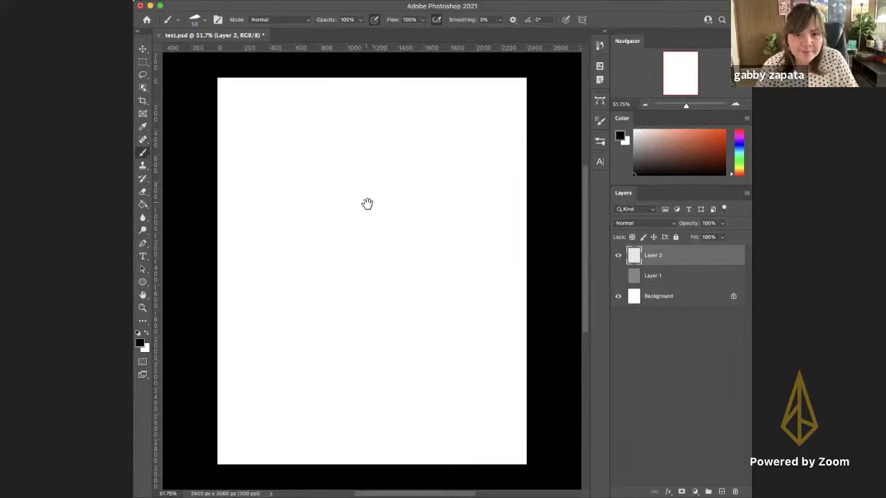
Sketch a round head with a small facial curve and a slim neck in the upper middle of the canvas on Layer 2
drag(368, 206, 370, 207)
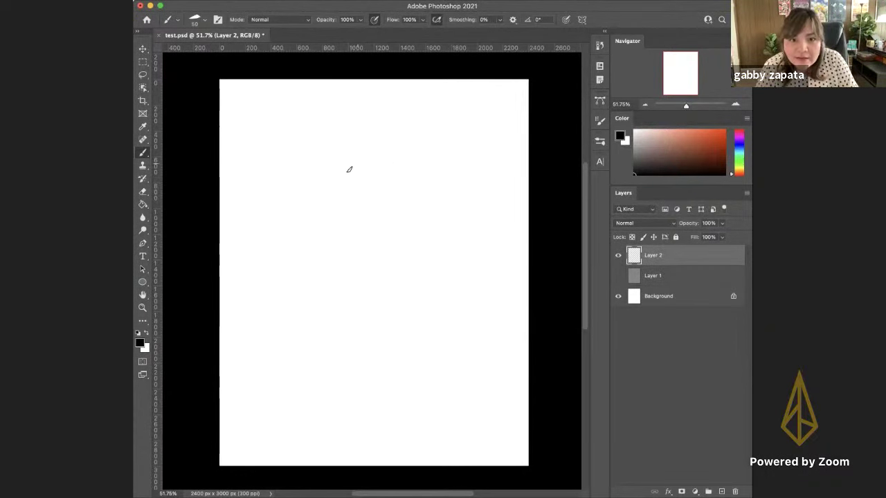
mouse_move(348, 168)
mouse_down()
mouse_move(364, 147)
mouse_move(354, 190)
mouse_move(378, 139)
mouse_move(355, 150)
mouse_move(403, 157)
mouse_move(387, 139)
mouse_move(378, 148)
mouse_move(414, 171)
mouse_move(394, 144)
mouse_move(422, 171)
mouse_move(402, 144)
mouse_move(423, 173)
mouse_move(411, 154)
mouse_move(377, 200)
mouse_move(409, 187)
mouse_move(352, 184)
mouse_move(353, 167)
mouse_move(406, 184)
mouse_move(362, 168)
mouse_up()
key(v)
key(b)
mouse_move(412, 144)
mouse_down()
mouse_move(391, 170)
mouse_move(414, 151)
mouse_move(368, 159)
mouse_move(401, 169)
mouse_move(348, 151)
mouse_move(356, 177)
mouse_move(350, 169)
mouse_move(367, 124)
mouse_move(406, 142)
mouse_move(370, 125)
mouse_move(352, 131)
mouse_move(378, 128)
mouse_move(357, 128)
mouse_move(405, 145)
mouse_move(357, 127)
mouse_move(425, 168)
mouse_up()
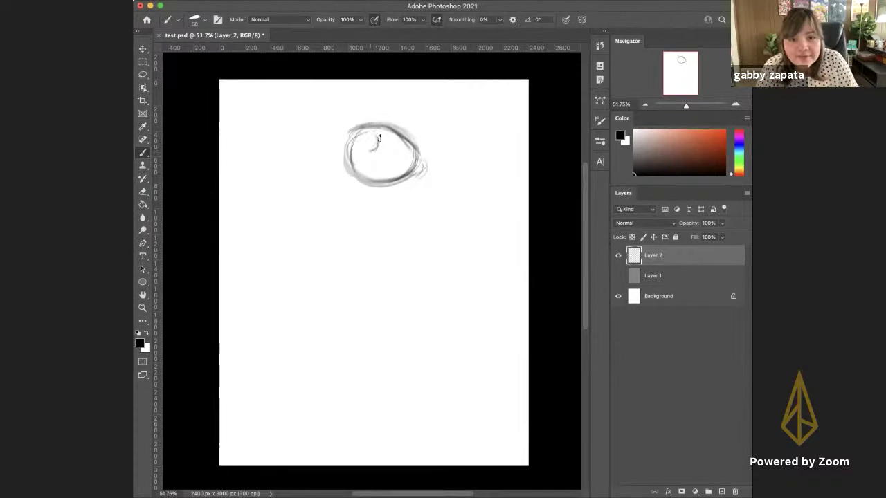
mouse_move(389, 182)
mouse_down()
mouse_move(389, 203)
mouse_move(379, 202)
mouse_move(392, 205)
mouse_up()
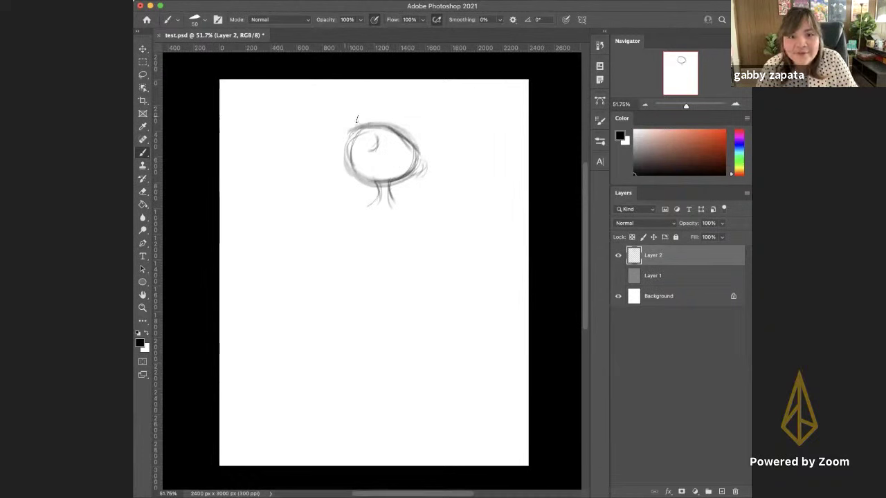
Sketch a row of round curls around the top of the head and a smiling mouth on the face
mouse_move(346, 123)
mouse_down()
mouse_move(367, 109)
mouse_move(357, 127)
mouse_move(340, 142)
mouse_up()
mouse_move(385, 106)
mouse_down()
mouse_move(398, 133)
mouse_move(420, 150)
mouse_move(429, 133)
mouse_move(418, 129)
mouse_move(421, 153)
mouse_up()
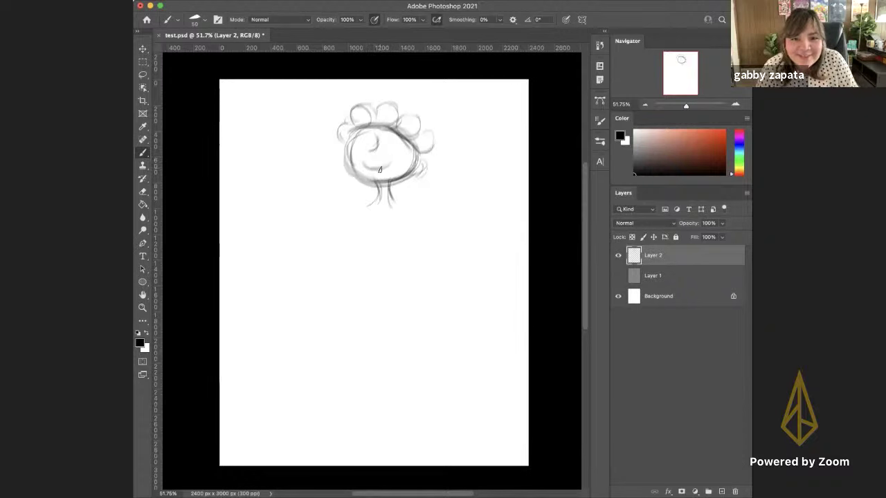
drag(367, 165, 387, 168)
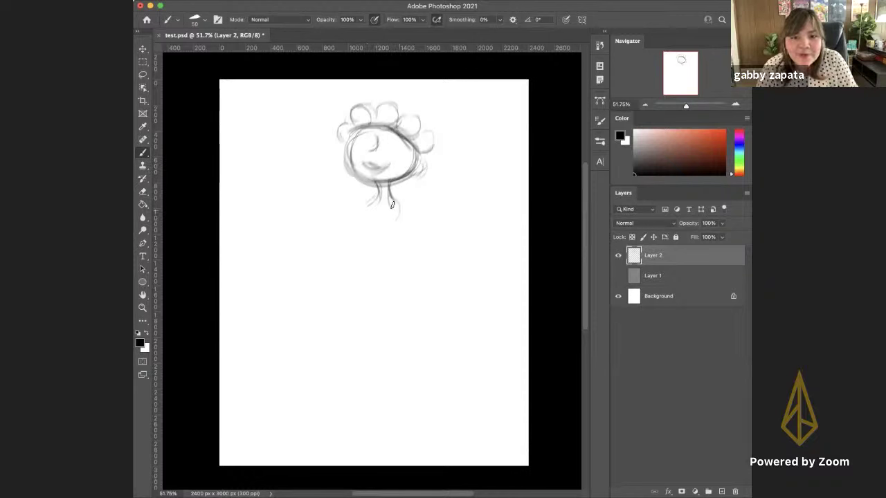
Sketch a narrow-waisted torso below the neck, with a bent arm raised at the figure's right-hand side of the canvas
mouse_move(372, 204)
mouse_down()
mouse_move(368, 240)
mouse_move(363, 227)
mouse_move(390, 206)
mouse_move(391, 234)
mouse_move(370, 214)
mouse_move(370, 242)
mouse_move(398, 211)
mouse_move(371, 230)
mouse_up()
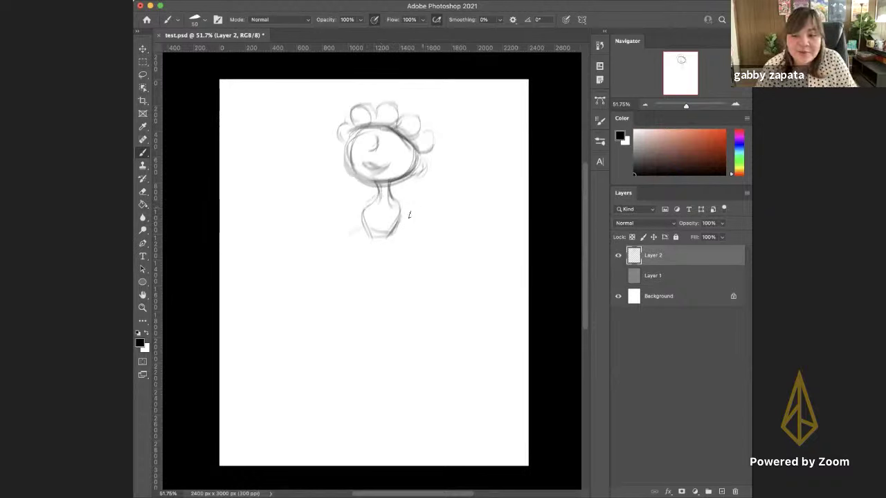
mouse_move(400, 208)
mouse_down()
mouse_move(413, 234)
mouse_move(429, 205)
mouse_up()
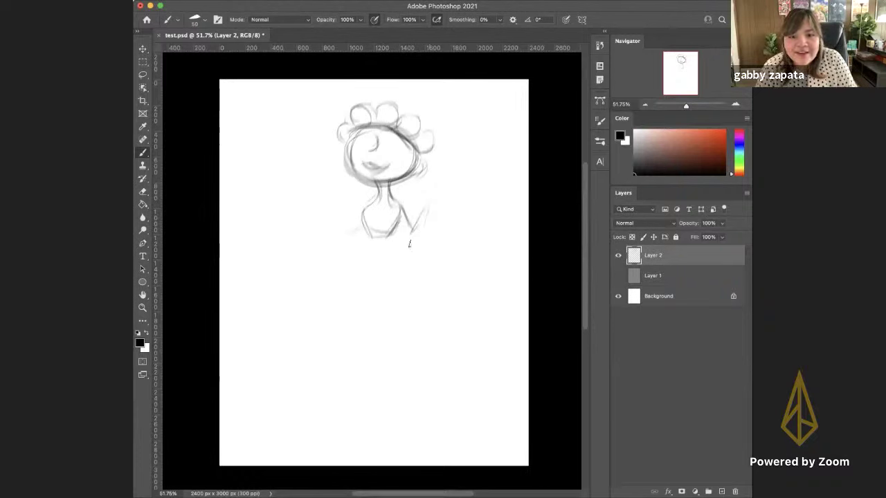
drag(416, 239, 425, 222)
Sketch the hips below the waist, the opposite shoulder, and the long curve flaring out from the waist
mouse_move(357, 243)
mouse_down()
mouse_move(351, 252)
mouse_move(392, 239)
mouse_up()
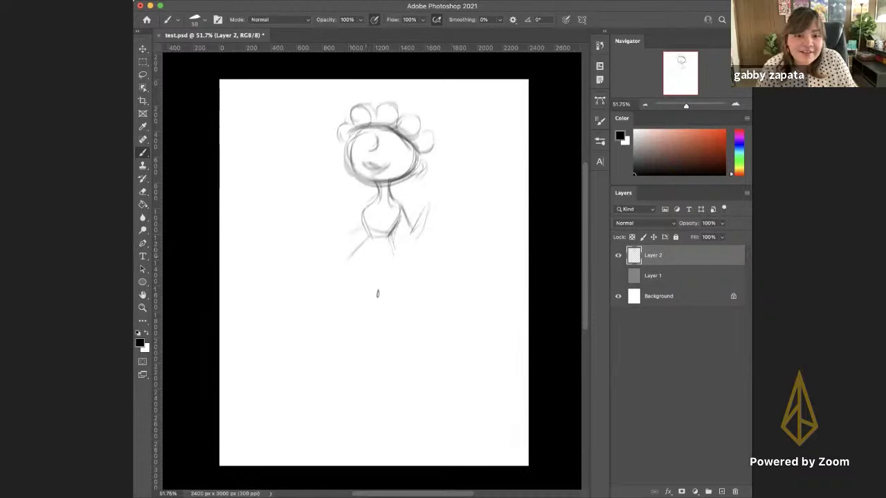
drag(352, 250, 344, 296)
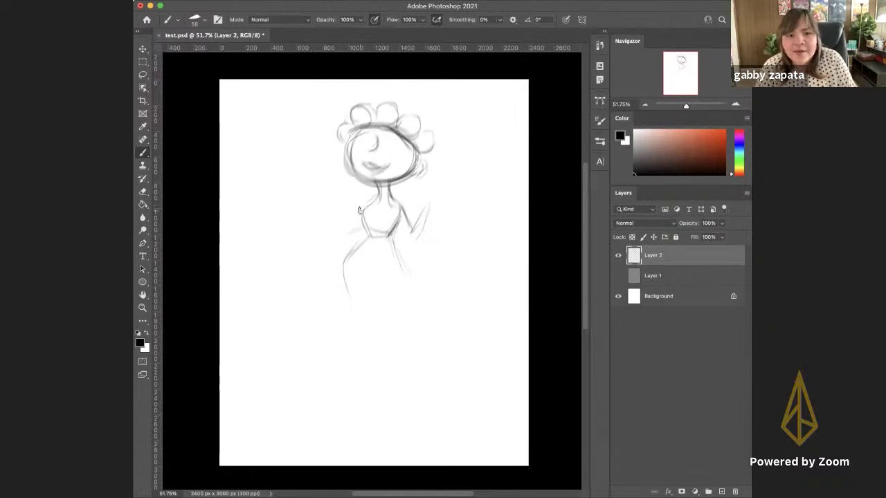
mouse_move(368, 201)
mouse_down()
mouse_move(349, 236)
mouse_move(412, 283)
mouse_up()
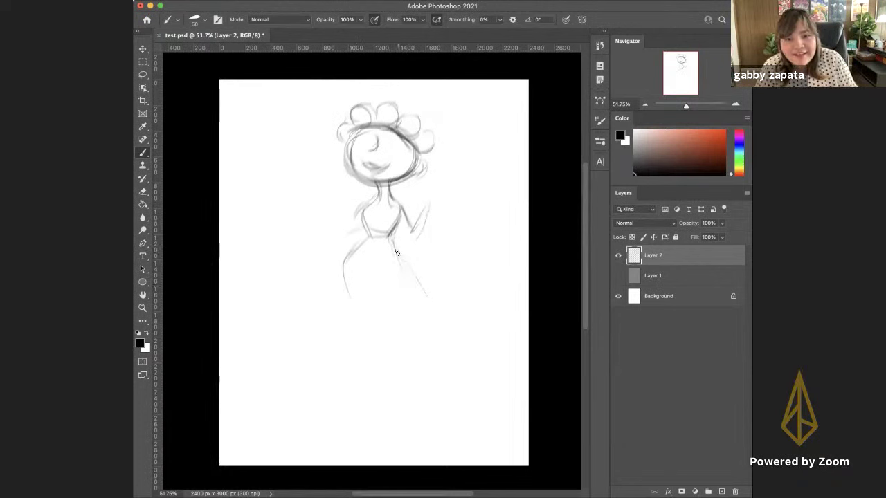
mouse_move(397, 253)
mouse_down()
mouse_move(440, 329)
mouse_move(446, 318)
mouse_move(457, 331)
mouse_up()
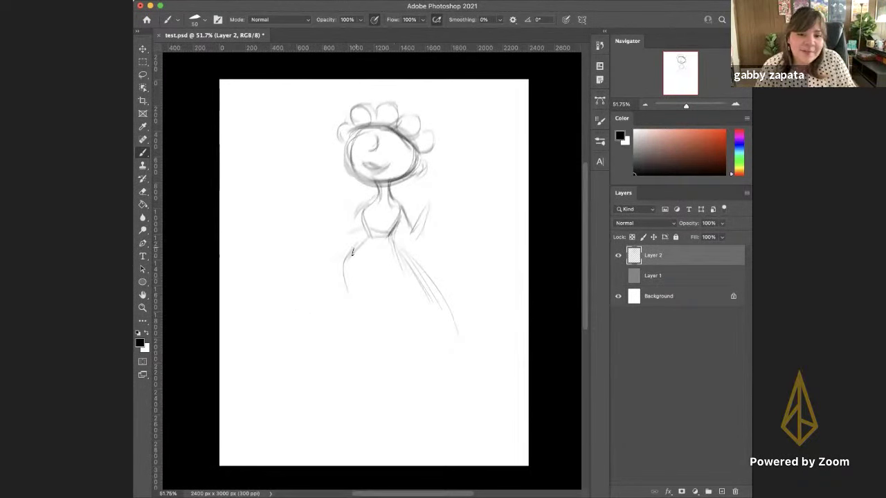
drag(352, 252, 344, 293)
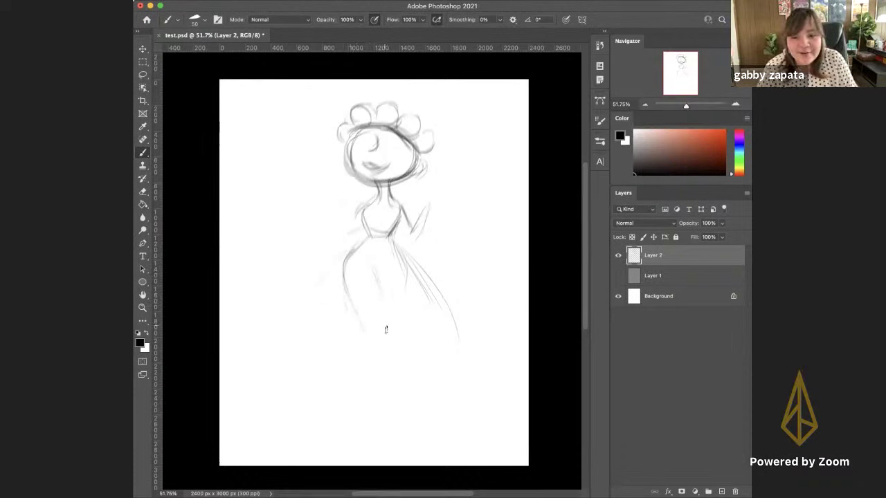
Sketch two long tapering legs from the hips down toward the lower part of the canvas
drag(385, 322, 398, 380)
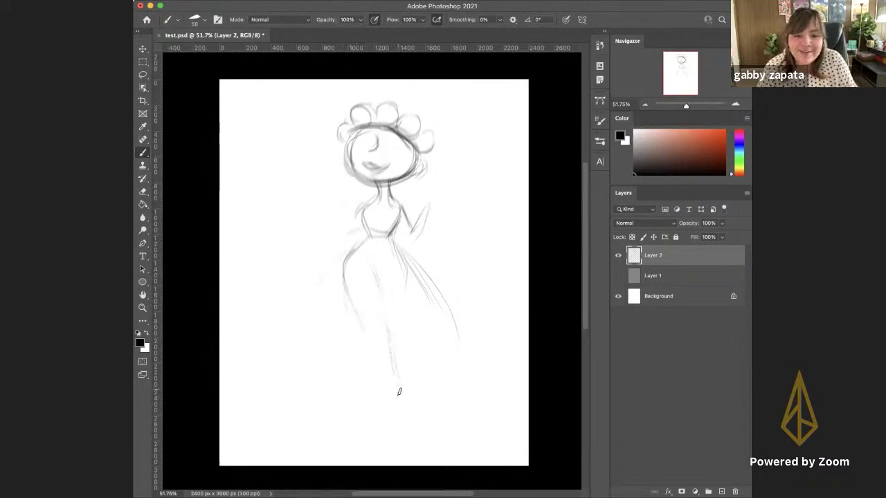
drag(363, 332, 383, 386)
drag(389, 341, 398, 404)
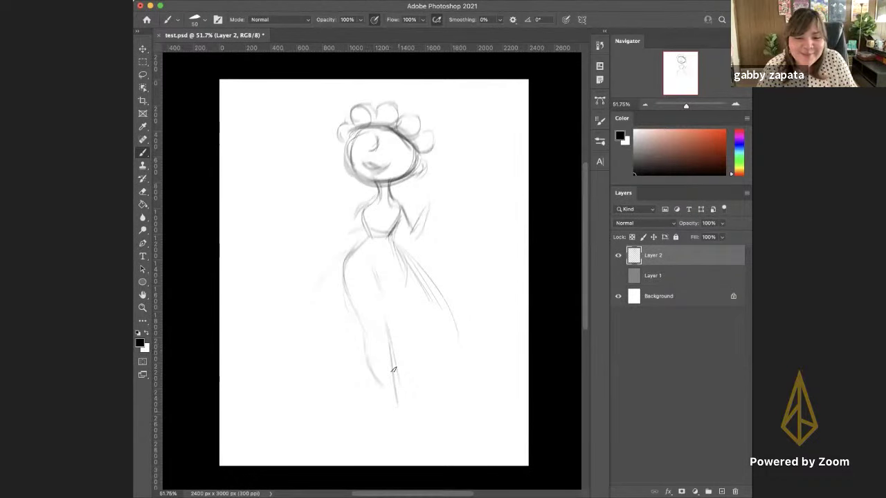
drag(394, 366, 400, 410)
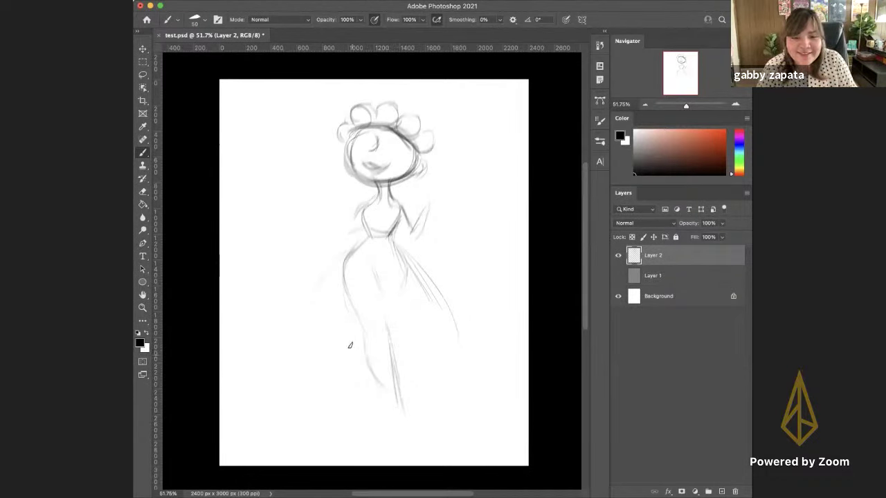
drag(362, 346, 369, 408)
mouse_move(361, 366)
mouse_down()
mouse_move(366, 407)
mouse_move(388, 395)
mouse_move(402, 412)
mouse_up()
Sketch the sides of a wide bell-shaped skirt flaring from the waist on both sides of the legs
mouse_move(418, 265)
mouse_down()
mouse_move(463, 354)
mouse_move(428, 282)
mouse_move(460, 386)
mouse_move(421, 264)
mouse_move(469, 385)
mouse_up()
mouse_move(339, 267)
mouse_down()
mouse_move(293, 324)
mouse_move(280, 398)
mouse_up()
drag(276, 344, 269, 405)
drag(468, 350, 483, 403)
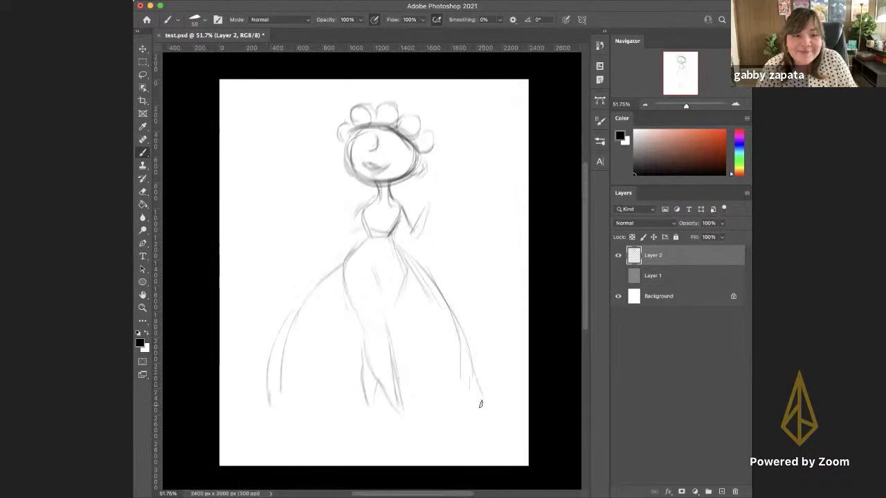
Draw the skirt's wavy floor-length hem across the full width and add feet at the ends of the legs
mouse_move(459, 355)
mouse_down()
mouse_move(466, 422)
mouse_move(467, 380)
mouse_move(475, 414)
mouse_move(423, 431)
mouse_up()
mouse_move(485, 419)
mouse_down()
mouse_move(402, 435)
mouse_move(409, 427)
mouse_up()
drag(364, 409, 374, 423)
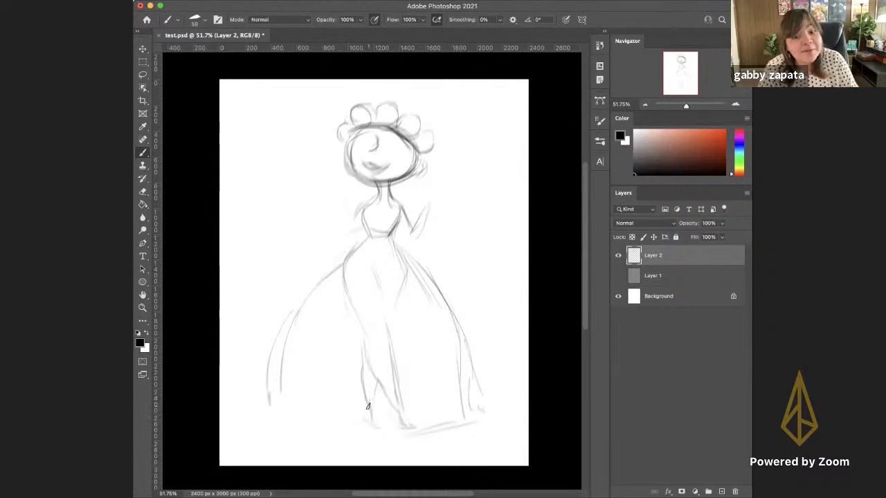
mouse_move(418, 435)
mouse_down()
mouse_move(336, 439)
mouse_move(292, 430)
mouse_up()
drag(358, 436, 282, 429)
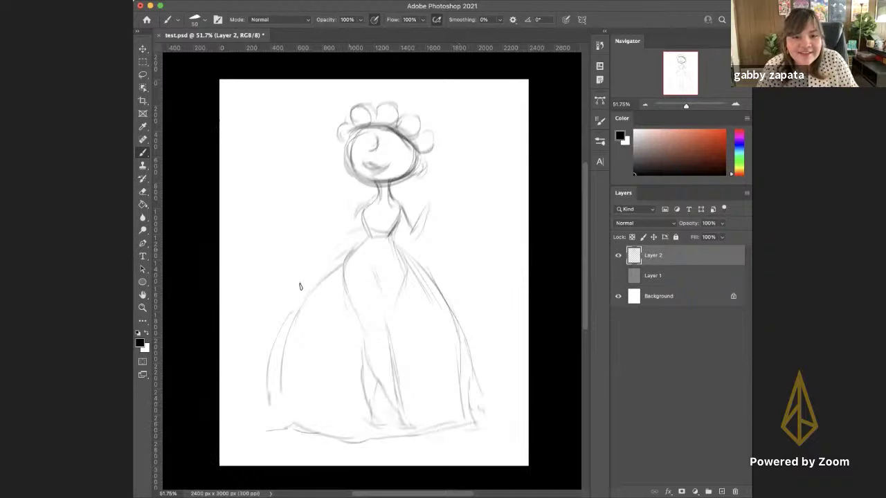
Reinforce the skirt's left outline, close the shape between the thighs, and add a long vertical fold in the skirt
drag(280, 323, 265, 418)
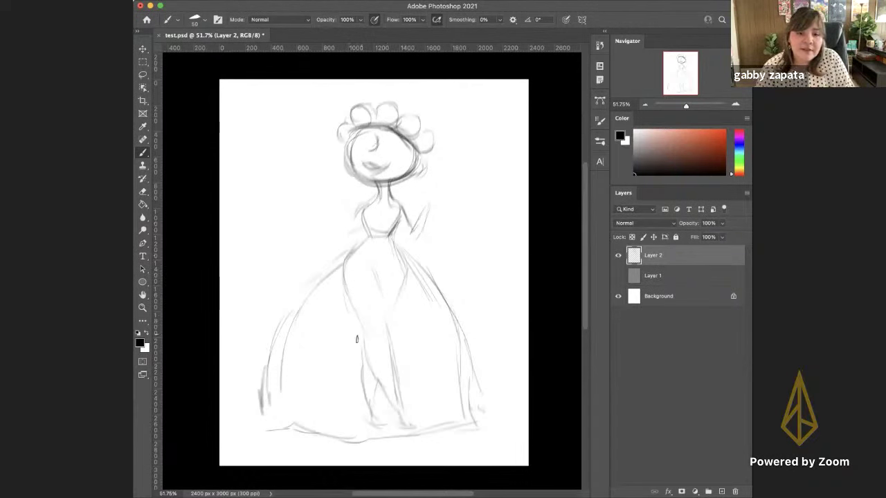
drag(385, 324, 374, 339)
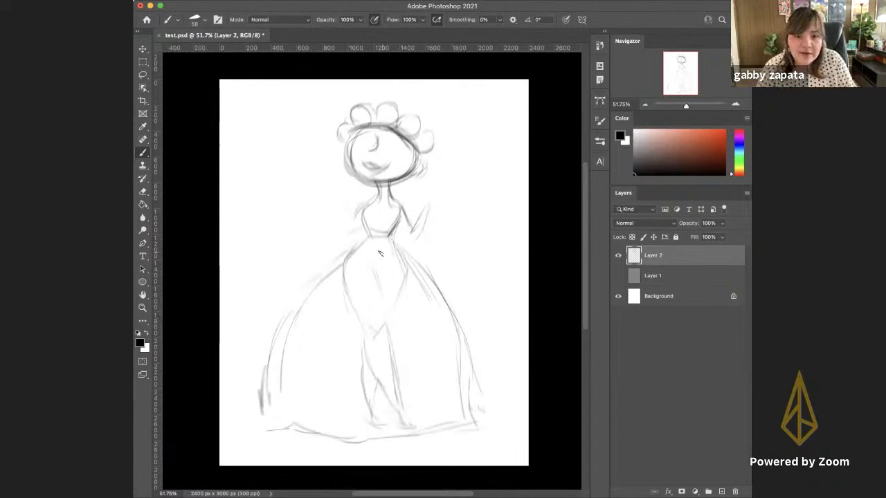
mouse_move(346, 246)
mouse_down()
mouse_move(298, 293)
mouse_move(302, 286)
mouse_move(317, 271)
mouse_move(285, 309)
mouse_up()
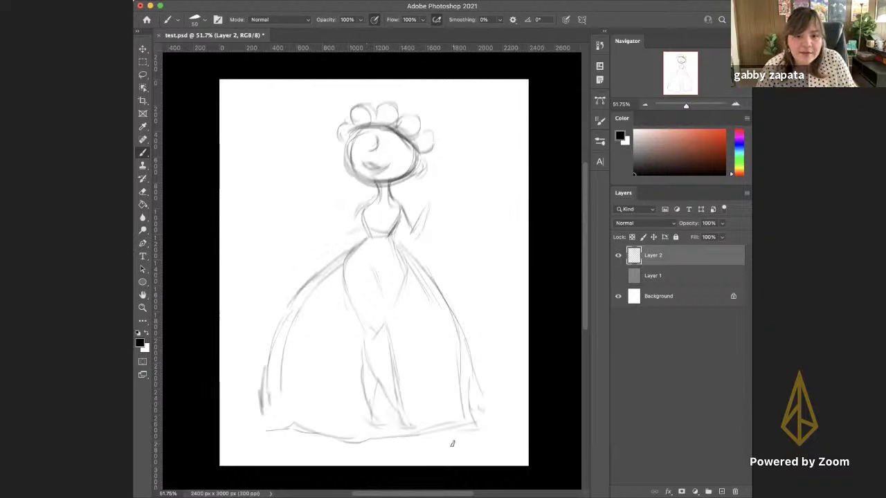
drag(297, 345, 293, 421)
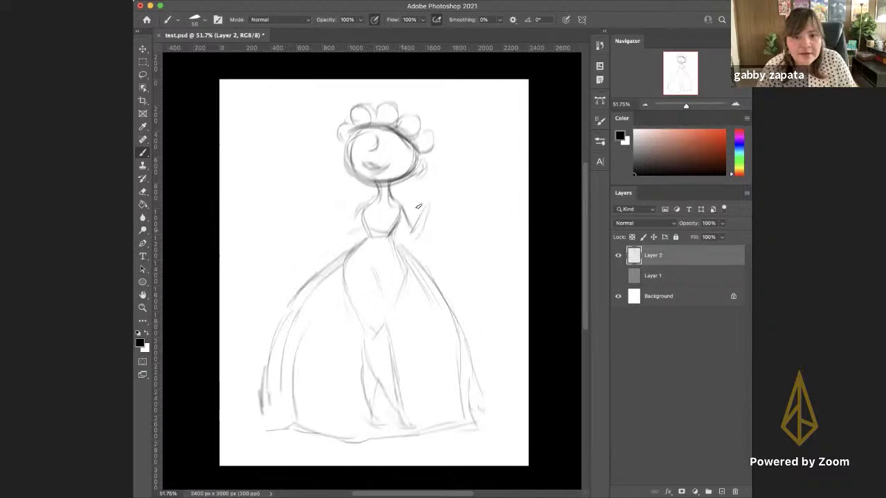
Draw an outstretched hand on the raised arm and sketch the other arm bending down toward the waist
mouse_move(400, 205)
mouse_down()
mouse_move(407, 229)
mouse_move(442, 202)
mouse_move(453, 205)
mouse_up()
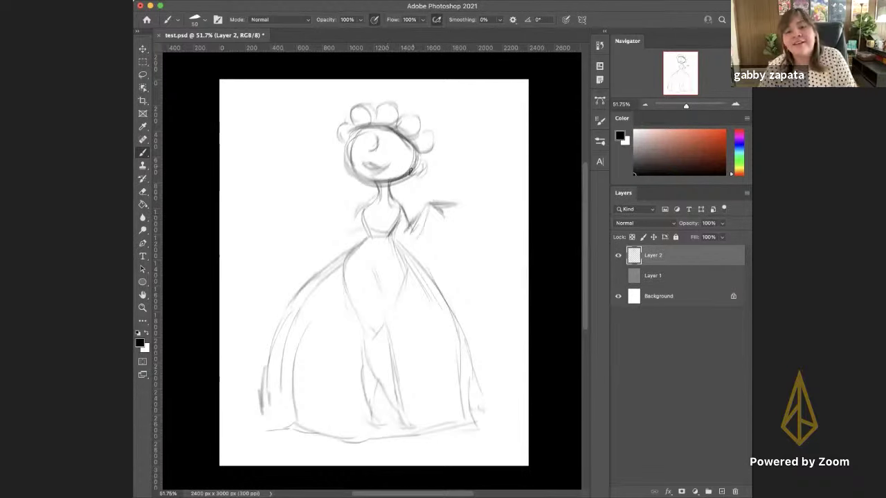
drag(367, 205, 350, 235)
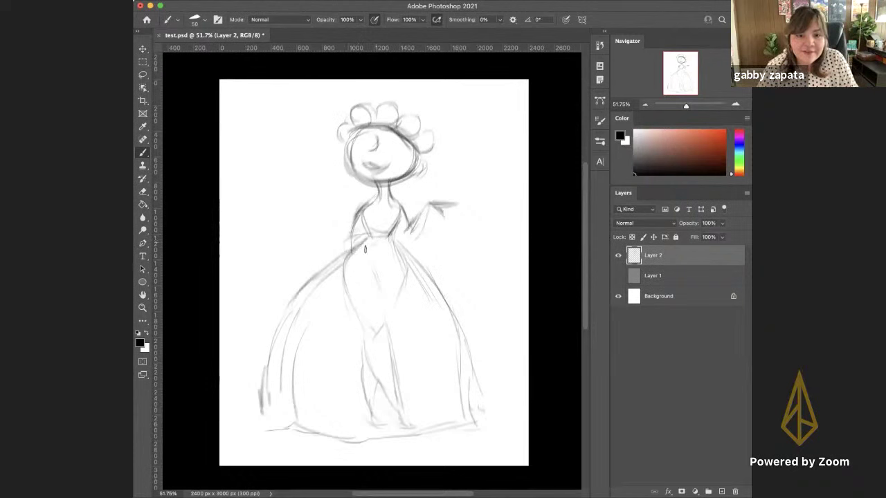
drag(354, 223, 348, 251)
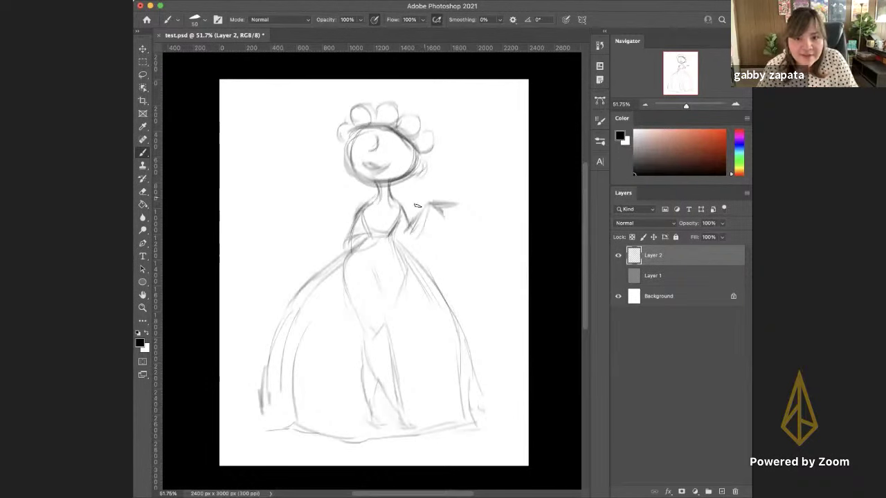
mouse_move(428, 206)
mouse_down()
mouse_move(466, 208)
mouse_move(440, 218)
mouse_move(437, 205)
mouse_move(457, 208)
mouse_up()
key(e)
key(b)
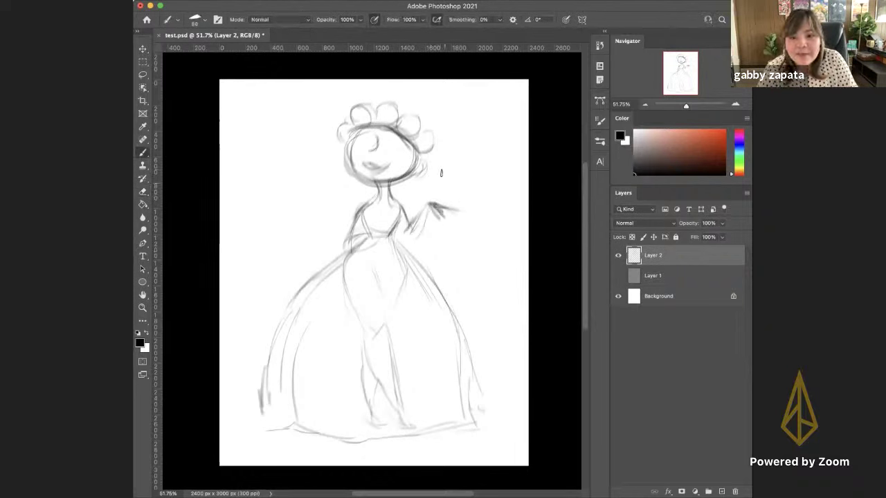
Sketch a tall pointed shape with a slanted side and hanging strokes above the raised hand
mouse_move(441, 169)
mouse_down()
mouse_move(467, 212)
mouse_move(445, 179)
mouse_move(471, 216)
mouse_move(452, 193)
mouse_move(460, 241)
mouse_up()
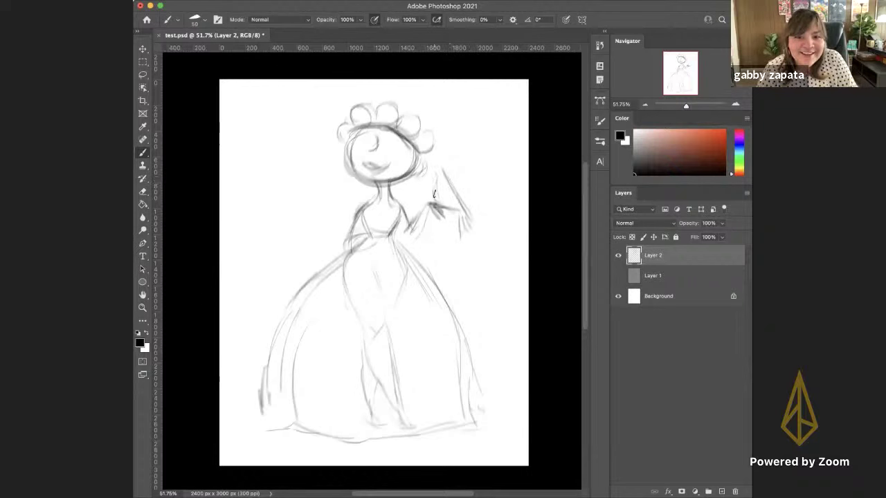
mouse_move(434, 202)
mouse_down()
mouse_move(436, 171)
mouse_move(478, 236)
mouse_up()
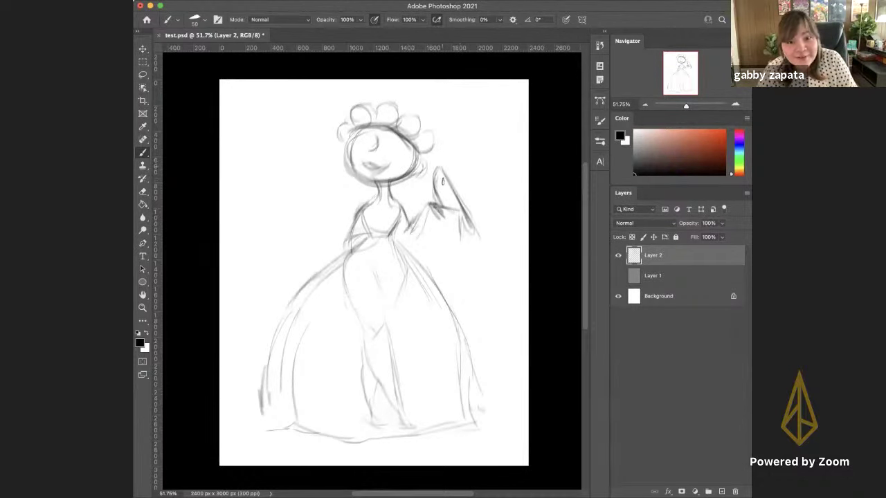
mouse_move(432, 175)
mouse_down()
mouse_move(438, 204)
mouse_move(454, 208)
mouse_move(429, 207)
mouse_move(445, 209)
mouse_up()
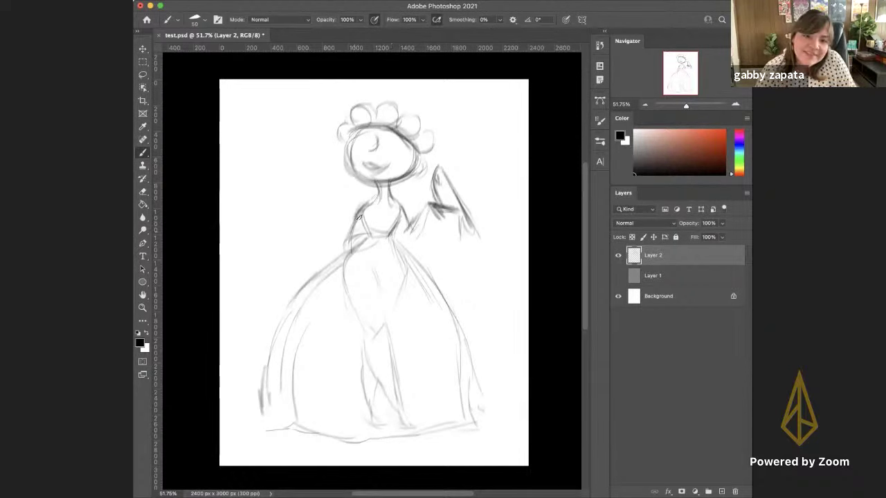
Sketch the lower arm folded across the waist with its hand, and add the dress neckline across the chest
drag(347, 243, 372, 239)
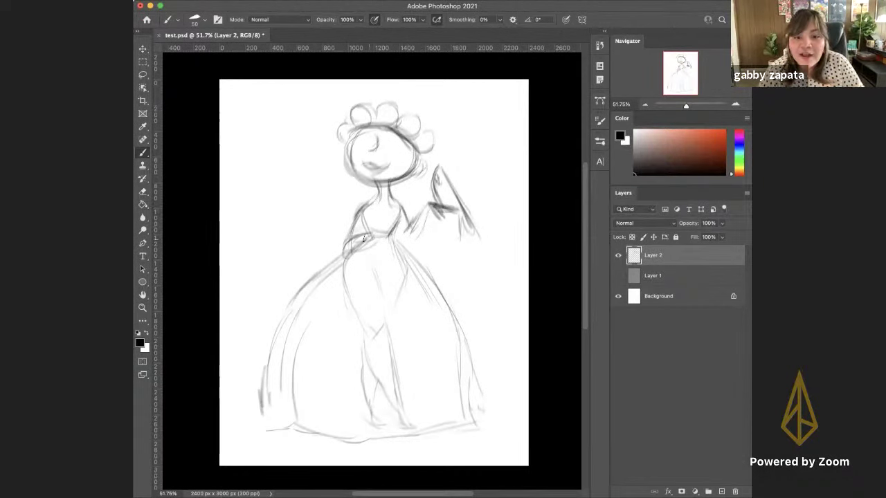
mouse_move(344, 251)
mouse_down()
mouse_move(384, 228)
mouse_move(374, 244)
mouse_up()
mouse_move(370, 210)
mouse_down()
mouse_move(398, 211)
mouse_move(360, 206)
mouse_move(376, 232)
mouse_move(377, 223)
mouse_move(427, 223)
mouse_up()
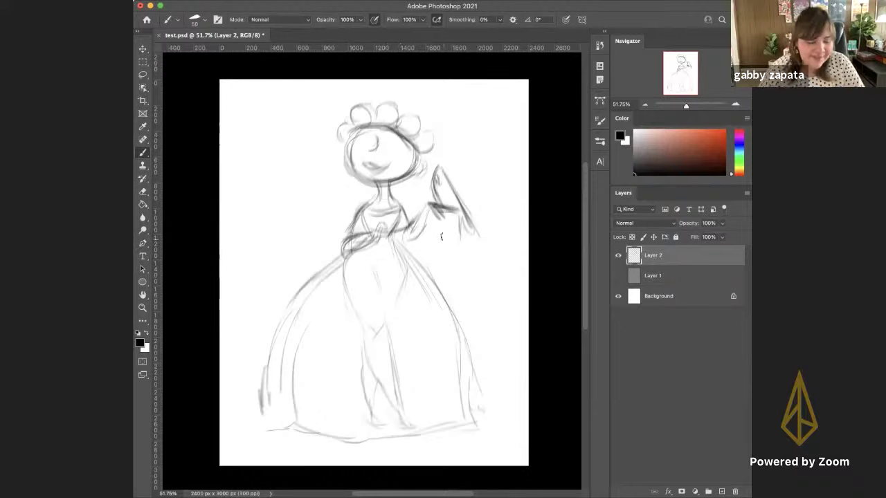
Flip the sketch on Layer 2 horizontally and shift it slightly right and down on the canvas
key(ctrl+t)
right_click(366, 227)
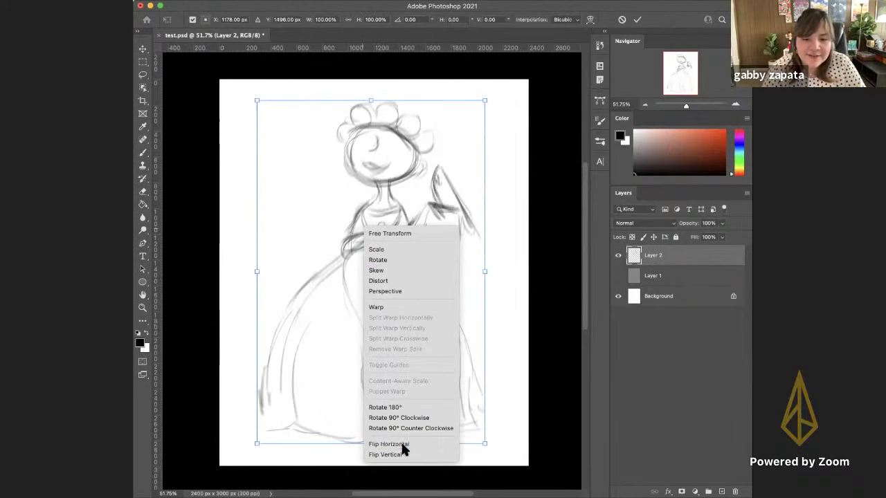
click(400, 444)
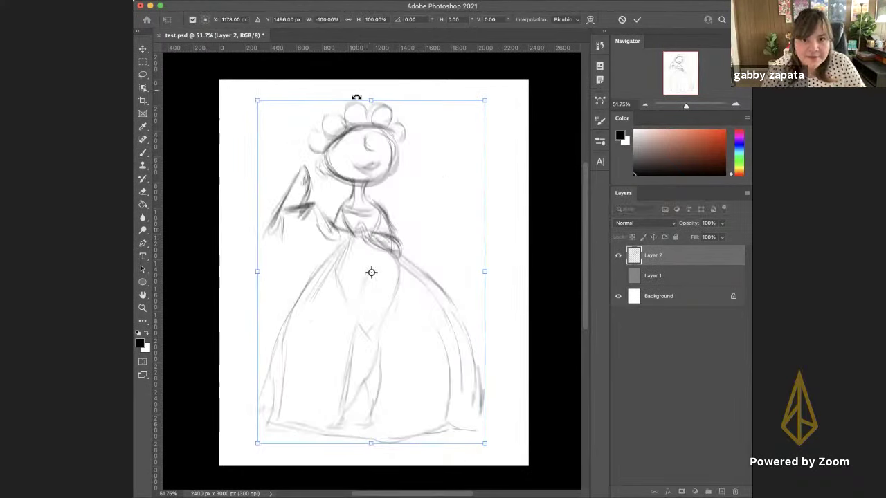
mouse_move(371, 444)
mouse_down()
mouse_move(386, 451)
mouse_move(379, 447)
mouse_up()
mouse_move(374, 103)
mouse_down()
mouse_move(383, 94)
mouse_move(379, 105)
mouse_up()
key(Return)
Flip the sketch on Layer 2 horizontally again to restore its original orientation, and return to the Brush tool
key(ctrl+t)
right_click(369, 299)
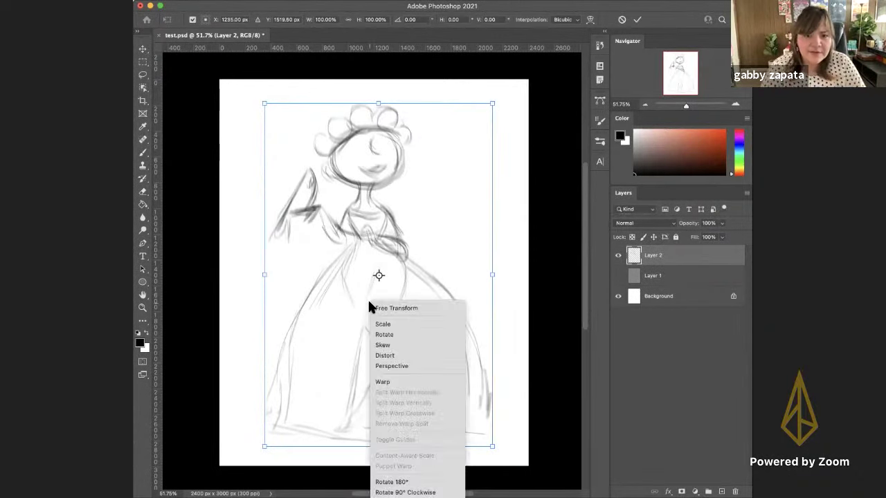
click(405, 495)
key(Return)
key(b)
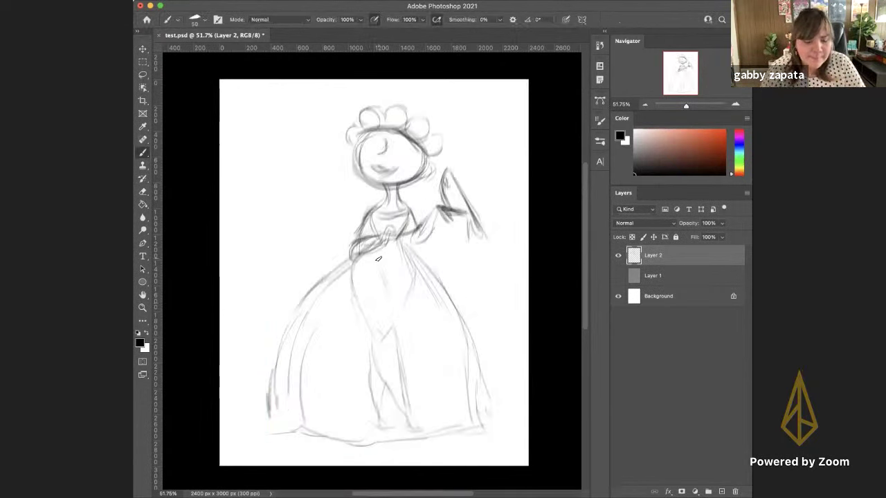
Shift the sketch on Layer 2 slightly to the left on the canvas and return to the Brush tool
key(v)
drag(366, 303, 348, 300)
key(b)
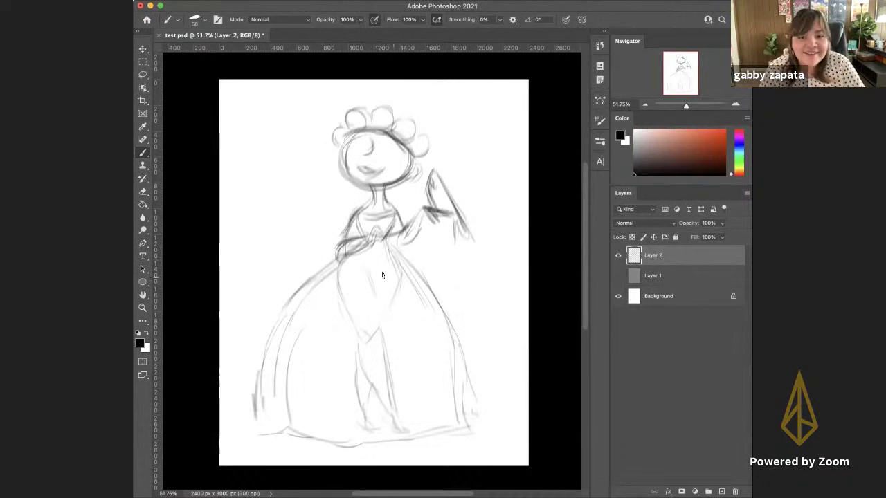
Erase the legs and inner body guidelines showing through the skirt of the gown
key(e)
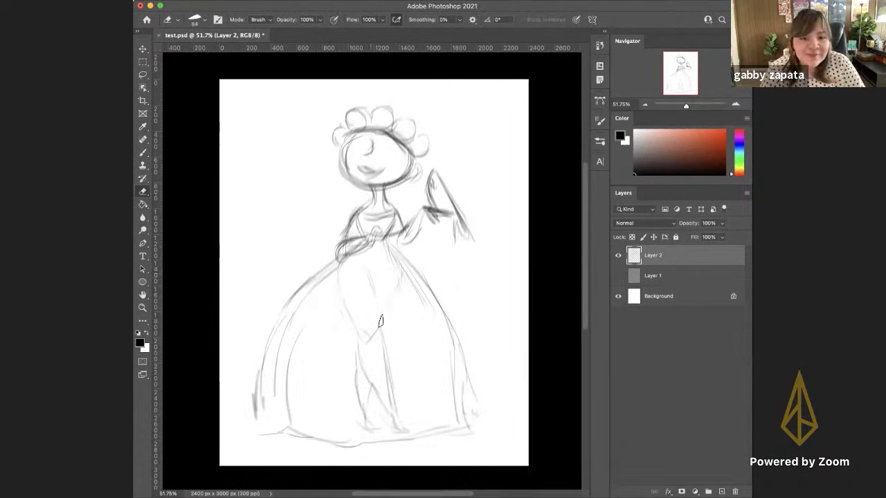
mouse_move(381, 322)
mouse_down()
mouse_move(380, 339)
mouse_move(344, 298)
mouse_move(359, 343)
mouse_move(357, 397)
mouse_move(379, 431)
mouse_move(386, 384)
mouse_up()
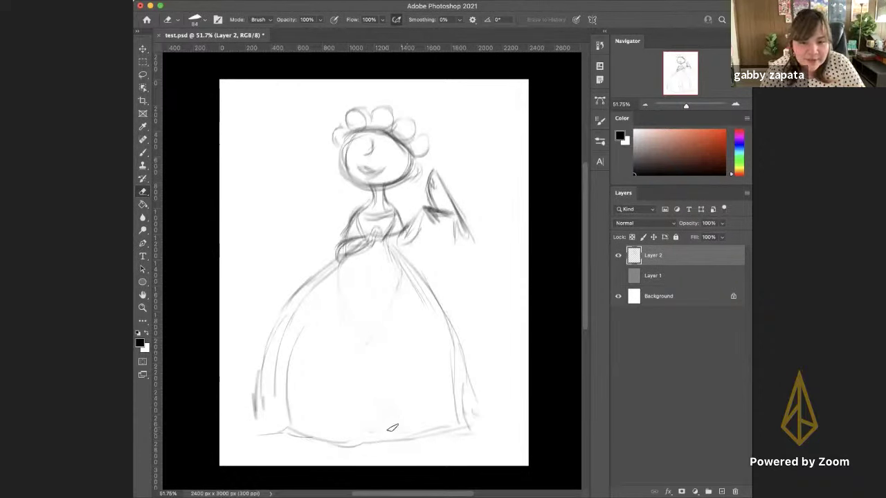
mouse_move(394, 253)
mouse_down()
mouse_move(374, 294)
mouse_move(387, 299)
mouse_up()
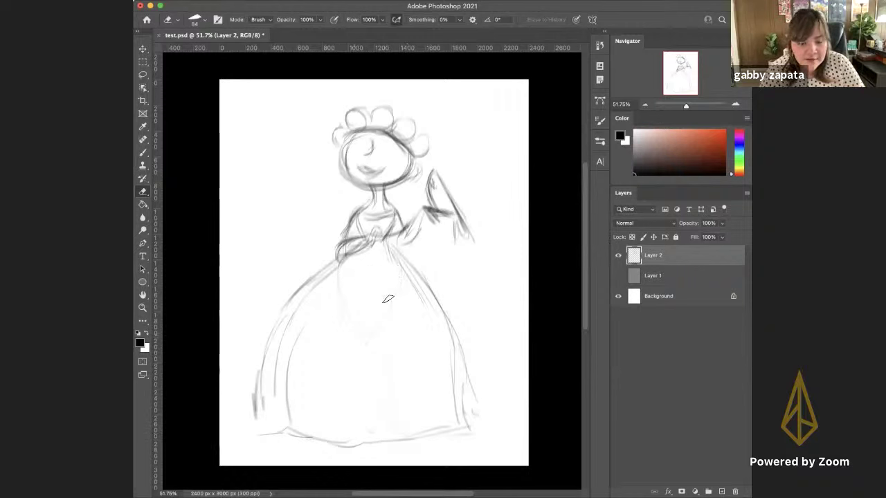
Draw long curved fold lines down both sides of the skirt and retrace its bottom hem
key(b)
drag(309, 352, 340, 262)
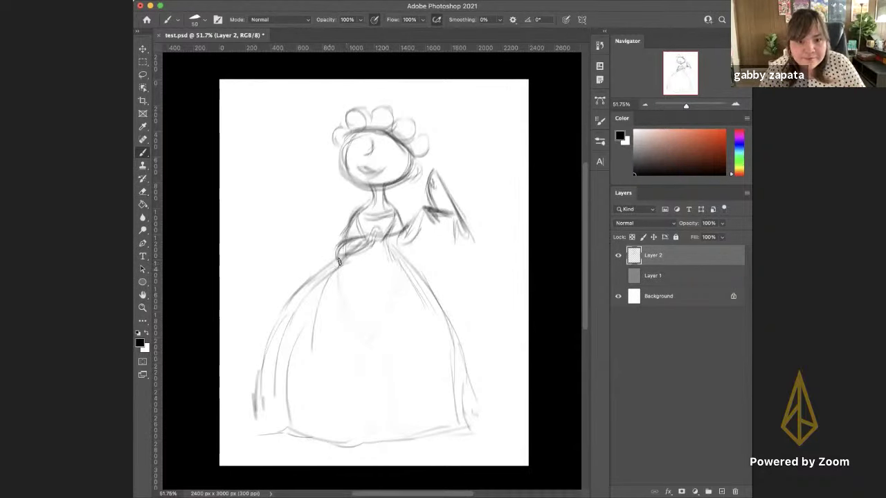
drag(304, 329, 297, 394)
drag(422, 294, 440, 418)
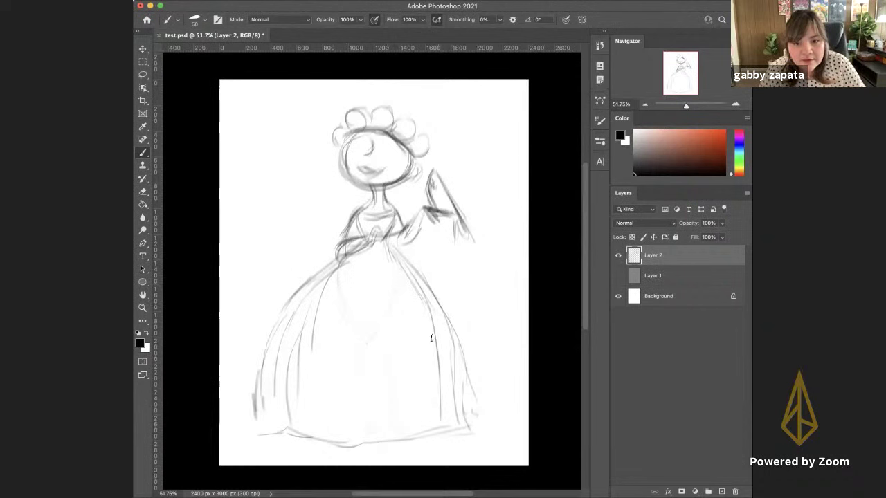
mouse_move(433, 339)
mouse_down()
mouse_move(445, 423)
mouse_move(427, 430)
mouse_move(468, 435)
mouse_move(429, 437)
mouse_move(442, 427)
mouse_move(449, 439)
mouse_move(362, 447)
mouse_move(299, 440)
mouse_up()
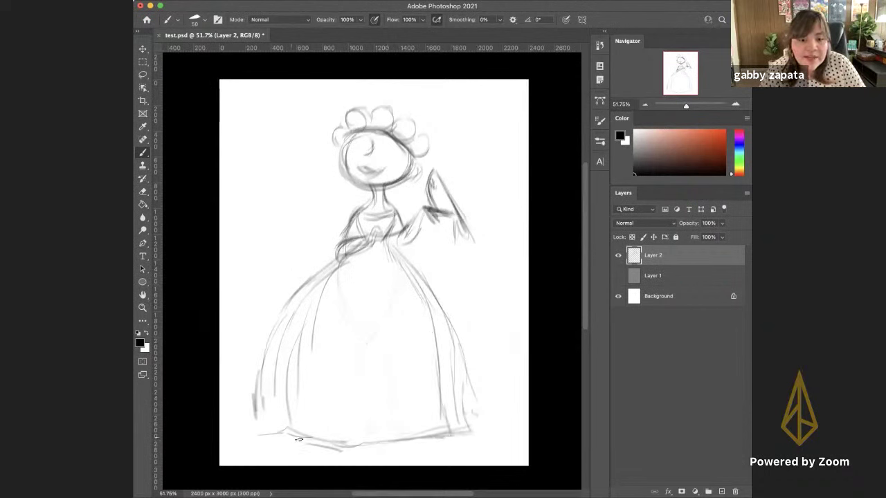
mouse_move(308, 313)
mouse_down()
mouse_move(295, 397)
mouse_move(306, 327)
mouse_move(293, 429)
mouse_up()
drag(306, 331, 300, 433)
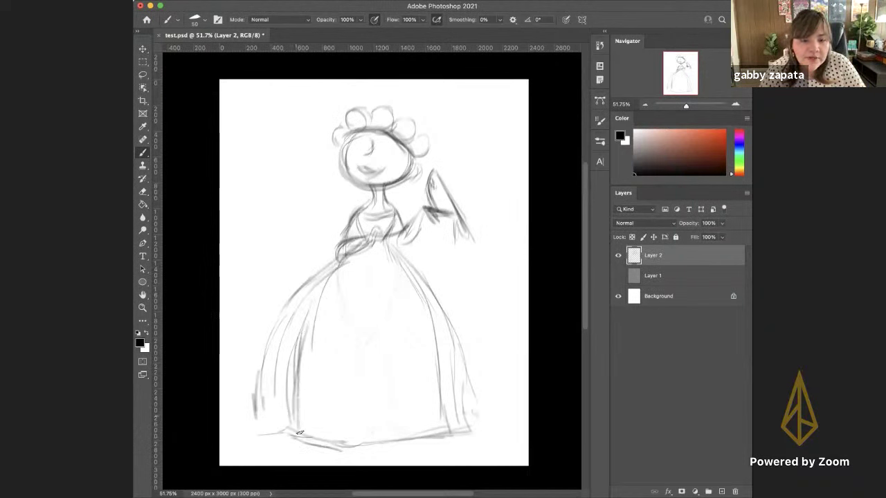
Darken the skirt's outer contours and folds, and extend the hem line to both outer corners
mouse_move(336, 260)
mouse_down()
mouse_move(294, 299)
mouse_move(266, 402)
mouse_up()
drag(279, 327, 260, 420)
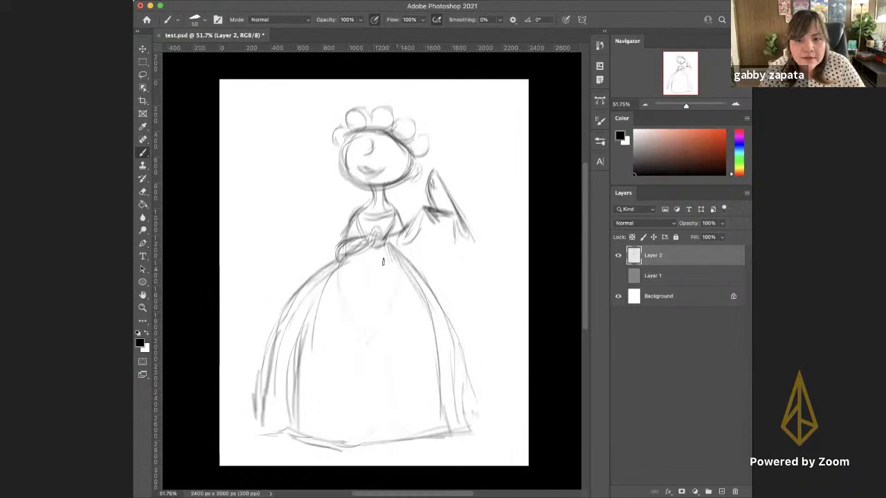
drag(391, 285, 394, 319)
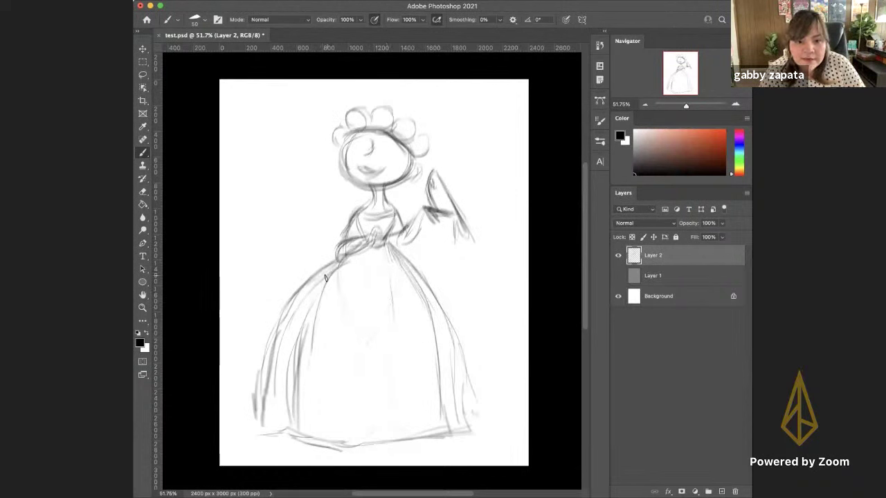
drag(327, 277, 304, 430)
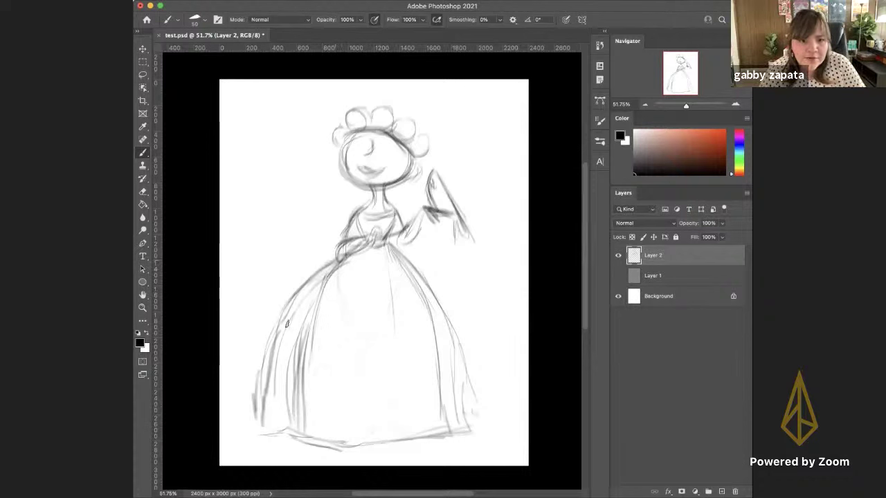
drag(287, 434, 249, 425)
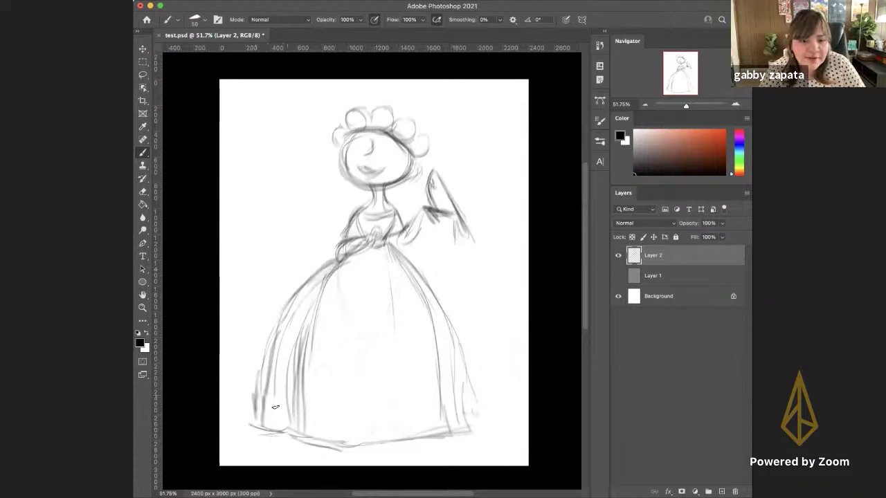
mouse_move(298, 360)
mouse_down()
mouse_move(297, 435)
mouse_move(346, 450)
mouse_move(447, 429)
mouse_move(464, 375)
mouse_move(470, 426)
mouse_move(450, 430)
mouse_up()
drag(454, 334, 460, 412)
drag(461, 365, 463, 429)
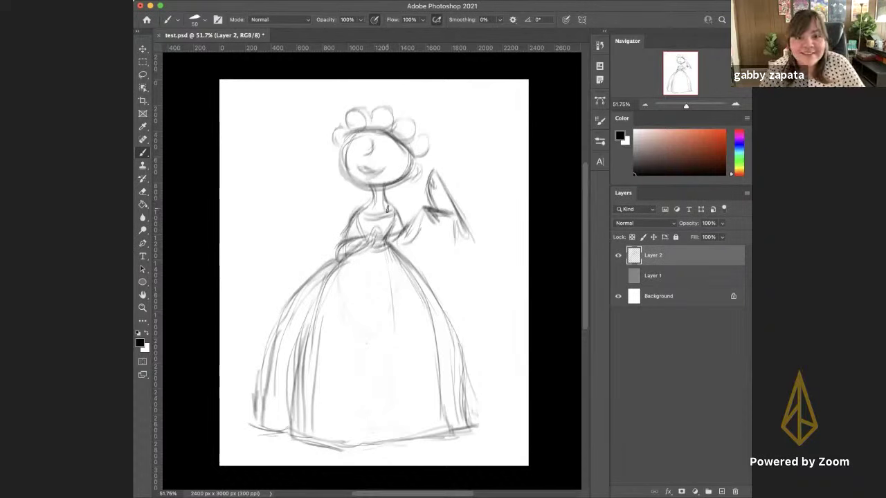
Touch up the neckline at the base of the neck, and sketch both eyes and small curls beside the jaw
mouse_move(368, 212)
mouse_down()
mouse_move(390, 210)
mouse_move(367, 214)
mouse_move(381, 210)
mouse_up()
key(e)
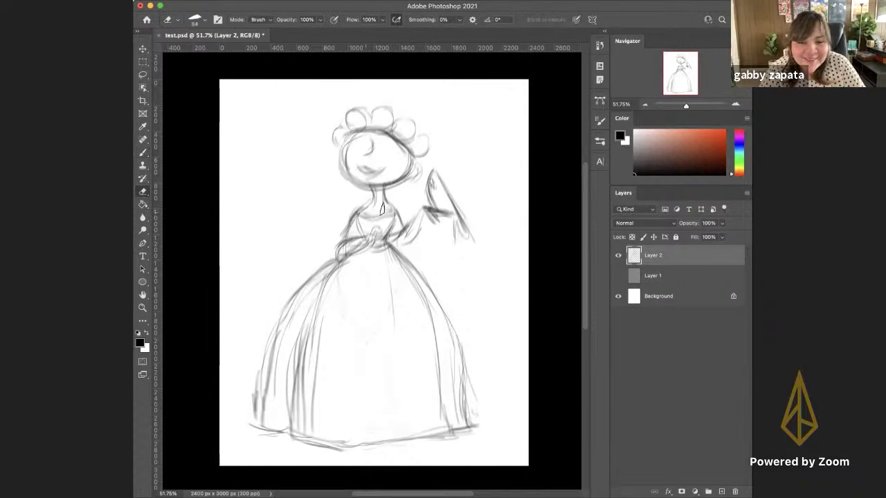
key(b)
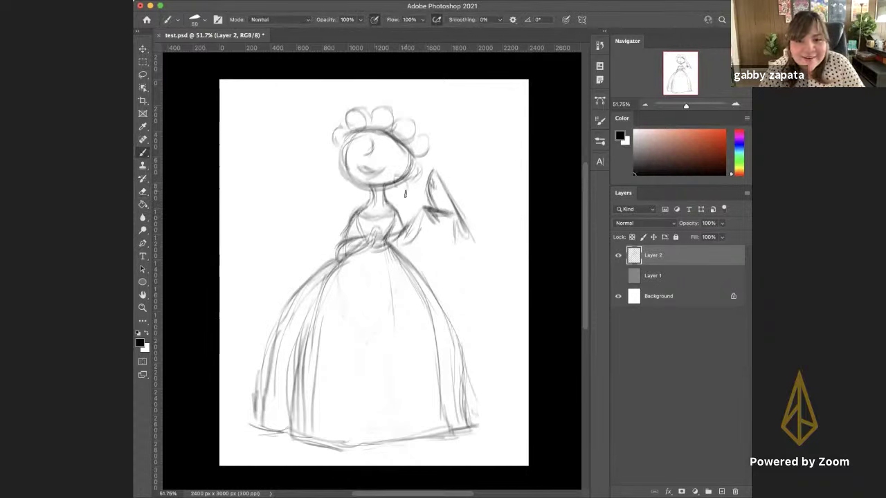
drag(406, 179, 404, 190)
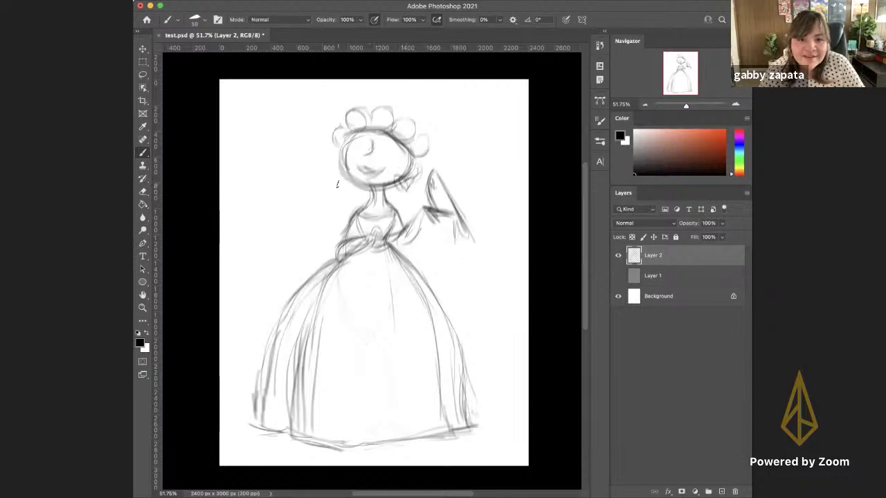
drag(337, 184, 338, 180)
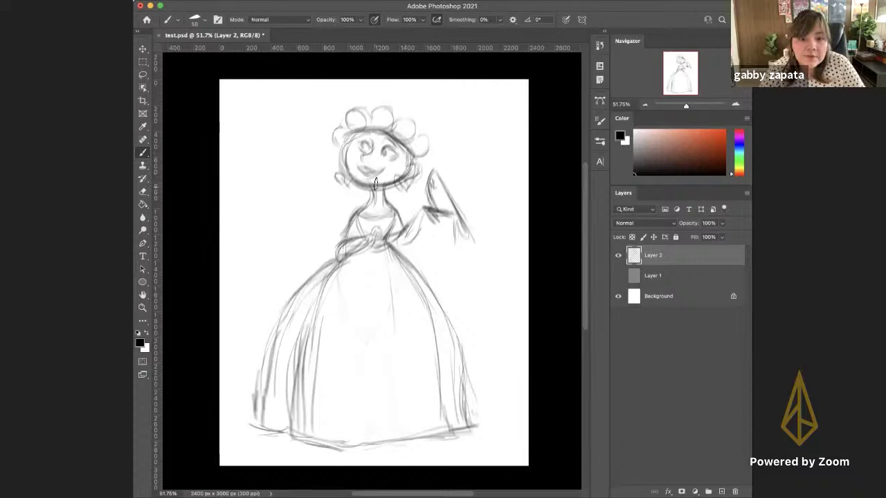
Erase the chin line where it crosses the top of the neck and return to the Brush tool
key(e)
drag(374, 197, 367, 183)
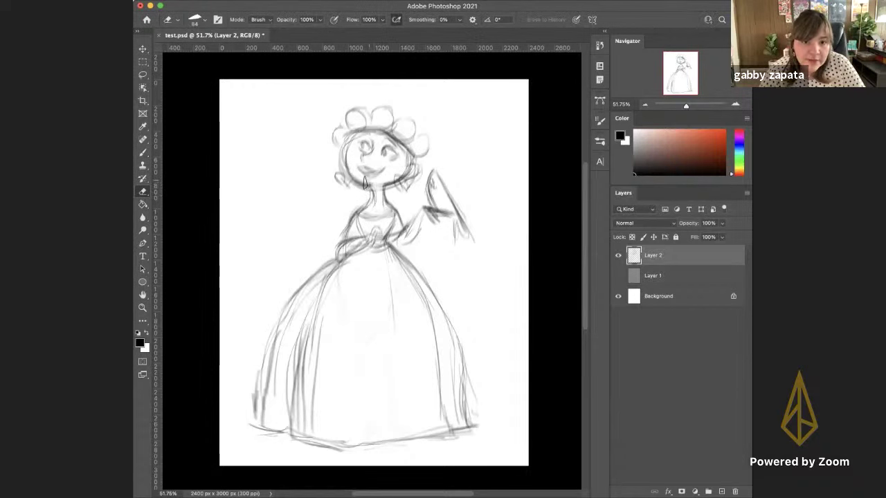
key(b)
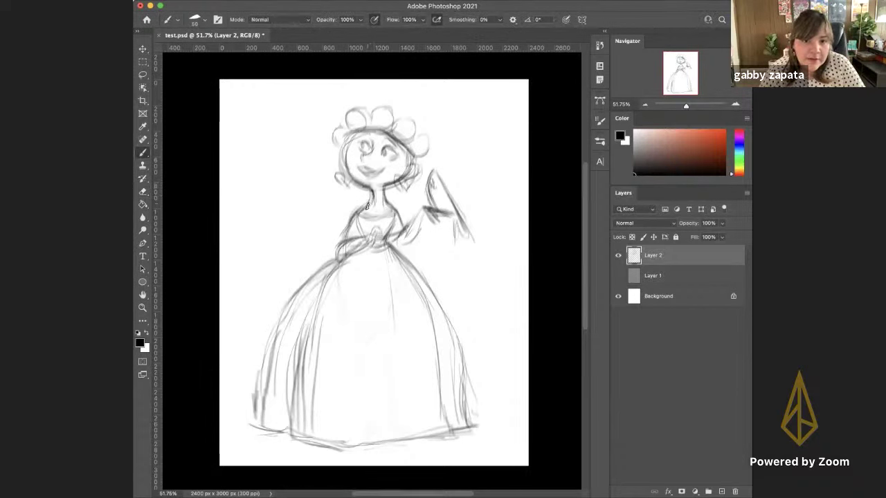
Lasso the face, nudge it slightly down, deselect it, and clean up the lines joining the chin to the neck
key(l)
mouse_move(377, 192)
mouse_down()
mouse_move(360, 199)
mouse_move(385, 197)
mouse_move(435, 168)
mouse_move(331, 119)
mouse_move(353, 198)
mouse_move(374, 198)
mouse_move(367, 182)
mouse_up()
key(v)
key(super+d)
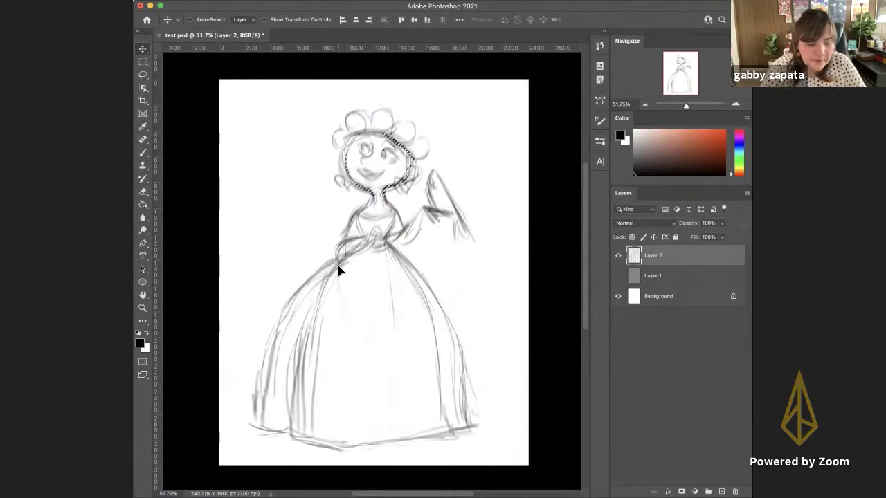
key(b)
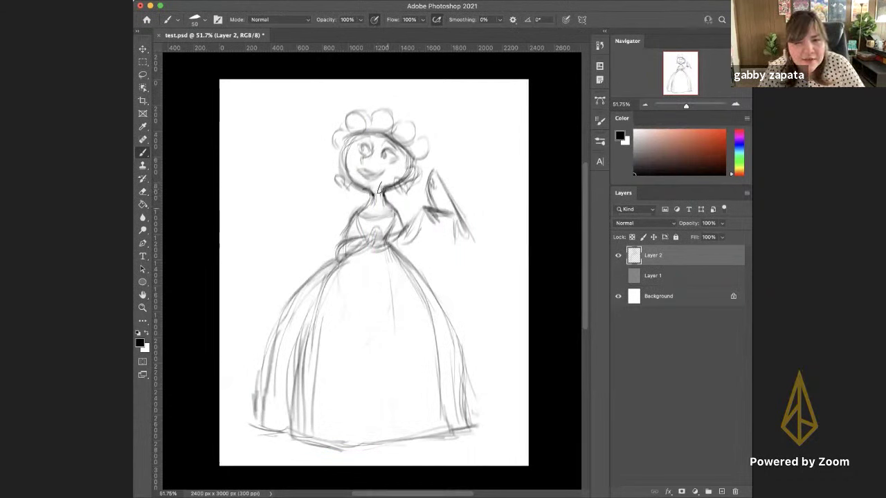
key(e)
key(b)
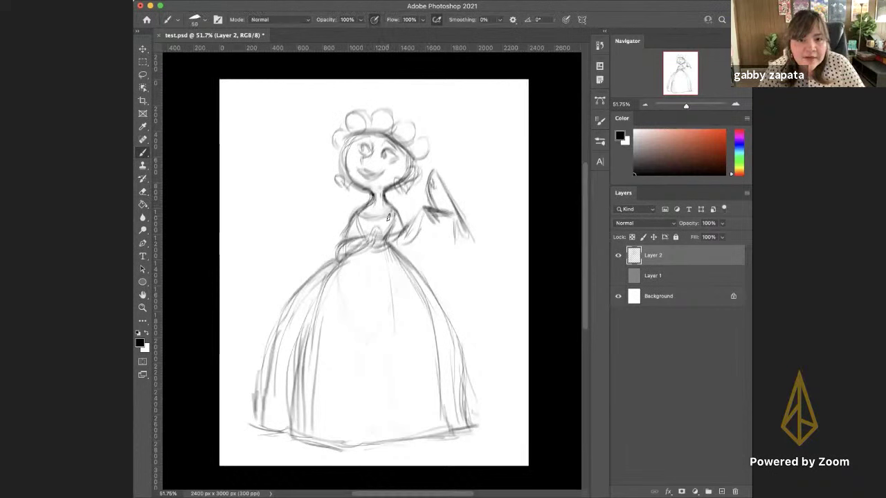
Darken the hairline and the curls around the head, adding swirls inside the upper curls
mouse_move(341, 137)
mouse_down()
mouse_move(381, 114)
mouse_move(356, 144)
mouse_move(365, 137)
mouse_move(387, 158)
mouse_up()
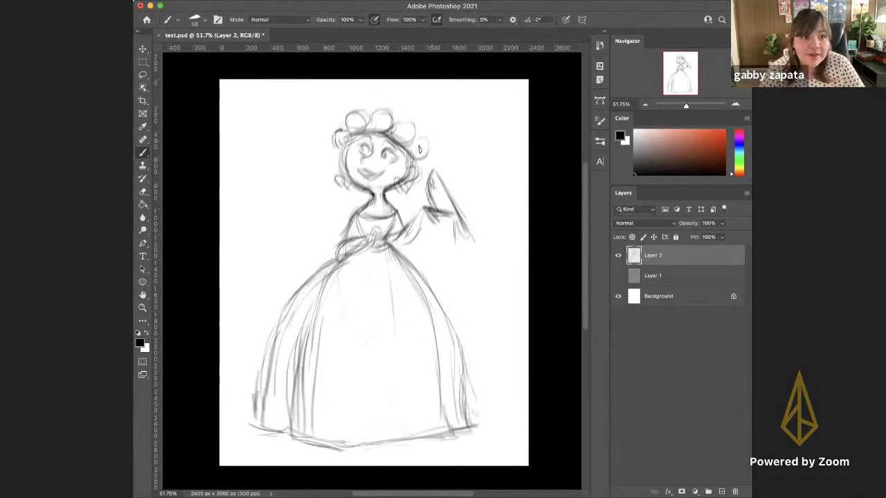
mouse_move(399, 111)
mouse_down()
mouse_move(410, 139)
mouse_move(412, 129)
mouse_move(411, 154)
mouse_up()
drag(373, 121, 375, 132)
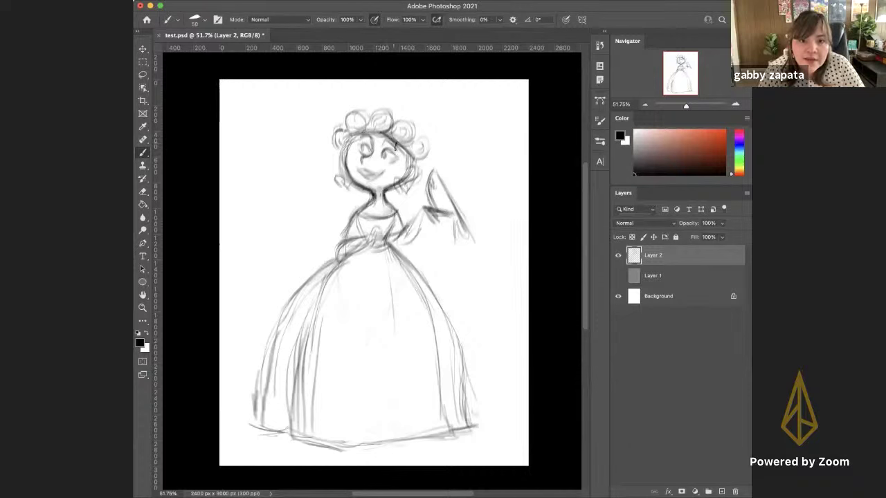
Refine the eyes and nose with the Eraser and Brush, and redraw the mouth as a darker curved smile
key(e)
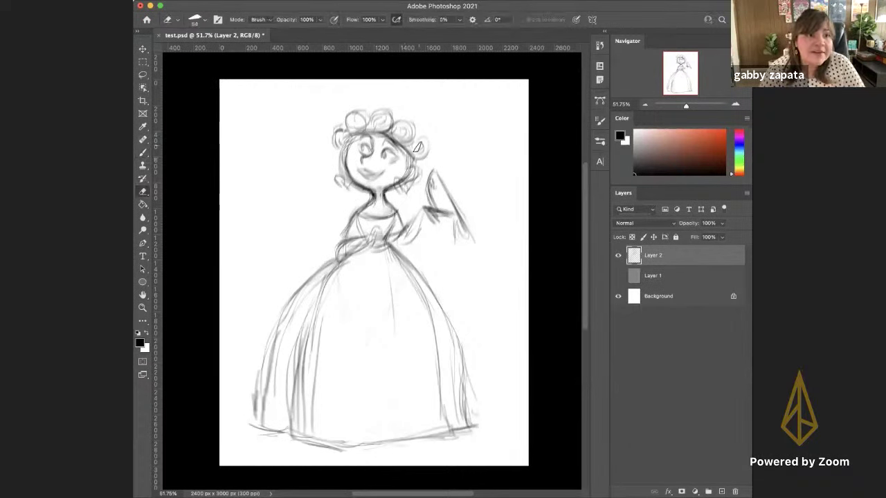
key(b)
key(e)
key(b)
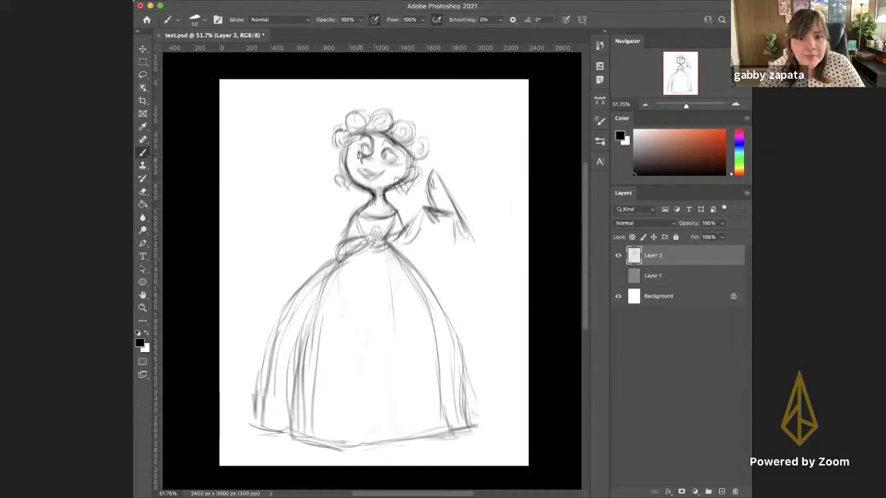
key(e)
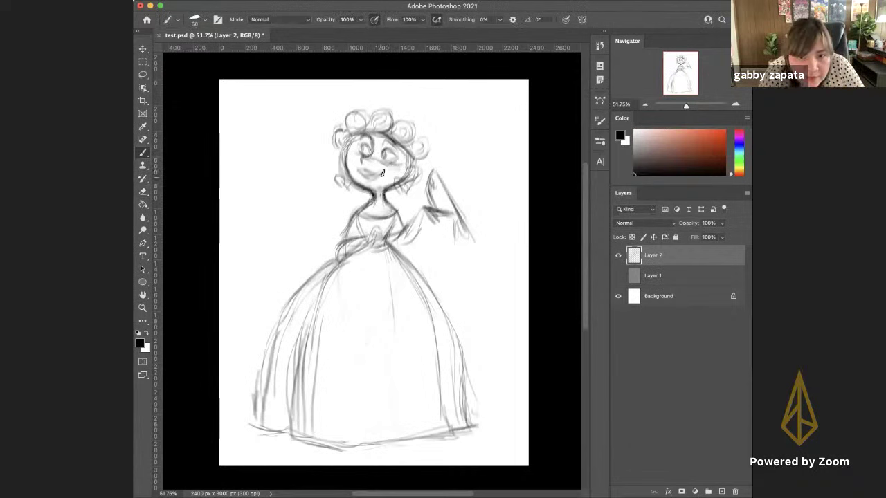
drag(382, 173, 358, 172)
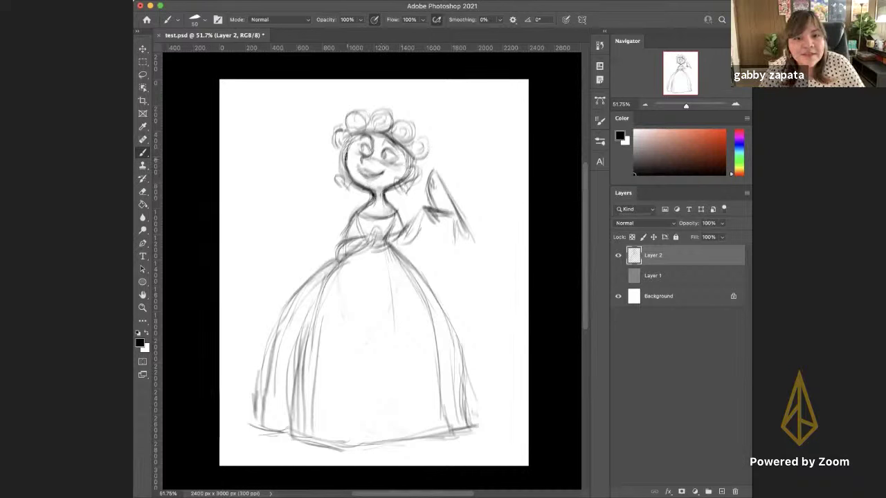
Clean up and darken the face contour along the cheek and jaw, and add rounder outlines to the top curls
key(e)
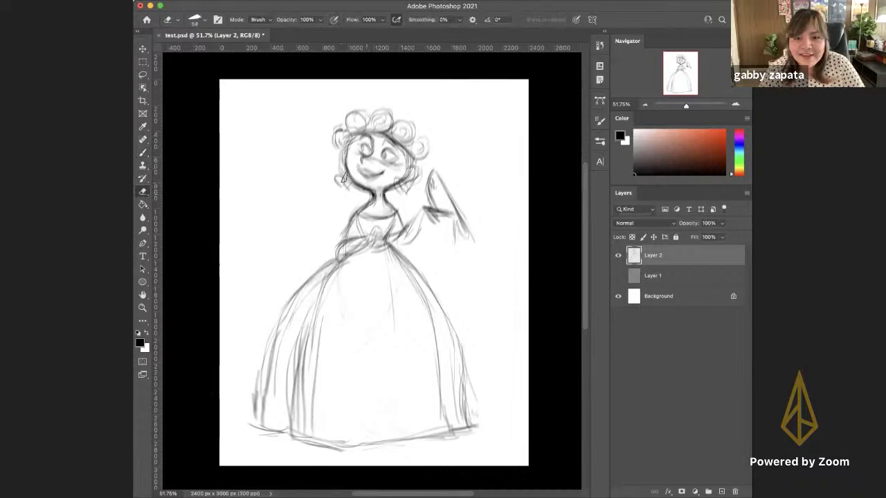
key(b)
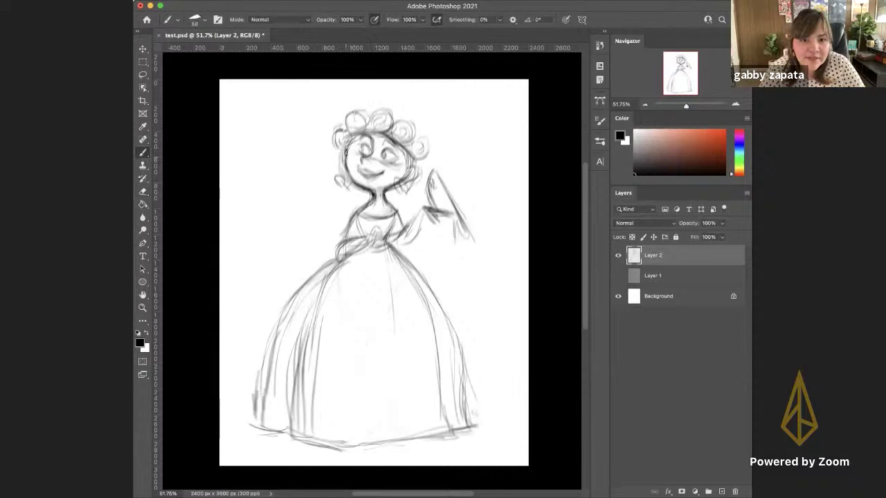
drag(344, 157, 361, 187)
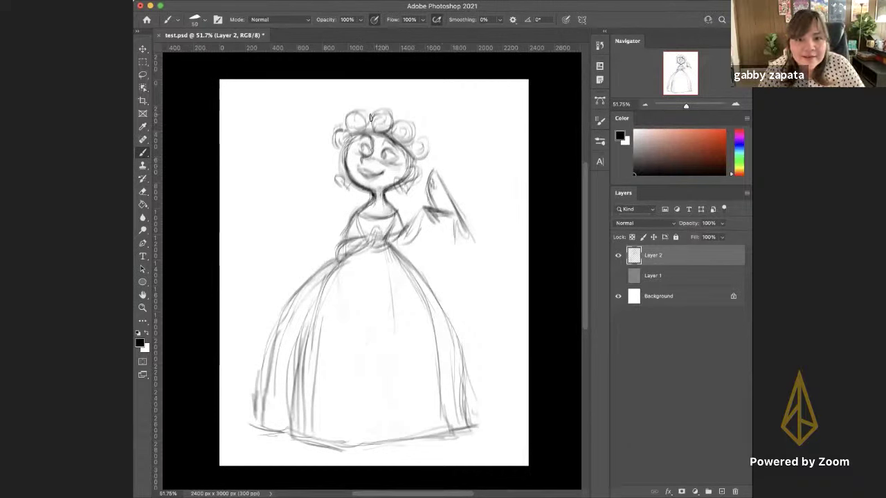
drag(411, 128, 420, 154)
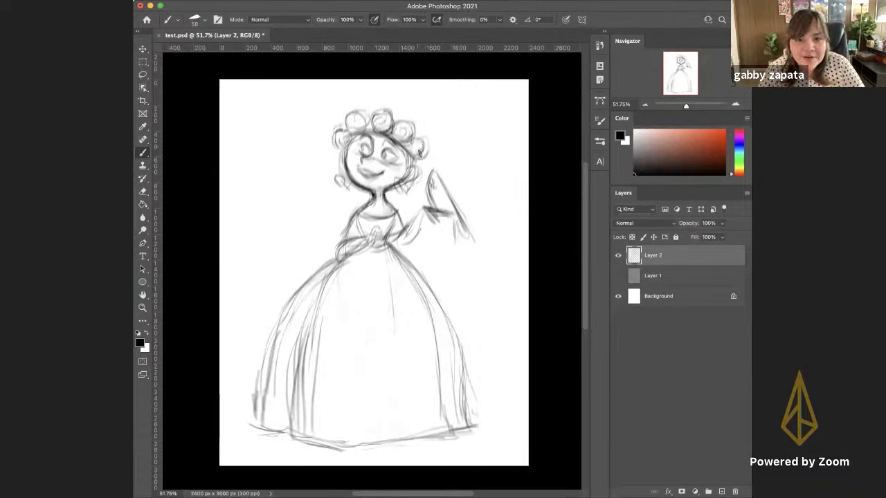
drag(366, 113, 353, 122)
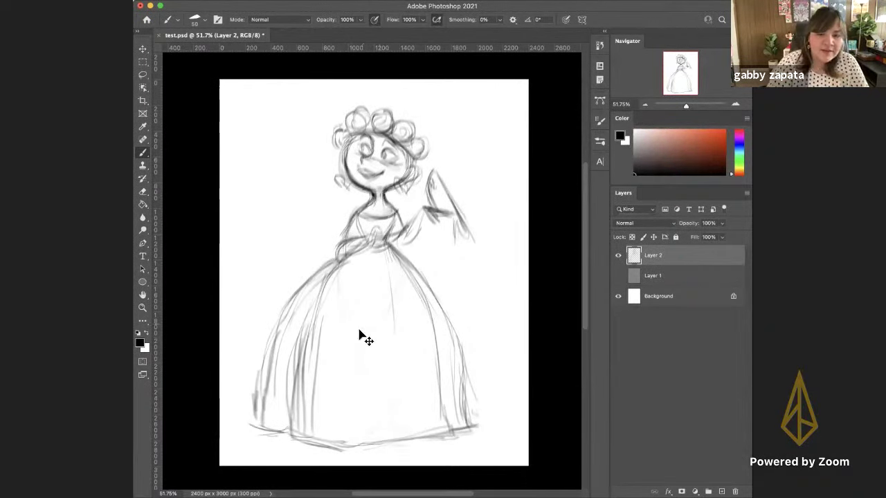
Scale the Layer 2 sketch down proportionally to about 88% and reposition it slightly left and up, then return to the Brush tool
key(super+t)
drag(246, 103, 268, 138)
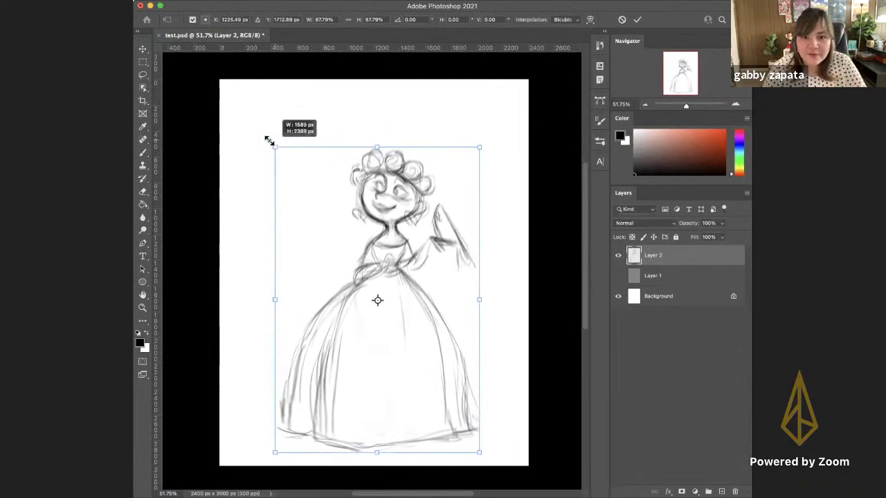
drag(326, 224, 311, 218)
key(Return)
key(b)
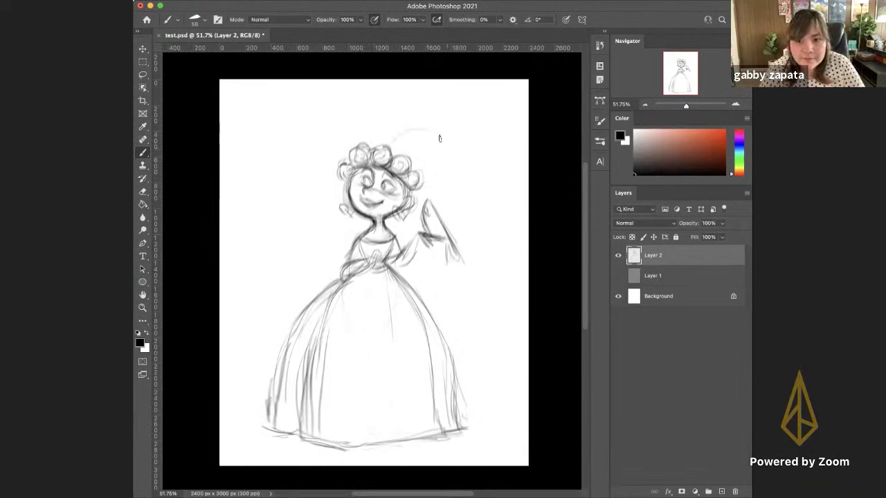
Sketch large rounded hair puffs stacked above the curls to form a tall, voluminous updo
mouse_move(438, 138)
mouse_down()
mouse_move(442, 158)
mouse_move(400, 133)
mouse_move(425, 167)
mouse_move(419, 129)
mouse_move(408, 180)
mouse_up()
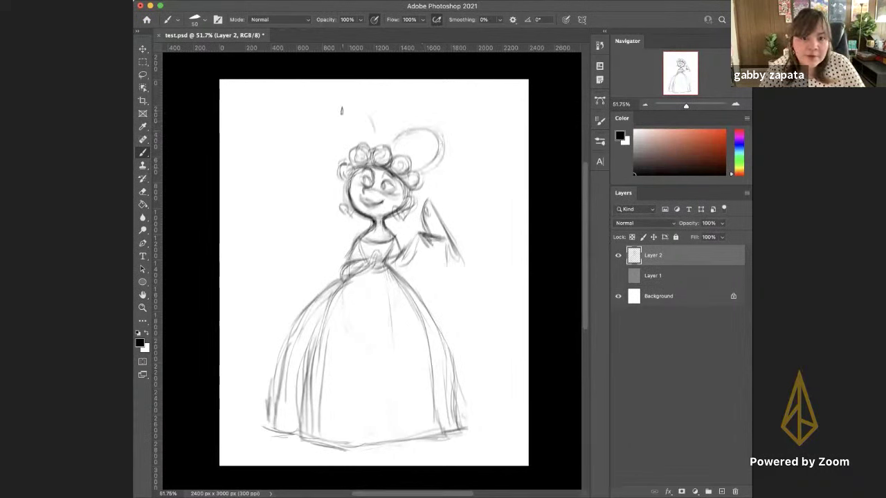
mouse_move(342, 109)
mouse_down()
mouse_move(335, 138)
mouse_move(342, 154)
mouse_up()
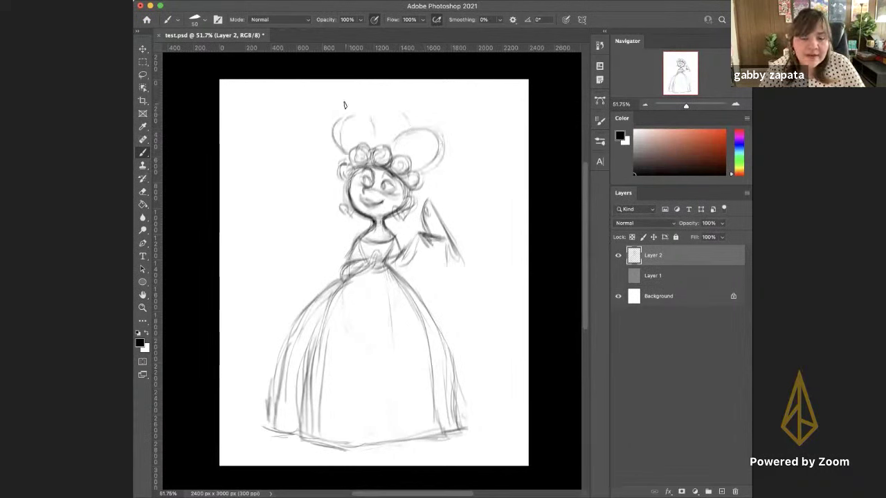
mouse_move(344, 104)
mouse_down()
mouse_move(378, 96)
mouse_move(351, 88)
mouse_move(434, 108)
mouse_move(404, 108)
mouse_move(423, 125)
mouse_move(381, 105)
mouse_move(425, 125)
mouse_up()
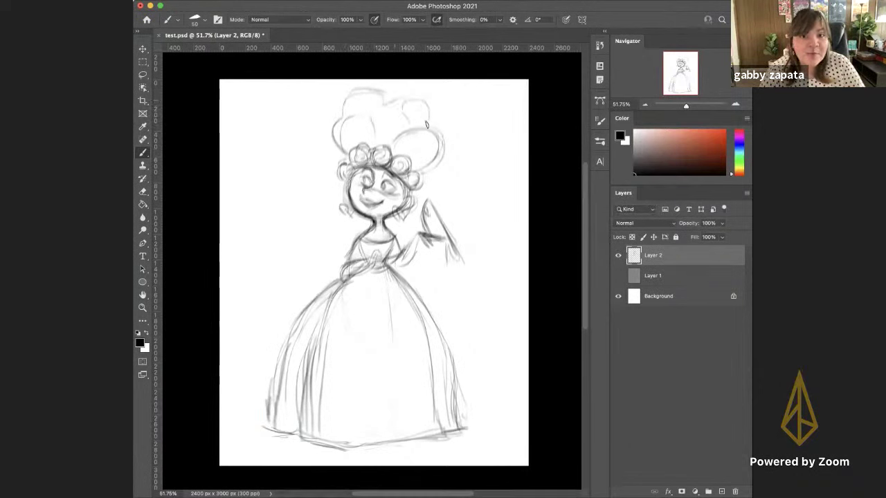
drag(370, 119, 405, 131)
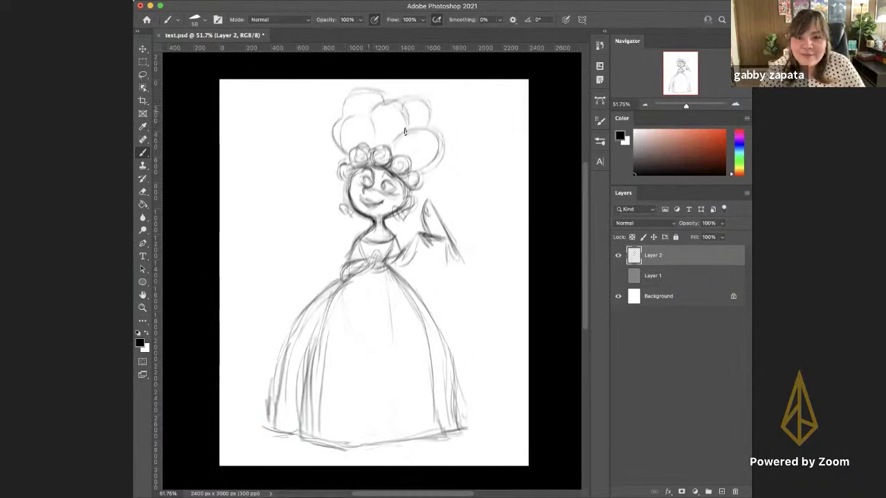
drag(399, 100, 426, 122)
Add small looping curls along the outer edges of the tall hair puffs on both sides
mouse_move(328, 158)
mouse_down()
mouse_move(321, 128)
mouse_move(331, 130)
mouse_move(339, 109)
mouse_up()
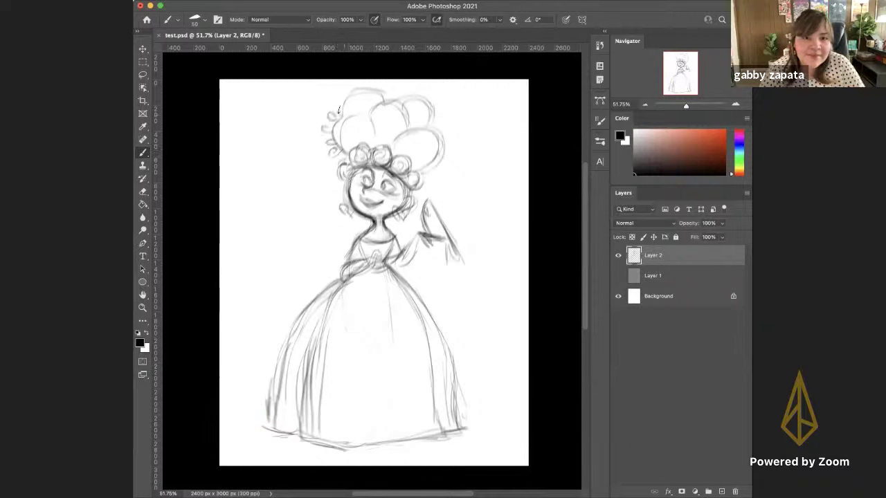
mouse_move(404, 93)
mouse_down()
mouse_move(420, 93)
mouse_move(437, 109)
mouse_move(437, 142)
mouse_up()
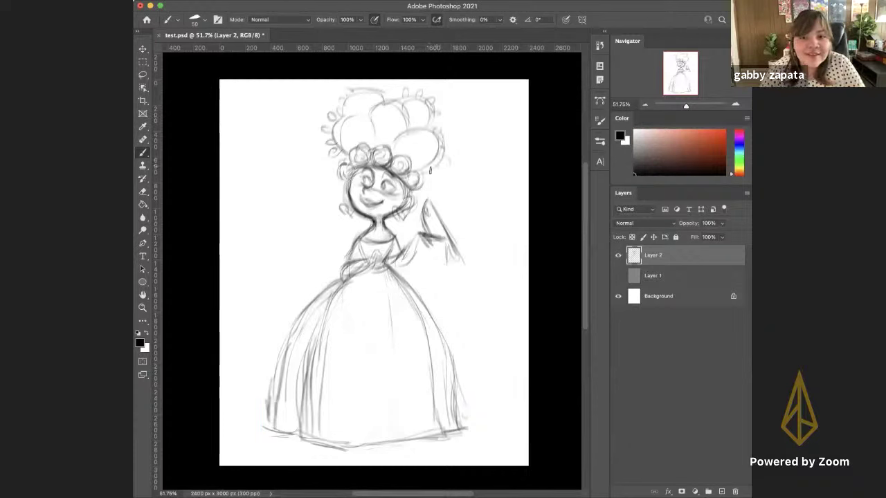
mouse_move(441, 150)
mouse_down()
mouse_move(454, 141)
mouse_move(443, 135)
mouse_up()
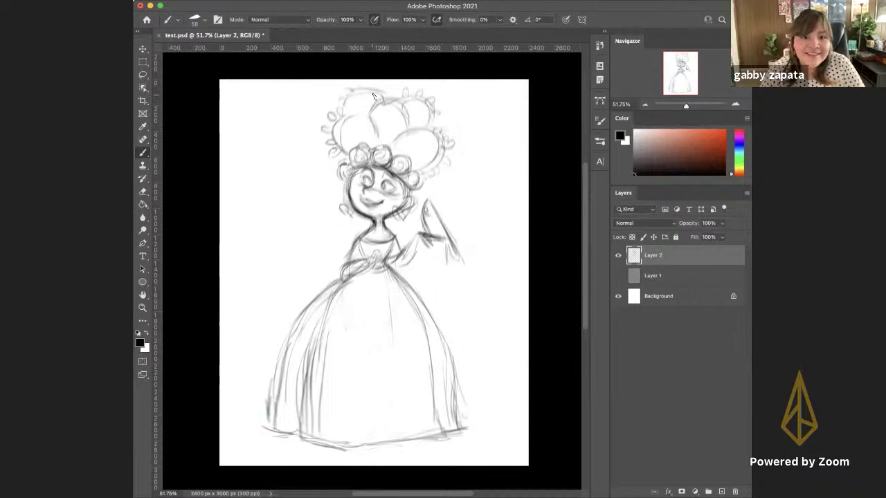
drag(330, 132, 340, 156)
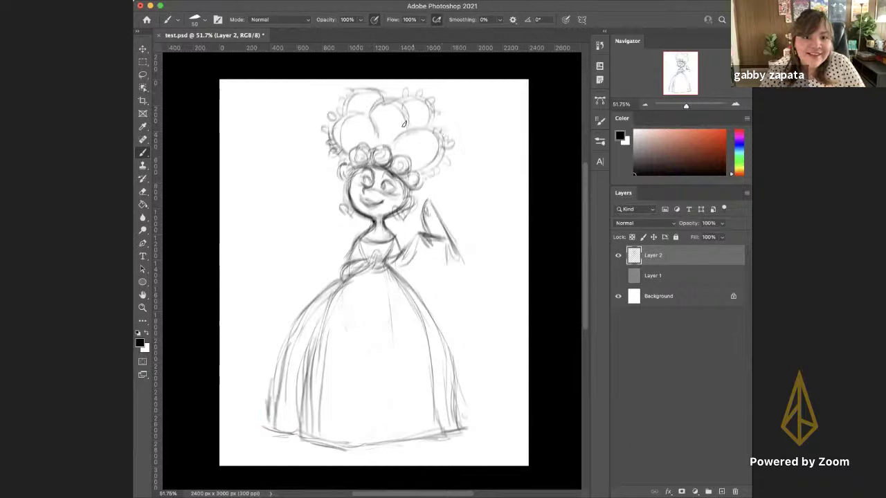
Move the Layer 2 sketch slightly down and to the right on the canvas
key(super+t)
key(Escape)
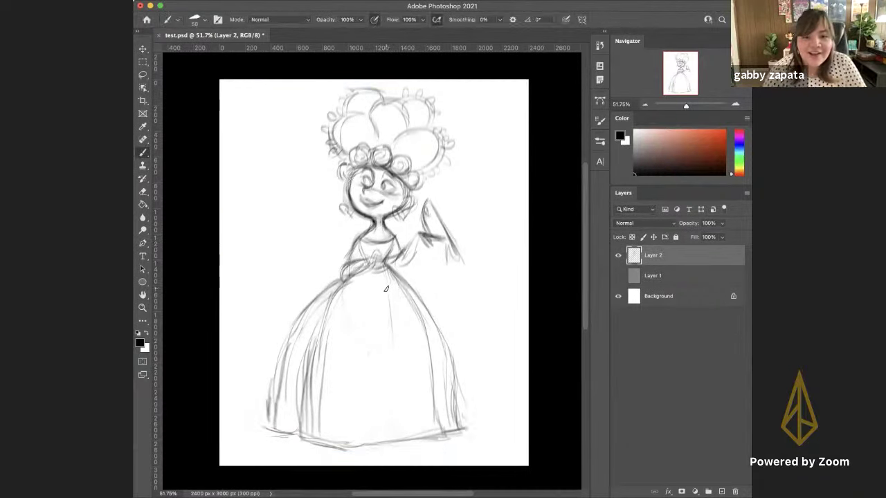
key(v)
drag(367, 297, 376, 311)
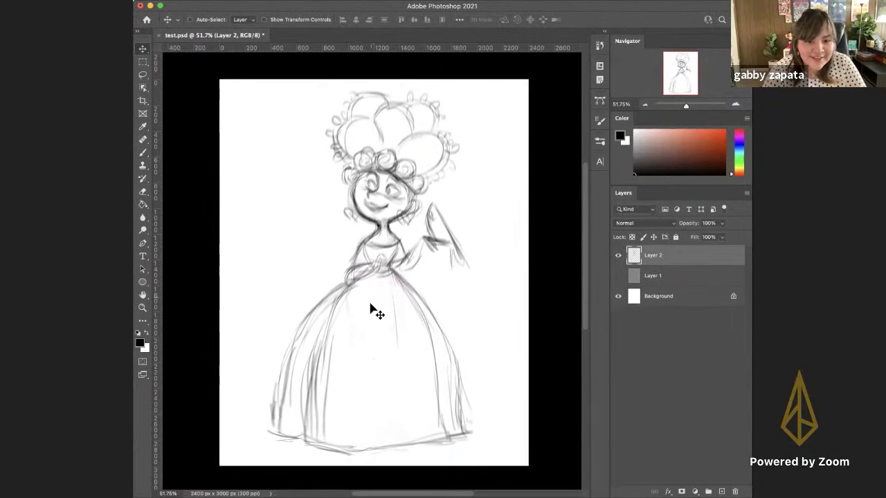
Flip the Layer 2 sketch horizontally with Free Transform and return to the Brush tool
key(super+t)
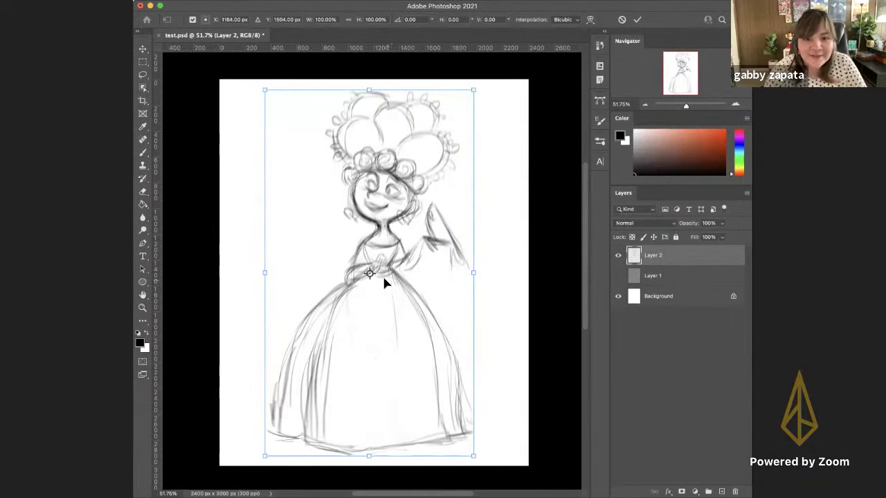
right_click(380, 330)
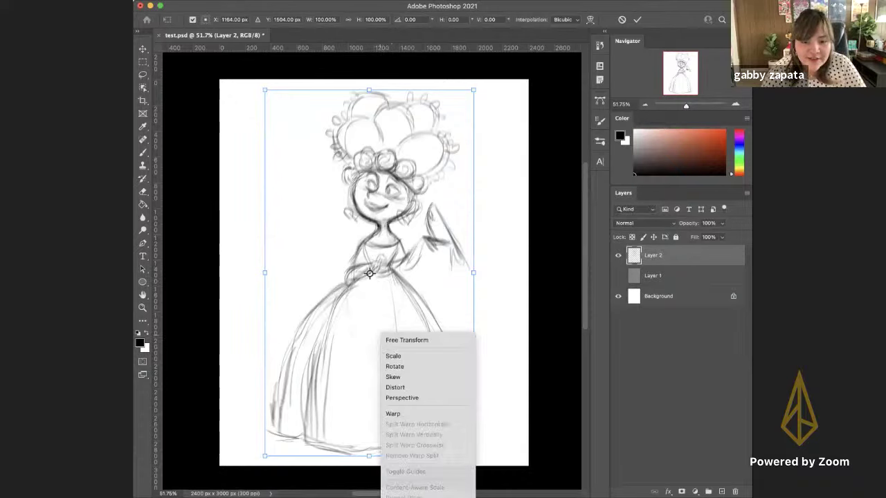
click(410, 475)
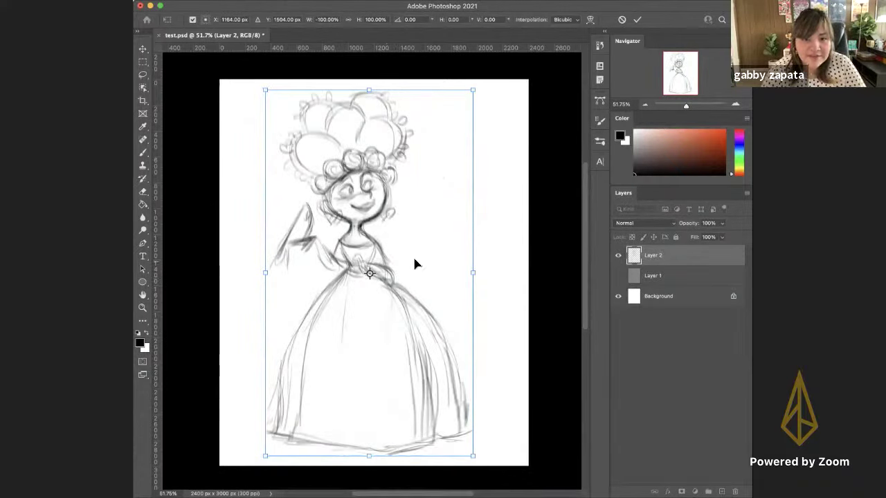
drag(237, 329, 243, 325)
drag(245, 293, 242, 291)
key(Return)
key(b)
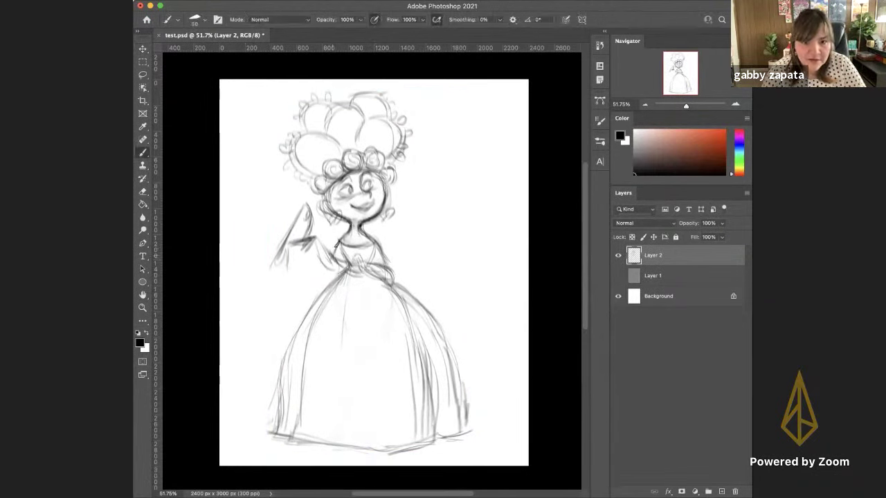
Rework the elbow of the raised arm and the bodice, and strengthen the gown's hem with a second line
mouse_move(315, 246)
mouse_down()
mouse_move(331, 279)
mouse_move(389, 272)
mouse_move(388, 281)
mouse_up()
drag(298, 419, 292, 454)
drag(375, 454, 290, 447)
mouse_move(378, 444)
mouse_down()
mouse_move(325, 451)
mouse_move(265, 431)
mouse_up()
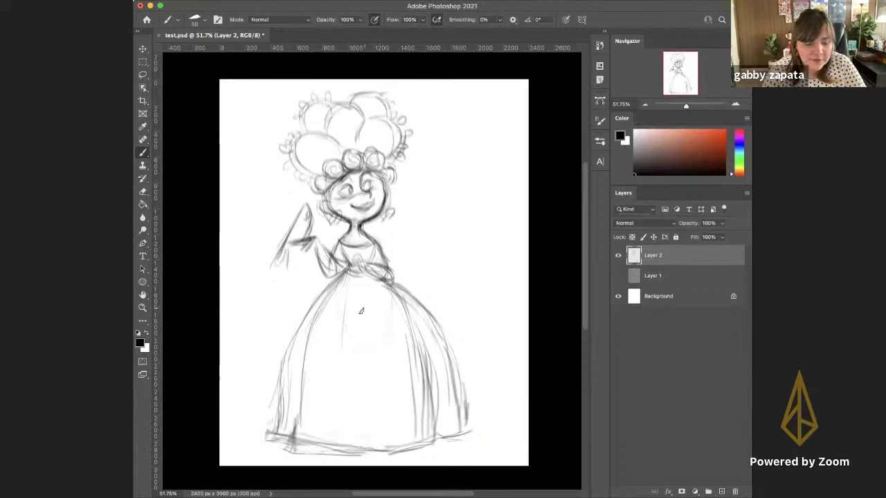
key(ctrl+t)
drag(371, 91, 370, 95)
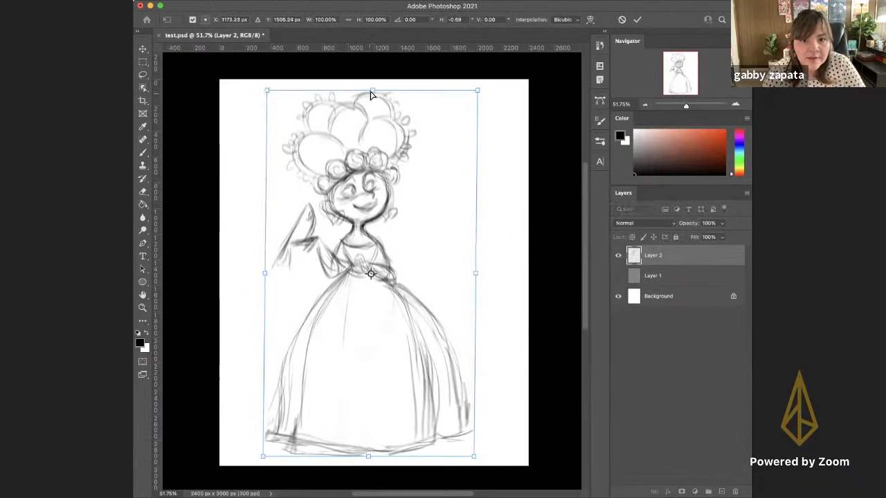
key(Escape)
Flip the Layer 2 sketch horizontally back to its original orientation and return to the Brush tool
key(ctrl+t)
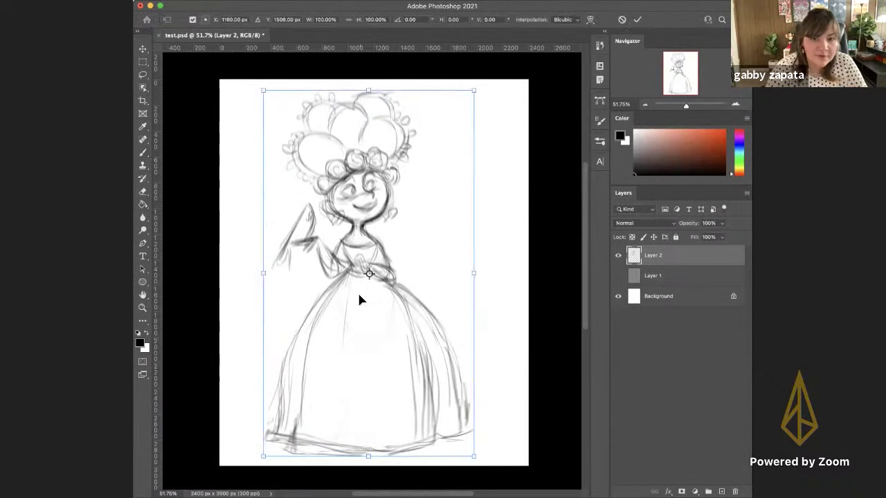
right_click(362, 294)
click(398, 488)
key(Return)
key(b)
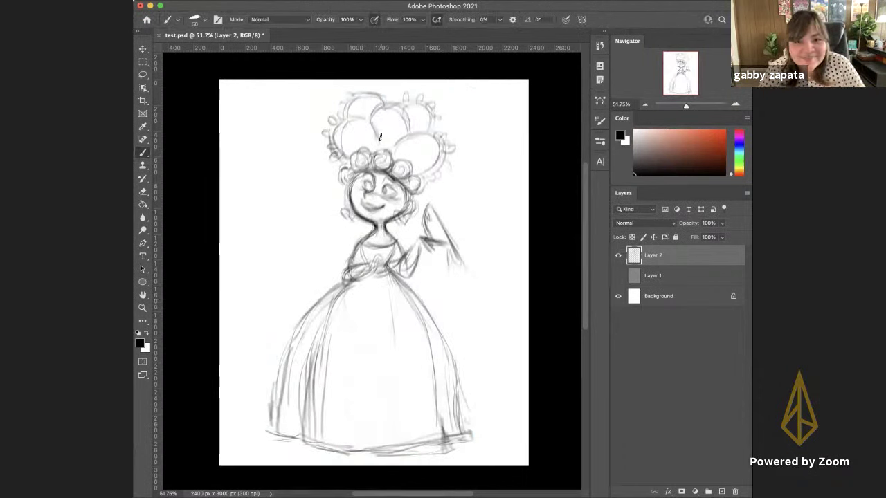
Draw small swirls between the hair puffs, and reinforce the skirt's right contour and the hem band
mouse_move(374, 136)
mouse_down()
mouse_move(372, 146)
mouse_move(381, 129)
mouse_move(398, 142)
mouse_move(397, 156)
mouse_move(403, 143)
mouse_up()
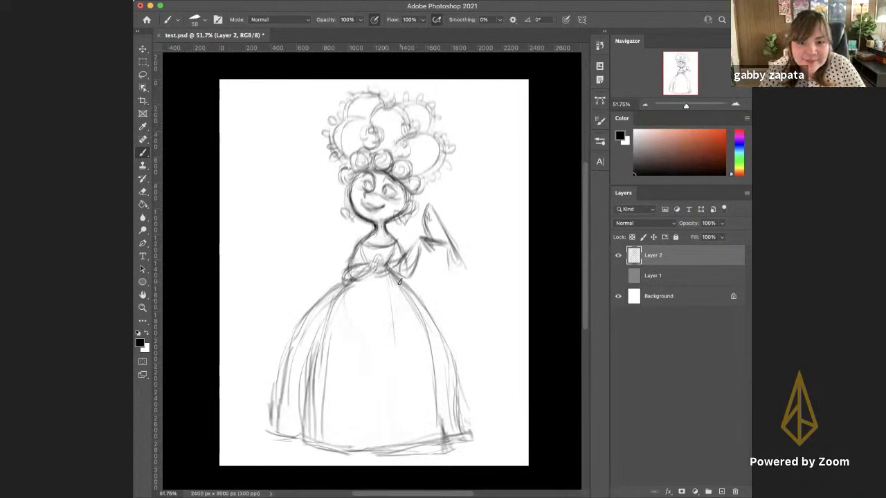
mouse_move(405, 286)
mouse_down()
mouse_move(440, 332)
mouse_move(458, 411)
mouse_up()
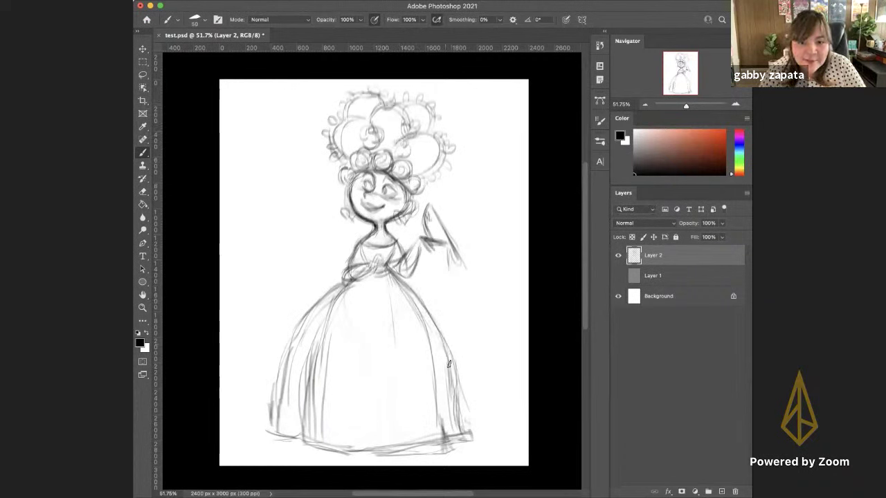
mouse_move(448, 363)
mouse_down()
mouse_move(462, 432)
mouse_move(470, 420)
mouse_move(442, 404)
mouse_move(454, 428)
mouse_move(455, 385)
mouse_move(472, 428)
mouse_move(457, 441)
mouse_move(401, 457)
mouse_move(297, 439)
mouse_move(317, 452)
mouse_move(270, 440)
mouse_move(268, 410)
mouse_move(278, 439)
mouse_up()
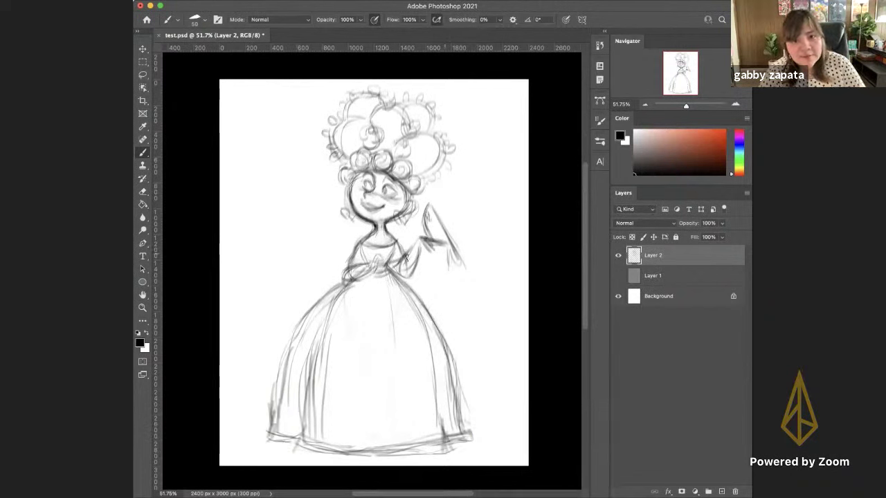
Nudge the sketch slightly down and left, and darken the skirt's left contour with long curved strokes
drag(359, 276, 357, 279)
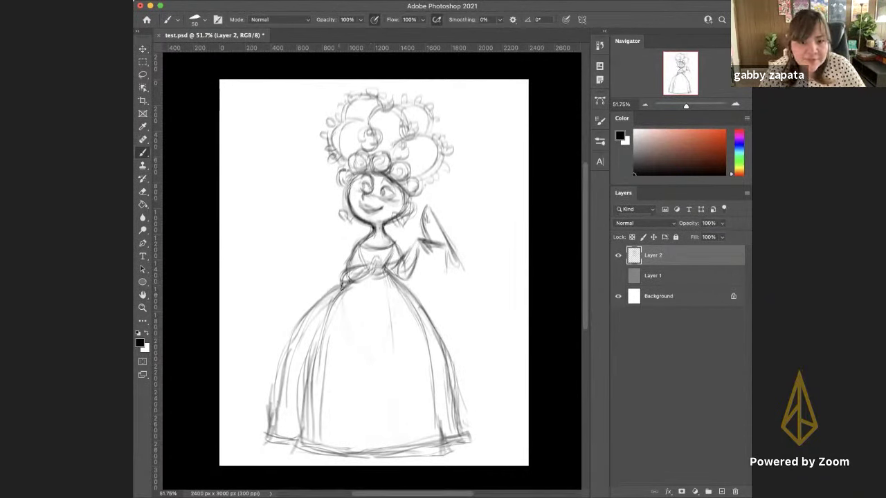
drag(313, 309, 286, 398)
drag(298, 342, 277, 422)
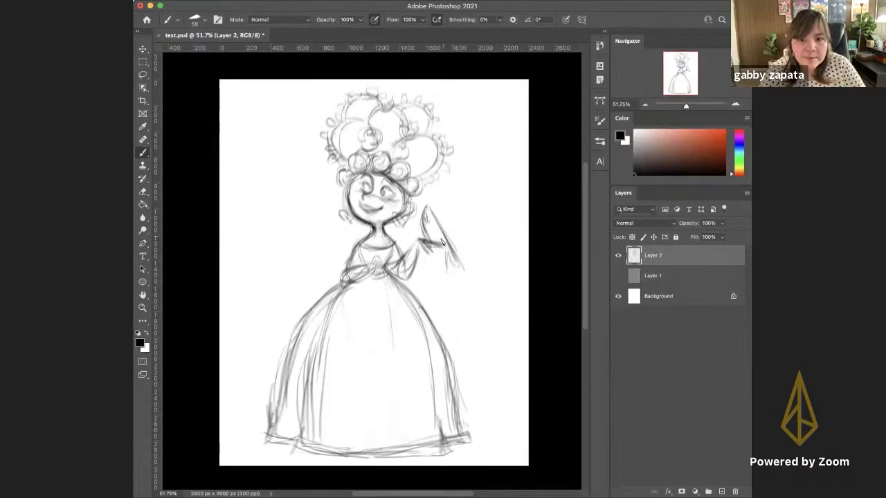
Fill the tall hair puffs with more small curls and darken the curls beside the left cheek
mouse_move(428, 219)
mouse_down()
mouse_move(424, 214)
mouse_move(423, 226)
mouse_move(440, 227)
mouse_up()
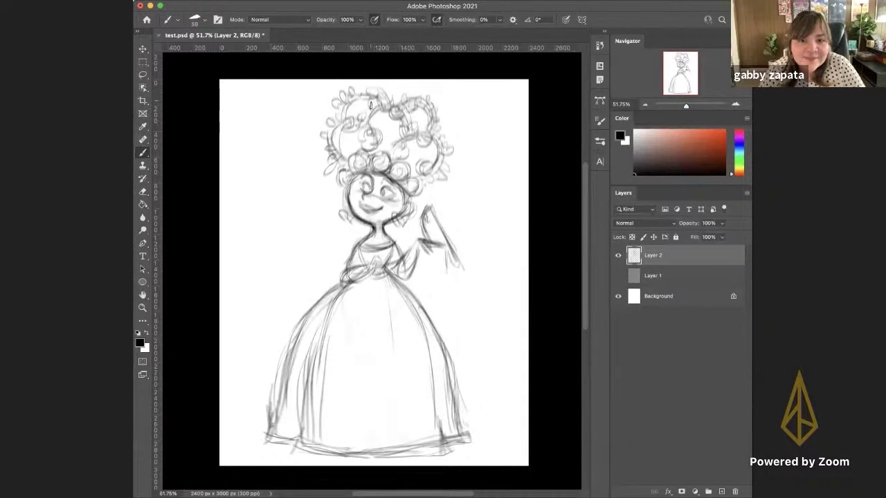
mouse_move(339, 163)
mouse_down()
mouse_move(333, 129)
mouse_move(328, 139)
mouse_move(342, 119)
mouse_up()
mouse_move(430, 149)
mouse_down()
mouse_move(439, 157)
mouse_move(428, 165)
mouse_up()
drag(346, 182, 348, 223)
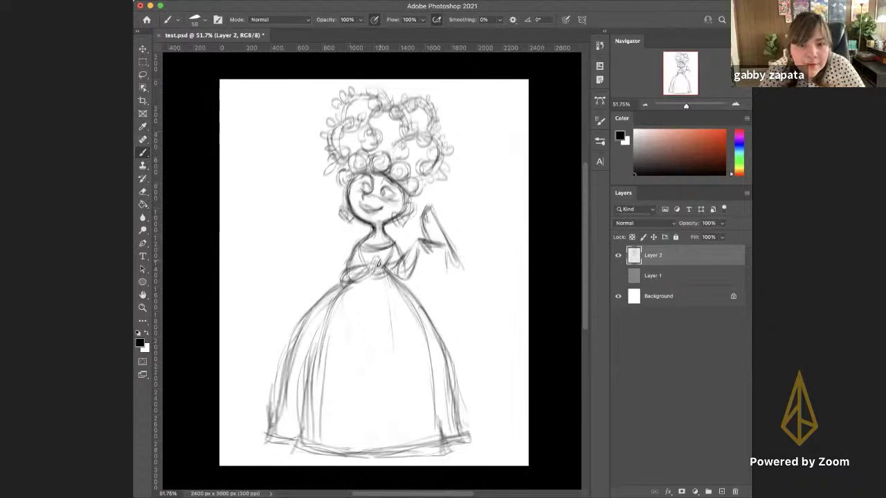
Refine the neckline curve and darken the hand and forearm resting at the waist with the Brush and Eraser
drag(378, 263, 386, 246)
key(e)
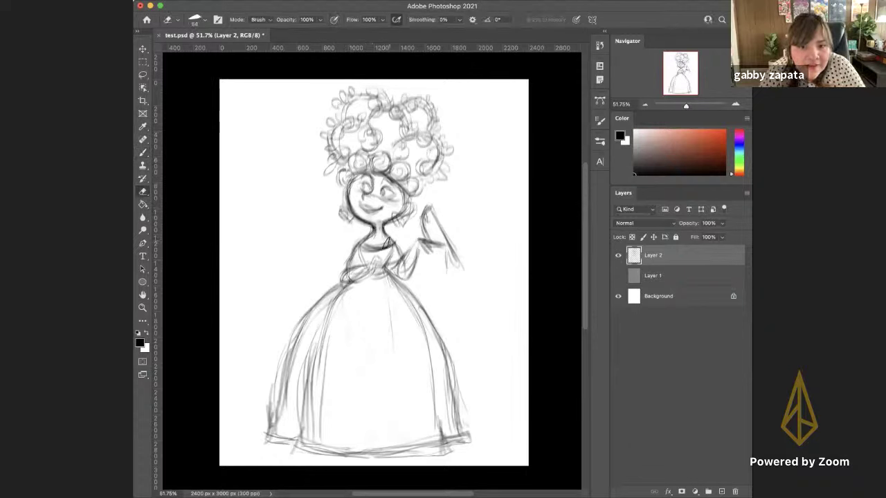
key(b)
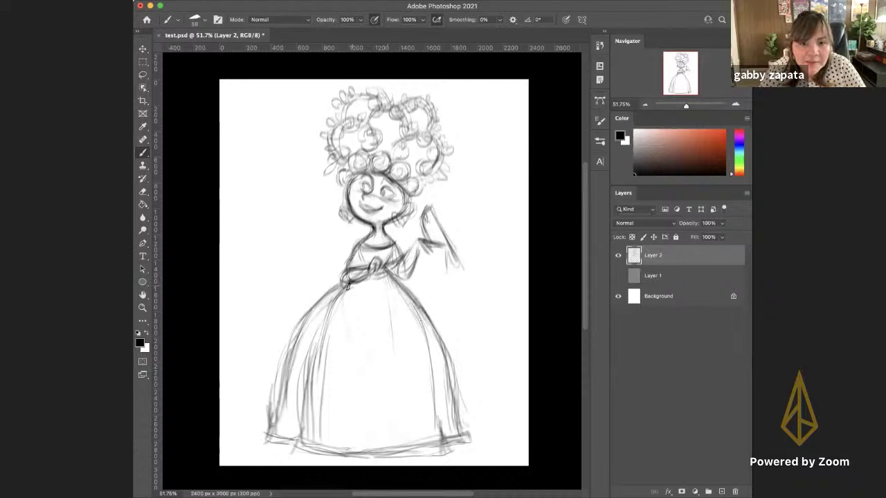
Redraw the skirt's left contour as a bold curve from waist to hem, and lighten the stray lines outside it
mouse_move(346, 282)
mouse_down()
mouse_move(310, 349)
mouse_move(343, 285)
mouse_move(301, 324)
mouse_move(338, 280)
mouse_move(291, 360)
mouse_up()
drag(305, 328, 278, 416)
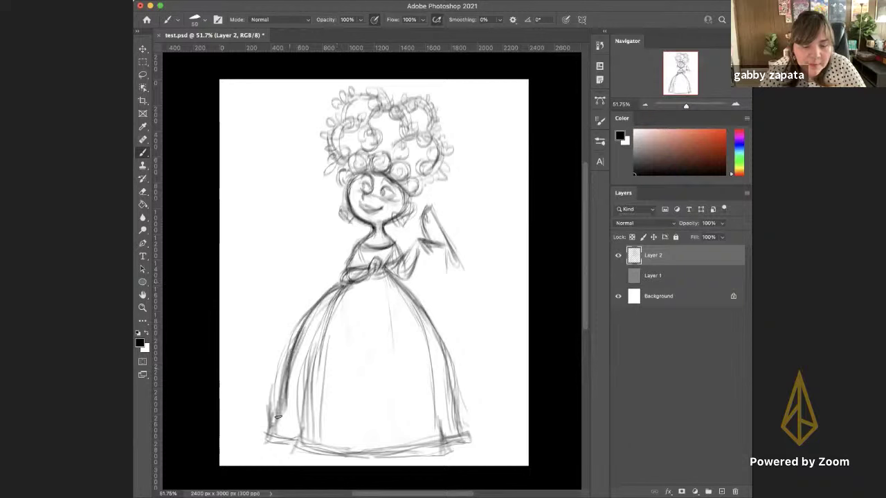
drag(285, 380, 270, 433)
key(e)
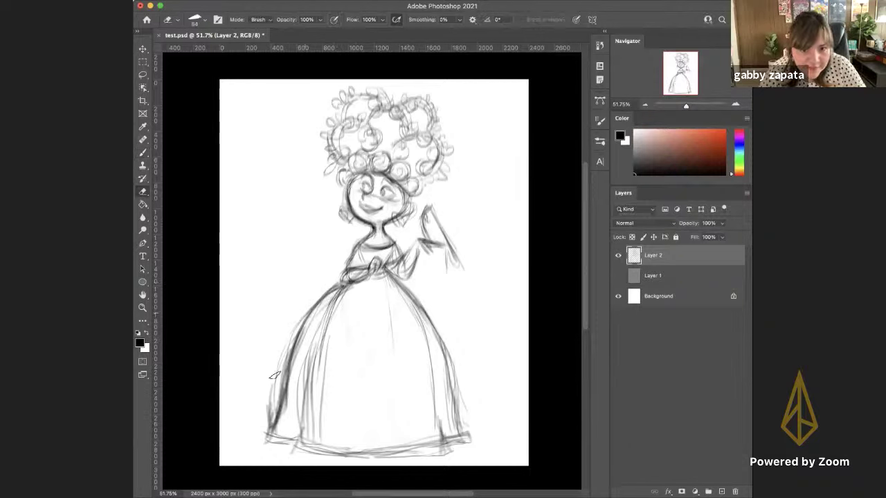
drag(284, 352, 273, 409)
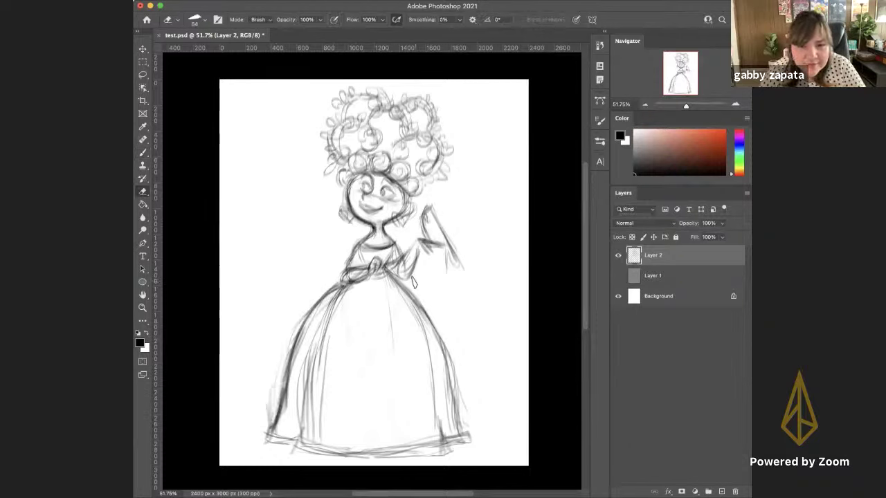
Clean up the neckline and waist arm with the Brush and Eraser, and redraw darker curls beside the right cheek
key(b)
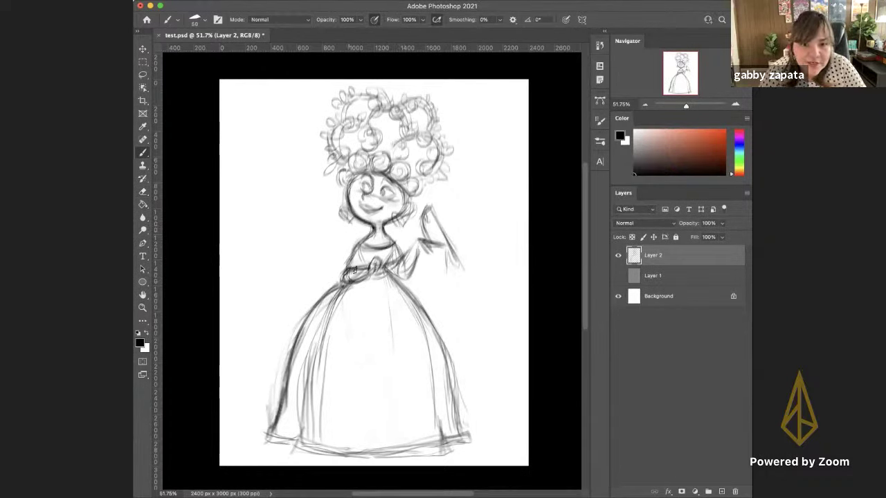
key(e)
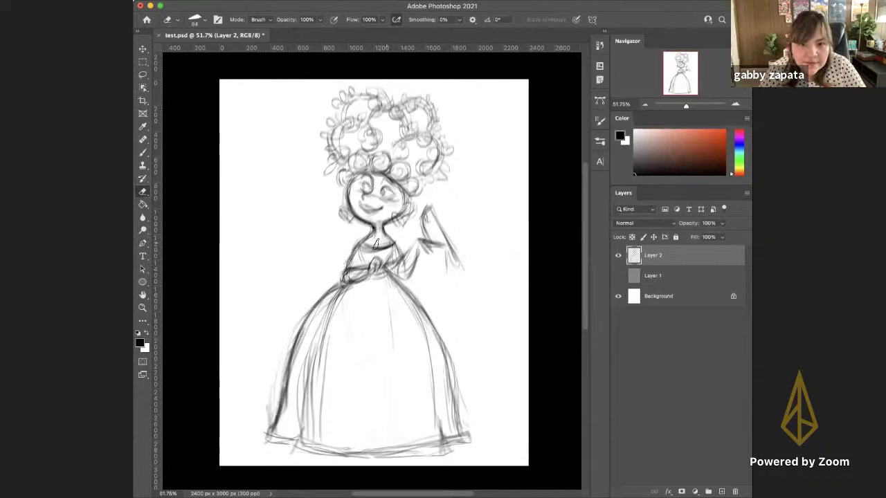
key(b)
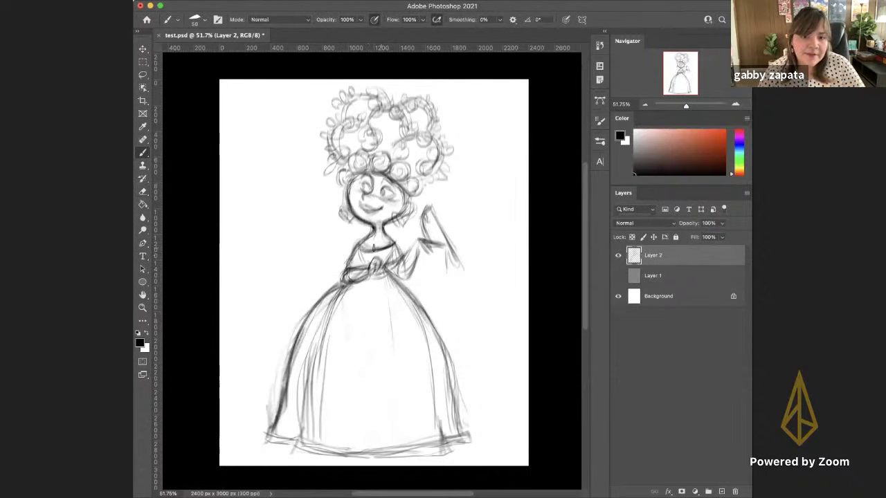
key(e)
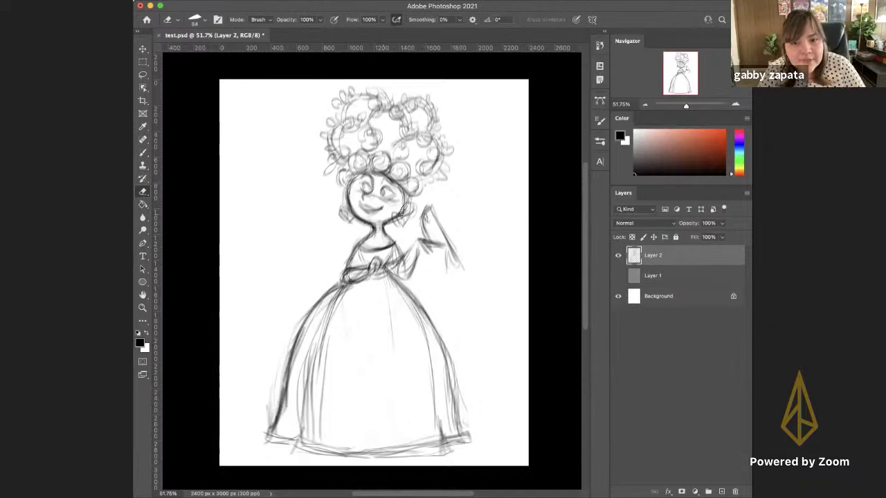
key(b)
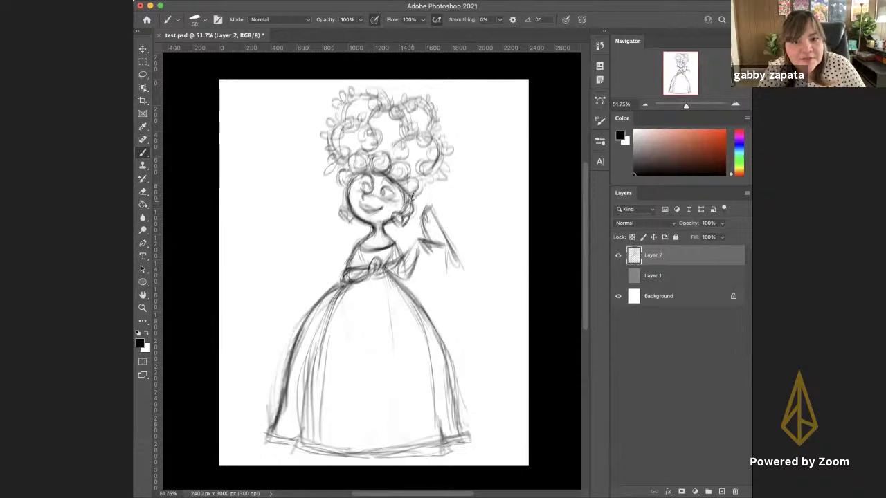
Add eyelashes, darken the curls beside both cheeks with the Brush, and nudge the sketch slightly on the canvas
mouse_move(409, 227)
mouse_down()
mouse_move(391, 231)
mouse_move(398, 220)
mouse_move(387, 222)
mouse_up()
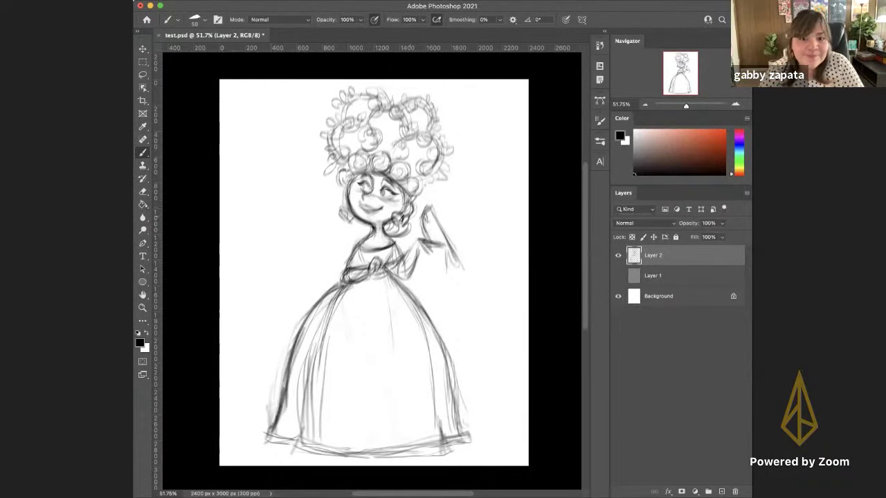
drag(396, 218, 398, 220)
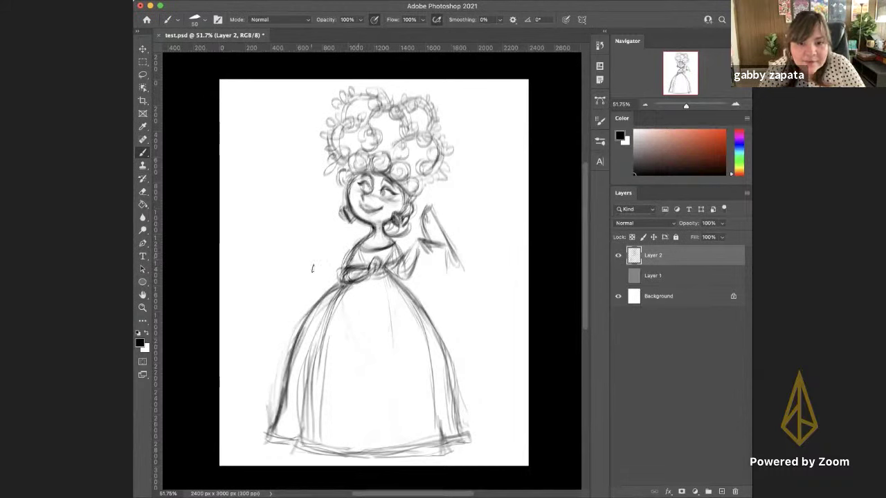
key(v)
drag(340, 301, 346, 303)
key(b)
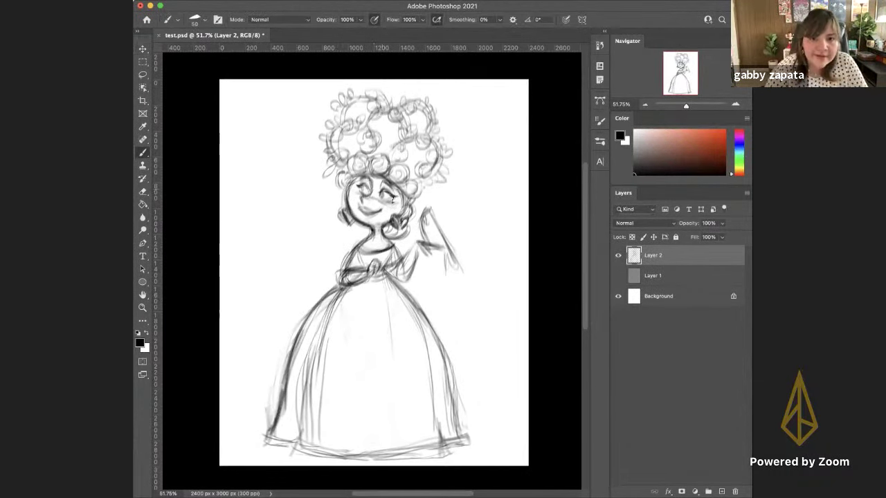
Undo a first trial stroke, enlarge the brush to 87 px and try a zigzag test stroke beside the figure
mouse_move(293, 203)
mouse_down()
mouse_move(278, 239)
mouse_move(246, 255)
mouse_up()
key(ctrl+z)
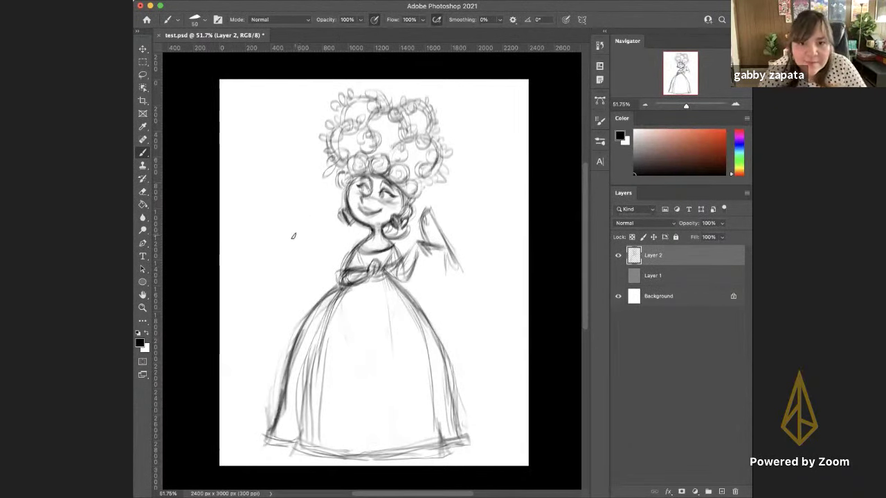
right_click(284, 234)
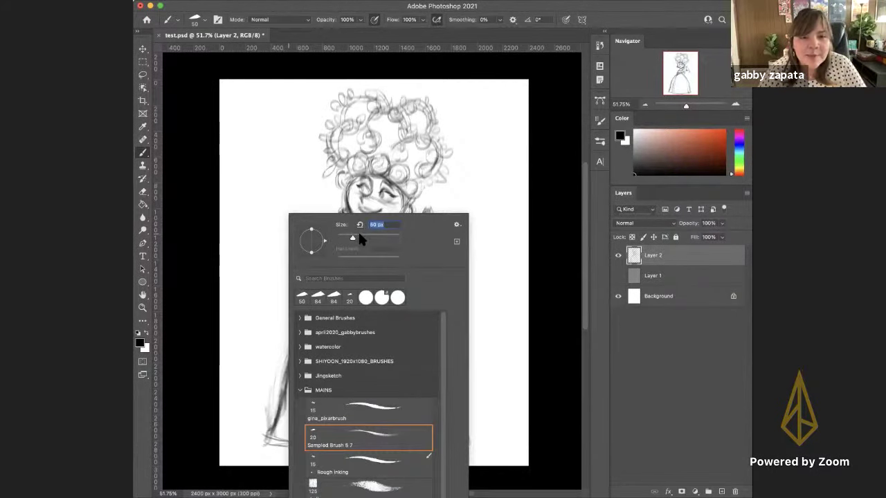
drag(358, 235, 368, 238)
mouse_move(297, 188)
mouse_down()
mouse_move(252, 245)
mouse_move(246, 274)
mouse_up()
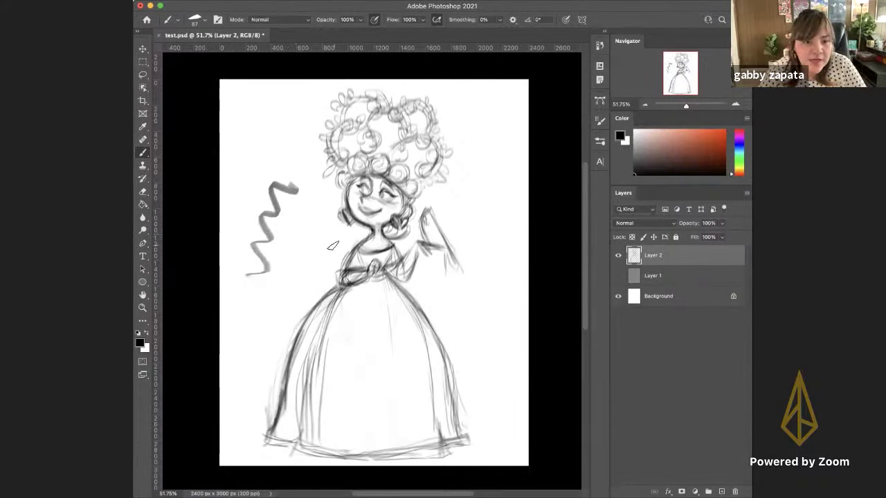
Try more curving test strokes beside the figure, inspect their edges up close, and undo all the test marks
mouse_move(277, 220)
mouse_down()
mouse_move(385, 267)
mouse_move(288, 304)
mouse_up()
mouse_move(409, 238)
mouse_down()
mouse_move(373, 239)
mouse_move(316, 228)
mouse_up()
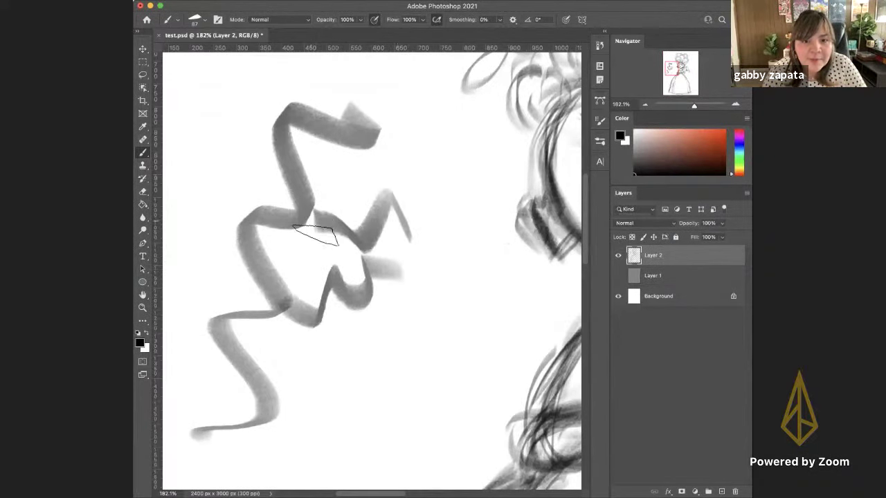
drag(383, 316, 298, 250)
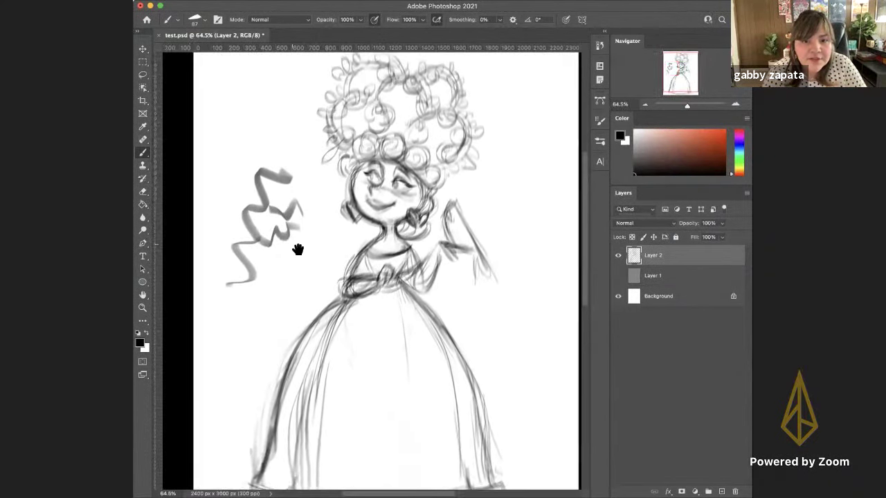
scroll(340, 298, down, 2)
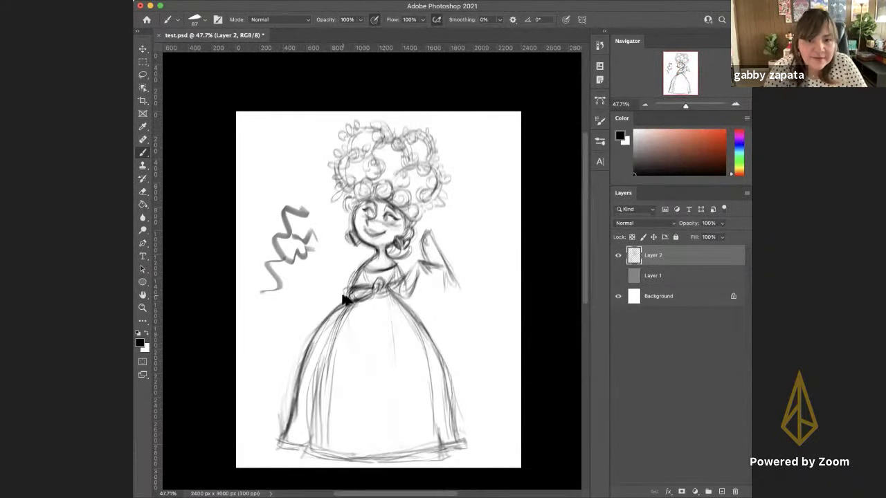
key(super+z)
key(super+z)
key(super+z)
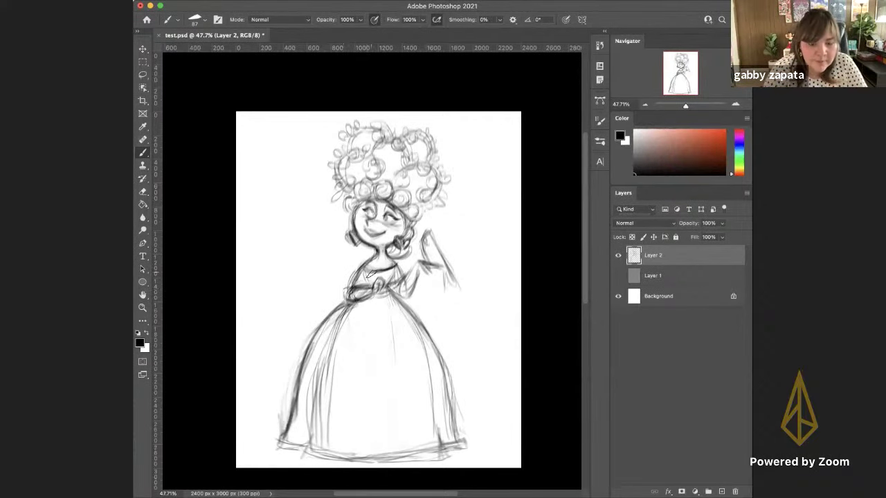
Look through the brush presets and expand the General Brushes group to examine its round brushes
scroll(367, 286, right, 3)
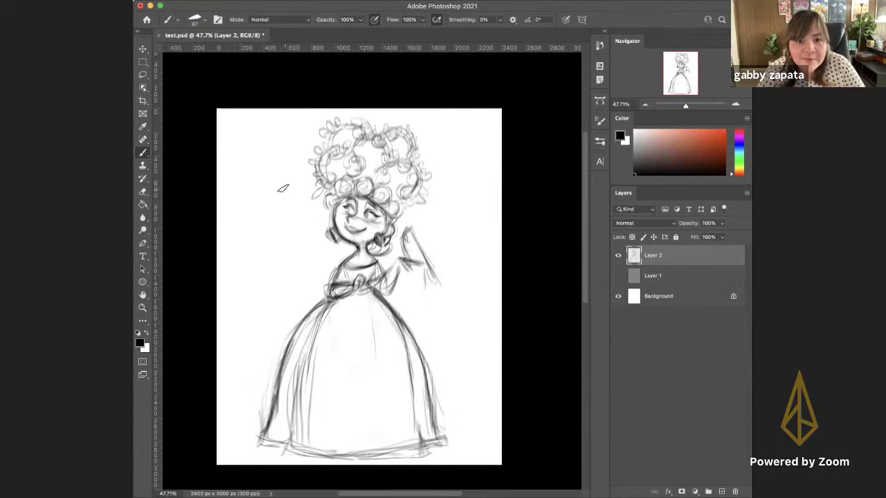
right_click(270, 163)
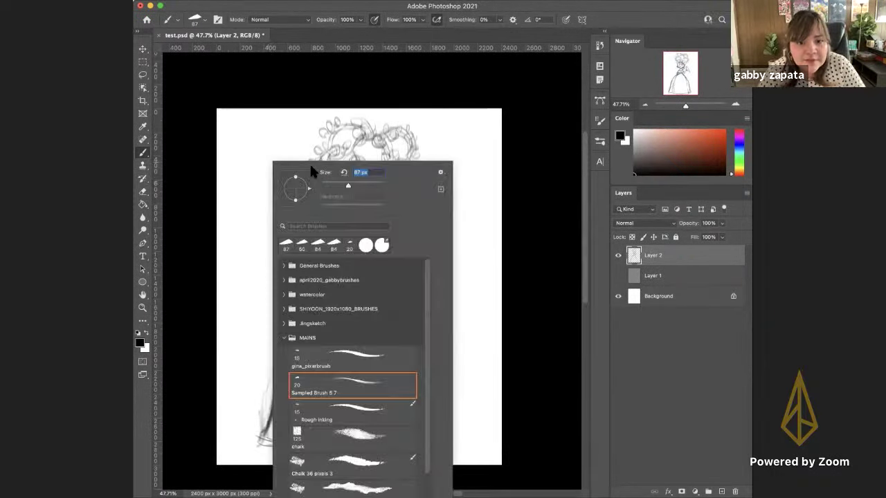
click(277, 124)
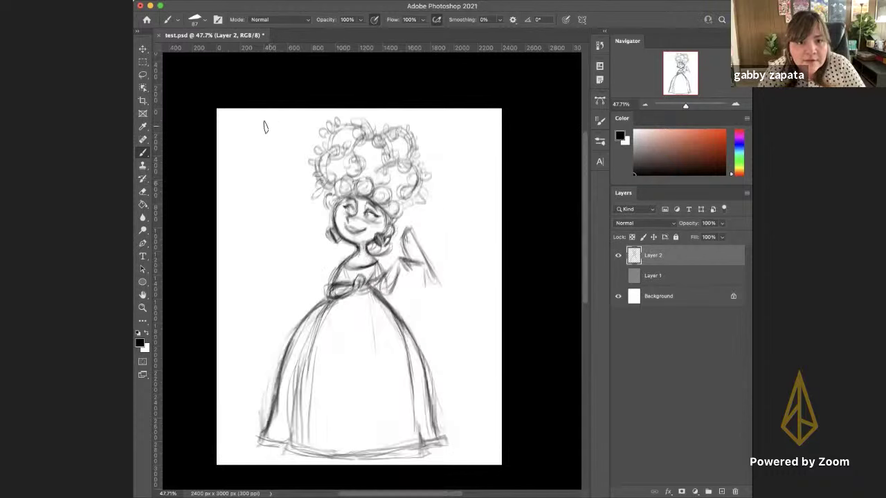
right_click(265, 128)
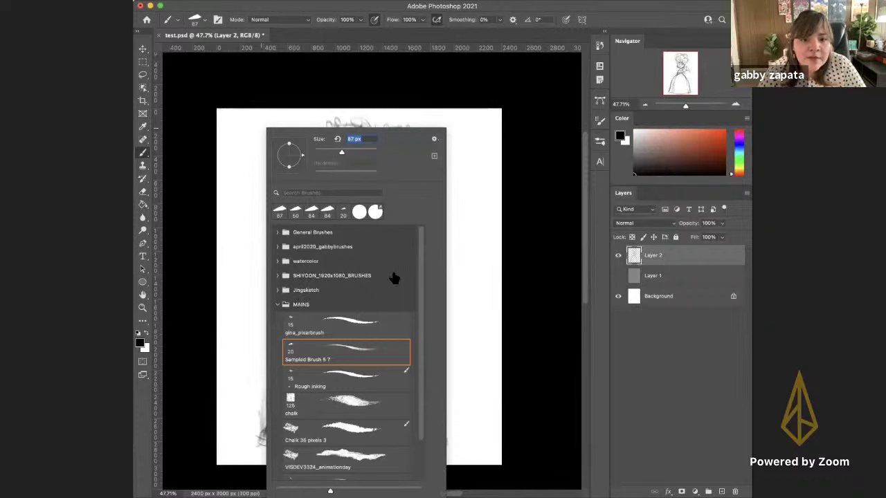
mouse_move(418, 234)
mouse_down()
mouse_move(420, 312)
mouse_move(419, 225)
mouse_up()
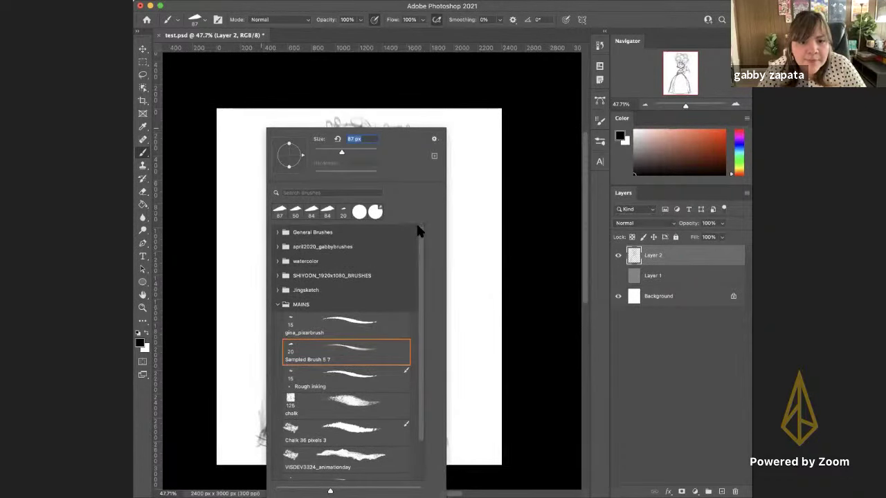
click(286, 234)
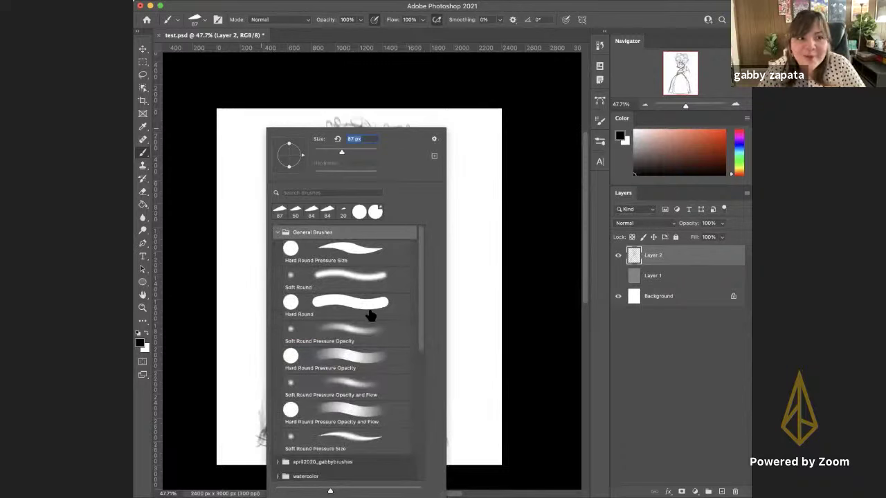
click(457, 228)
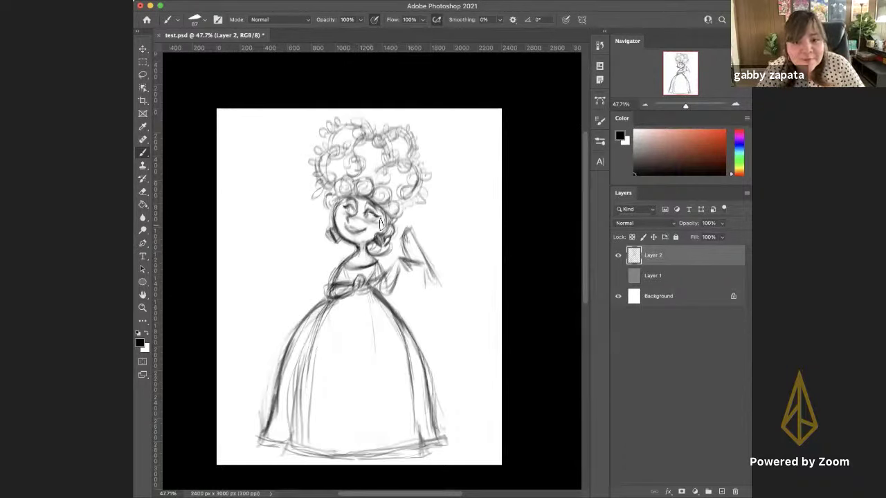
Refine the face and hair puff with the Brush at 45 px, and darken the curved hem of the skirt's front panel
drag(381, 223, 368, 227)
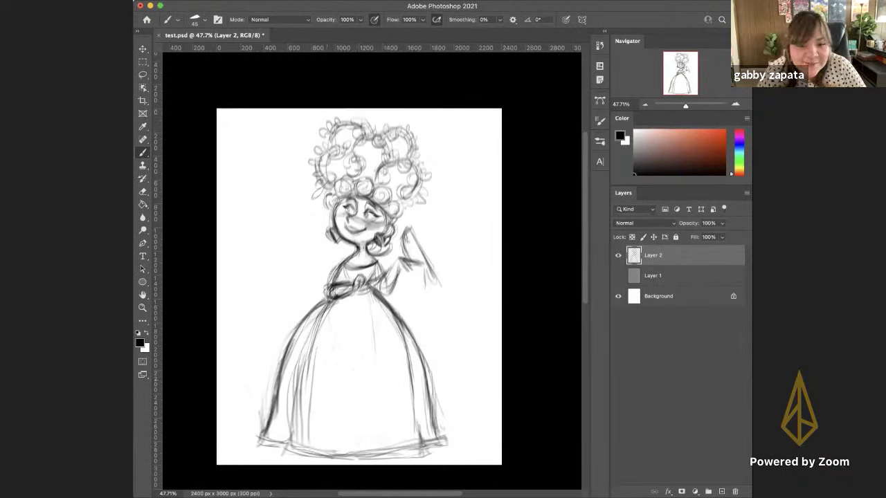
mouse_move(287, 421)
mouse_down()
mouse_move(284, 453)
mouse_move(426, 443)
mouse_up()
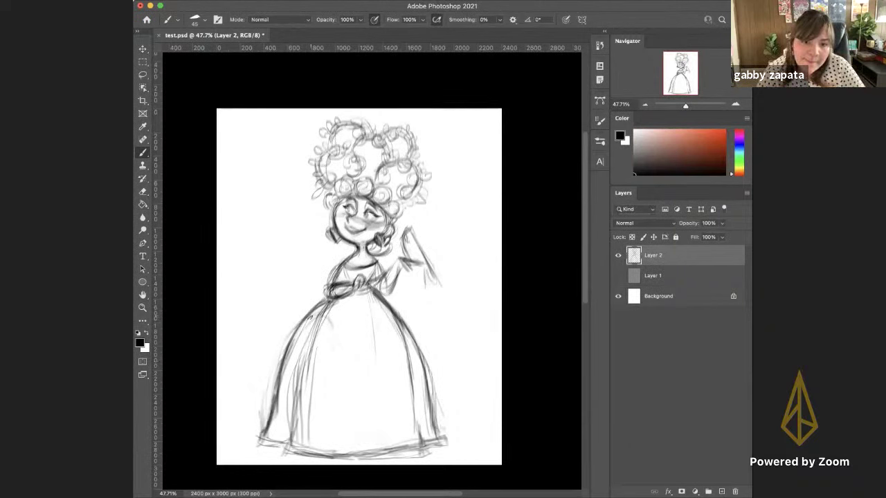
Draw three wavy tiers across the skirt, one below the waist, one at mid-skirt and one above the hem
mouse_move(354, 318)
mouse_down()
mouse_move(382, 332)
mouse_move(396, 313)
mouse_move(398, 321)
mouse_move(330, 335)
mouse_move(319, 317)
mouse_move(325, 336)
mouse_move(347, 322)
mouse_move(381, 333)
mouse_move(396, 317)
mouse_move(381, 334)
mouse_move(353, 320)
mouse_move(319, 312)
mouse_up()
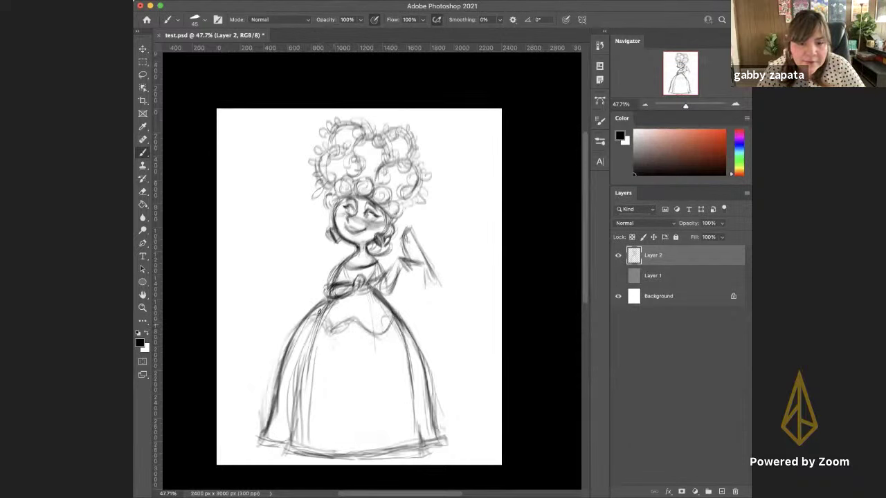
mouse_move(297, 348)
mouse_down()
mouse_move(305, 374)
mouse_move(309, 359)
mouse_move(303, 368)
mouse_move(369, 370)
mouse_move(403, 350)
mouse_move(406, 359)
mouse_move(387, 357)
mouse_move(355, 376)
mouse_move(369, 363)
mouse_move(315, 369)
mouse_up()
key(super+z)
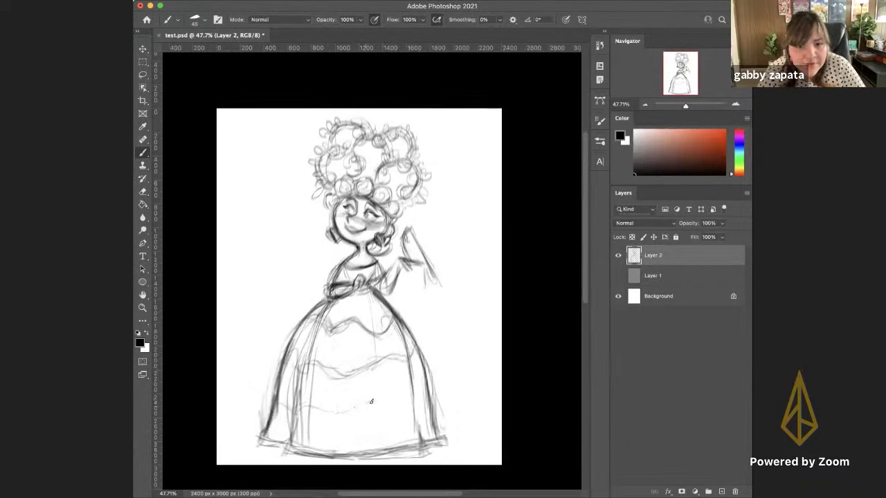
drag(366, 401, 407, 404)
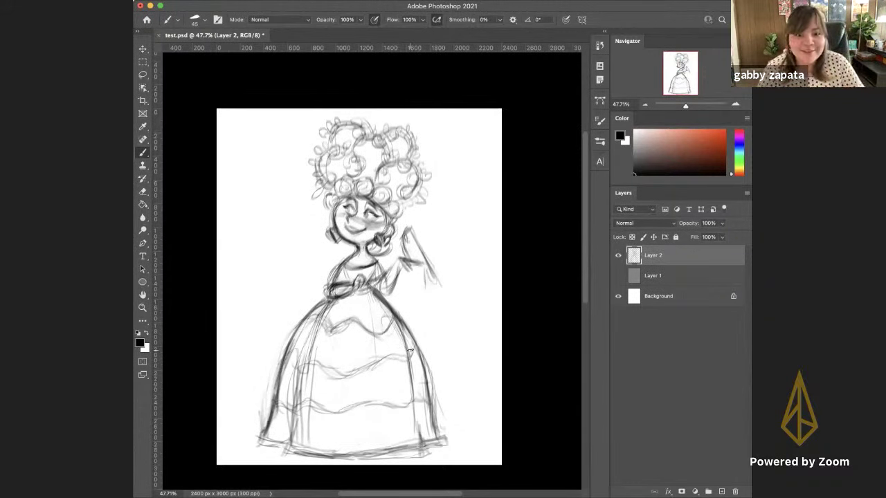
Adjust the sketch's lower-left corner slightly with Free Transform and nudge the whole figure up on the canvas
key(ctrl+t)
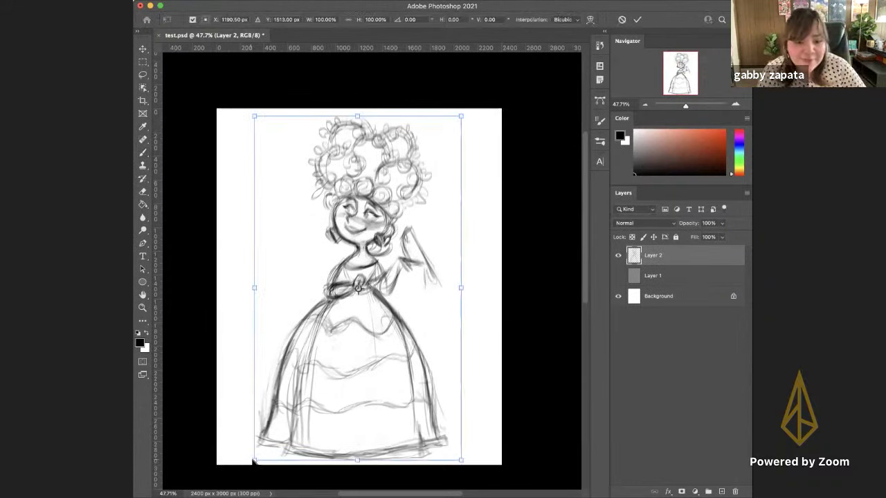
drag(254, 461, 254, 459)
key(Return)
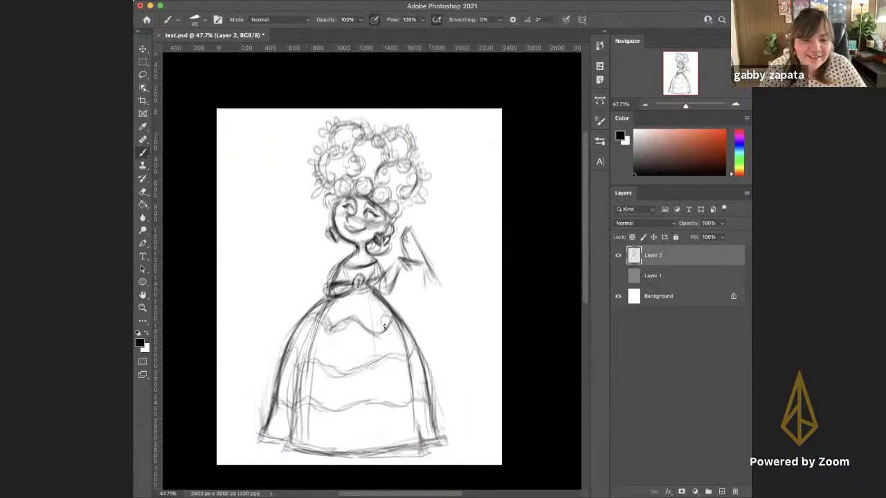
key(ctrl+t)
mouse_move(337, 360)
mouse_down()
mouse_move(339, 351)
mouse_move(340, 366)
mouse_up()
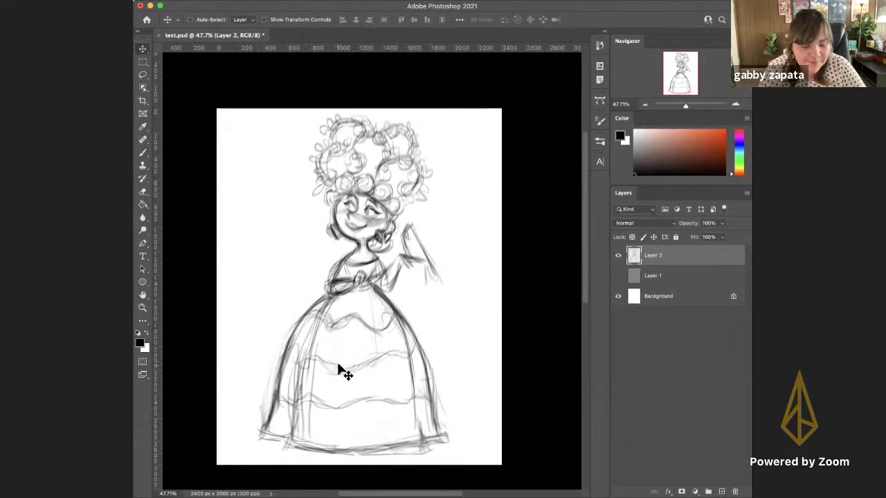
key(Escape)
Flip the sketch horizontally and slightly adjust the two bottom corners of the mirrored figure to correct its lean
key(ctrl+t)
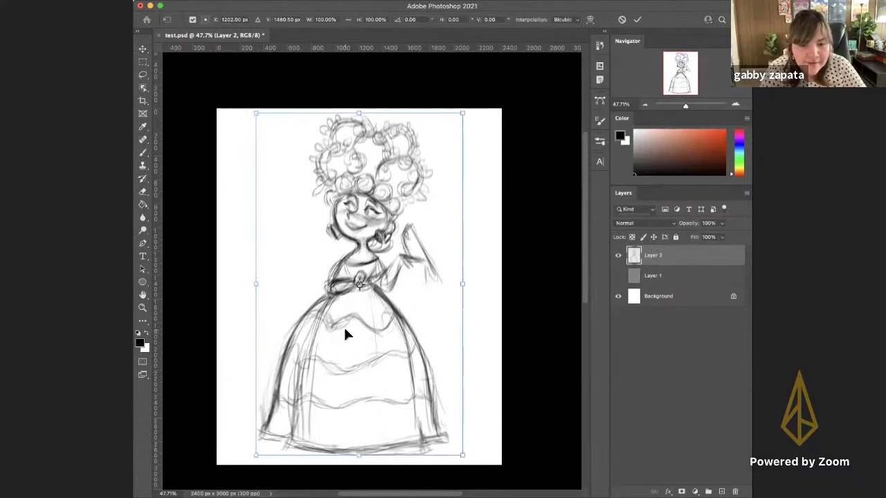
right_click(345, 323)
click(393, 462)
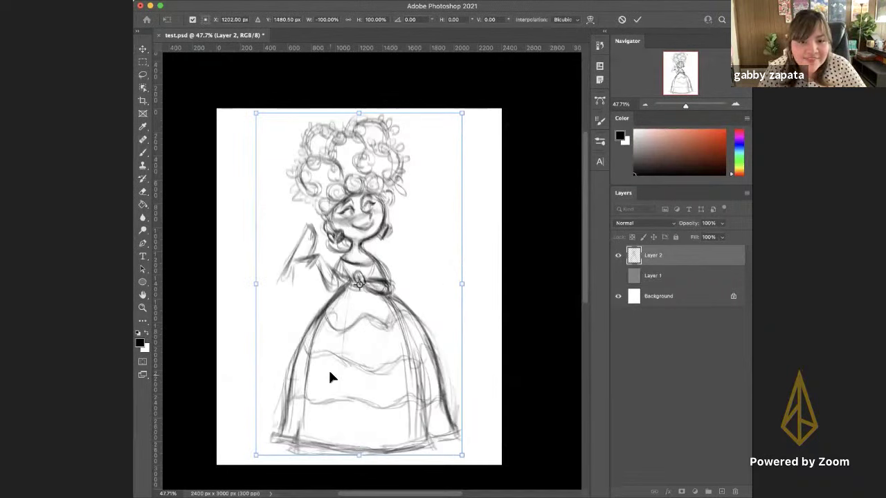
drag(256, 457, 255, 460)
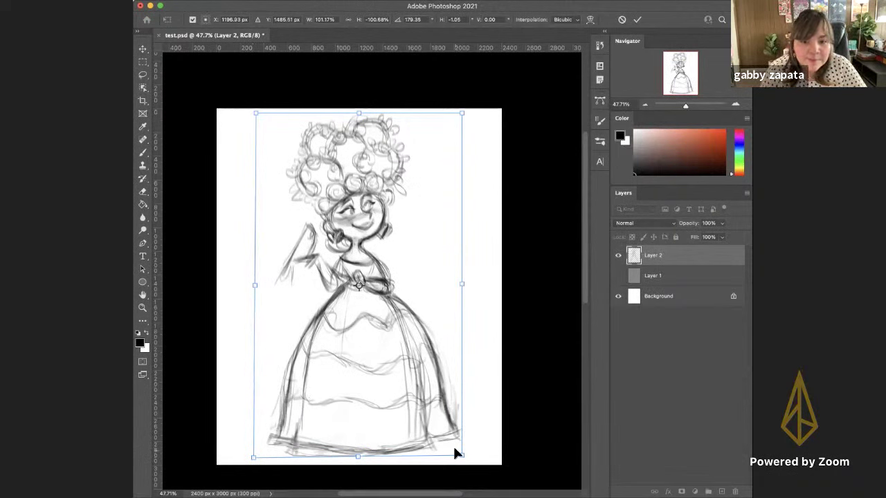
drag(463, 458, 459, 399)
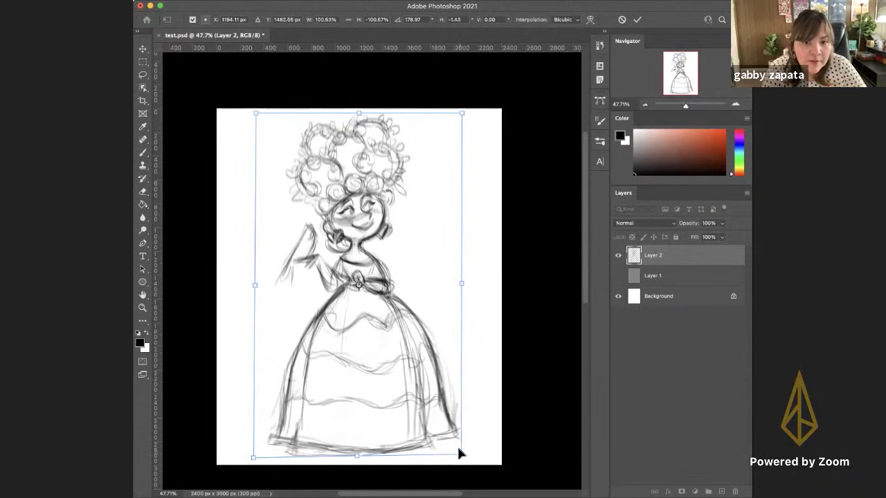
key(Return)
Flip the corrected sketch horizontally again to restore its original facing direction
key(ctrl+t)
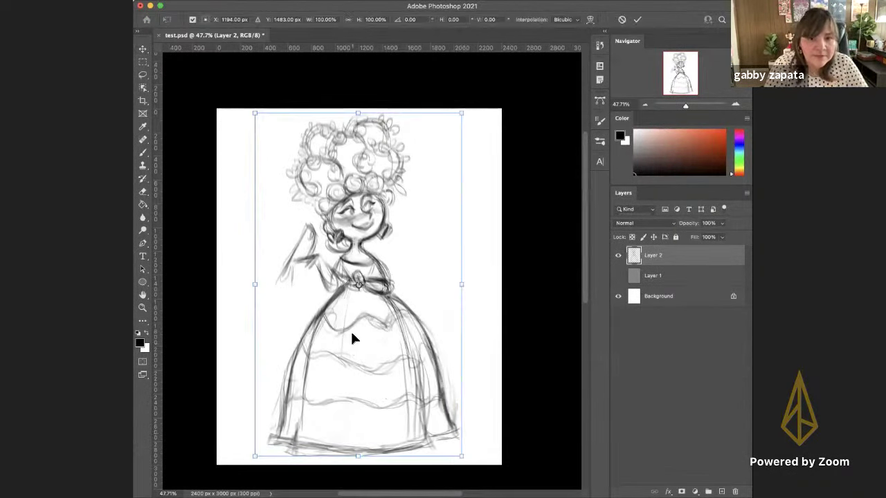
right_click(343, 327)
click(380, 497)
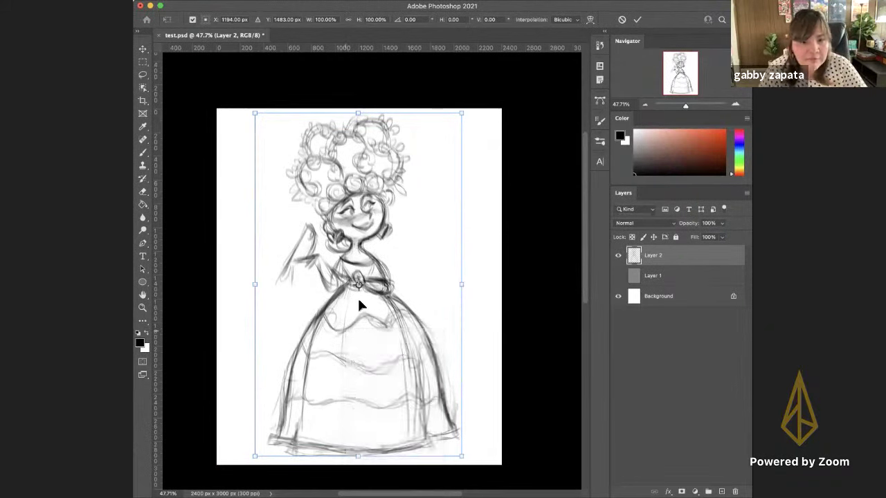
key(Return)
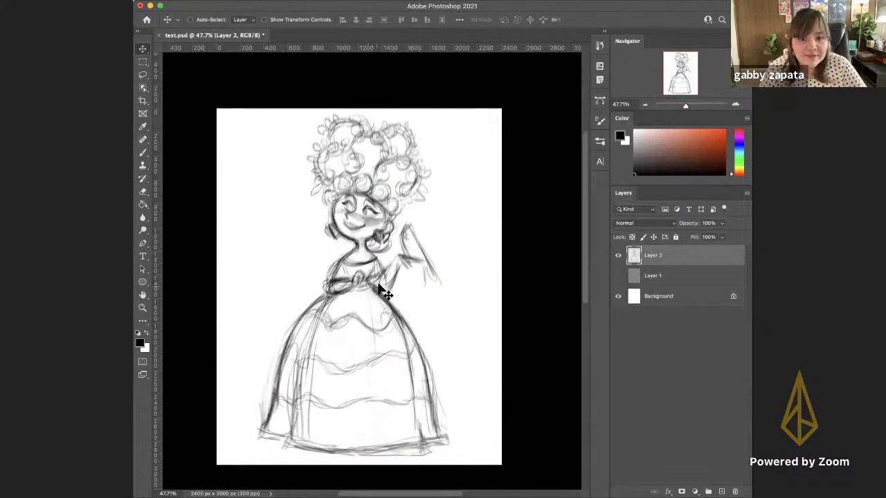
Draw a rounded curl at the top of the updo and scale the whole sketch down slightly with Free Transform
key(b)
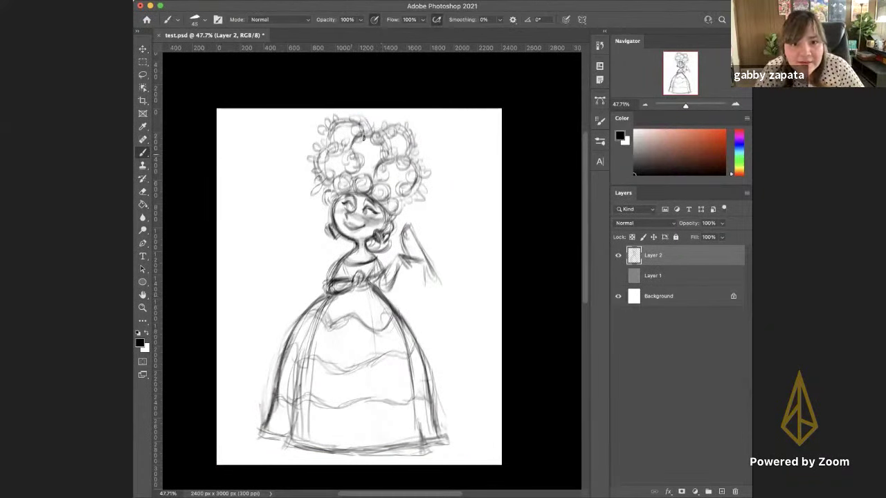
drag(359, 122, 387, 119)
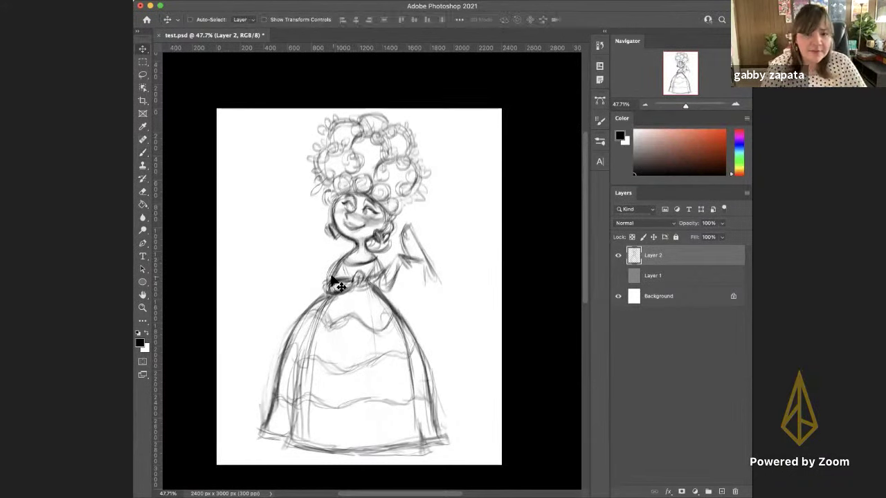
key(ctrl+t)
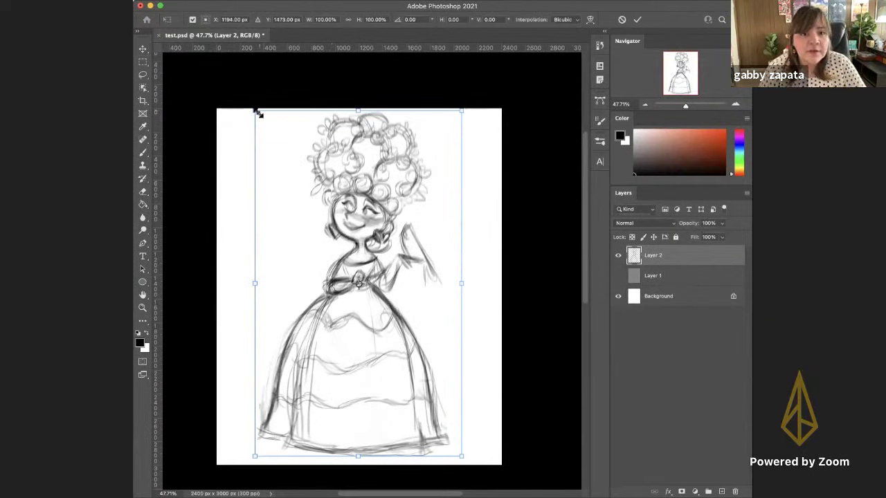
drag(256, 111, 265, 123)
drag(311, 228, 302, 221)
key(Return)
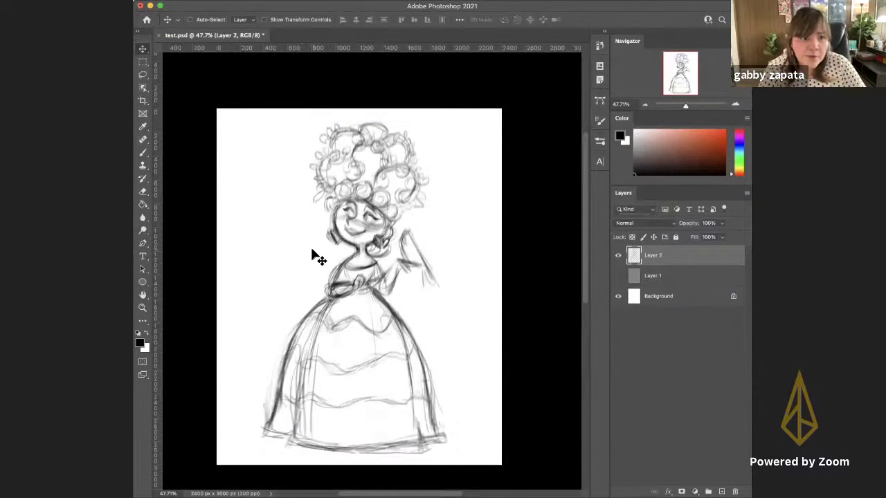
Add small looped curls around the top of the updo and refine the raised arm's forearm and hanging sleeve lines
mouse_move(360, 128)
mouse_down()
mouse_move(392, 135)
mouse_move(386, 155)
mouse_move(348, 173)
mouse_move(346, 143)
mouse_up()
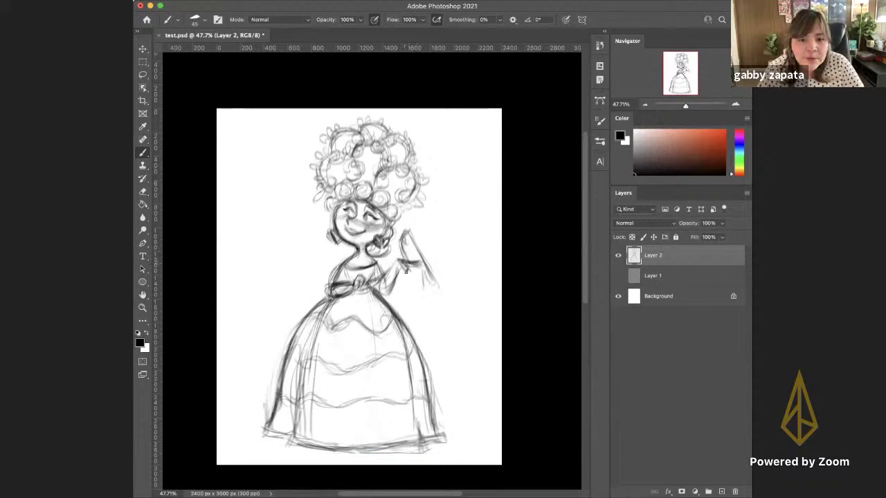
key(e)
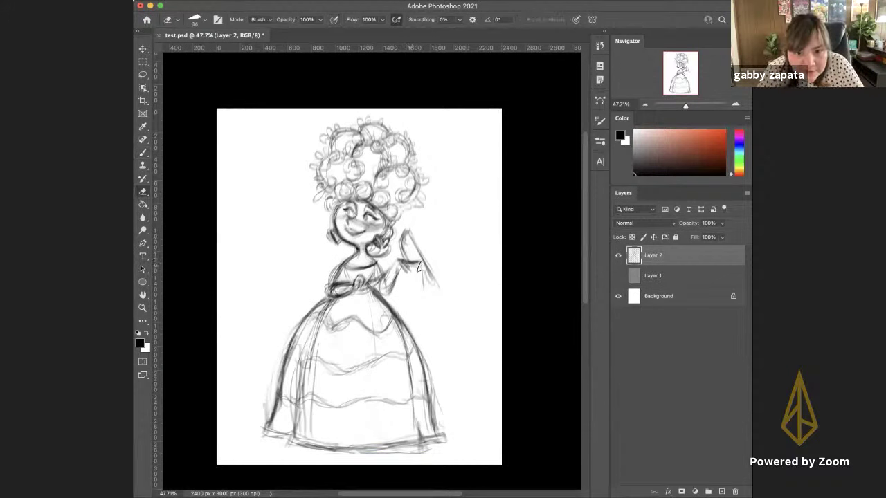
key(b)
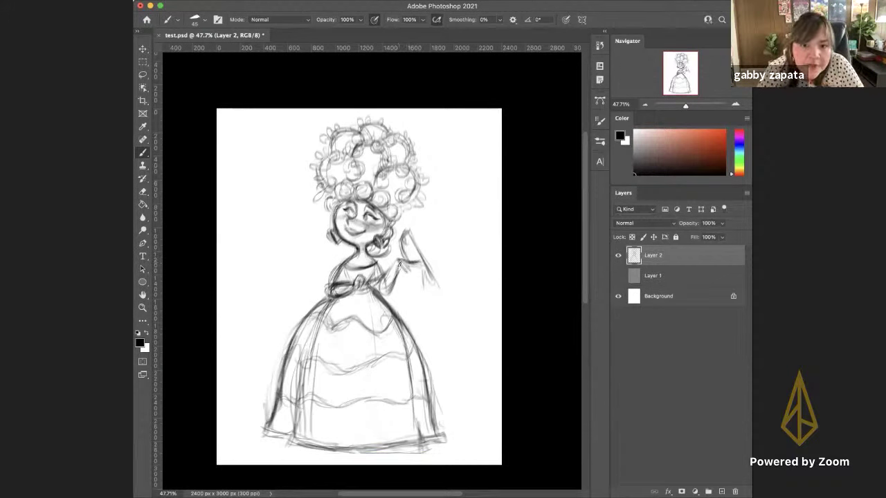
drag(399, 263, 410, 271)
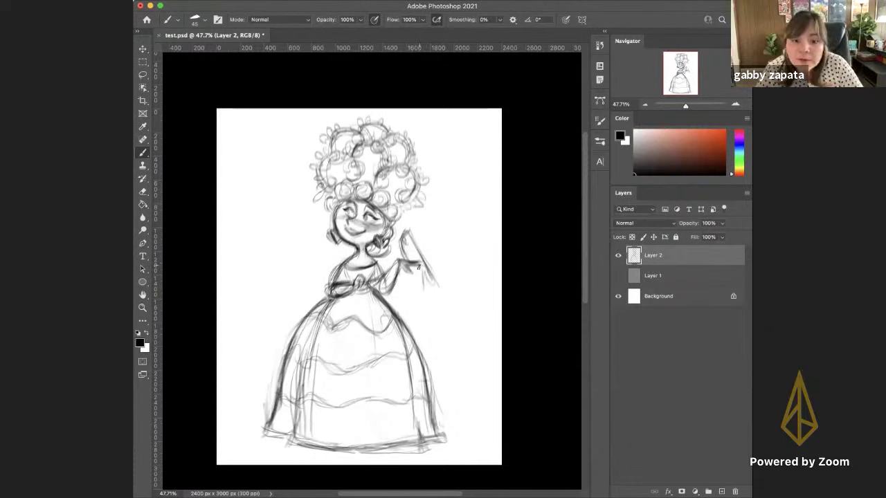
mouse_move(422, 279)
mouse_down()
mouse_move(430, 287)
mouse_move(424, 270)
mouse_up()
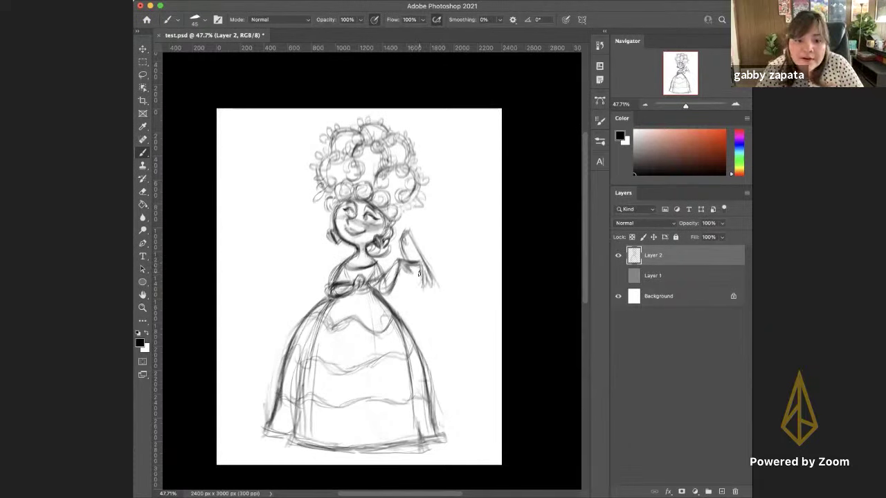
key(e)
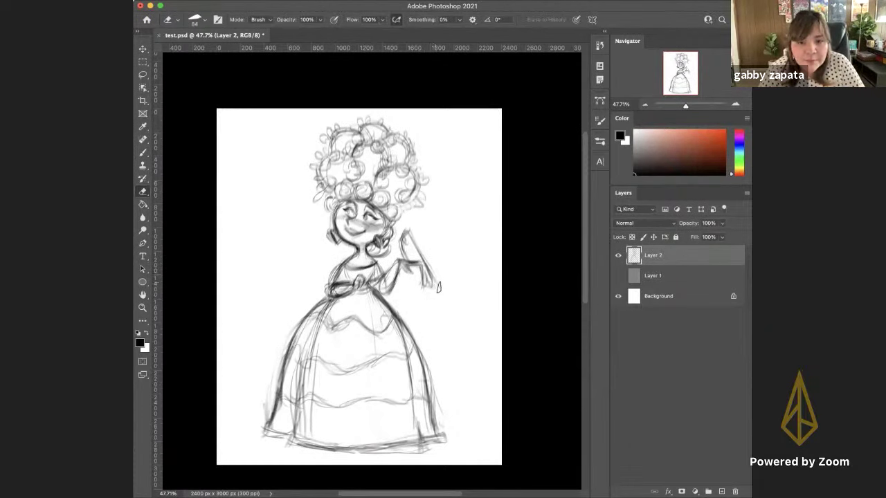
key(b)
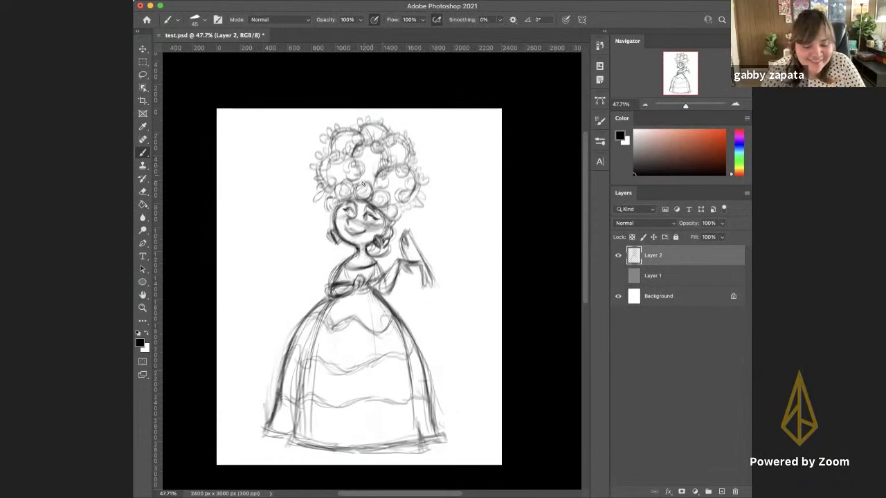
Lasso the updo and use Free Transform to reduce its height to about 95% and skew it by about -3 degrees
key(l)
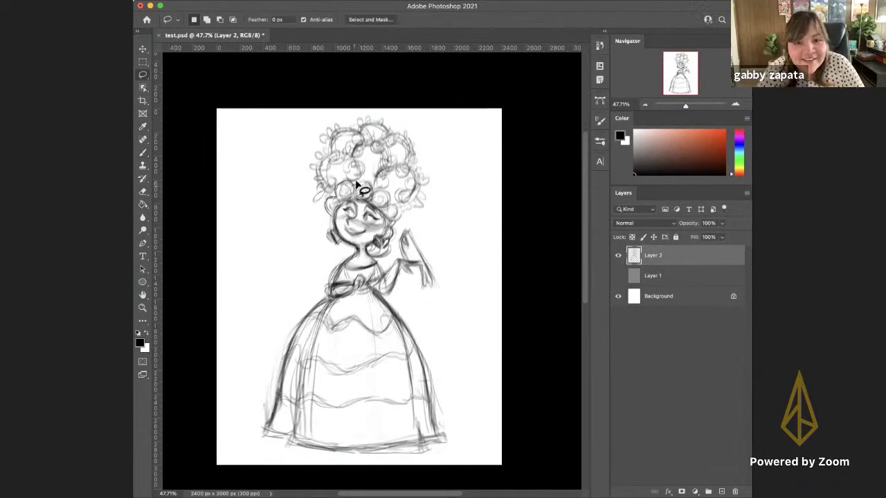
mouse_move(357, 186)
mouse_down()
mouse_move(421, 217)
mouse_move(417, 127)
mouse_move(327, 114)
mouse_move(301, 173)
mouse_move(324, 216)
mouse_up()
key(super+t)
drag(369, 113, 376, 115)
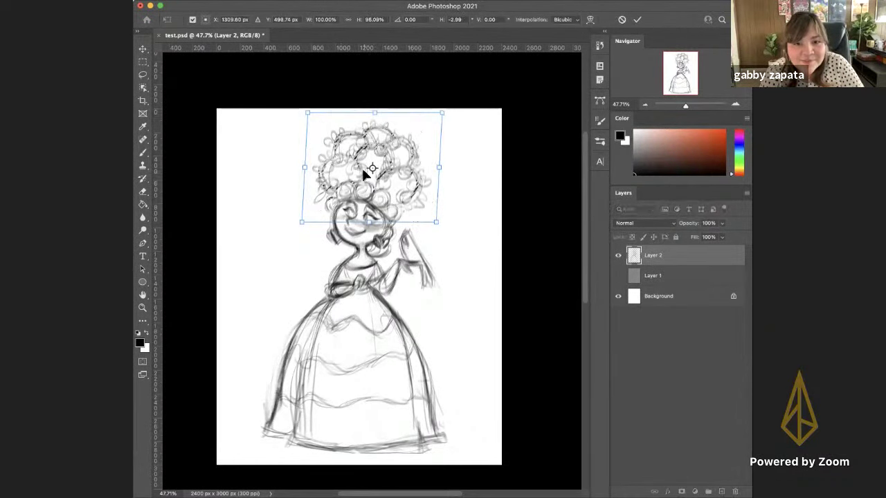
key(Return)
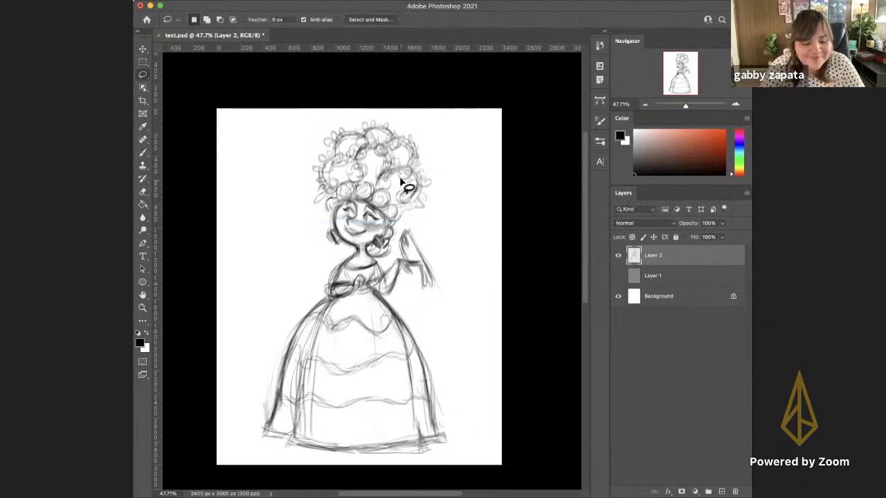
Try strengthening the skirt's hem line and flipping the sketch horizontally, and undo both changes
key(b)
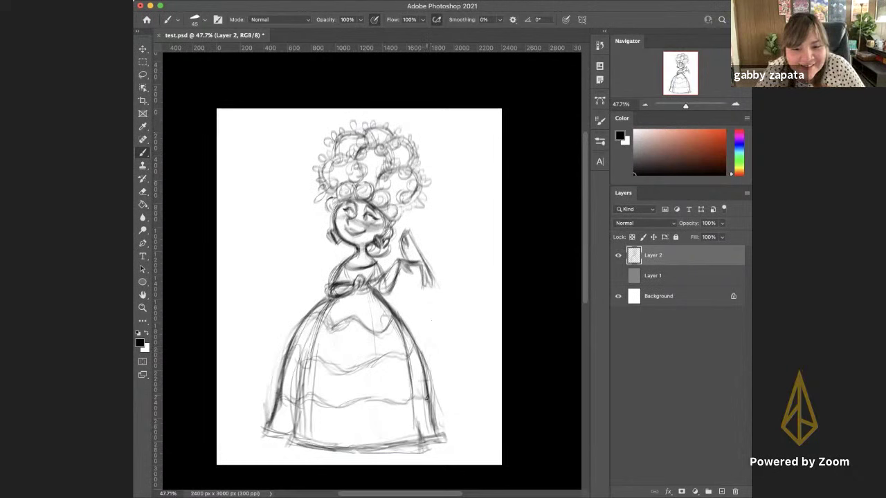
mouse_move(434, 440)
mouse_down()
mouse_move(340, 446)
mouse_move(336, 434)
mouse_move(291, 446)
mouse_move(356, 451)
mouse_move(280, 448)
mouse_up()
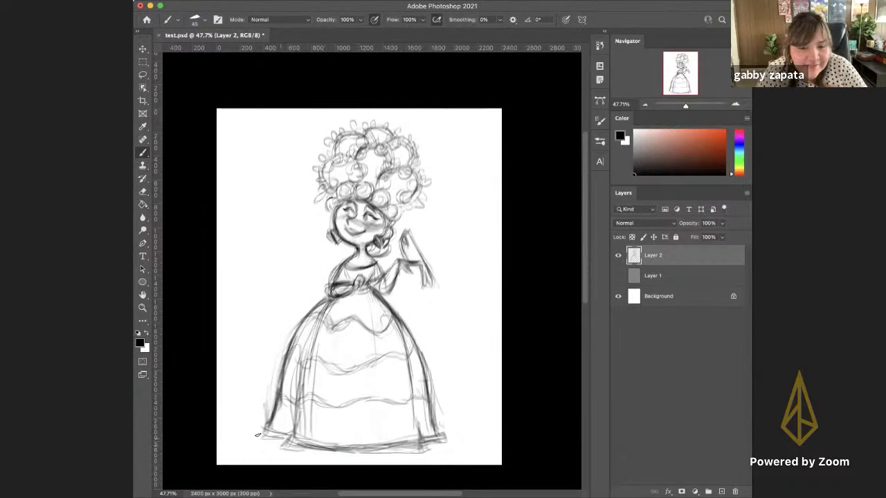
key(super+t)
right_click(353, 272)
click(419, 488)
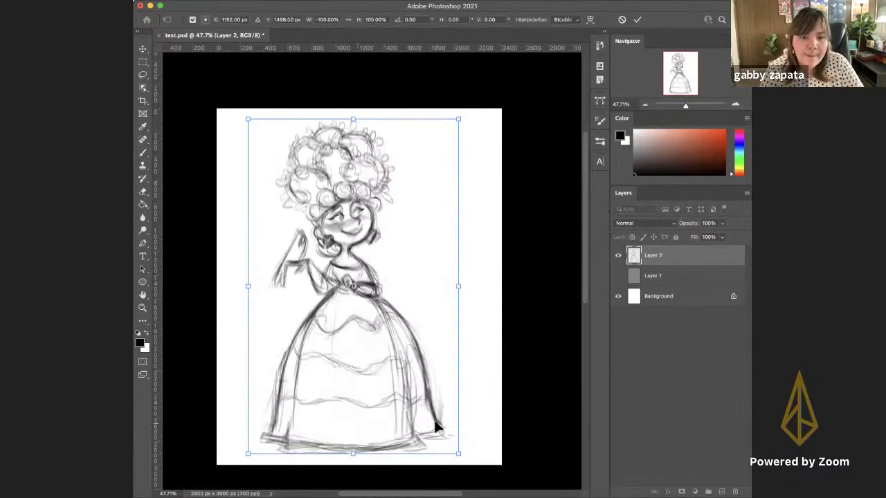
key(Return)
key(super+z)
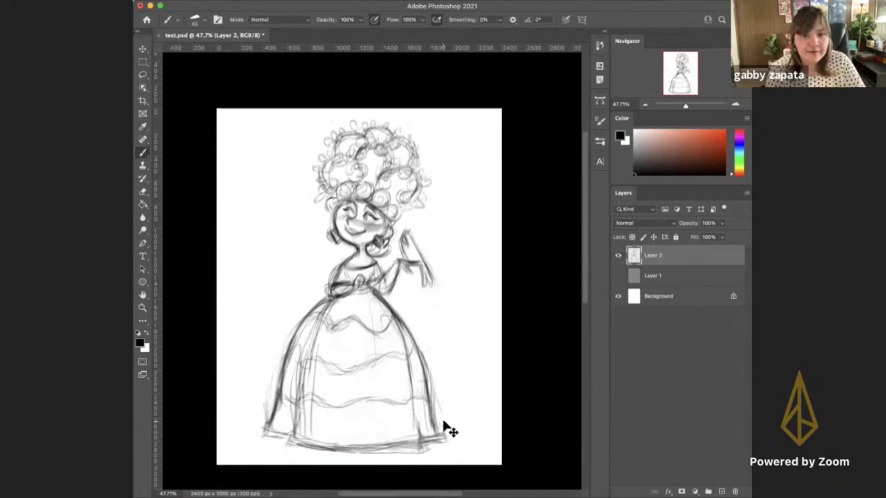
Flip the sketch horizontally to check its balance and flip it back to its original facing direction
key(super+t)
right_click(370, 328)
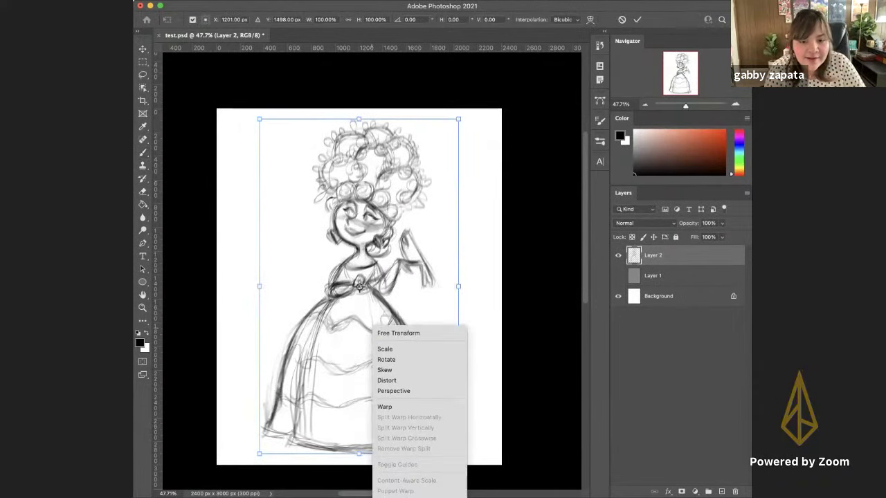
click(402, 497)
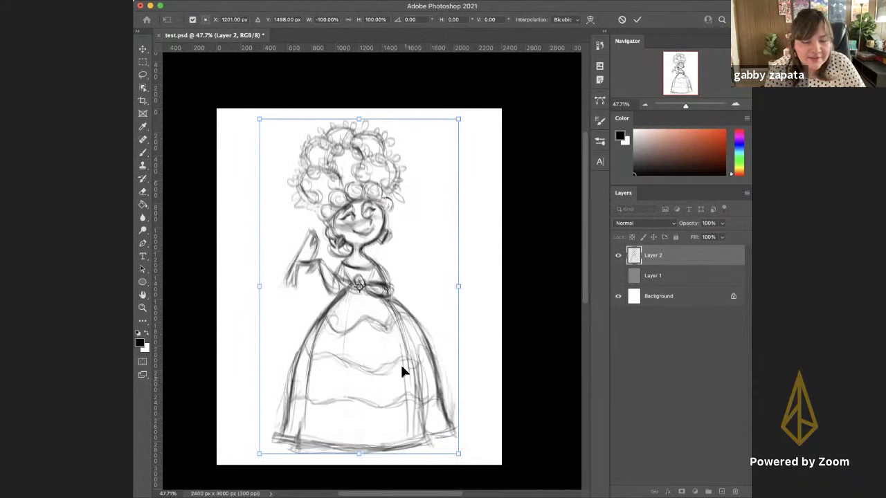
key(Return)
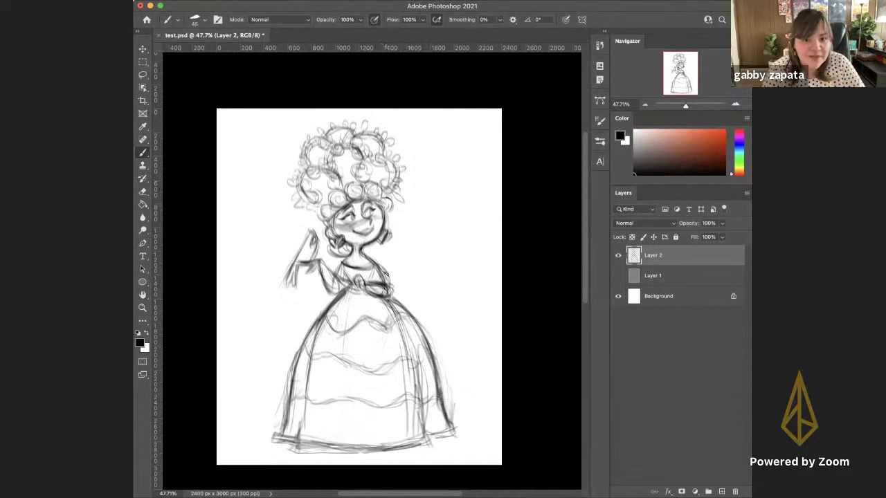
key(ctrl+t)
right_click(374, 285)
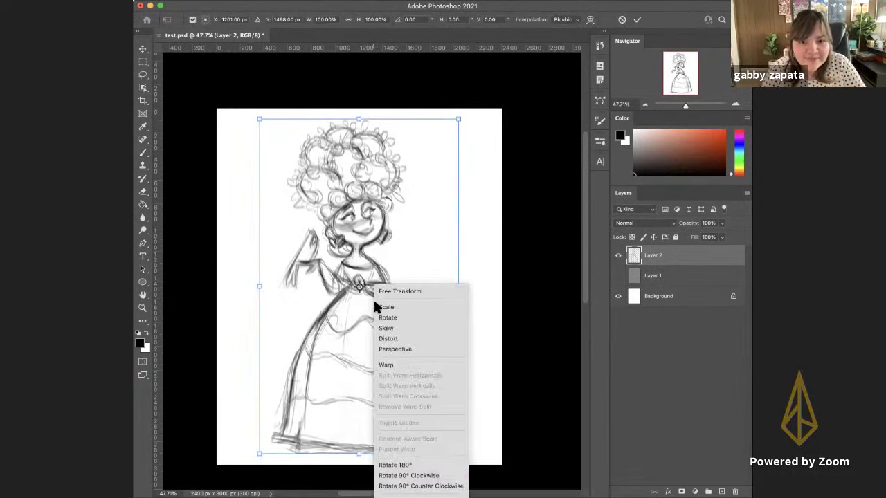
click(409, 492)
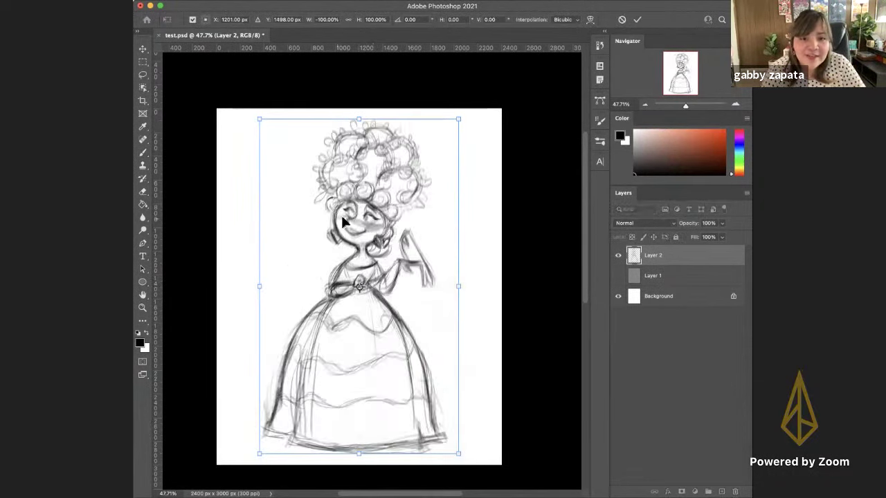
key(Return)
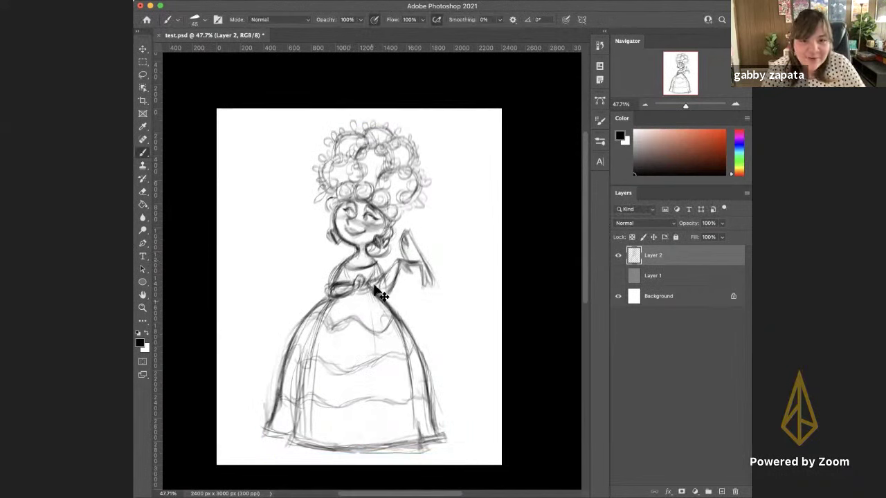
Mirror the whole figure horizontally so the raised hand faces left, and nudge it slightly to the left
key(v)
click(360, 272)
drag(360, 272, 375, 242)
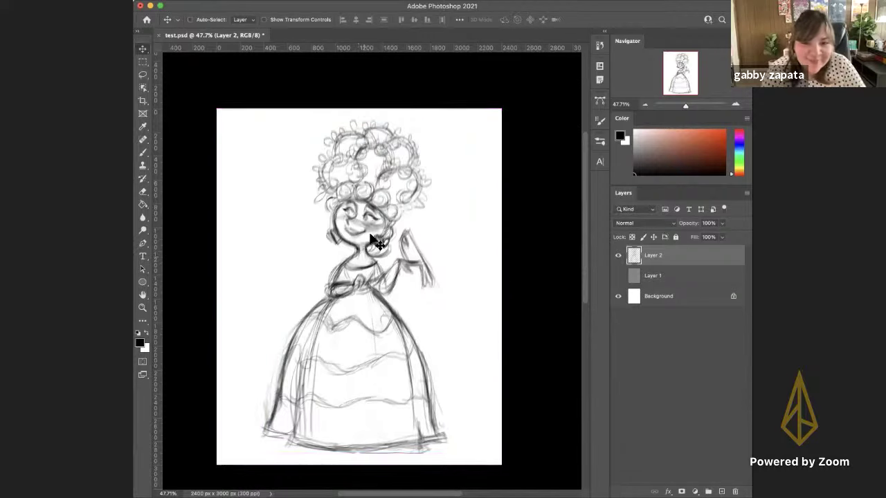
key(super+t)
right_click(356, 278)
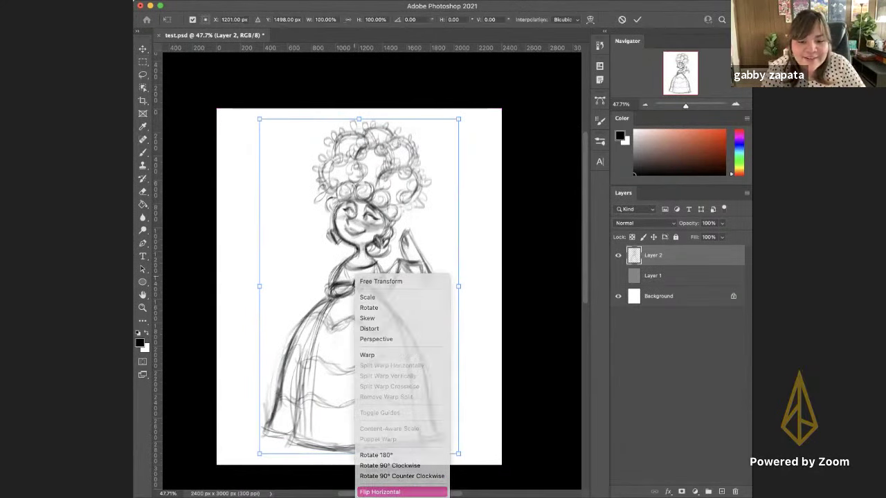
click(379, 491)
key(Return)
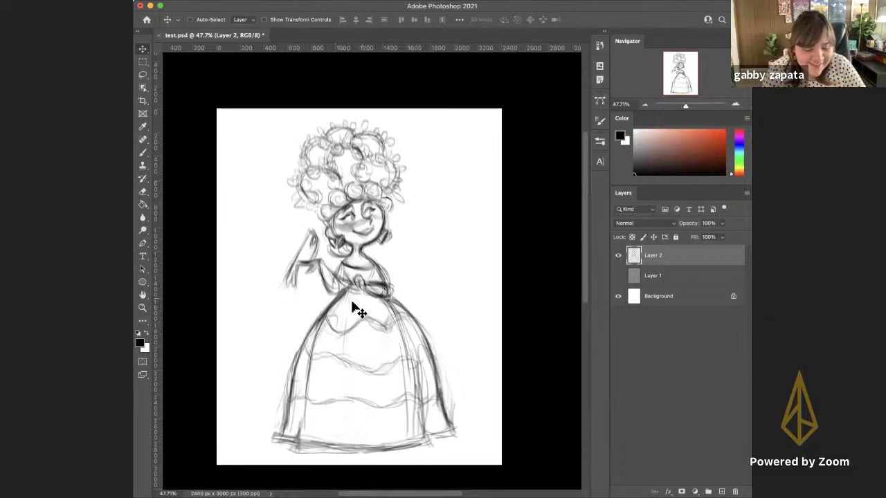
drag(343, 318, 341, 318)
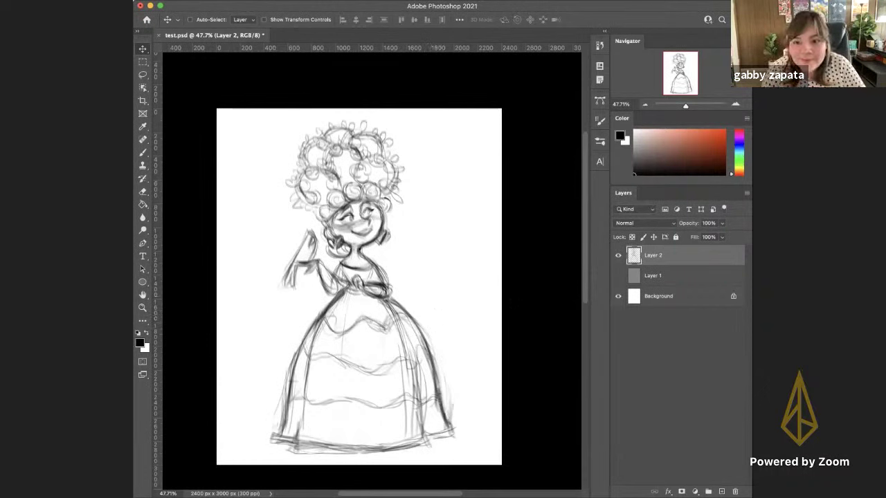
Add a new empty layer and place it directly below the sketch layer
click(722, 492)
key(b)
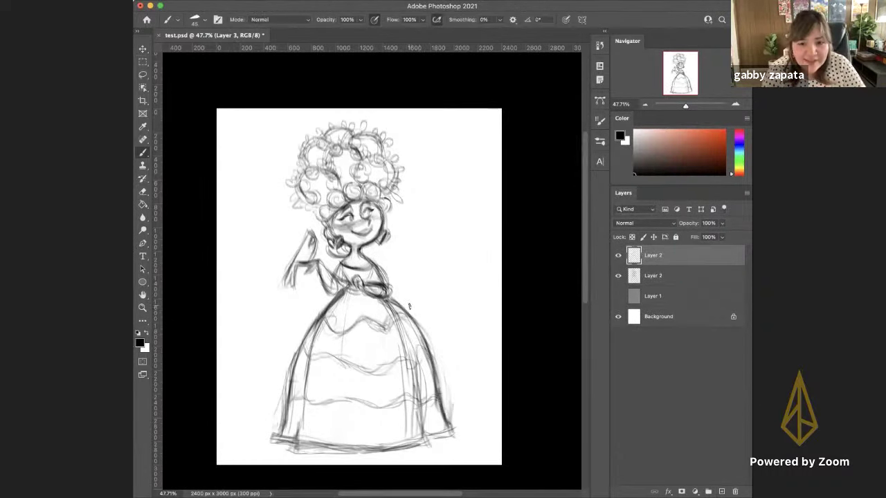
drag(661, 273, 651, 286)
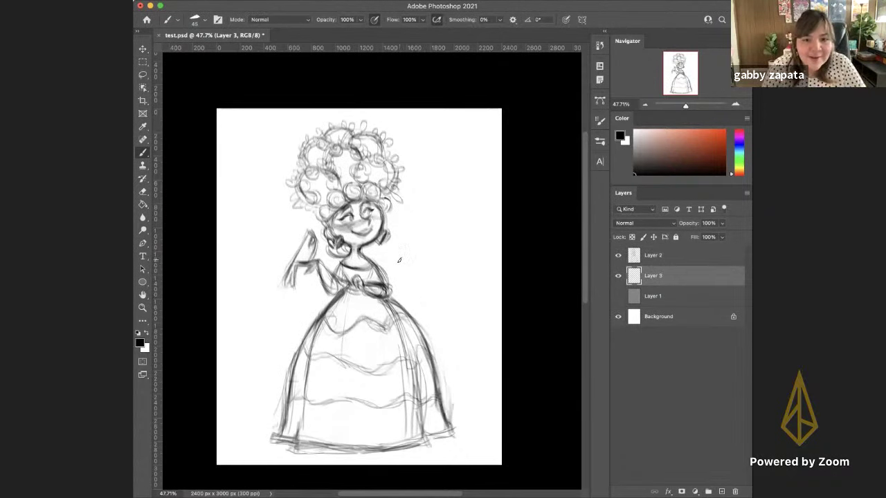
Lower the opacity of the sketch on Layer 2 to a faint guide and make Layer 3 active
click(653, 255)
mouse_move(689, 223)
mouse_down()
mouse_move(661, 225)
mouse_move(672, 226)
mouse_up()
click(657, 277)
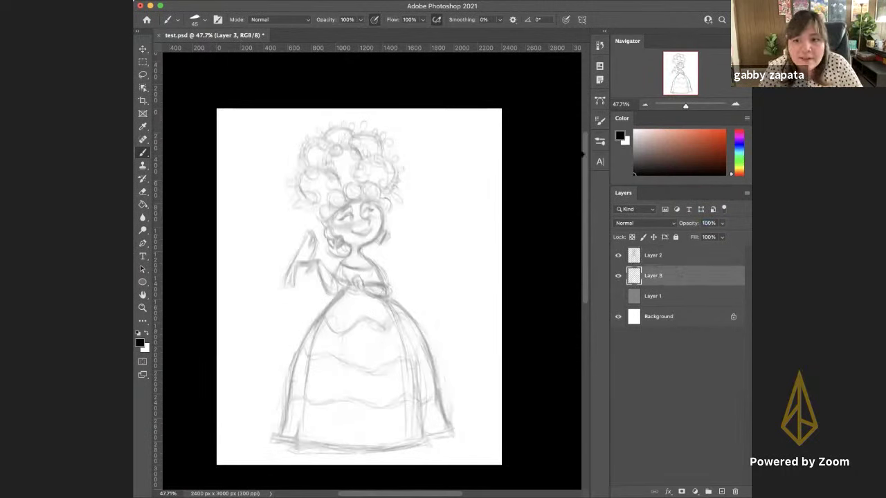
Set the foreground color to the warm brown b07249 for the skin
click(621, 135)
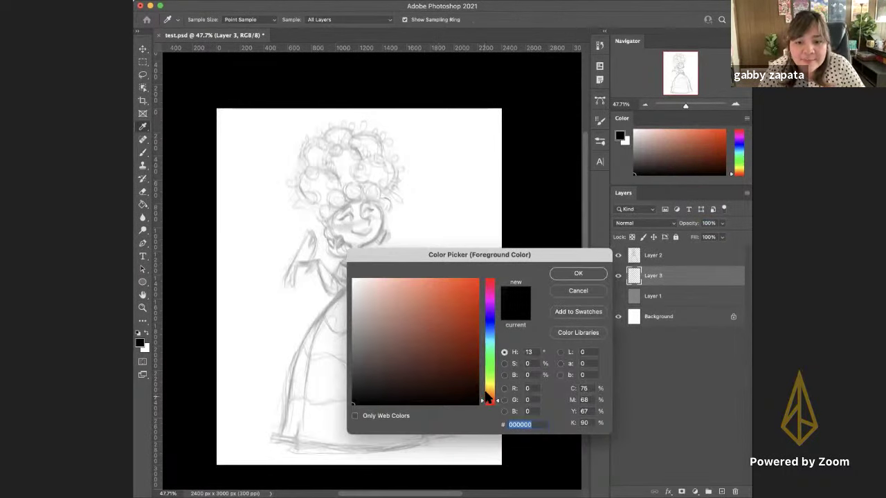
click(489, 397)
mouse_move(427, 331)
mouse_down()
mouse_move(429, 317)
mouse_move(417, 310)
mouse_up()
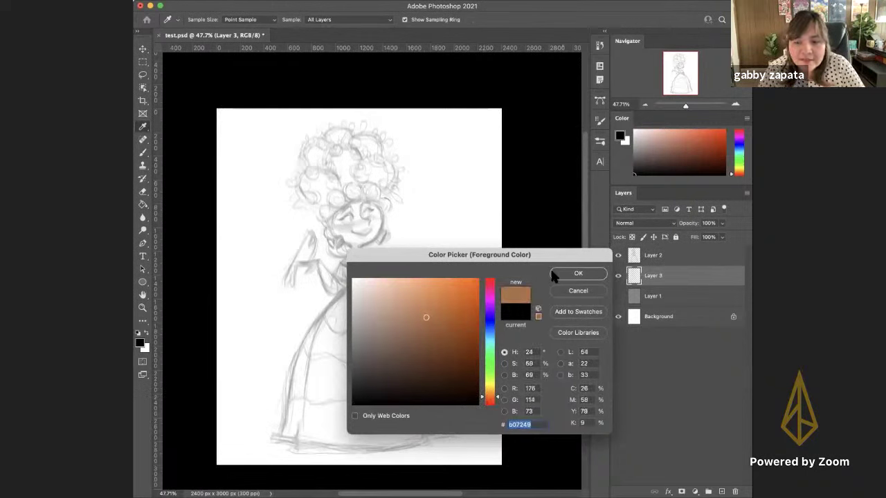
click(577, 274)
Enlarge the brush to 102 px, try a stroke on the face and undo it
key(b)
right_click(385, 227)
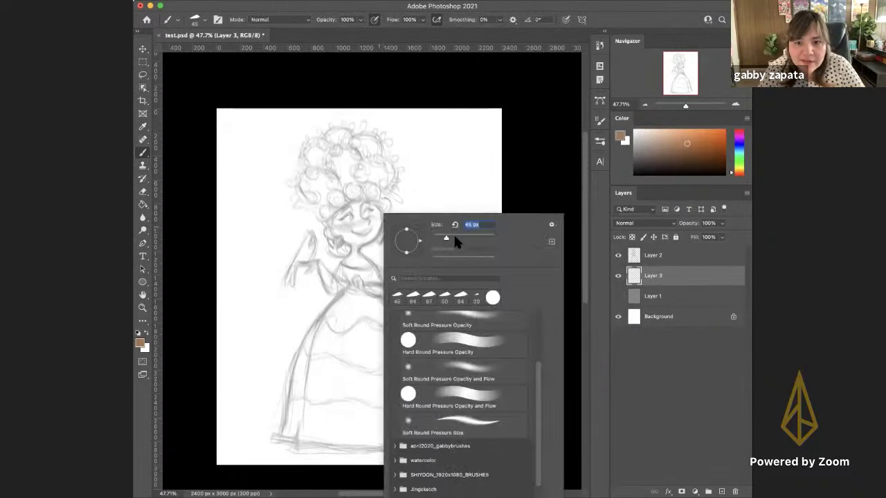
drag(454, 236, 462, 236)
drag(347, 236, 363, 236)
key(super+z)
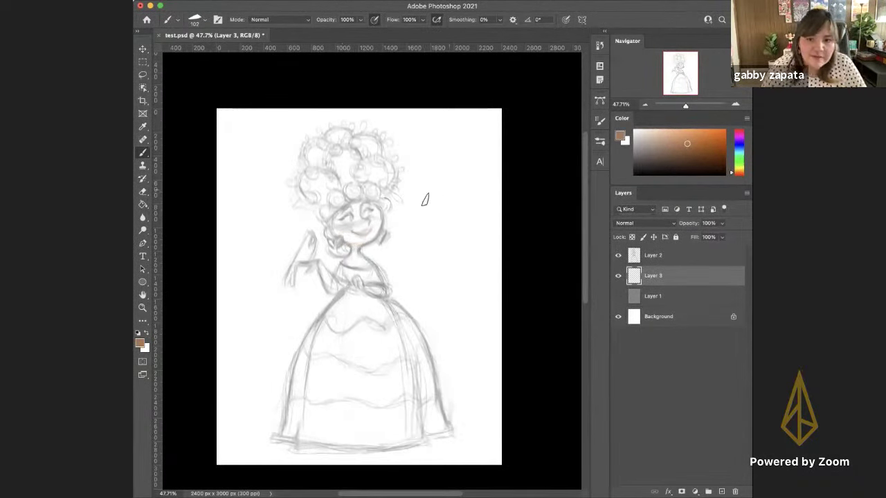
Choose a lighter, more saturated orange-brown and brush a first coat of skin color onto the face
click(620, 137)
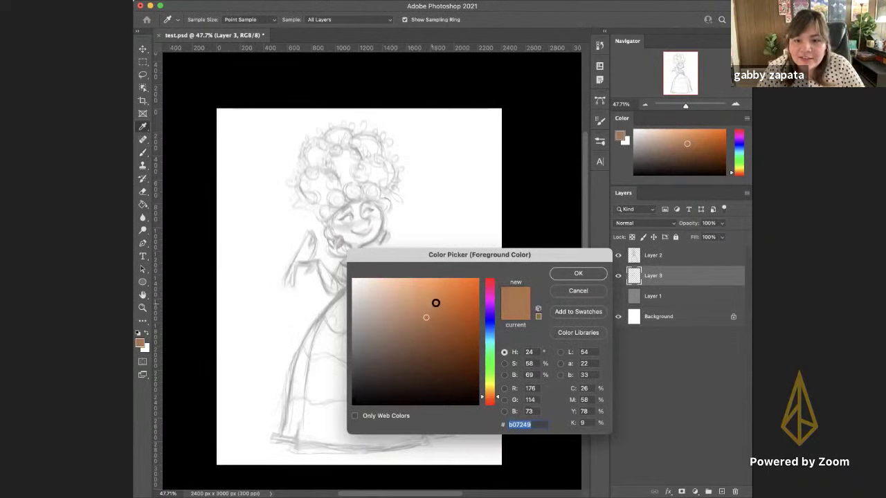
click(435, 303)
key(Return)
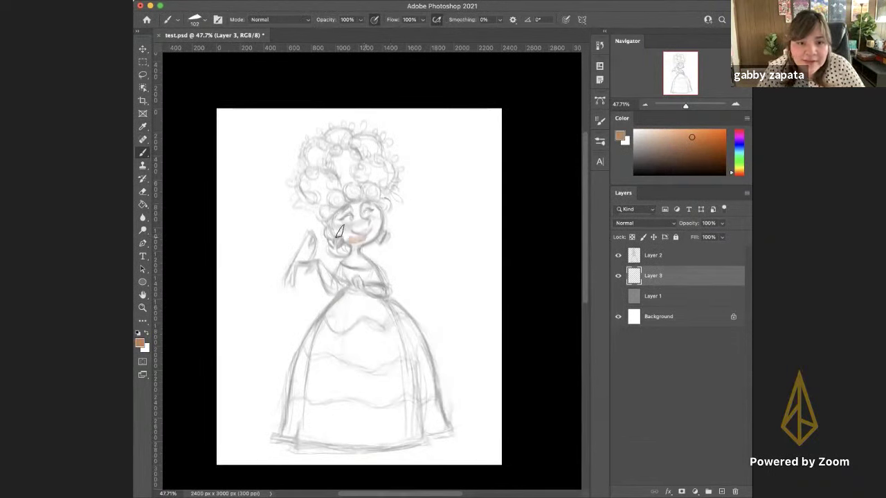
mouse_move(339, 232)
mouse_down()
mouse_move(362, 239)
mouse_move(338, 224)
mouse_move(350, 216)
mouse_move(337, 218)
mouse_move(371, 211)
mouse_up()
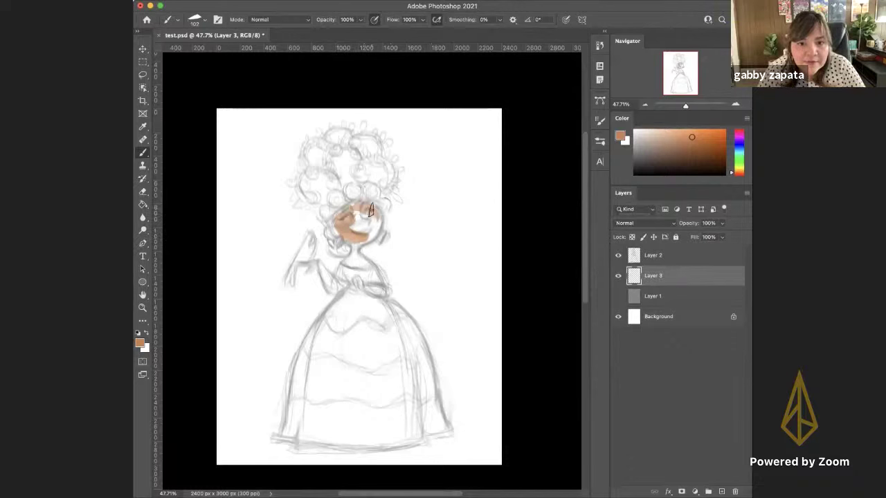
Switch to the chalk brush from the MAINS set at 125 px, fill in the face and show the grey Layer 1
right_click(366, 214)
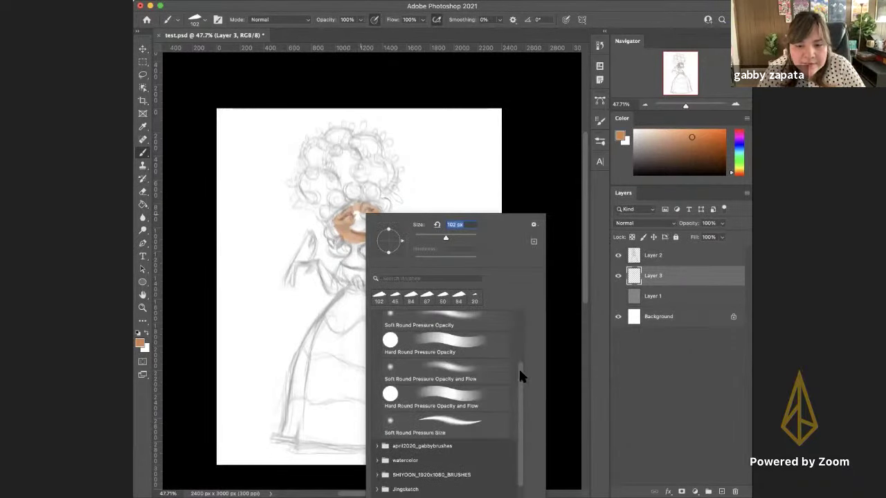
drag(523, 376, 514, 477)
click(436, 446)
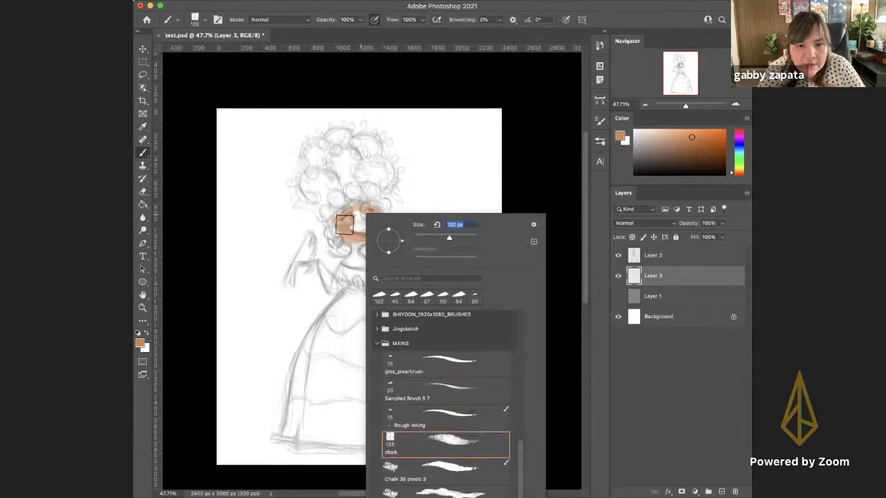
click(344, 225)
mouse_move(347, 221)
mouse_down()
mouse_move(355, 239)
mouse_move(338, 231)
mouse_move(356, 241)
mouse_up()
click(618, 296)
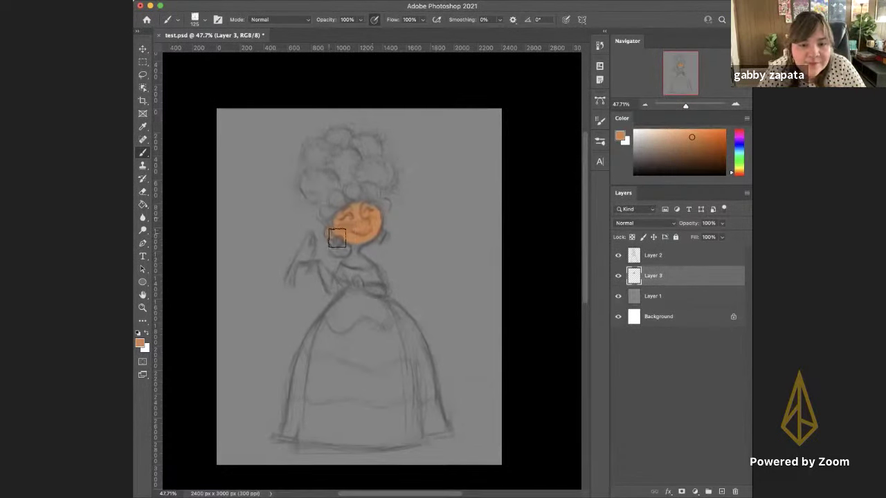
Reduce the brush to 60 px and paint the neck, upper chest and both arms in the skin color
scroll(320, 251, up, 3)
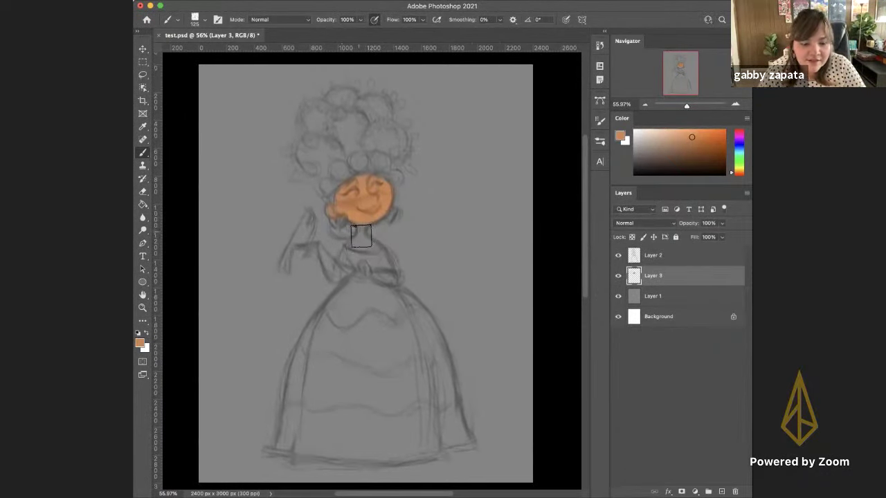
key(bracketleft)
key(bracketleft)
key(bracketleft)
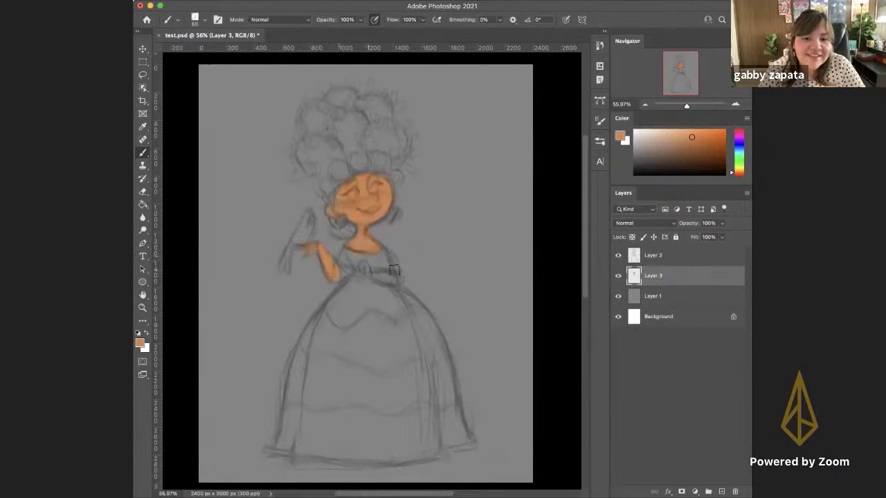
drag(379, 277, 399, 279)
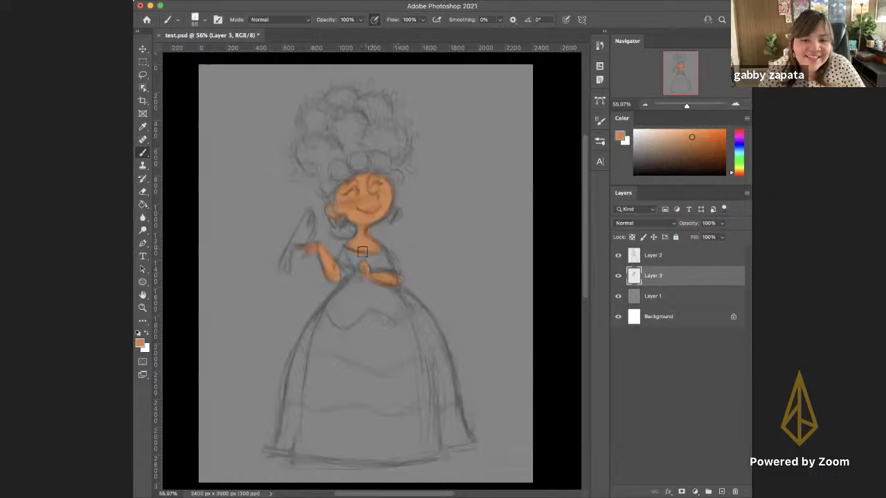
Choose a redder orange, enlarge the brush to 125 px and paint blush on both cheeks
click(620, 137)
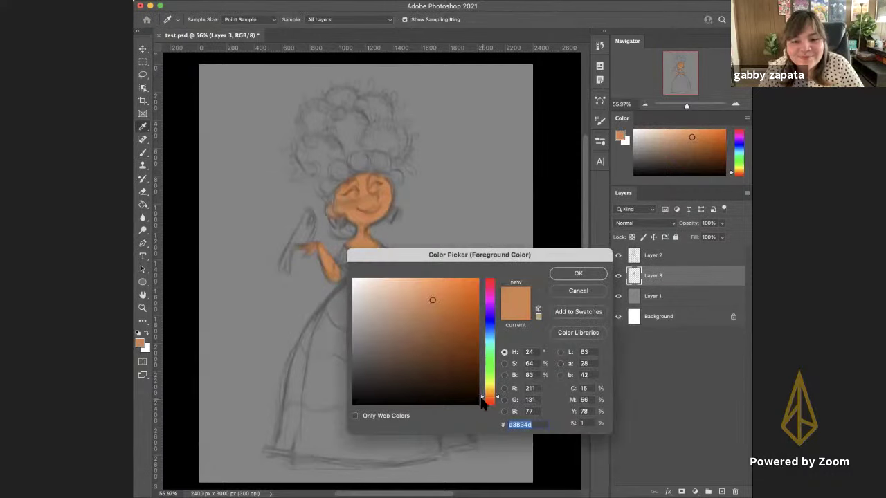
click(487, 400)
click(448, 304)
click(578, 273)
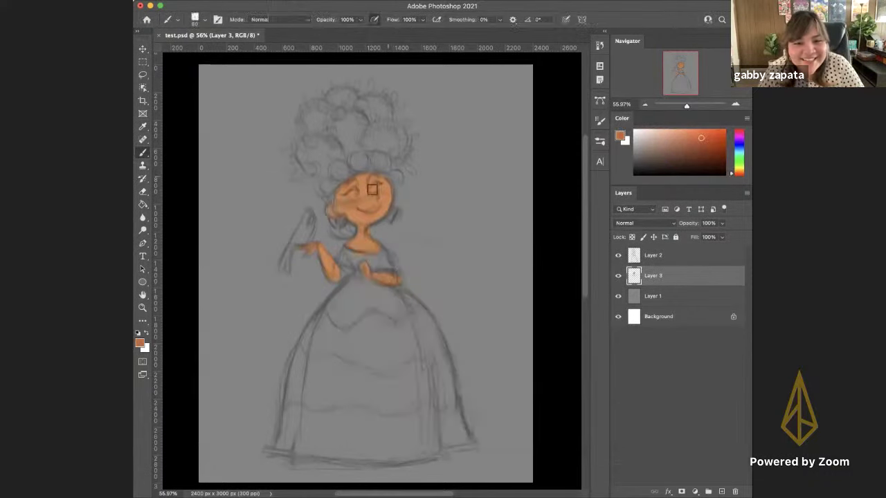
key(bracketright)
key(bracketright)
key(bracketright)
key(bracketright)
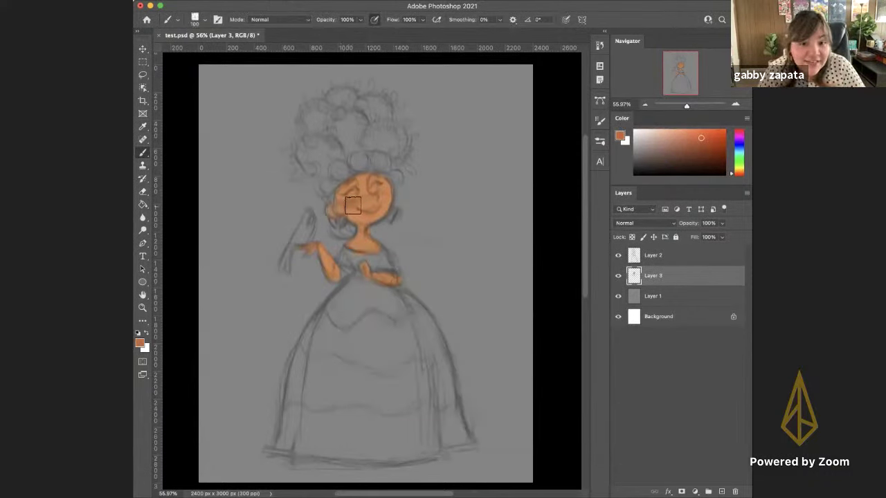
mouse_move(390, 196)
mouse_down()
mouse_move(380, 192)
mouse_move(351, 210)
mouse_up()
drag(399, 194, 384, 197)
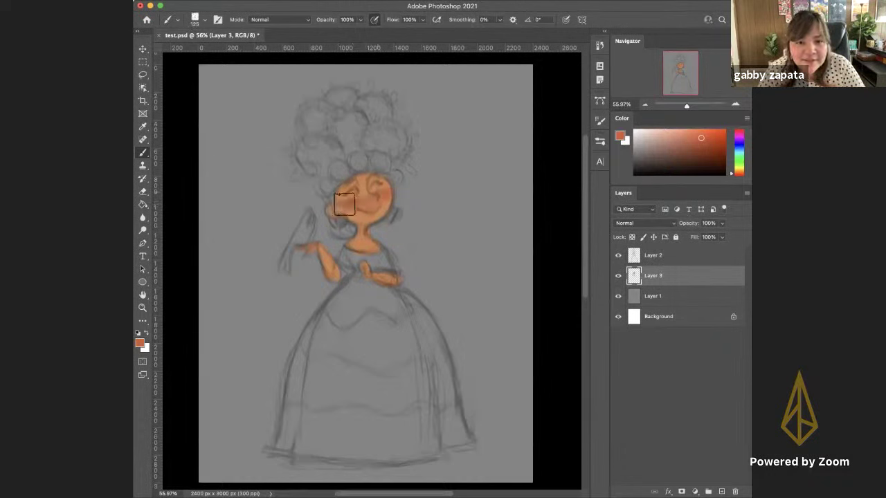
click(345, 205)
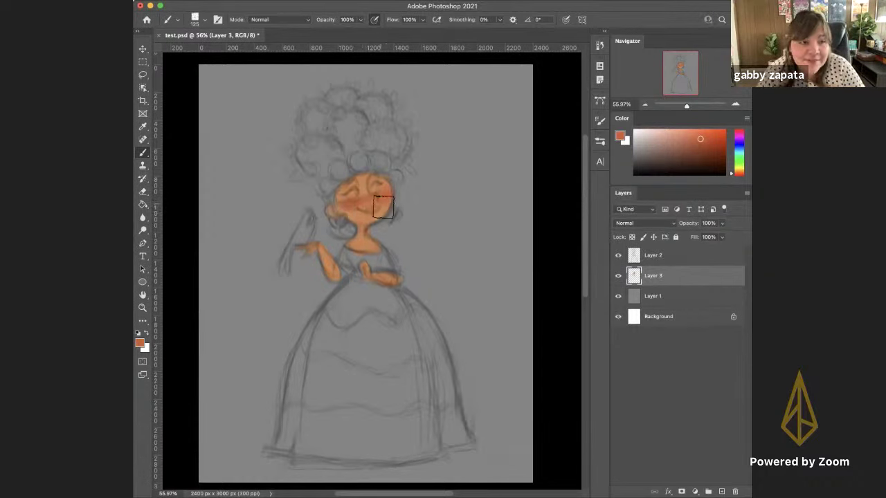
Set the chalk brush to 44 px, sample the skin tone from the chin and lighten it to a pale orange
right_click(383, 205)
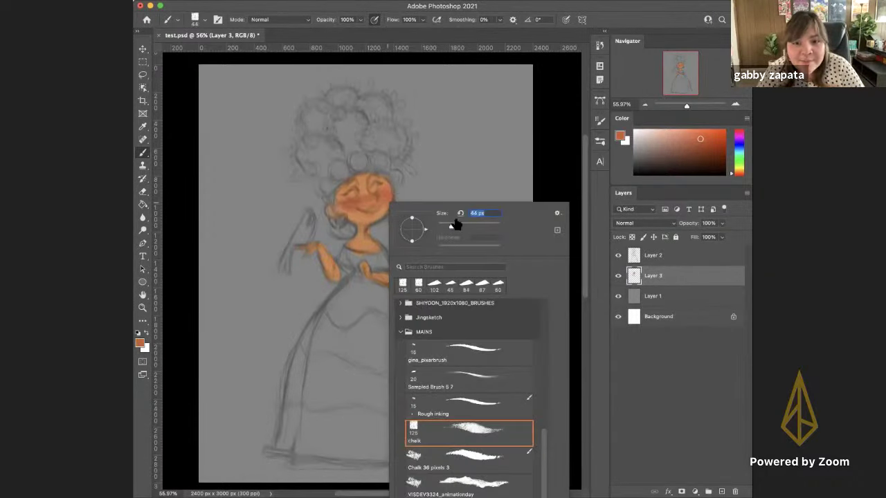
click(362, 218)
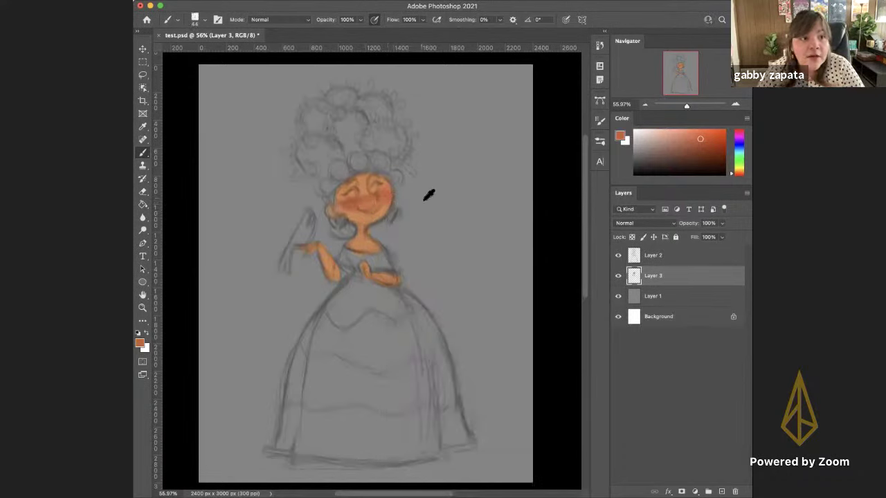
alt+click(362, 220)
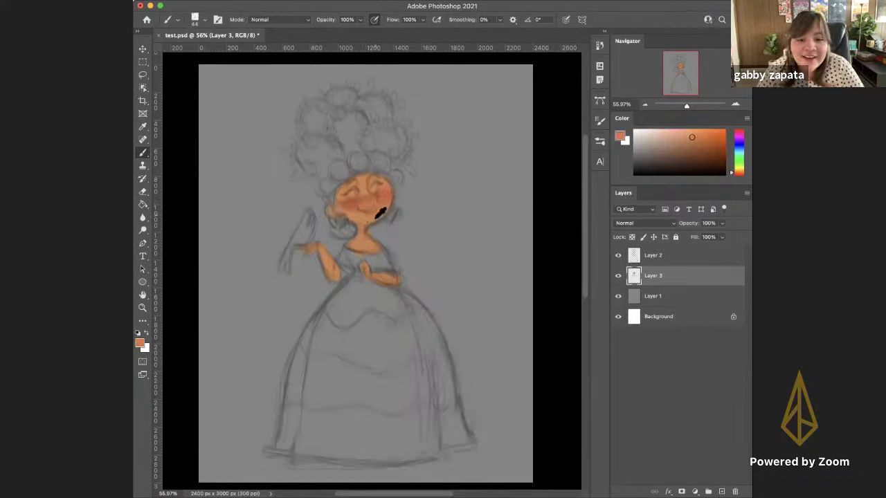
click(620, 137)
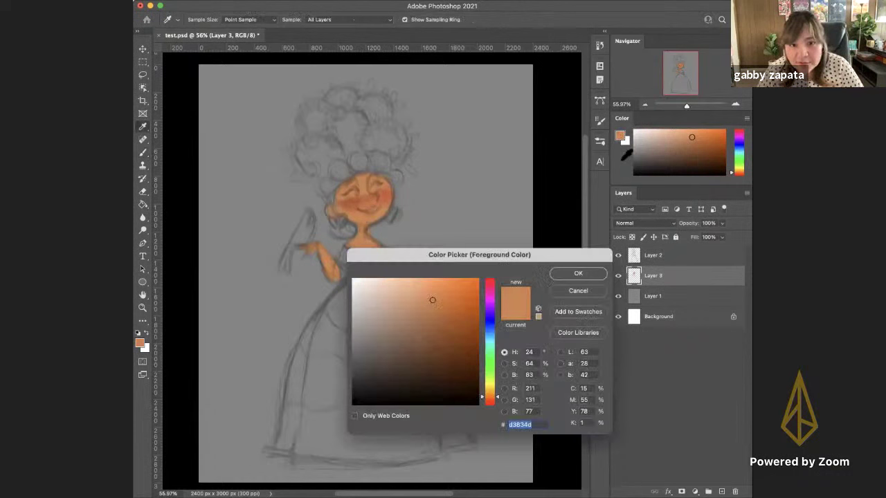
click(424, 287)
click(568, 274)
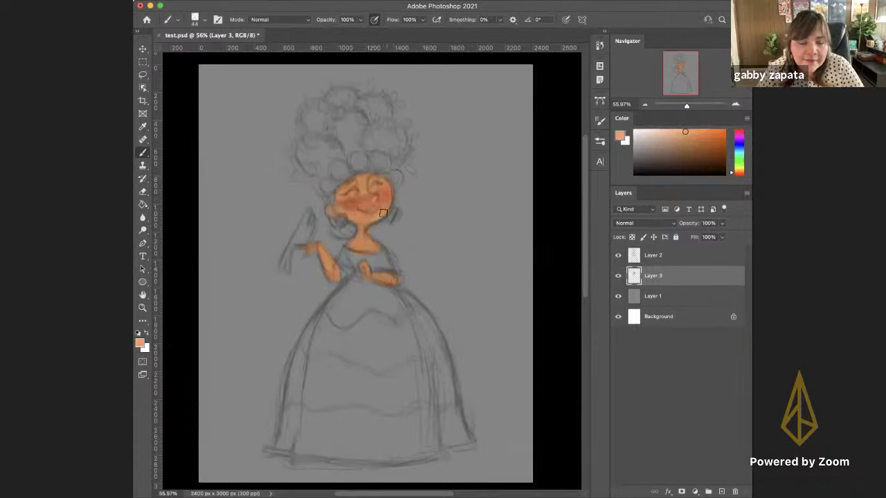
click(621, 137)
click(450, 302)
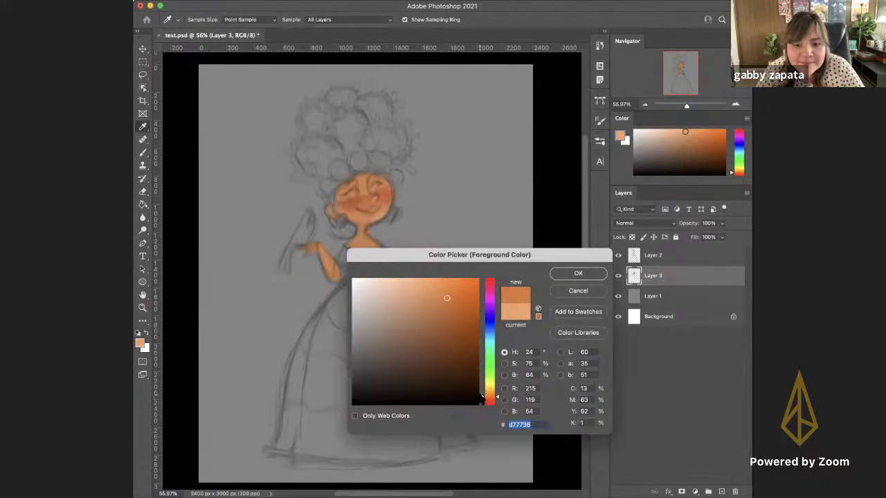
click(484, 401)
click(486, 292)
drag(486, 292, 479, 310)
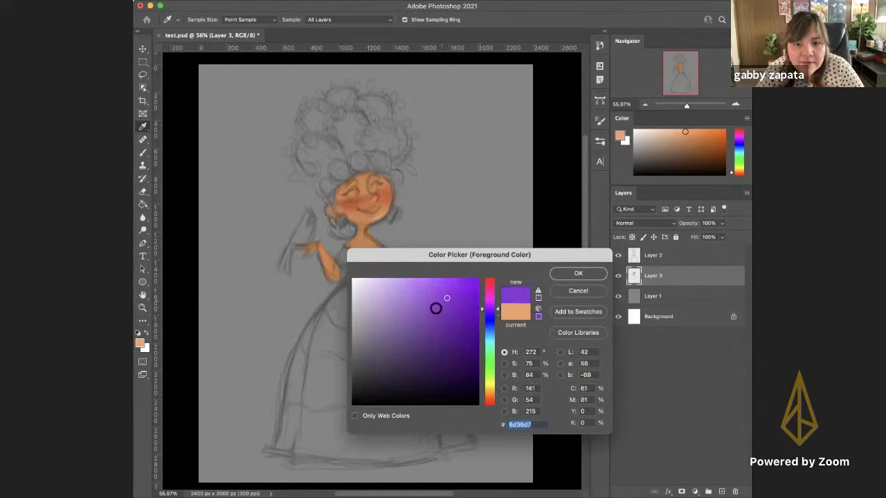
drag(492, 261, 507, 280)
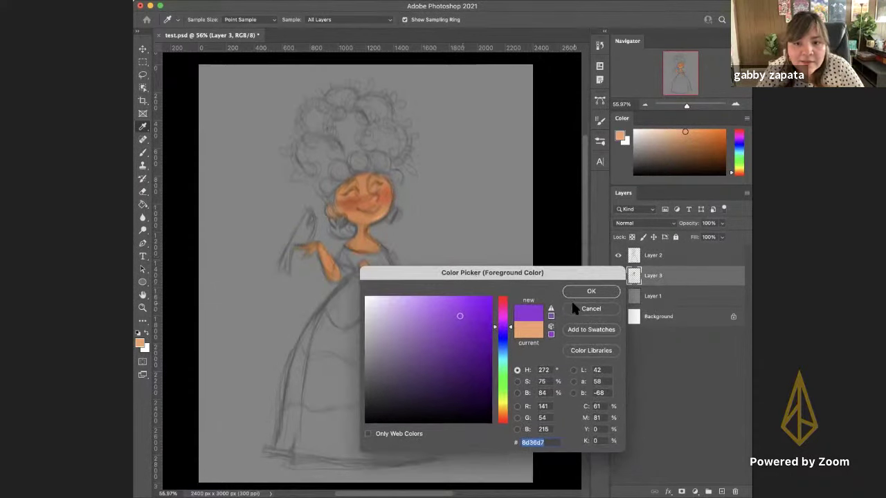
click(577, 311)
key(b)
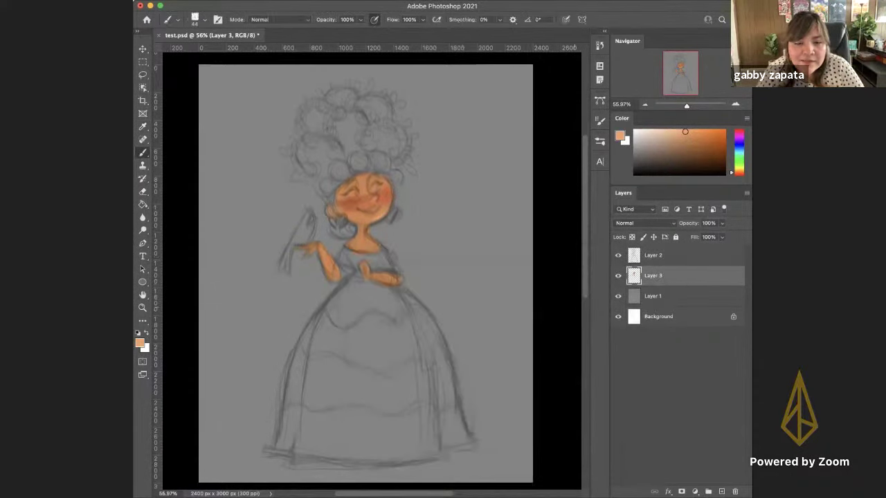
Sample the skin tone from the face again as the foreground color
click(621, 137)
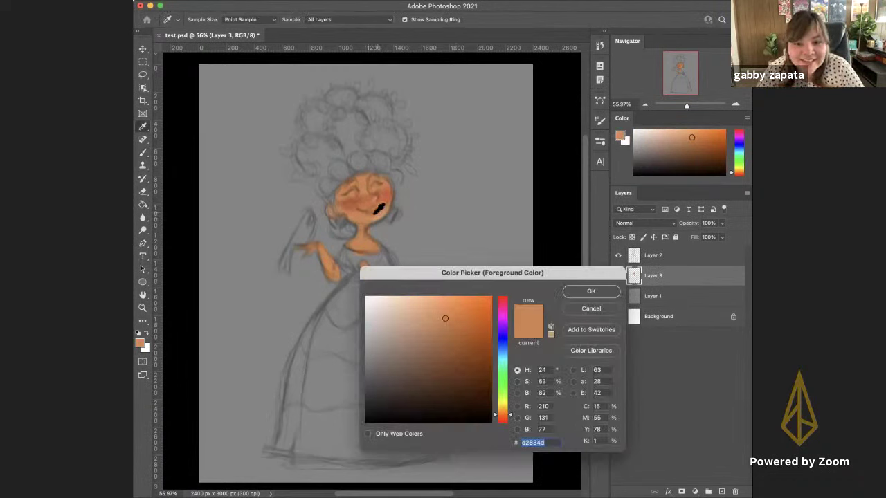
click(367, 215)
click(592, 291)
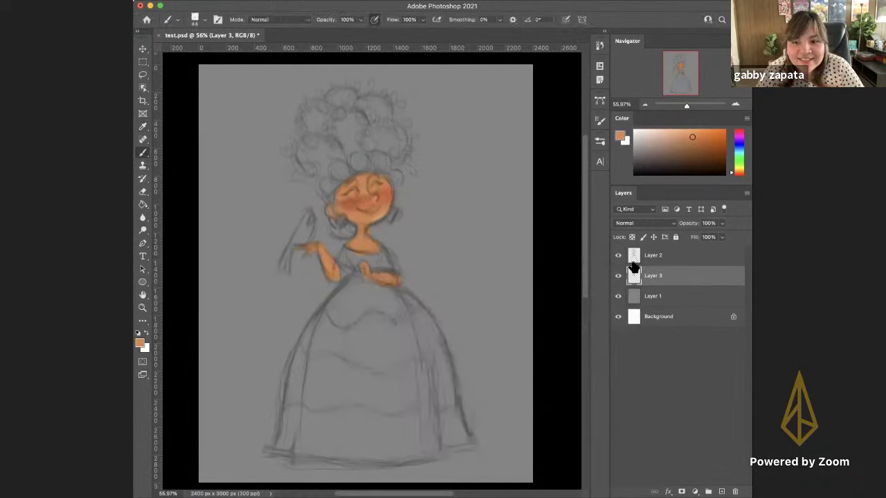
Hide the sketch on Layer 2 briefly to examine the painted skin areas, and show it again
click(634, 259)
click(619, 257)
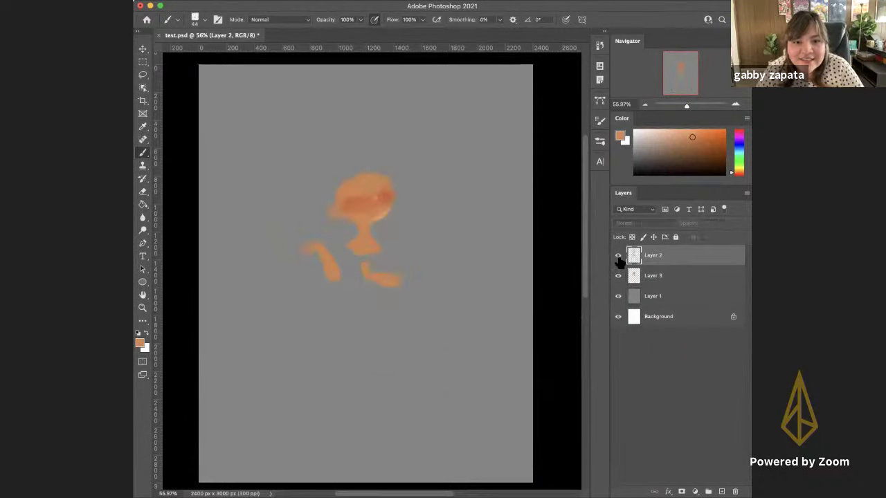
click(618, 257)
Make Layer 1 active, choose a darker neutral grey and fill the layer with it using the Paint Bucket
click(636, 281)
click(635, 298)
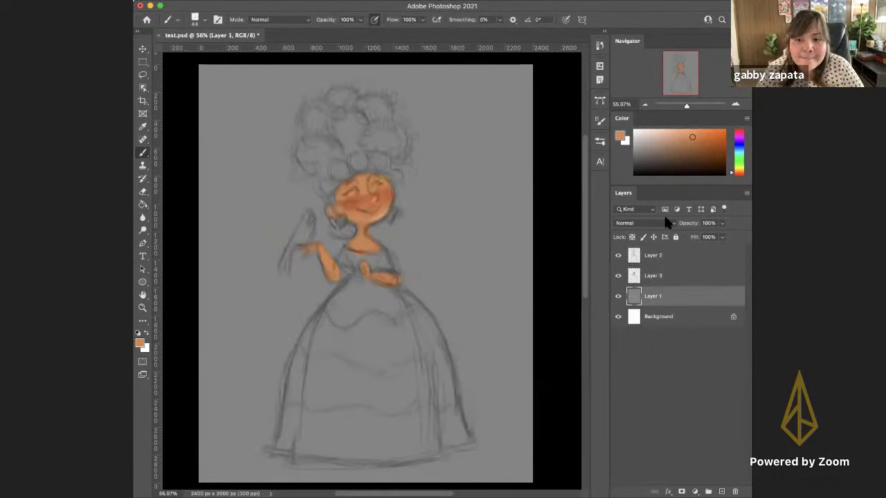
click(626, 278)
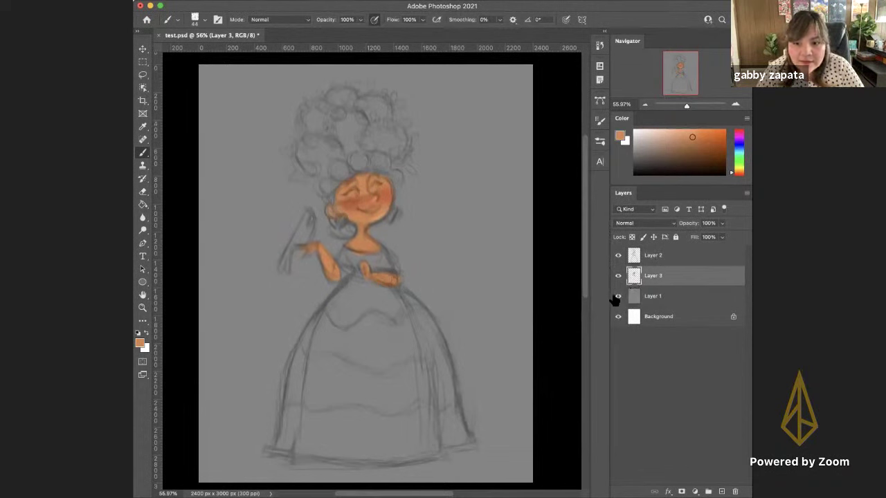
click(639, 298)
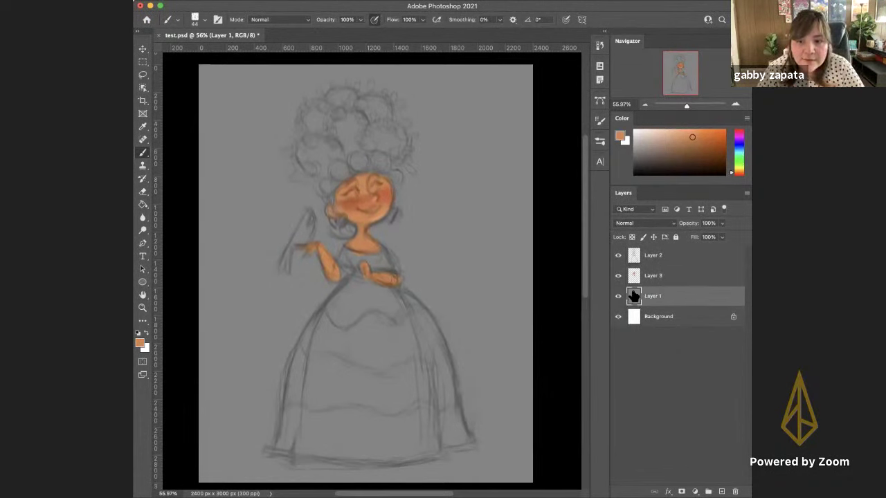
click(634, 156)
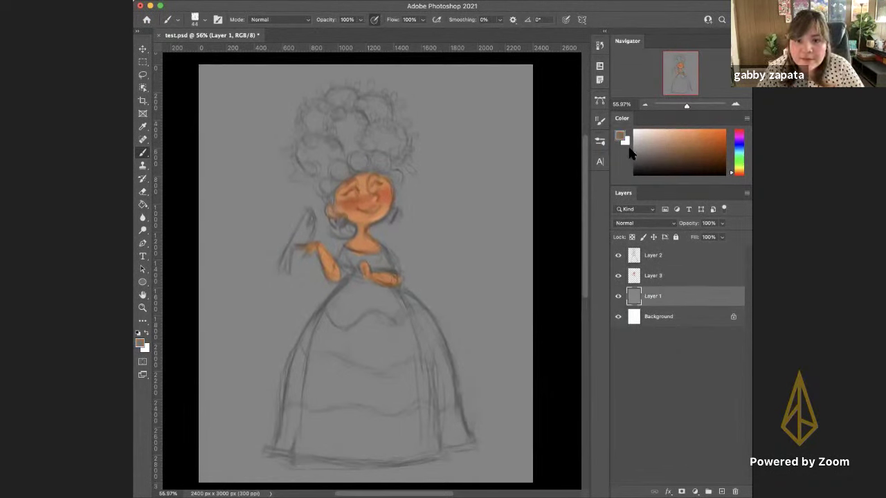
key(g)
click(469, 231)
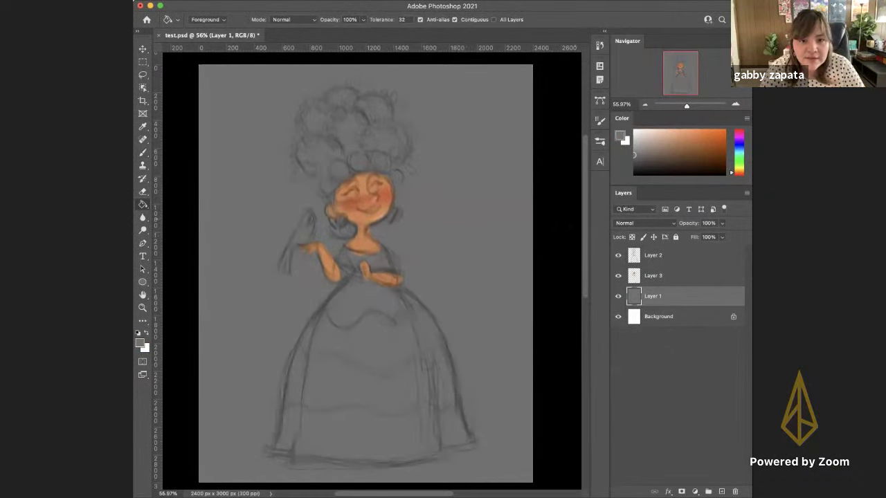
key(b)
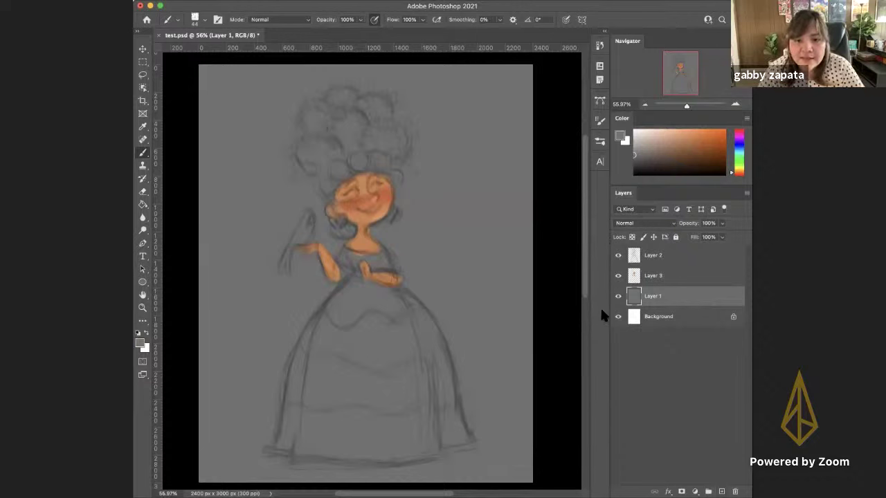
Make Layer 3 active, sample the skin tone from the chin, and lighten it to pale peach #f0d1bc for the brush
click(641, 279)
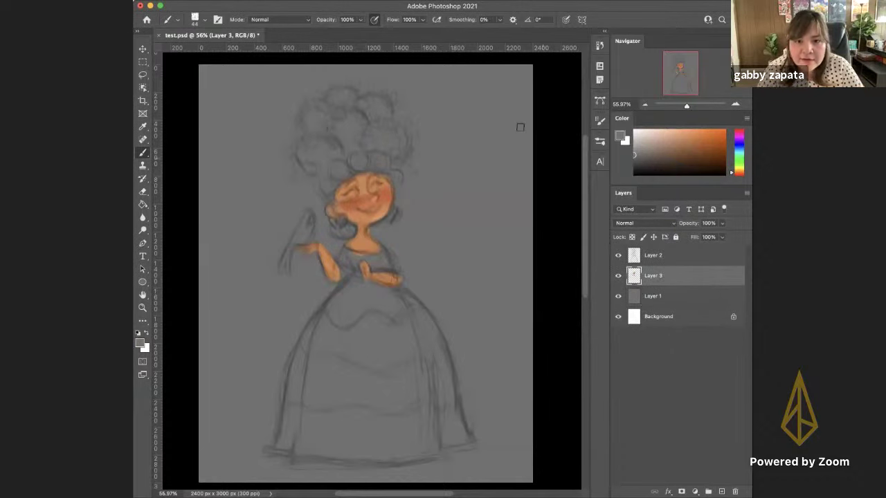
key(i)
click(364, 217)
click(621, 136)
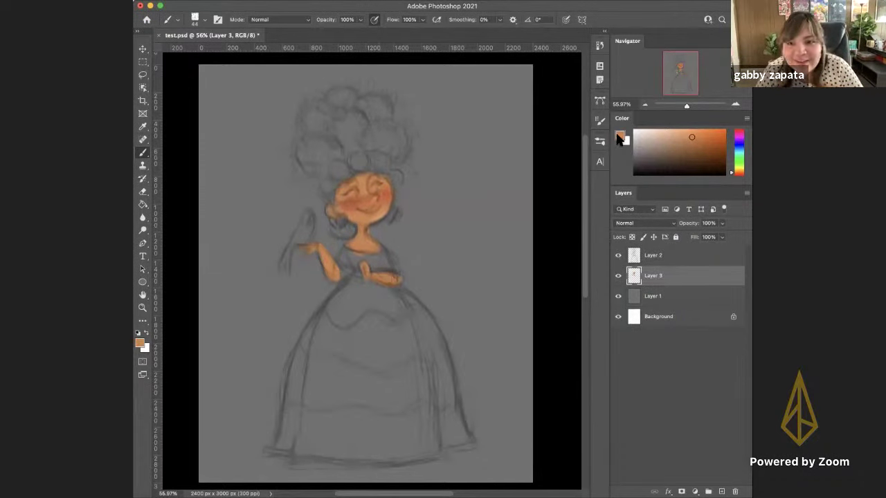
drag(416, 316, 392, 303)
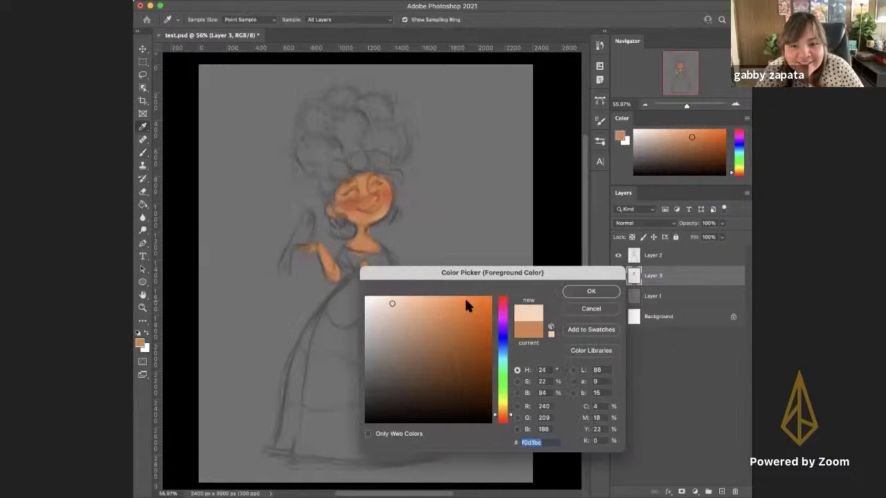
click(578, 291)
key(b)
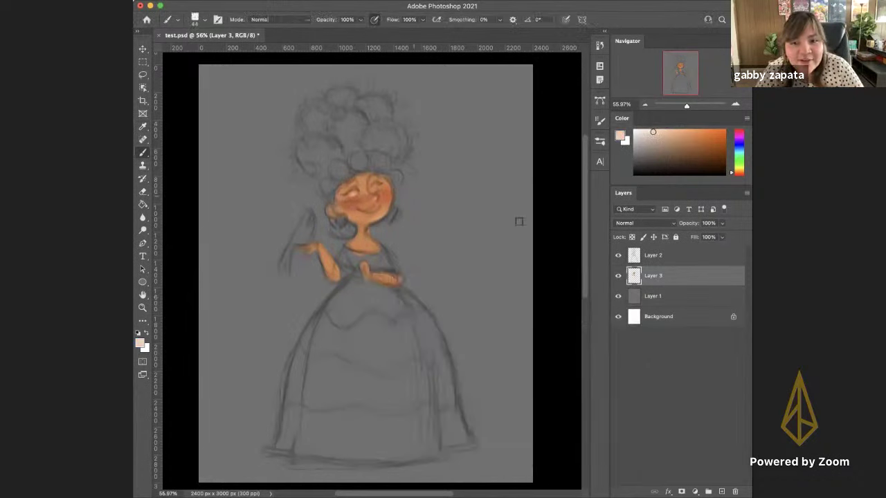
click(659, 303)
drag(641, 158, 621, 152)
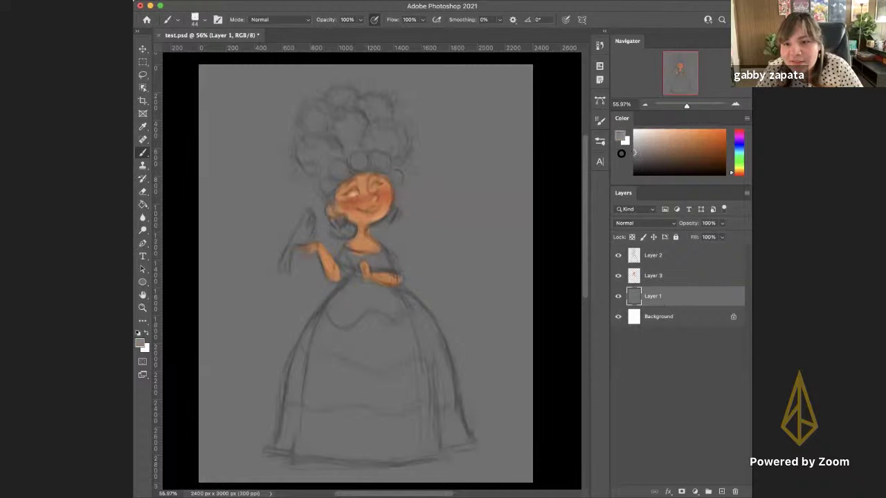
click(644, 276)
Lighten the skin tone sampled from the chin to pale peach (hue 24°, saturation 22%, brightness 97%) and paint the whites of the eyes
click(622, 138)
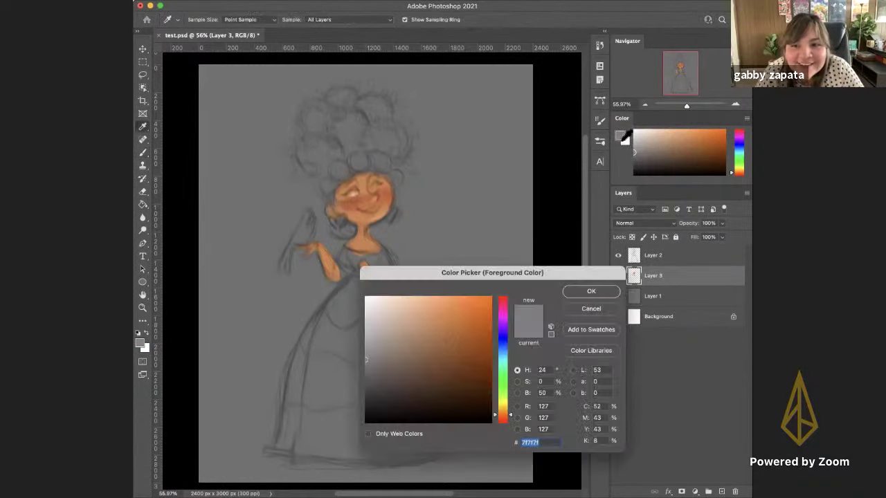
click(368, 216)
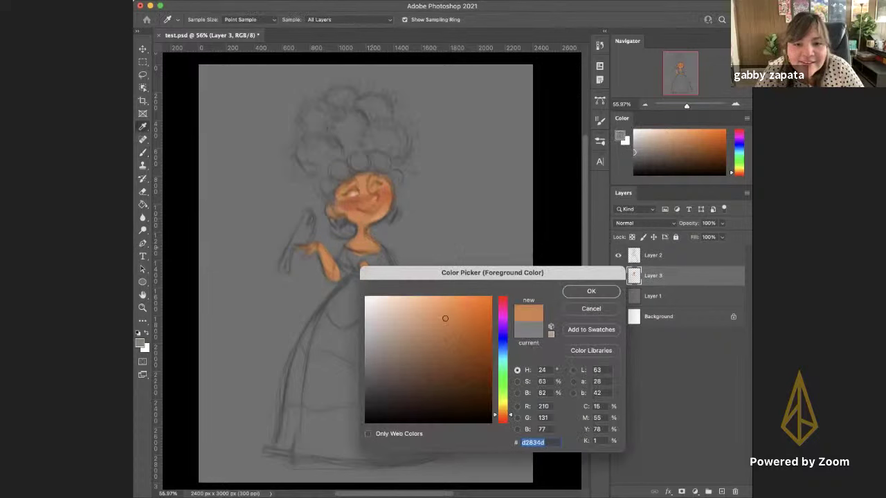
click(511, 263)
drag(502, 275, 519, 278)
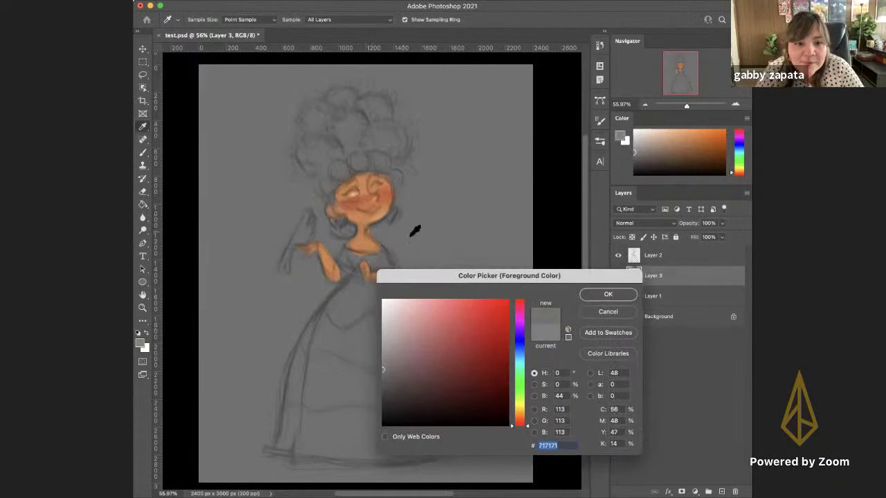
click(356, 219)
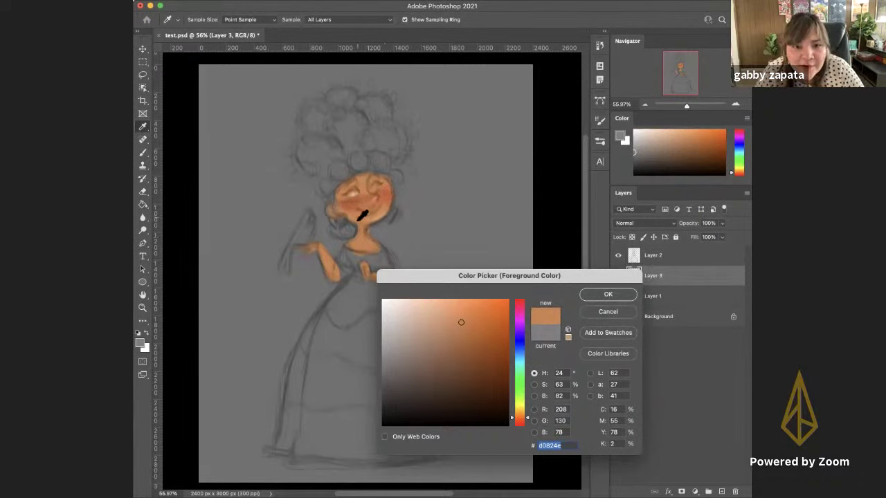
click(362, 223)
drag(420, 308, 410, 305)
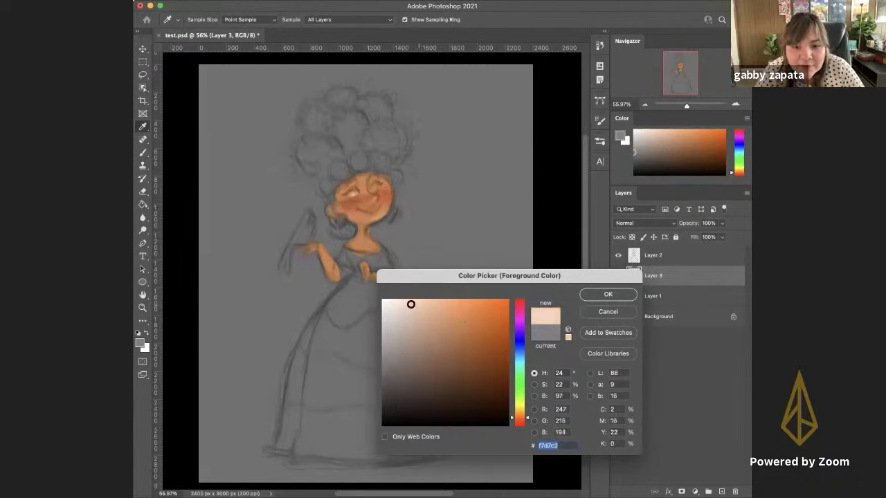
click(593, 293)
key(b)
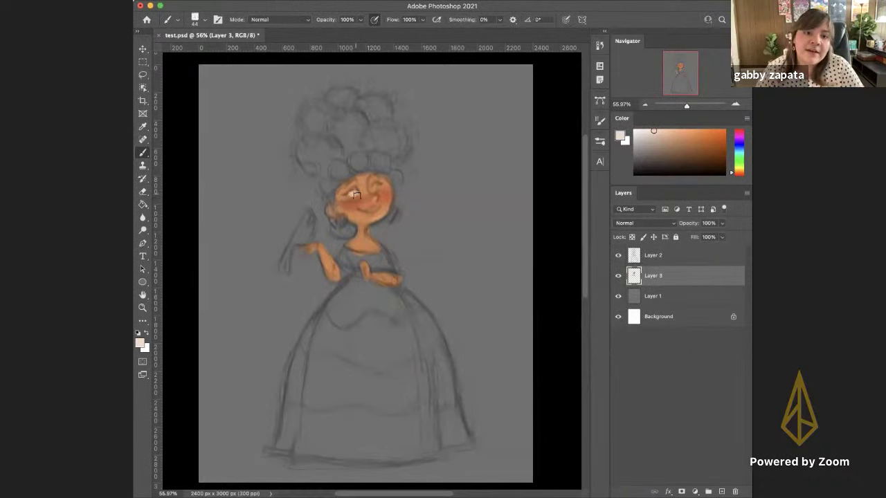
click(352, 196)
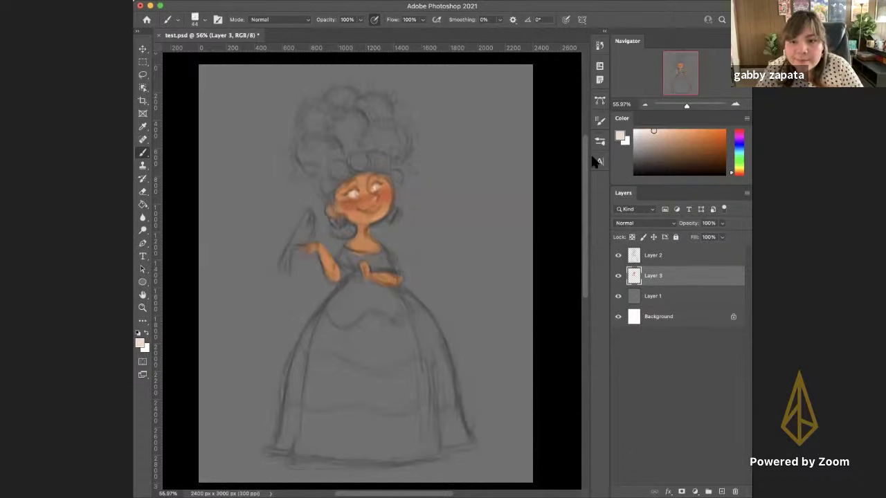
Sample the skin tone from the chin and shift it to a redder orange, #d0734e
click(621, 136)
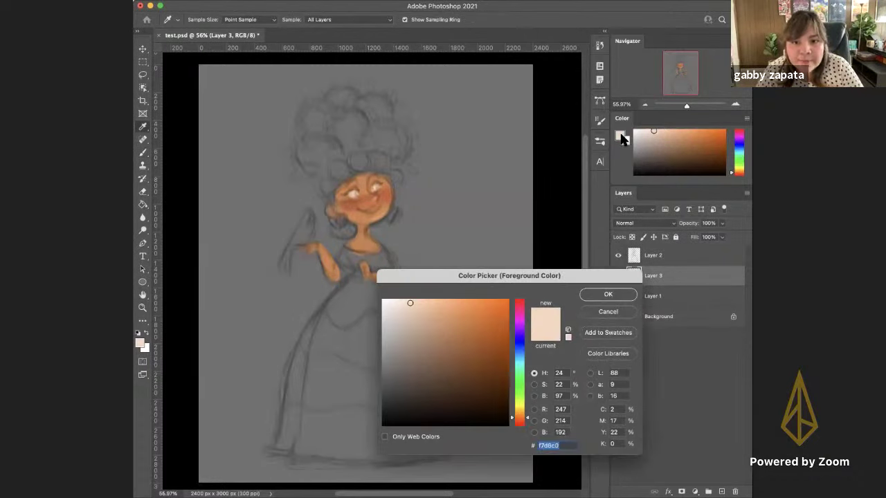
click(356, 216)
drag(446, 270, 441, 268)
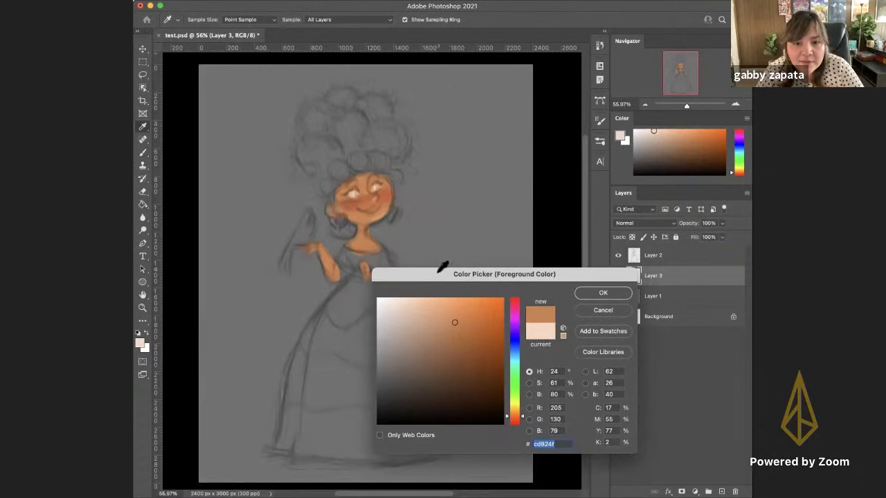
click(358, 217)
click(507, 419)
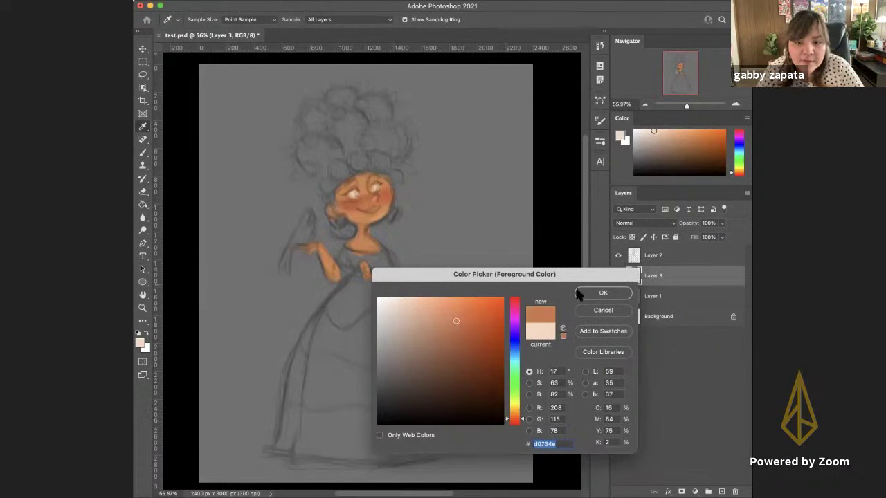
click(603, 293)
key(b)
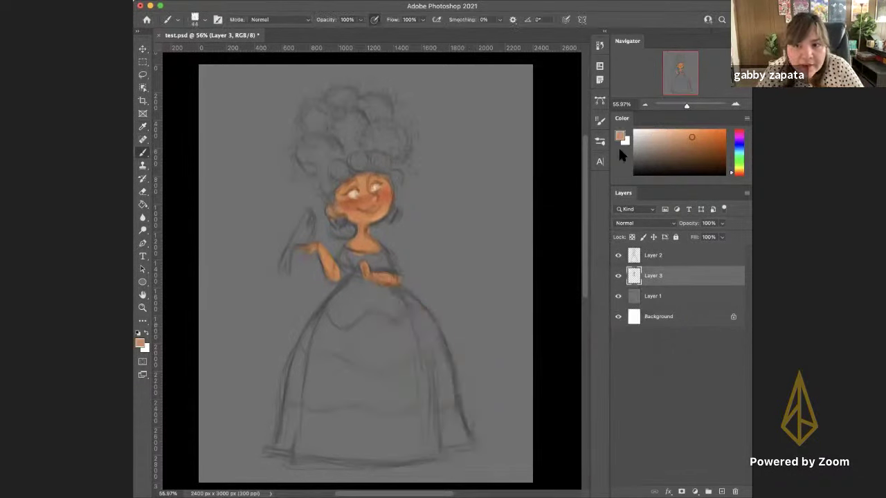
Shift the foreground skin tone to hue 14° and darken it to a deep, more saturated reddish orange for the lips
click(619, 137)
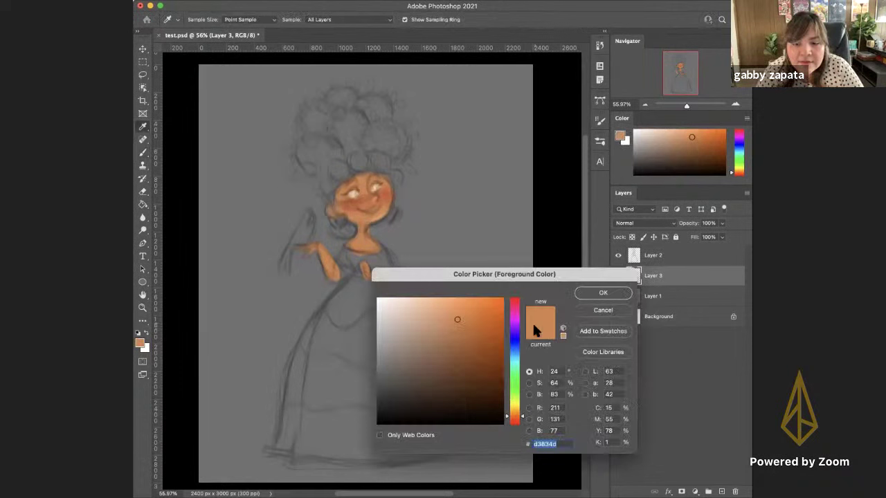
click(514, 419)
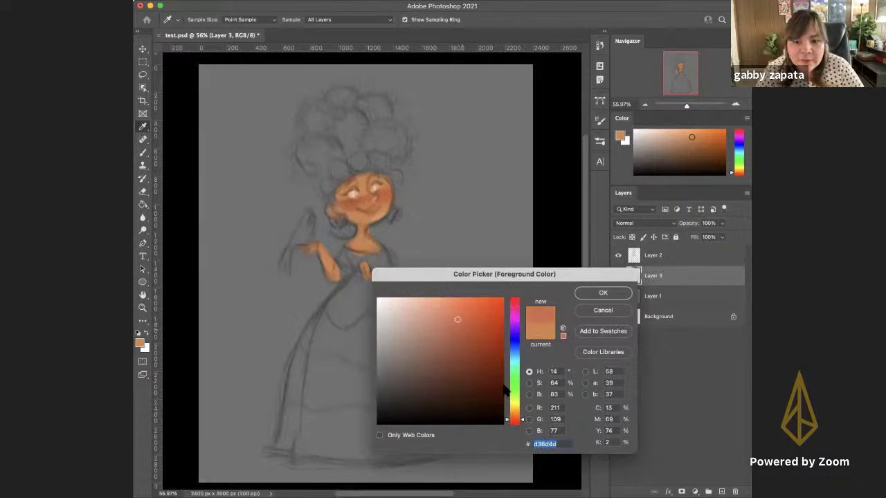
drag(458, 318, 463, 323)
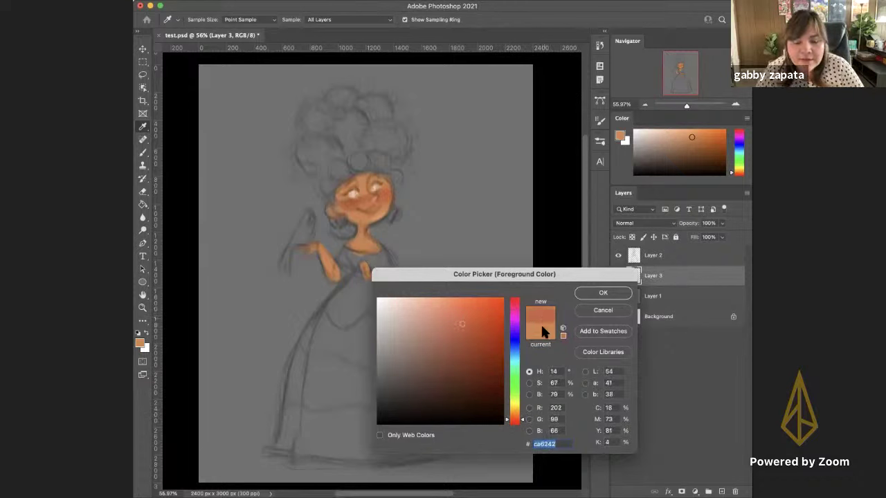
click(601, 293)
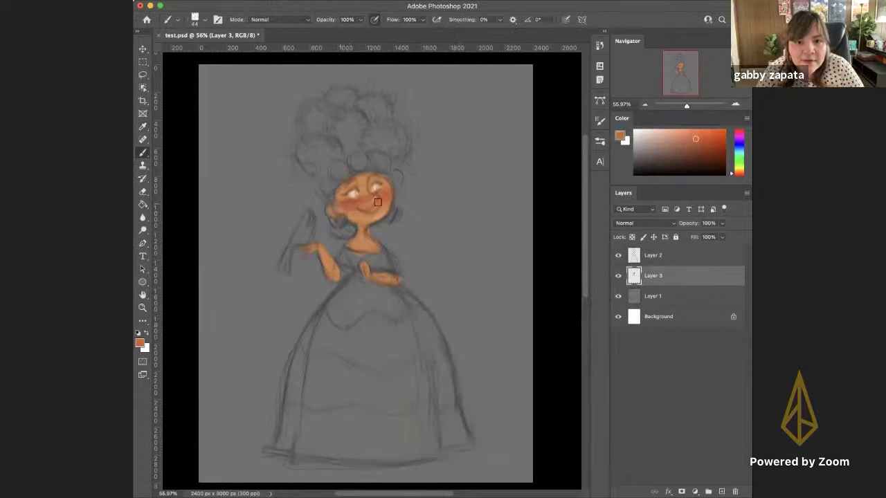
click(619, 136)
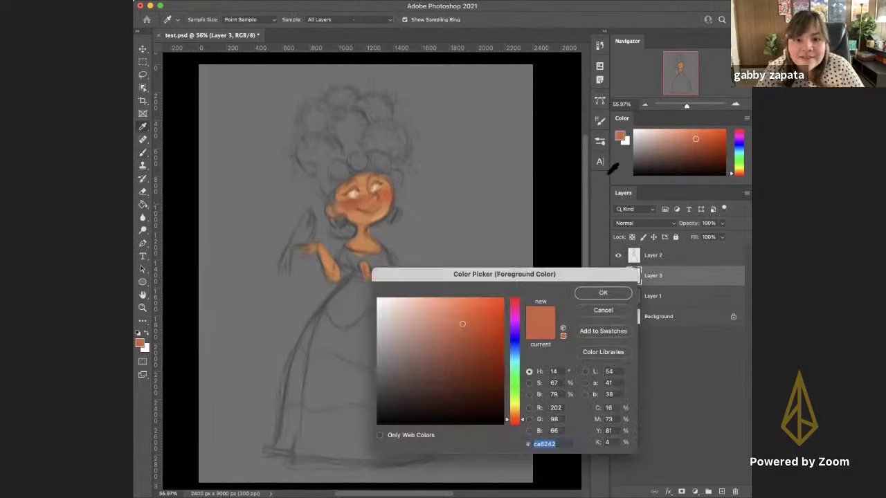
click(481, 339)
drag(481, 339, 480, 336)
click(599, 294)
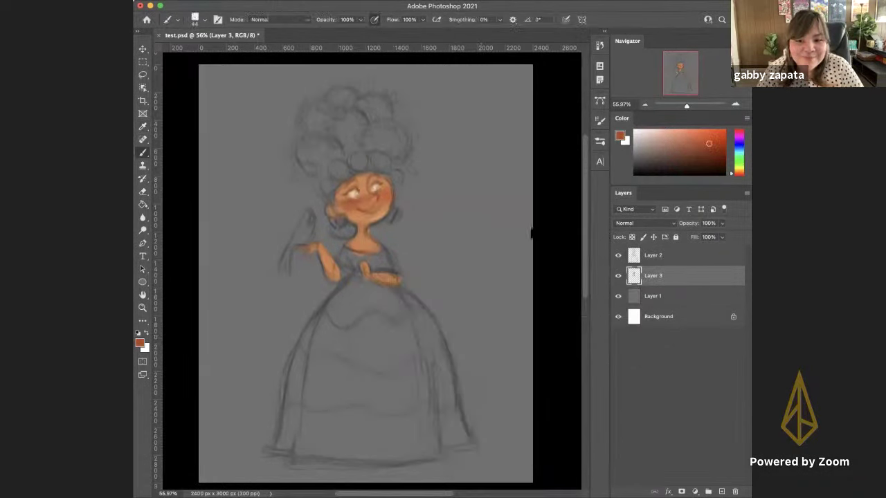
Paint full reddish lips over the smile with the Chalk 36 pixels 3 brush at 30 px, refining their edge with sampled skin tone
right_click(376, 202)
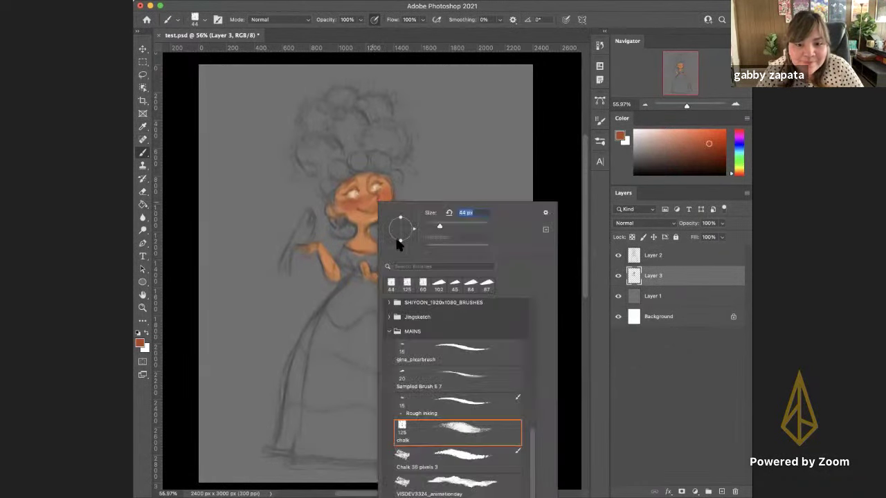
click(433, 457)
drag(428, 229, 422, 222)
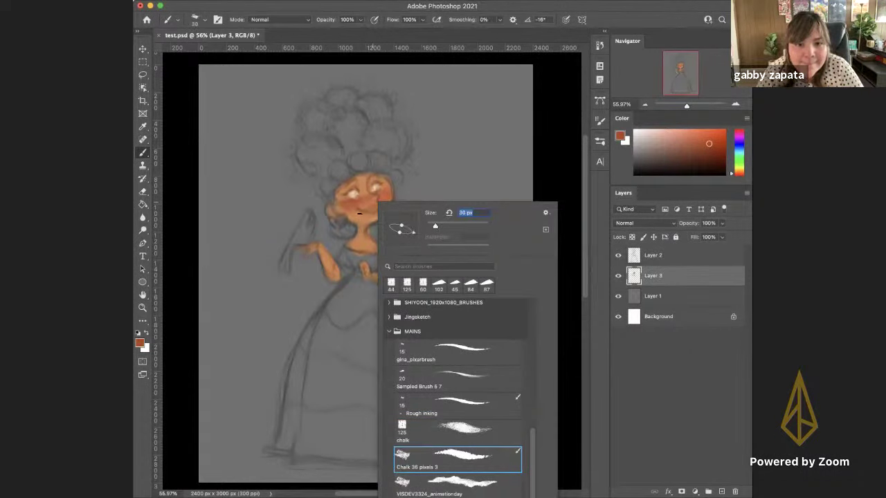
click(359, 213)
drag(361, 208, 396, 225)
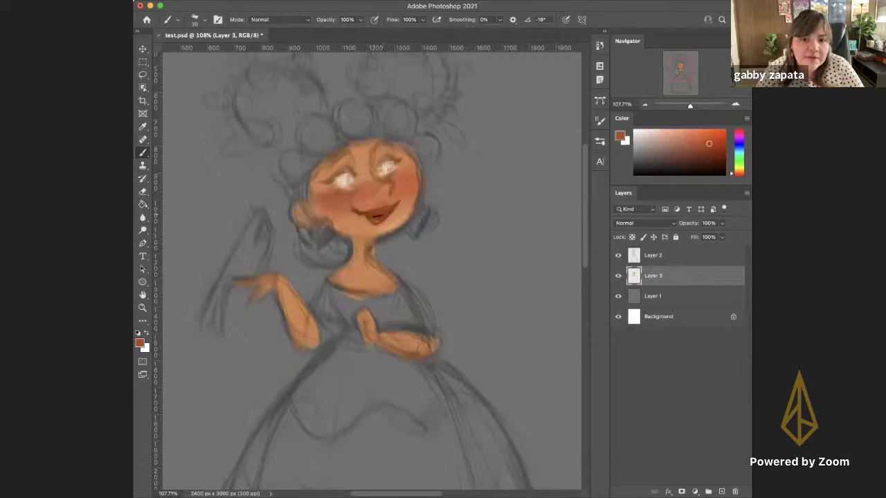
alt+click(363, 229)
drag(361, 223, 383, 221)
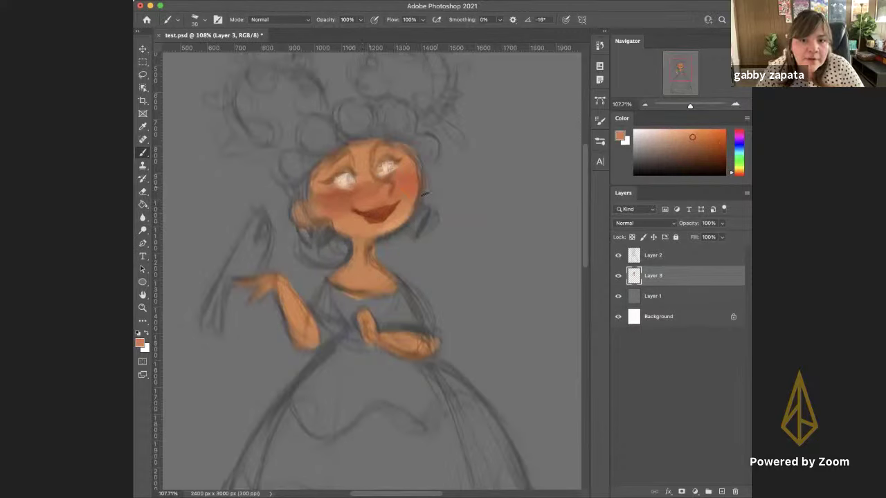
Compare alternative hues for the foreground skin tone and set it to dusty pink #d48272
click(621, 137)
drag(480, 276, 469, 279)
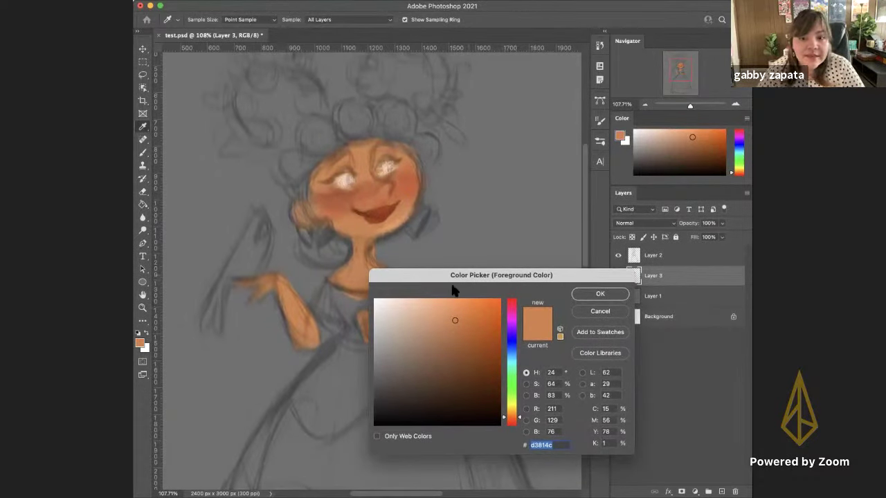
drag(448, 273, 463, 254)
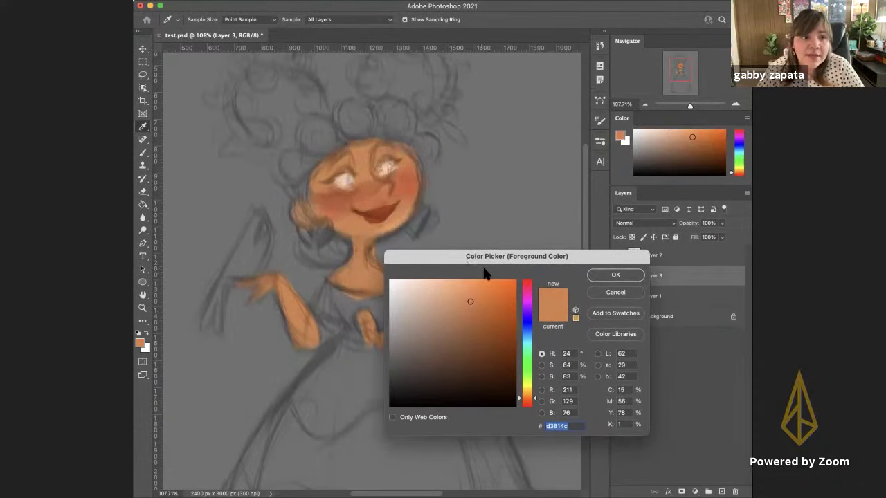
mouse_move(481, 293)
mouse_down()
mouse_move(489, 306)
mouse_move(460, 300)
mouse_move(471, 309)
mouse_up()
drag(542, 259, 514, 268)
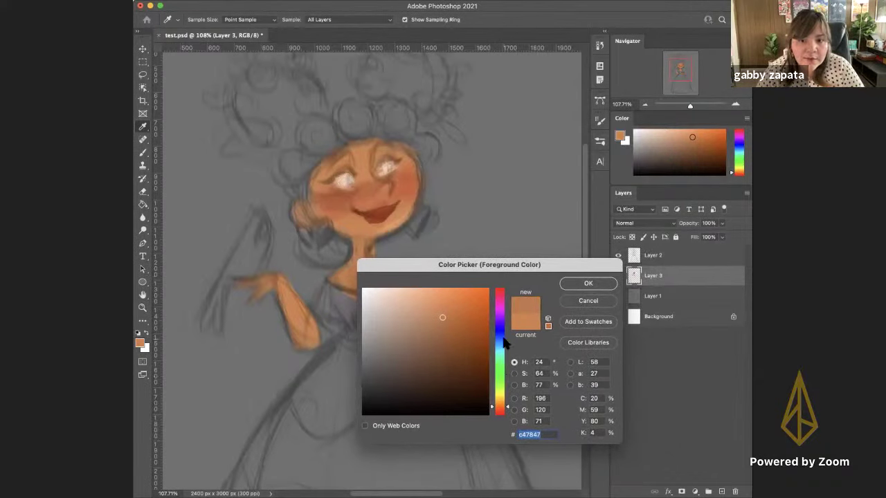
click(499, 295)
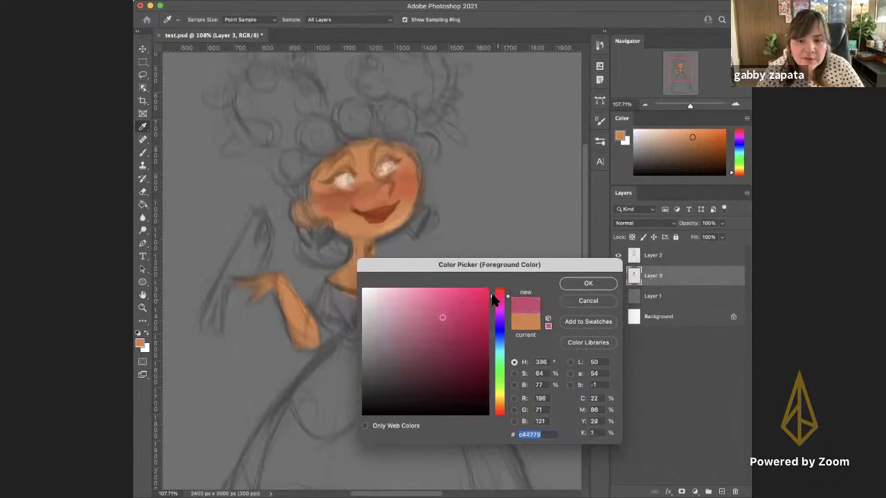
mouse_move(411, 316)
mouse_down()
mouse_move(409, 303)
mouse_move(420, 309)
mouse_up()
drag(497, 405, 495, 414)
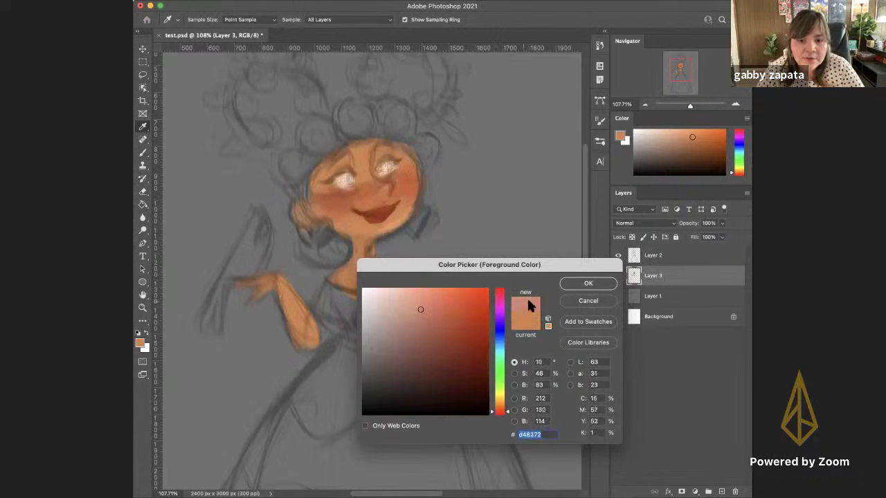
drag(518, 263, 471, 253)
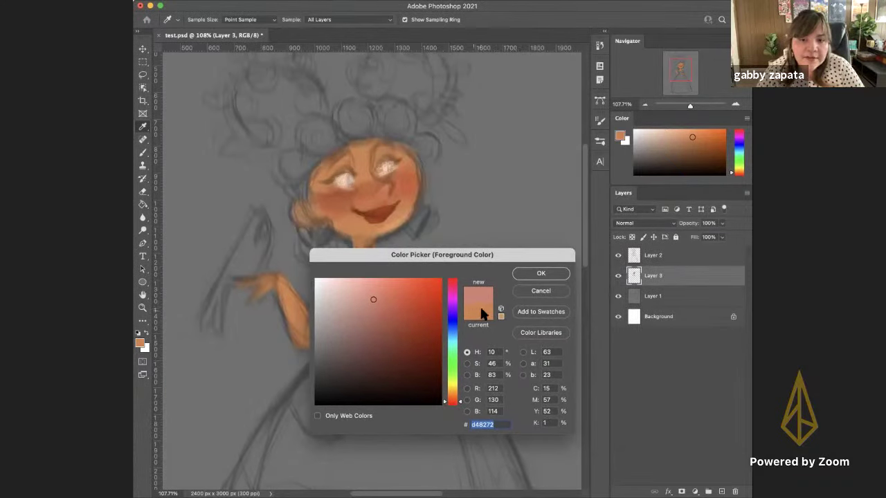
drag(462, 251, 539, 276)
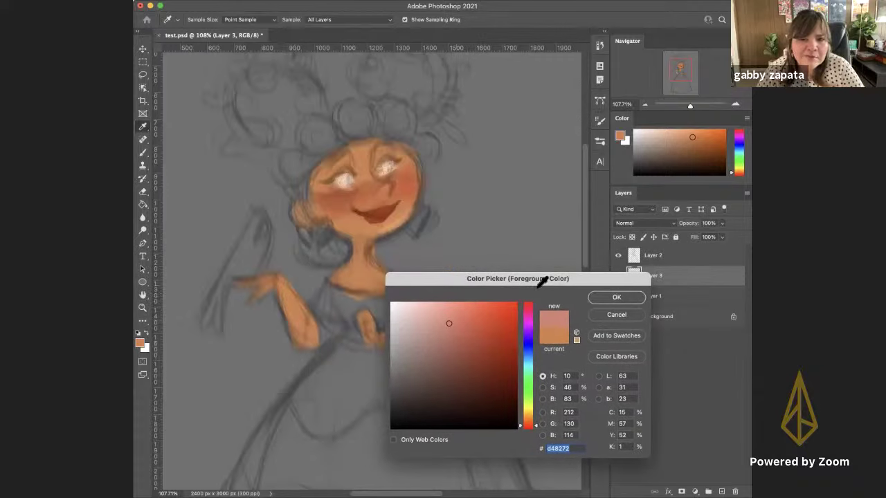
click(603, 299)
key(b)
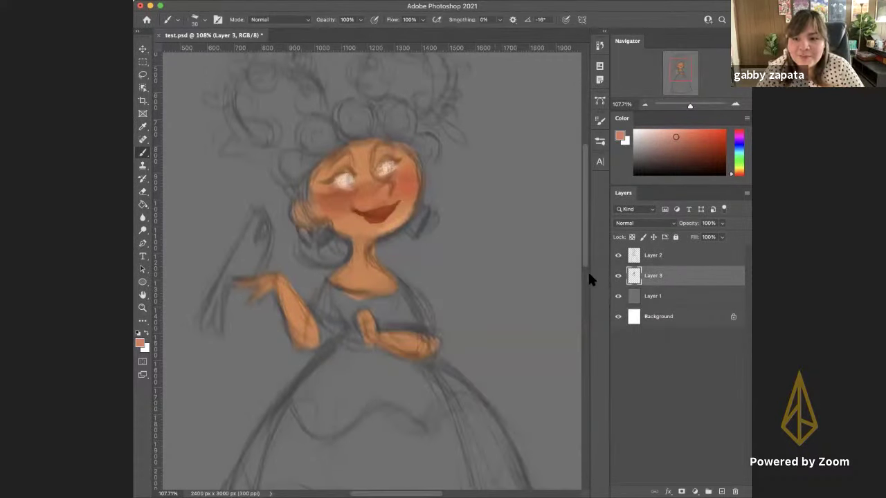
Sample the skin tone from the face and darken it to the more saturated orange #c56d31
alt+click(351, 232)
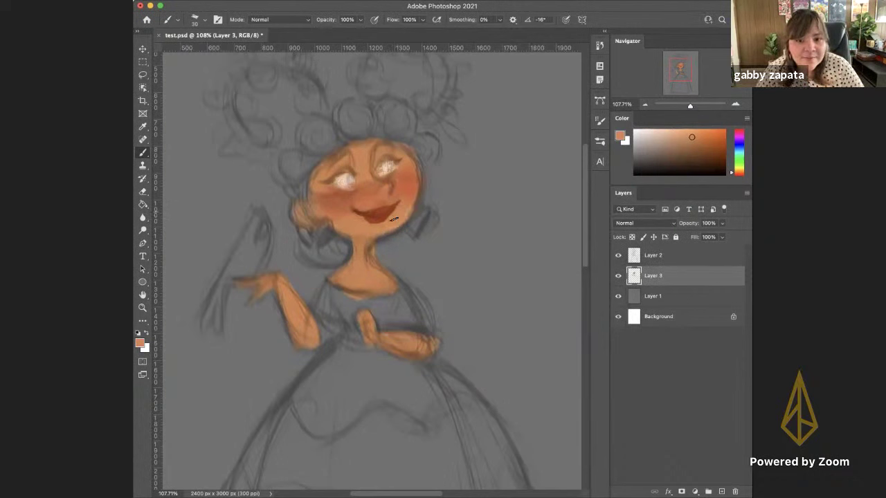
alt+click(405, 216)
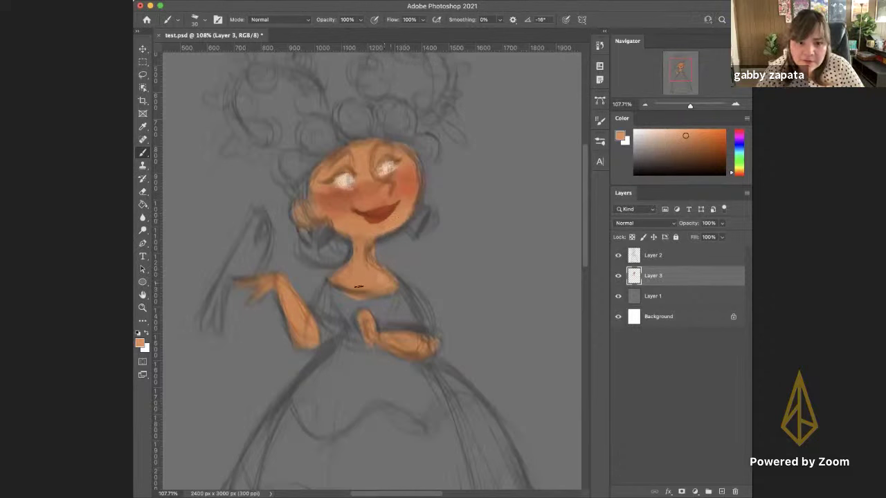
click(620, 137)
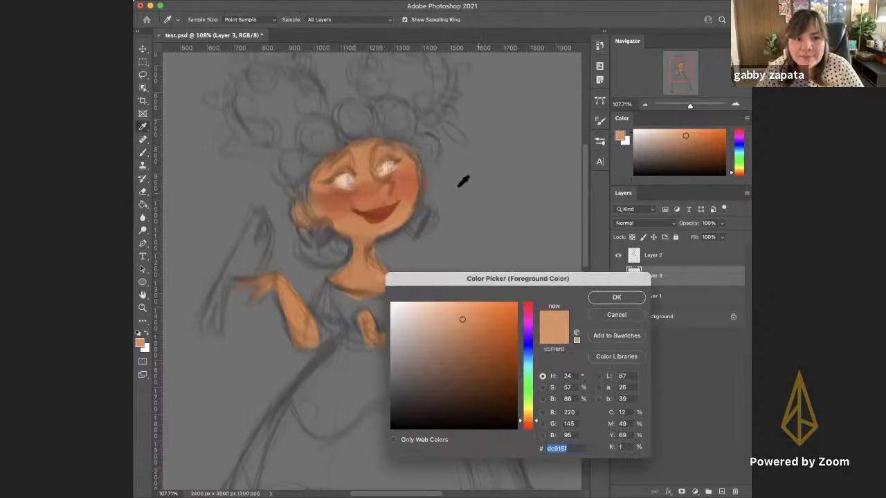
click(391, 184)
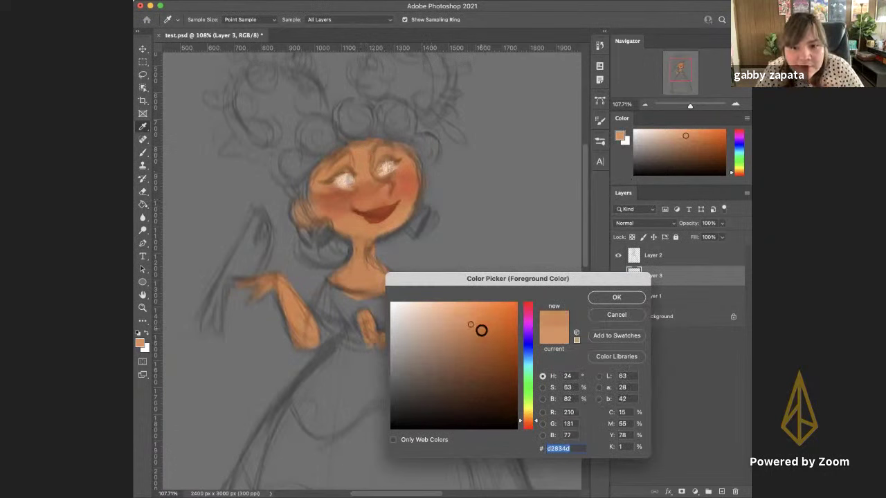
click(592, 299)
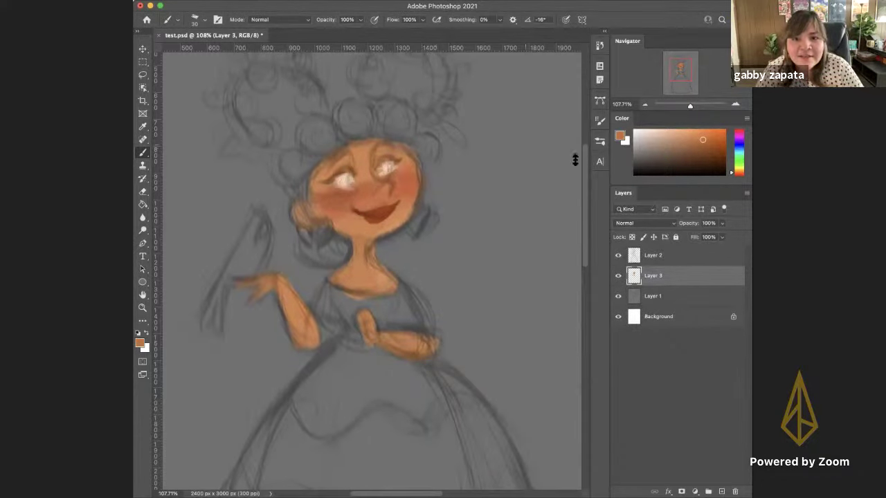
click(621, 141)
drag(481, 275, 463, 279)
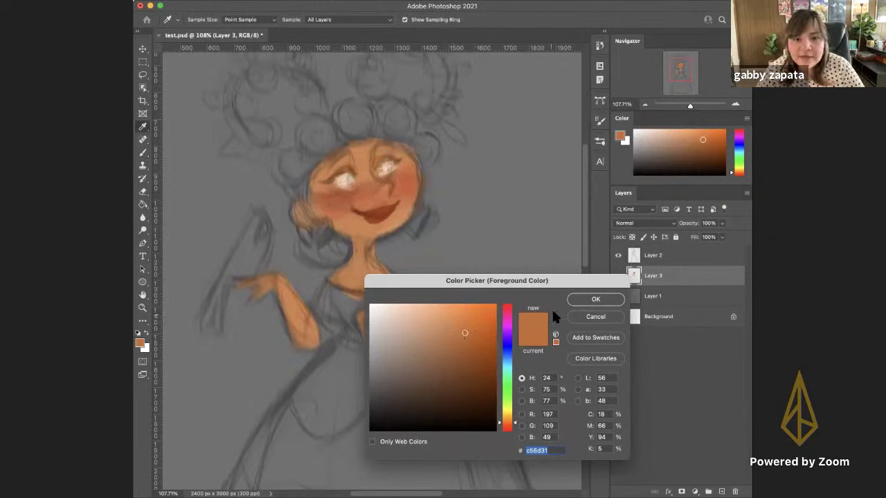
drag(540, 281, 532, 279)
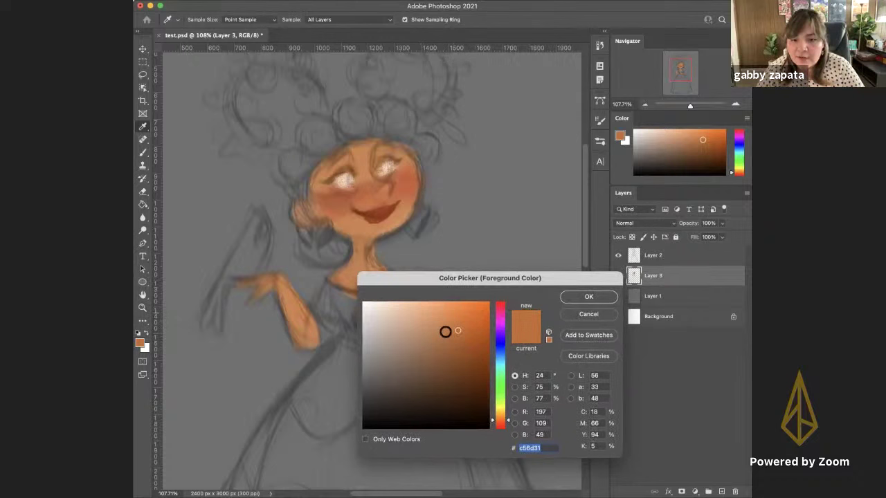
click(570, 315)
key(b)
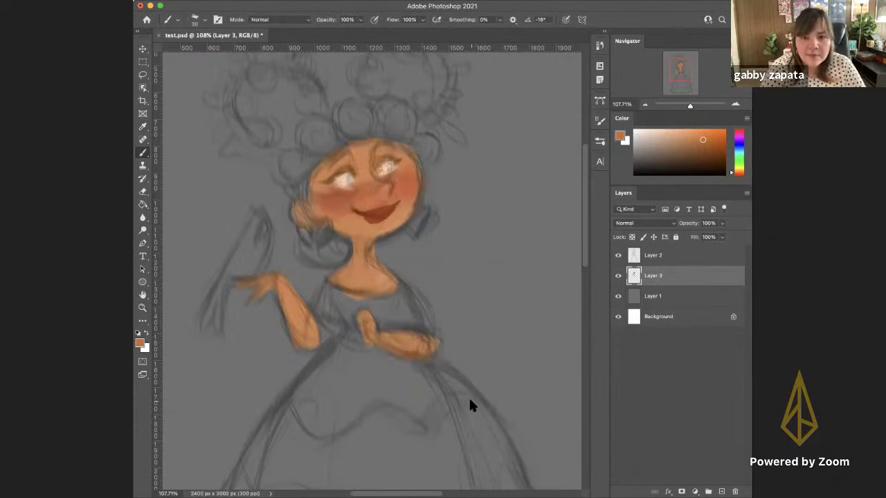
Shift the midtones of Layer 3 slightly toward red with Color Balance, setting Cyan–Red to +6
key(super+b)
drag(376, 151, 400, 292)
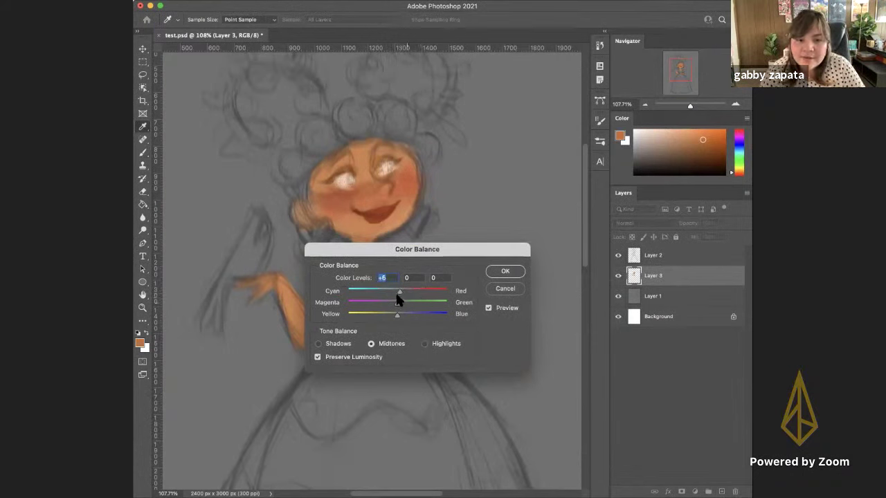
click(505, 271)
key(b)
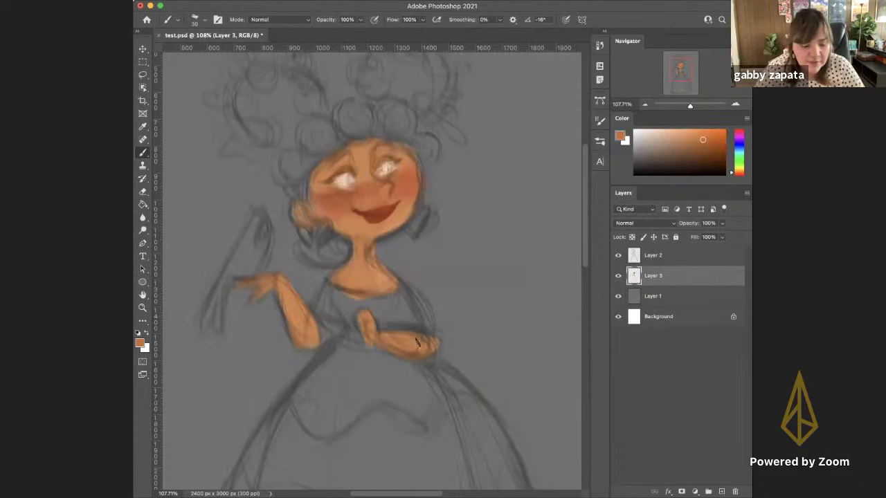
key(super+b)
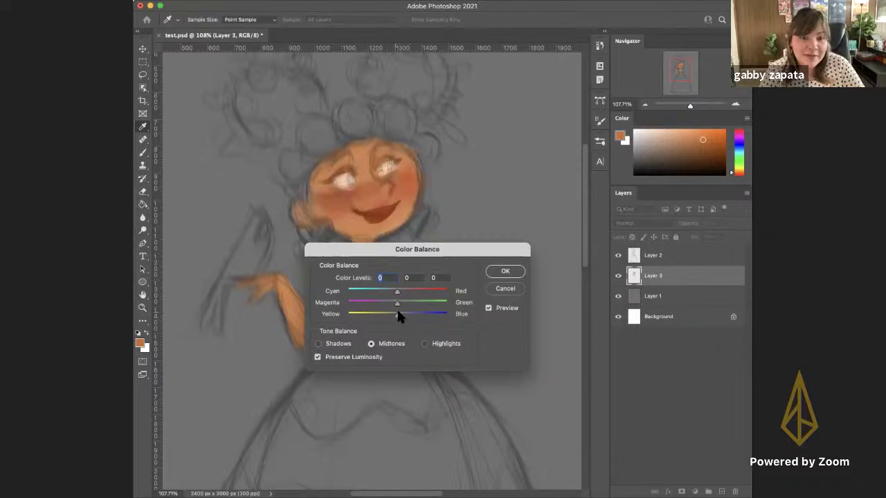
mouse_move(398, 314)
mouse_down()
mouse_move(407, 314)
mouse_move(399, 314)
mouse_up()
drag(400, 249, 463, 303)
drag(458, 350, 459, 350)
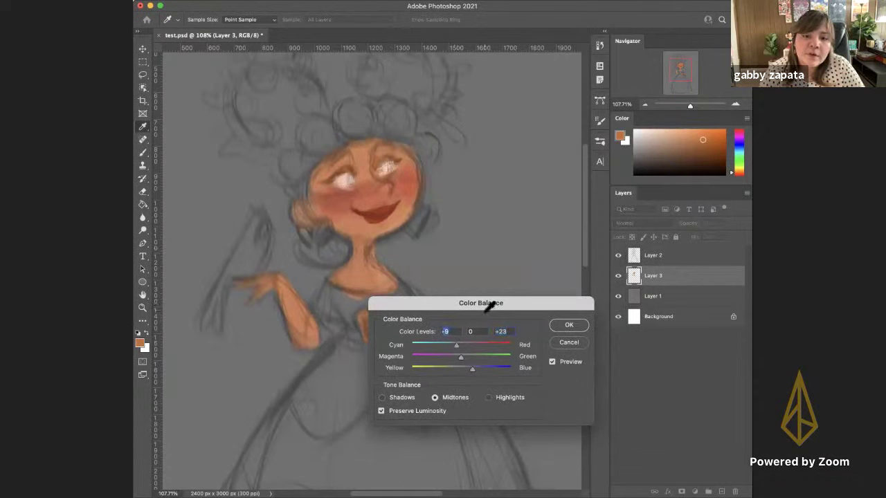
drag(511, 308, 473, 319)
click(533, 349)
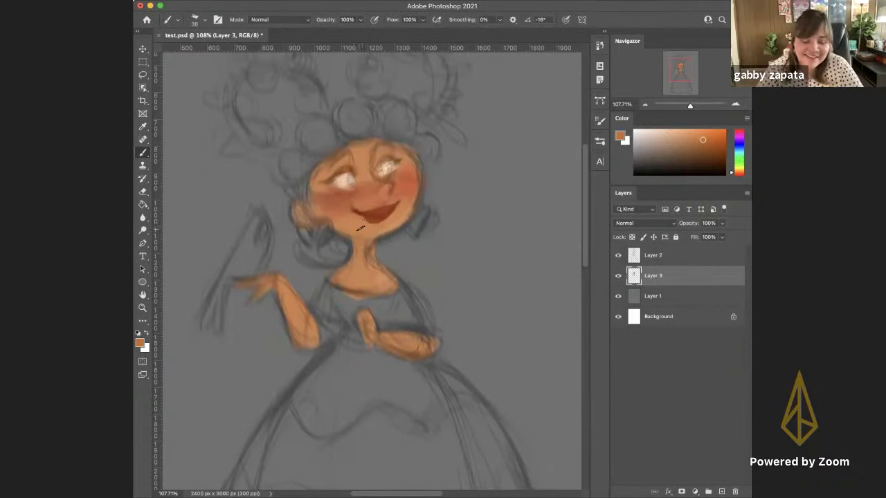
Refine the eyes on Layer 3 with sampled skin tones and a pale pinkish white for the eye whites
alt+click(345, 175)
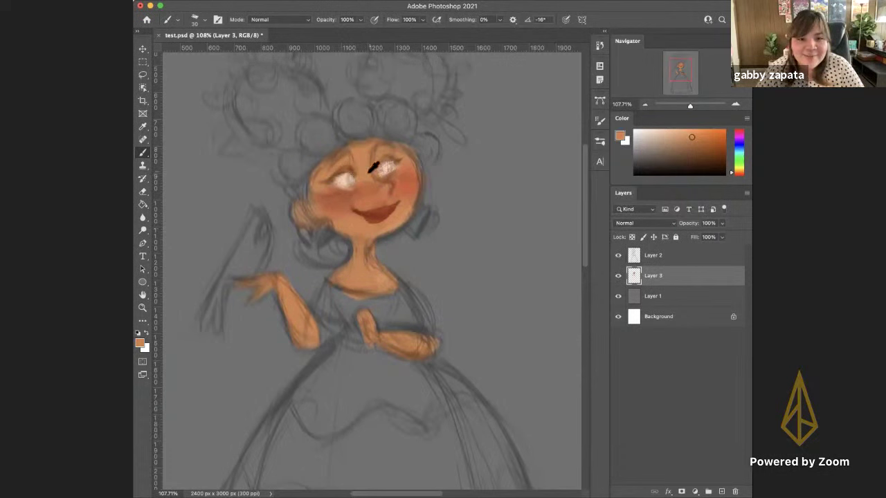
alt+click(381, 168)
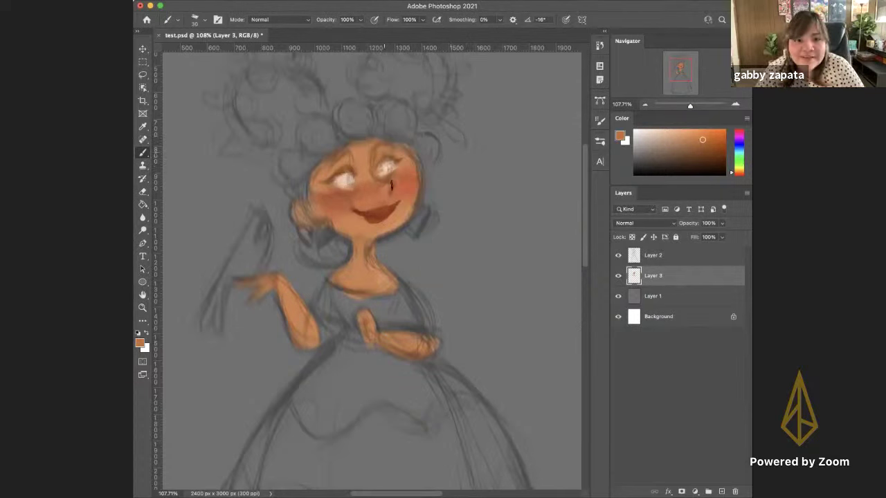
alt+click(388, 163)
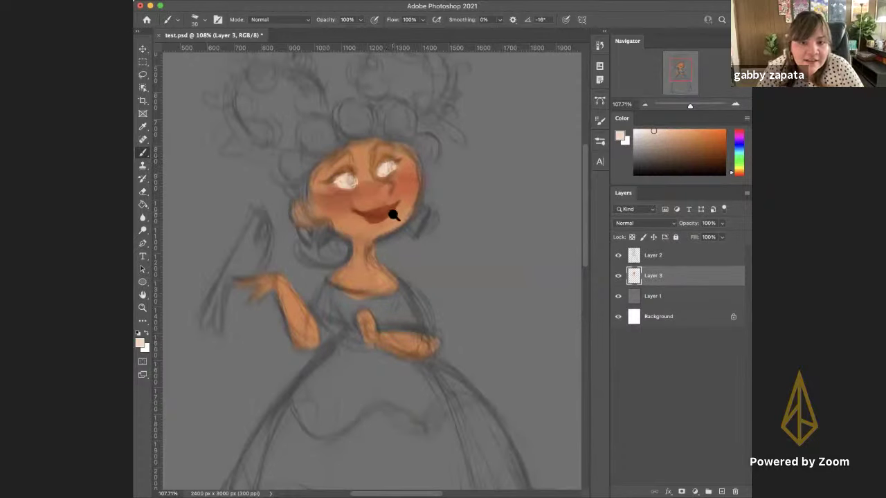
Add a new layer above the line art on Layer 2 and reset the foreground color to black
scroll(395, 201, down, 5)
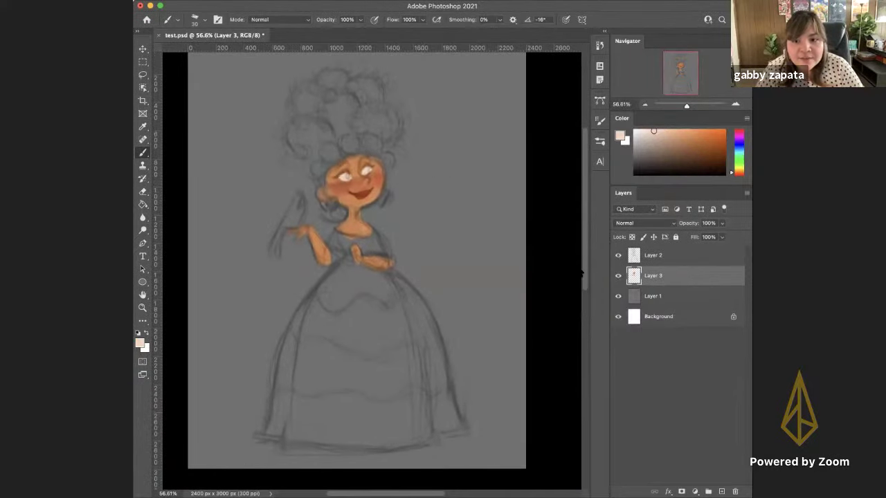
scroll(436, 254, up, 1)
click(634, 263)
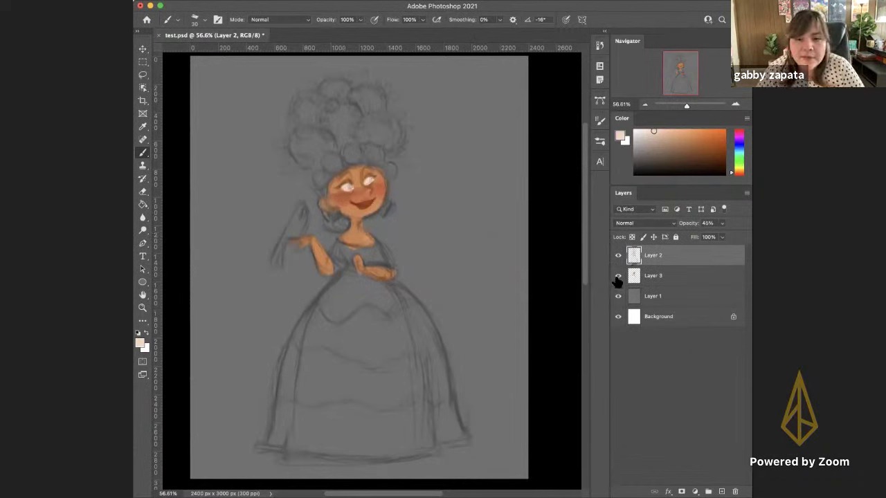
click(722, 492)
key(l)
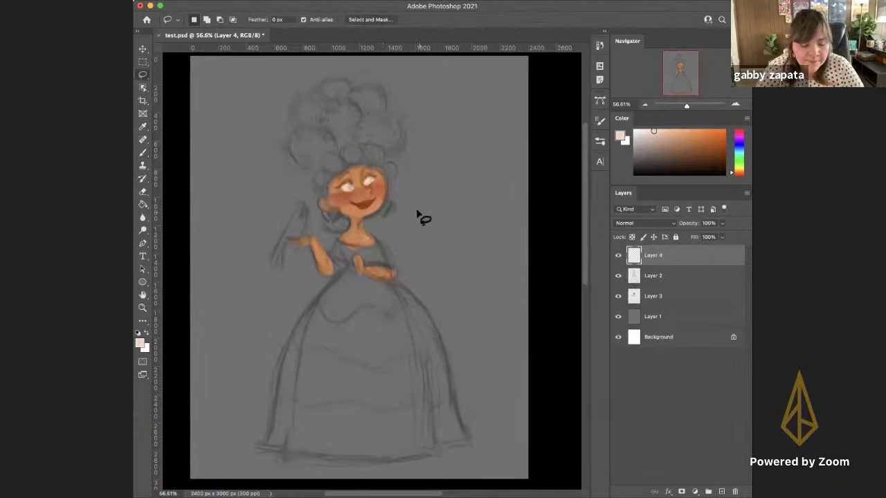
key(b)
key(d)
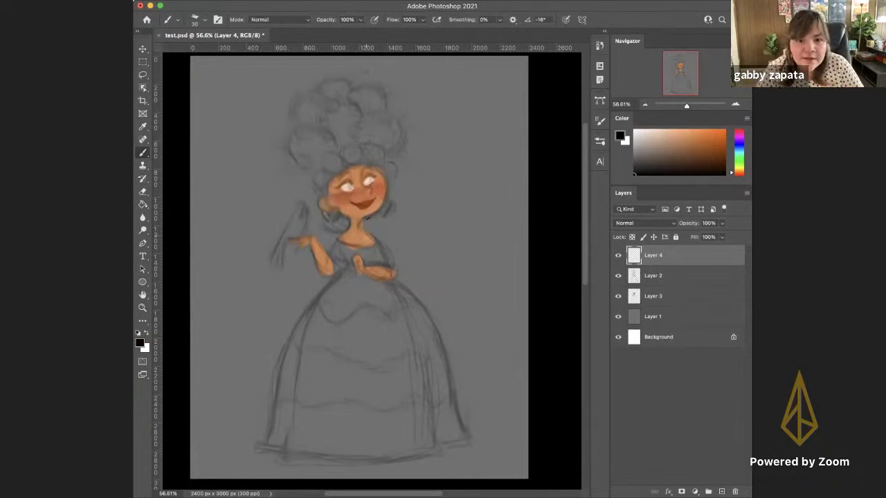
Outline the updo, head, raised hand with its fan, and bodice with a freehand lasso selection, undoing any accidental shift of it
key(l)
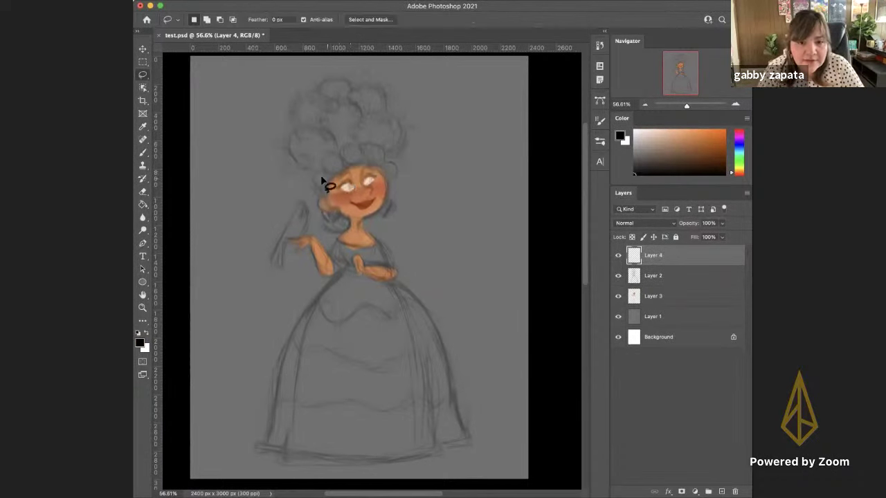
mouse_move(332, 256)
mouse_down()
mouse_move(350, 220)
mouse_move(319, 221)
mouse_move(316, 191)
mouse_move(288, 161)
mouse_move(282, 137)
mouse_move(296, 120)
mouse_move(296, 91)
mouse_move(352, 74)
mouse_move(388, 88)
mouse_move(386, 106)
mouse_move(397, 109)
mouse_move(398, 168)
mouse_move(362, 229)
mouse_move(391, 270)
mouse_move(349, 284)
mouse_move(324, 278)
mouse_move(309, 243)
mouse_move(295, 253)
mouse_move(301, 243)
mouse_move(284, 246)
mouse_move(282, 268)
mouse_move(268, 263)
mouse_move(300, 197)
mouse_move(302, 235)
mouse_move(328, 264)
mouse_up()
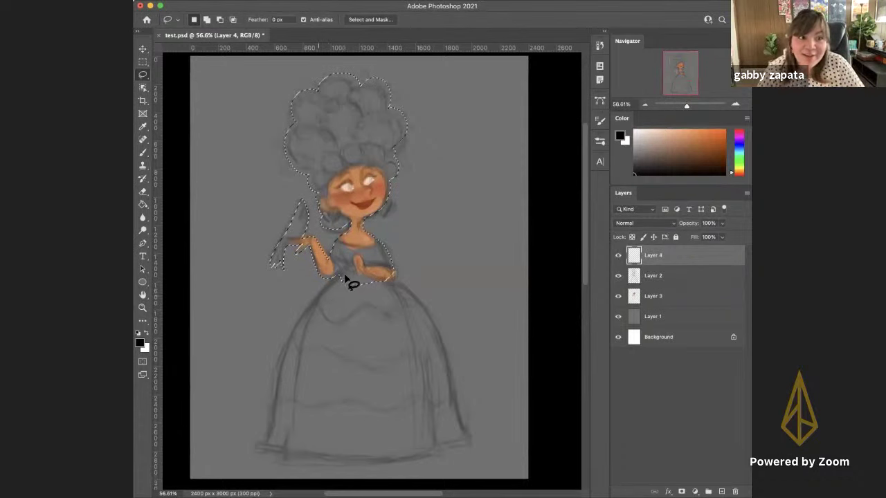
drag(340, 281, 325, 285)
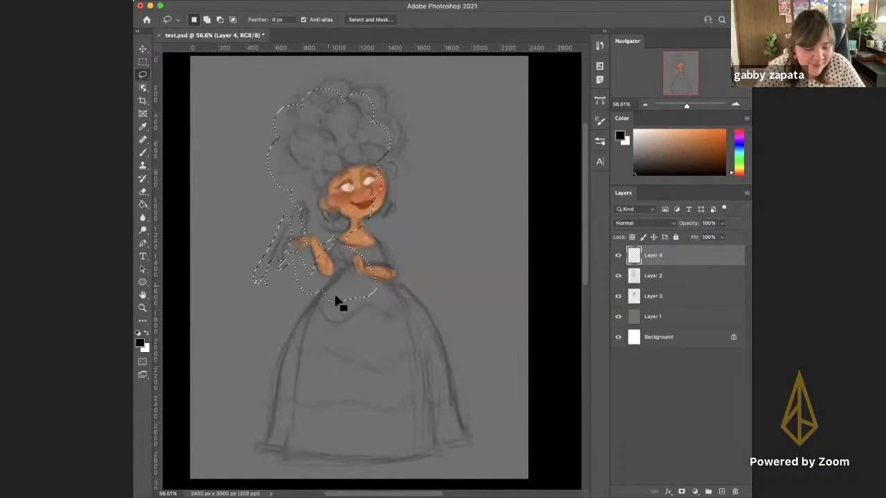
key(super+z)
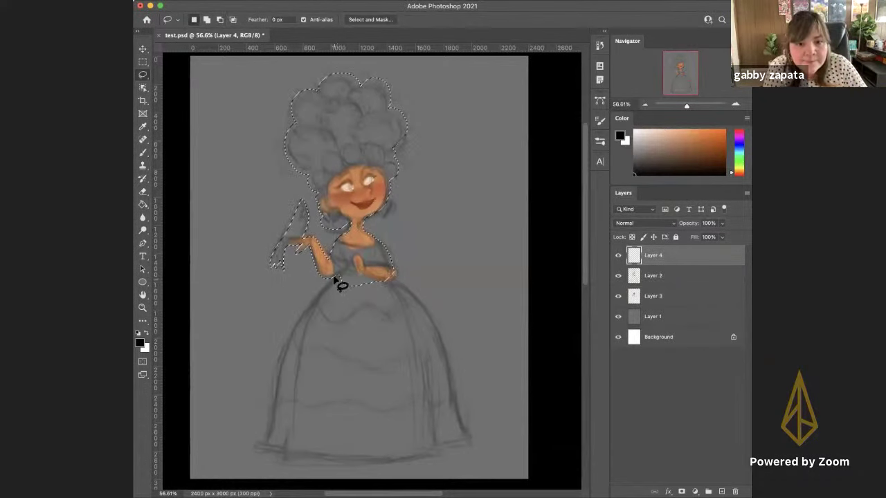
Add the whole ball gown skirt down to its hem to the existing lasso selection
click(206, 19)
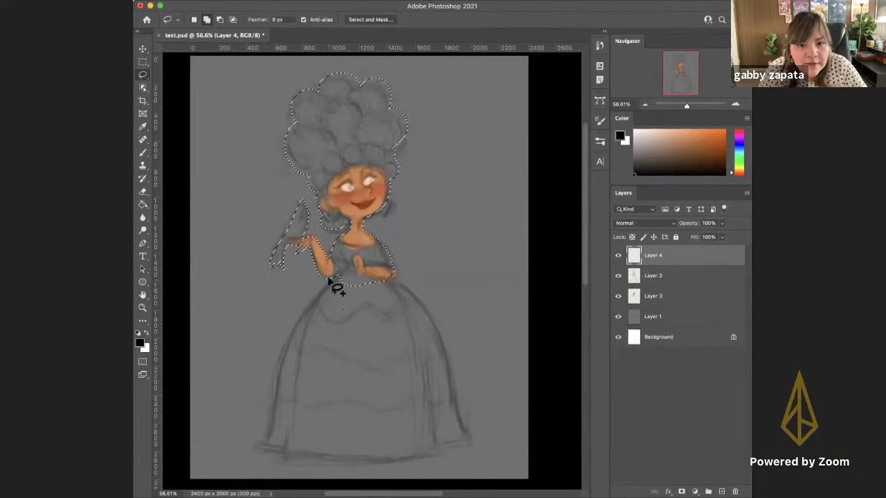
mouse_move(336, 283)
mouse_down()
mouse_move(281, 374)
mouse_move(263, 441)
mouse_move(277, 455)
mouse_move(297, 456)
mouse_move(337, 378)
mouse_move(349, 265)
mouse_move(386, 279)
mouse_move(430, 317)
mouse_move(458, 436)
mouse_move(431, 459)
mouse_move(365, 372)
mouse_move(344, 300)
mouse_up()
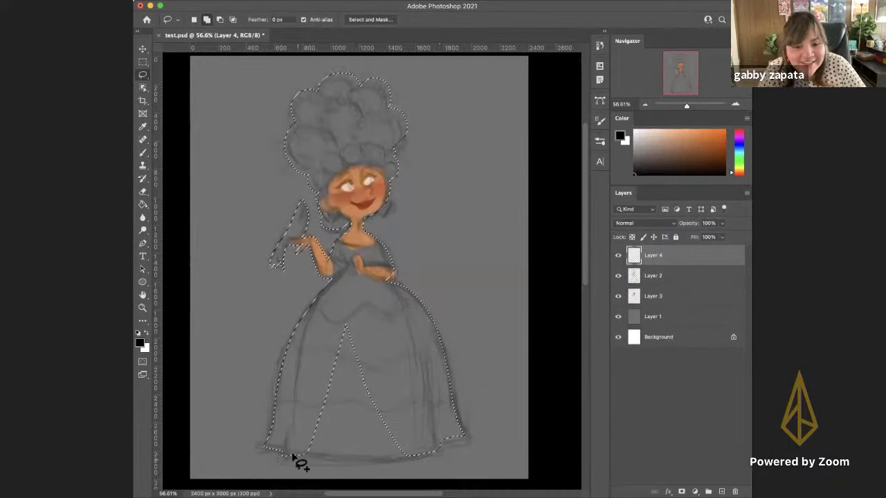
mouse_move(283, 456)
mouse_down()
mouse_move(381, 465)
mouse_move(432, 457)
mouse_move(439, 443)
mouse_move(464, 436)
mouse_move(387, 334)
mouse_move(350, 303)
mouse_move(313, 360)
mouse_up()
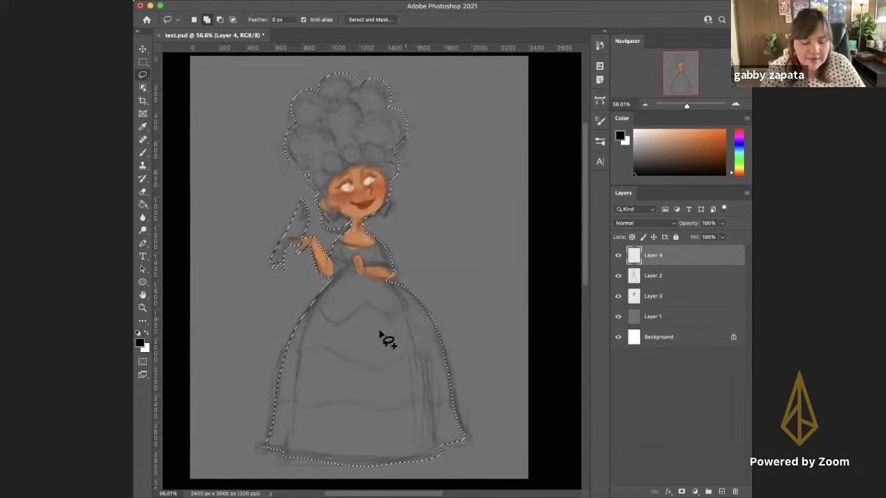
Fill the selected character silhouette with solid black on the new layer and lower its opacity to 38%
key(g)
click(366, 350)
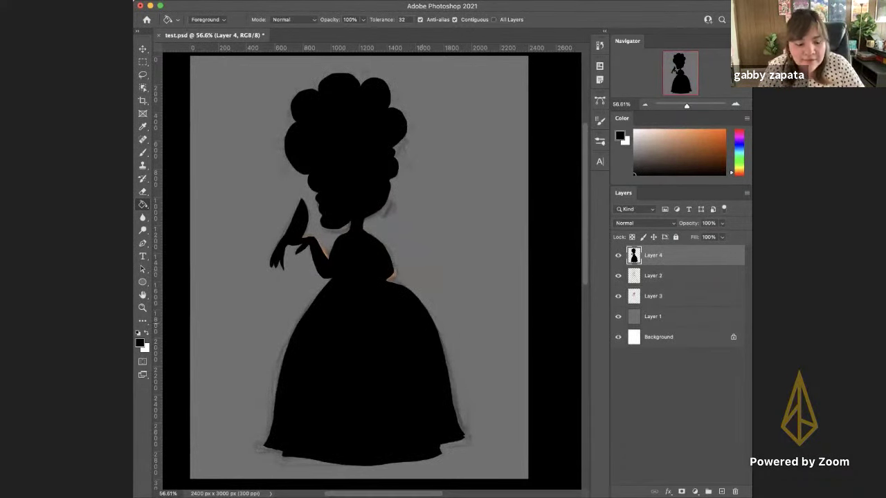
key(v)
click(618, 255)
click(618, 256)
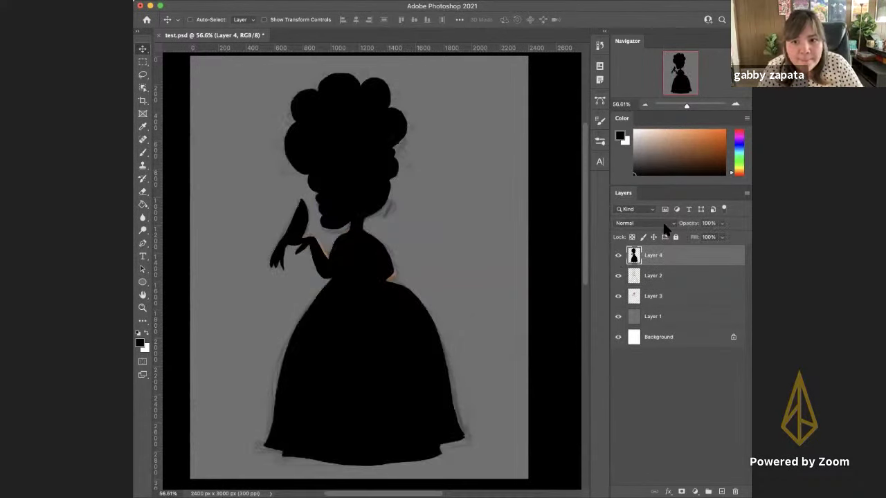
drag(689, 226, 663, 224)
key(Return)
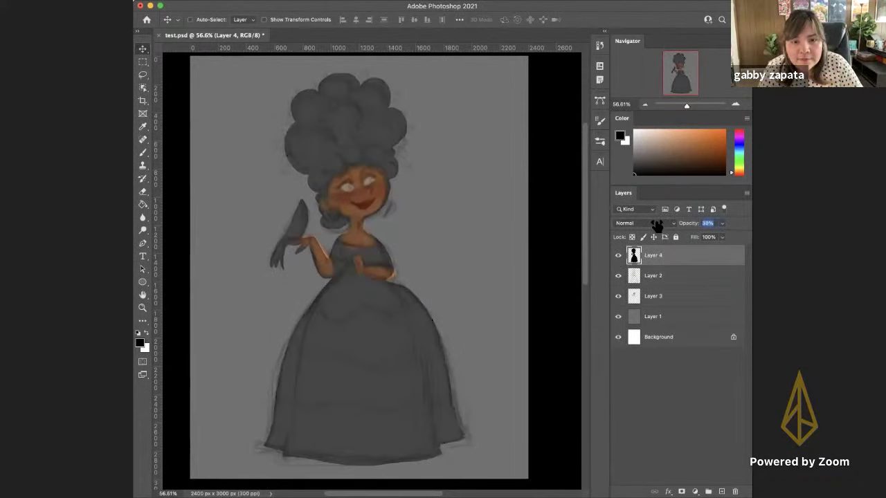
Lasso the inner openings of the six large hair curls, delete them from the silhouette, and clear the selection
key(l)
mouse_move(310, 163)
mouse_down()
mouse_move(326, 154)
mouse_move(312, 164)
mouse_up()
mouse_move(301, 99)
mouse_down()
mouse_move(316, 122)
mouse_move(308, 122)
mouse_up()
mouse_move(328, 88)
mouse_down()
mouse_move(353, 90)
mouse_move(329, 90)
mouse_up()
mouse_move(331, 104)
mouse_down()
mouse_move(342, 140)
mouse_move(367, 111)
mouse_up()
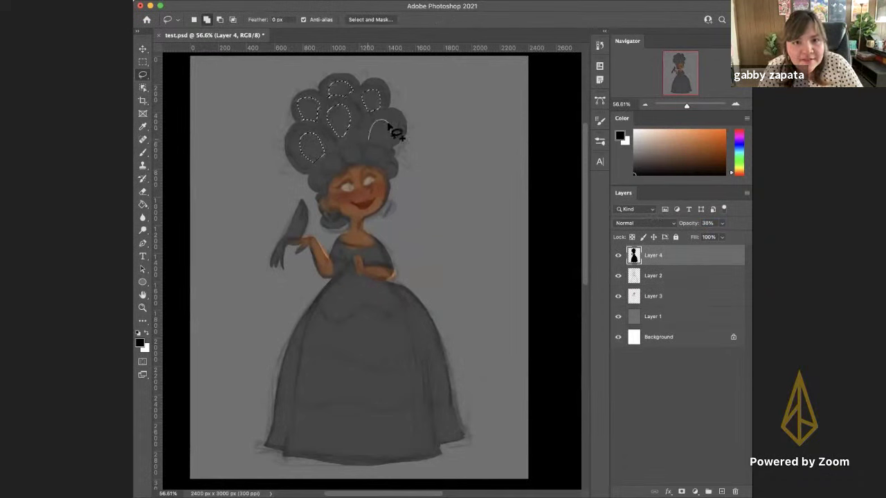
key(BackSpace)
key(super+d)
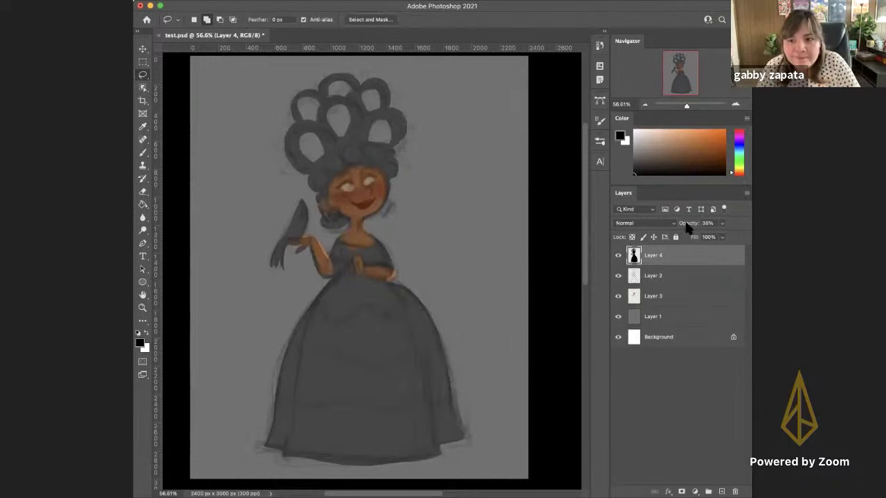
Restore the silhouette layer's opacity to 100% and hide Layer 2 and Layer 3 beneath it
drag(689, 227, 750, 241)
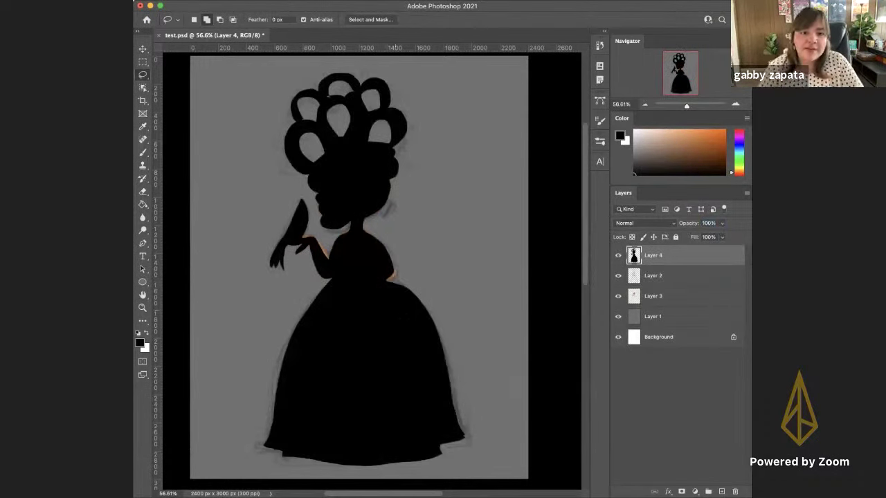
scroll(427, 302, down, 3)
scroll(402, 350, up, 2)
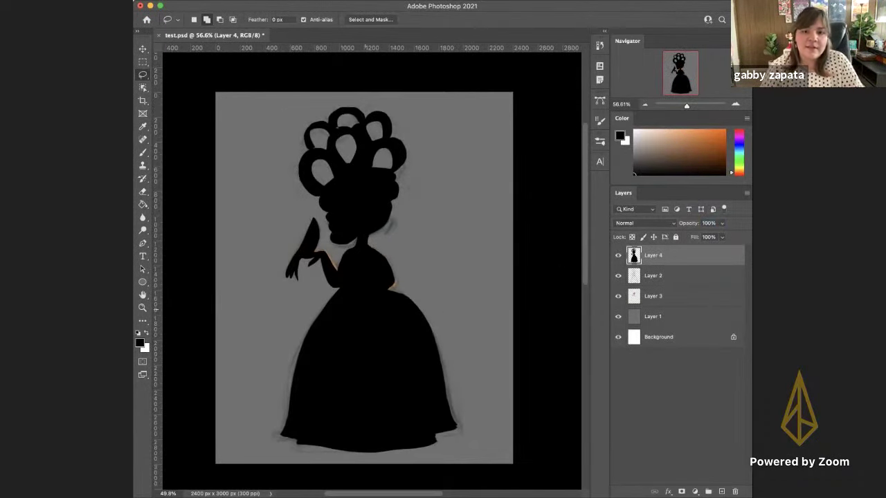
drag(618, 278, 615, 302)
click(618, 296)
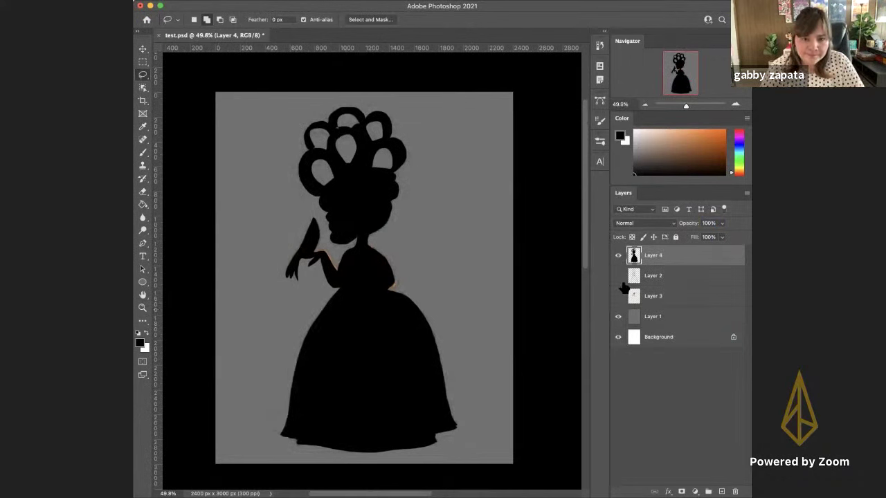
Show Layer 2 and Layer 3 again and erase a small gap between the rear arm and torso in the silhouette
click(618, 275)
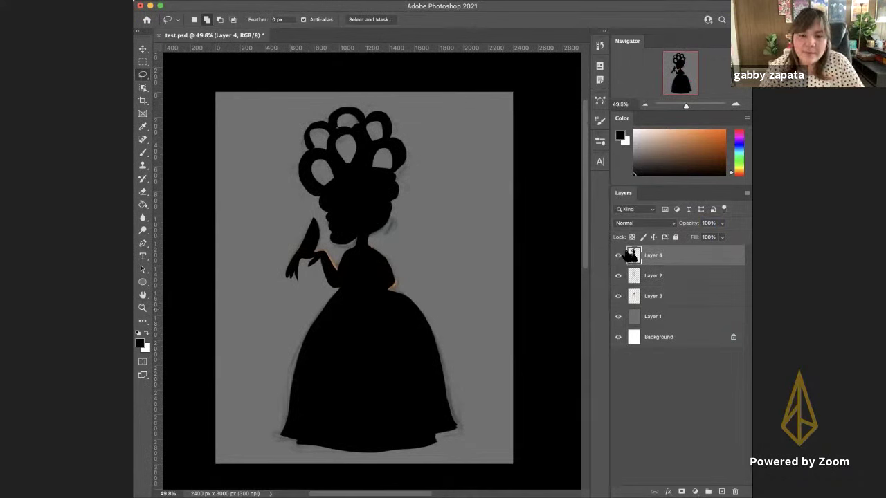
key(b)
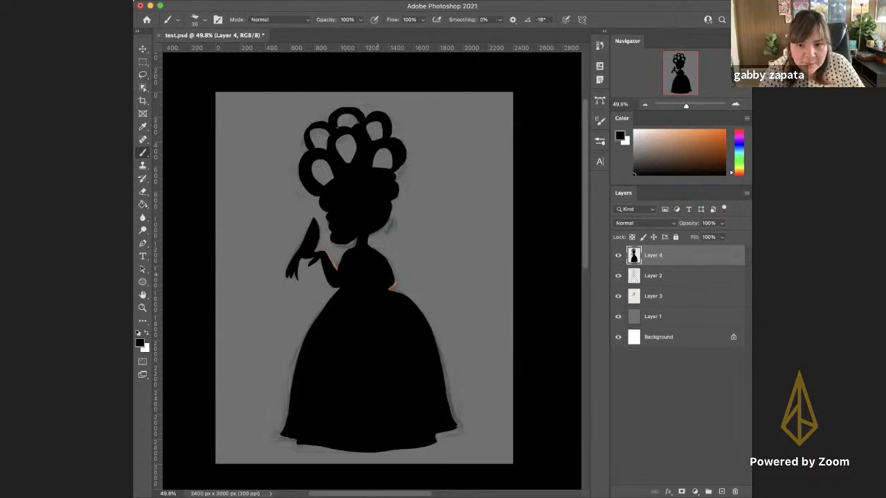
key(e)
drag(379, 268, 378, 280)
key(b)
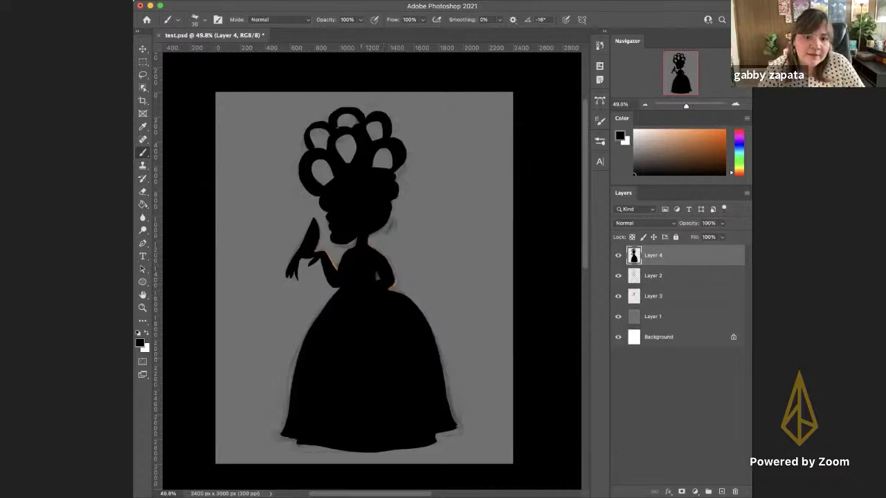
Hide the silhouette on Layer 4, make the Layer 2 sketch active, and compare the drawing with and without it
click(618, 255)
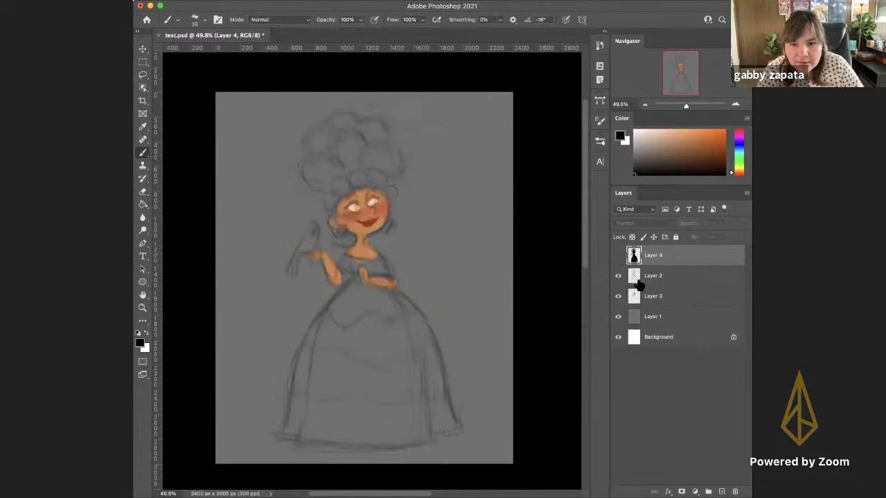
click(637, 279)
click(632, 298)
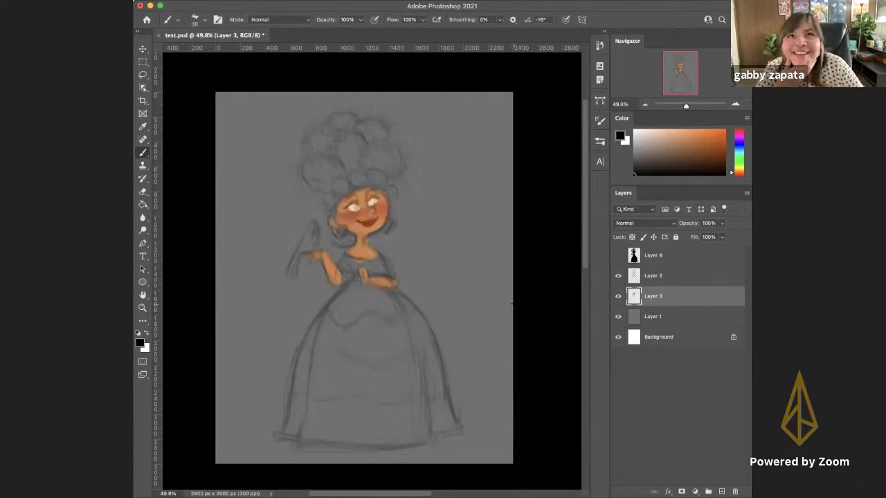
click(635, 279)
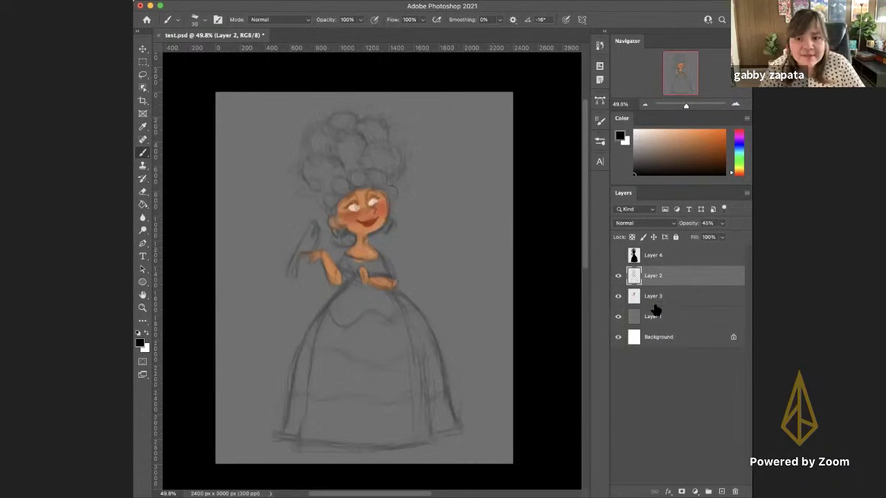
click(618, 275)
click(619, 276)
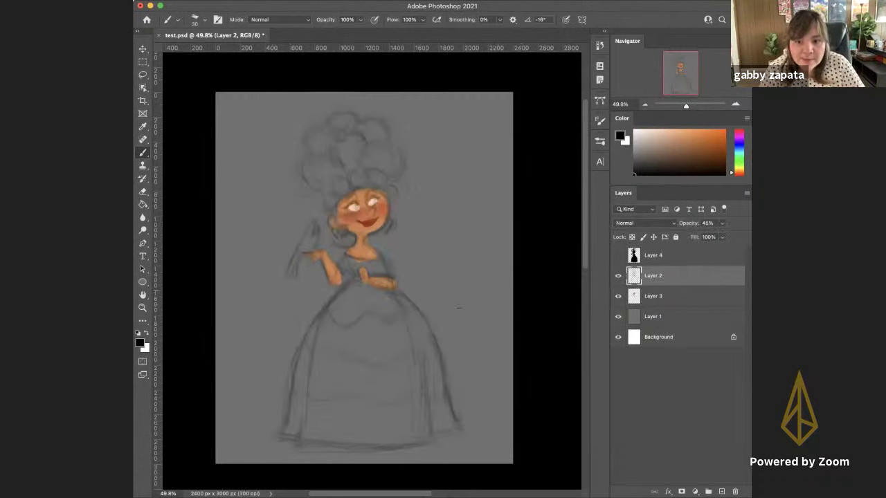
Try warping the Layer 2 sketch to pull the bodice and updo inward, and undo the warp
key(ctrl+t)
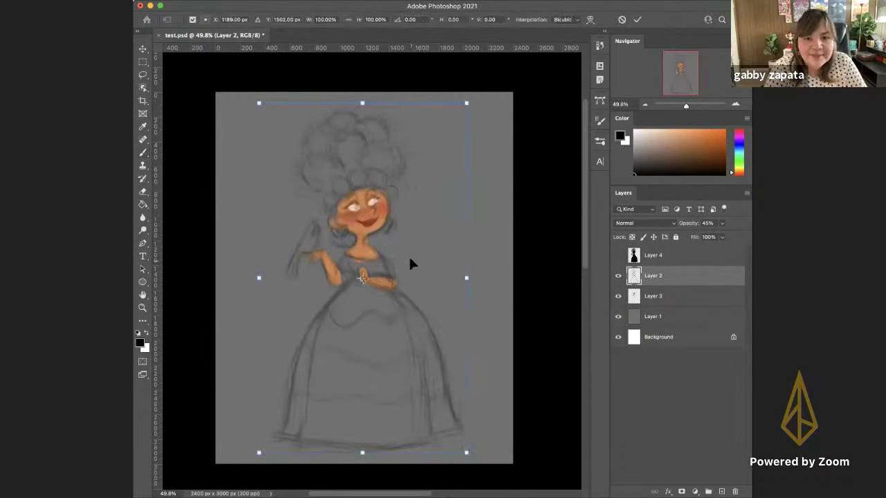
right_click(403, 252)
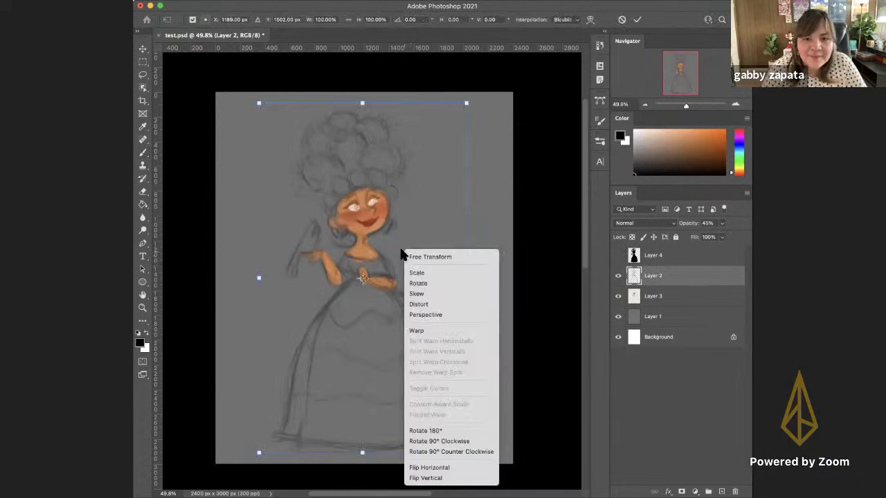
click(415, 331)
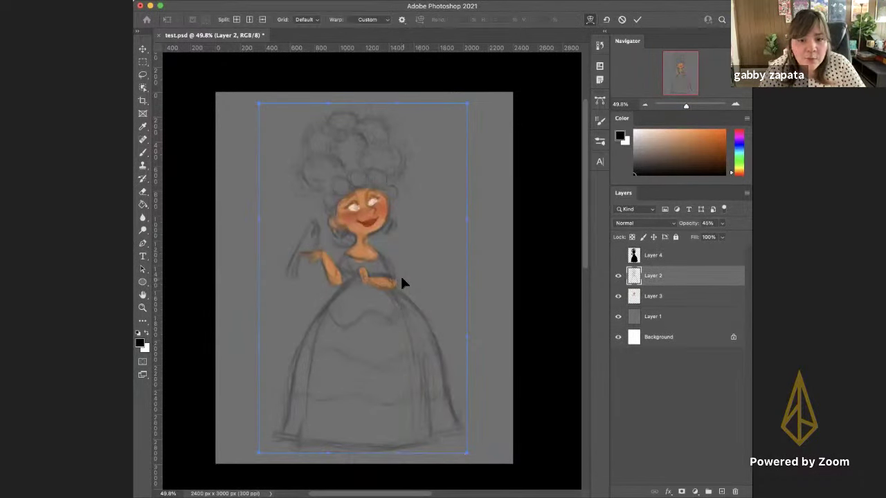
drag(394, 280, 339, 283)
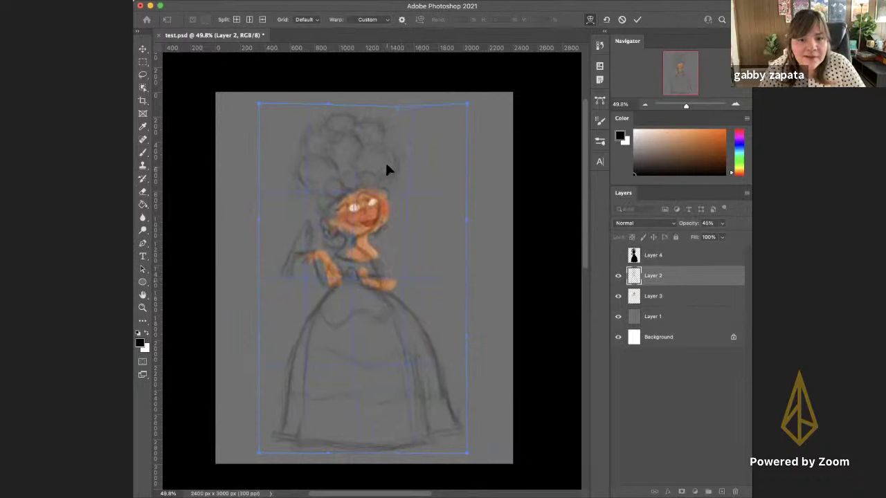
key(Return)
key(b)
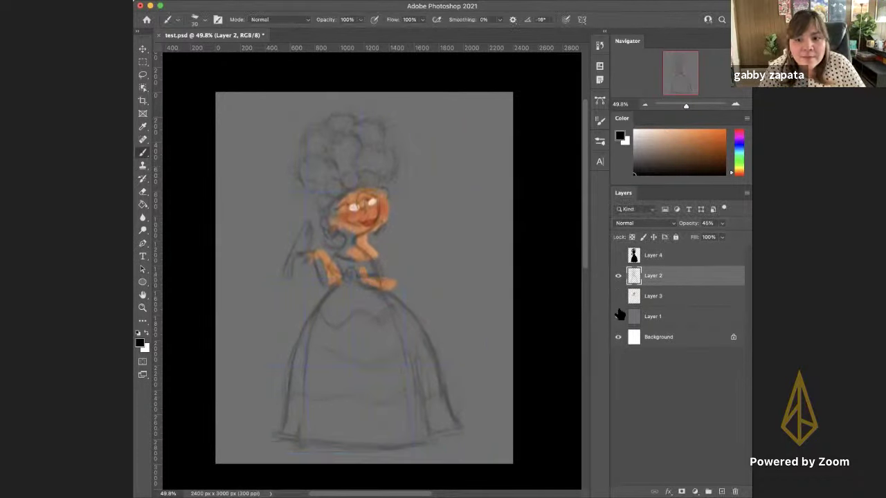
click(618, 297)
key(super+z)
key(super+z)
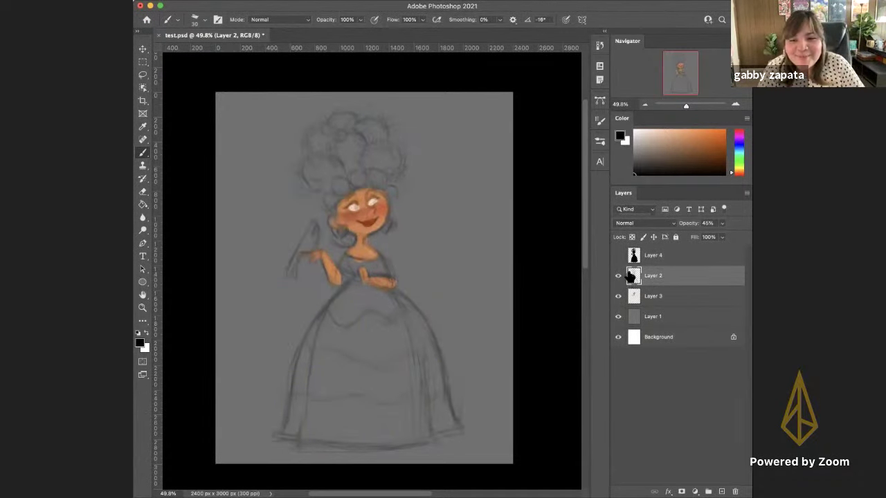
key(v)
drag(369, 314, 367, 304)
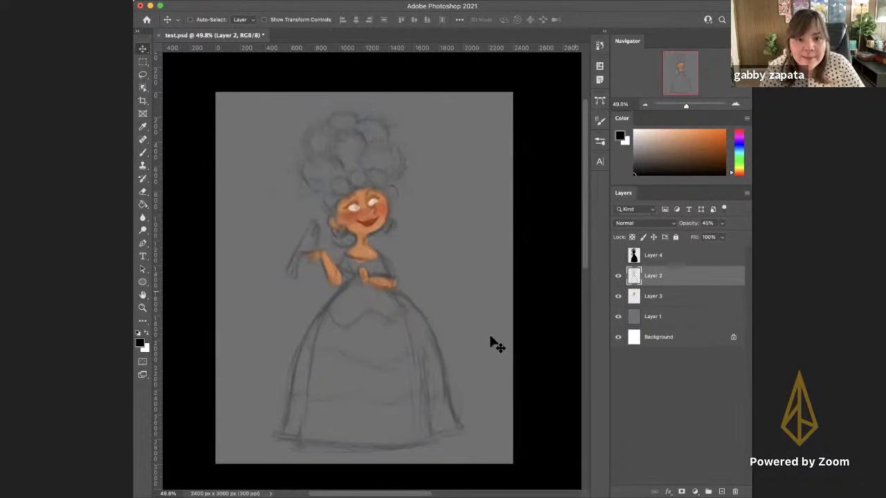
key(b)
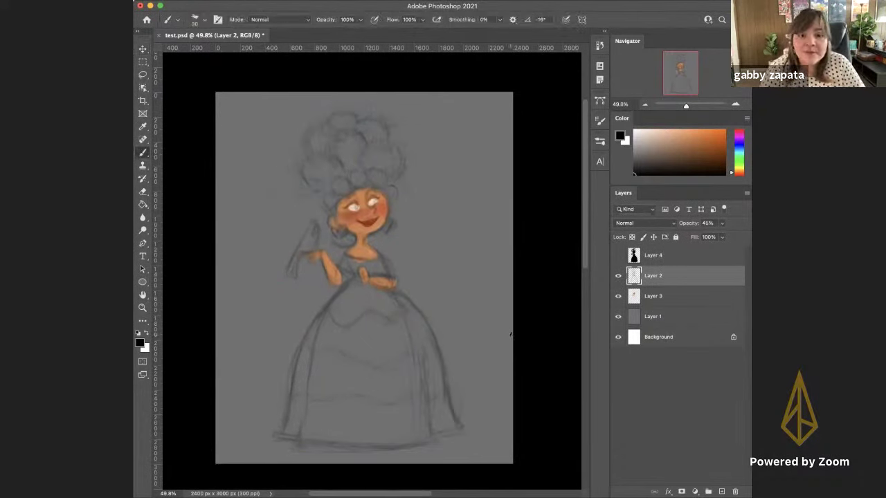
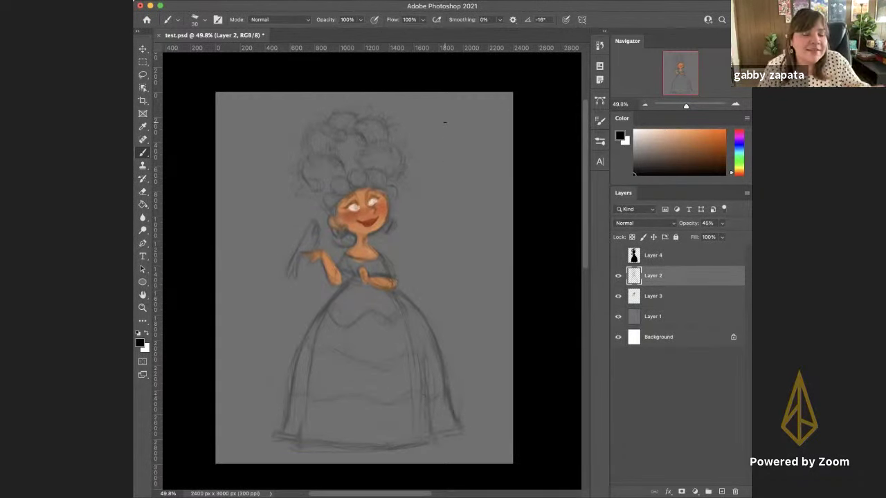
click(618, 277)
click(618, 276)
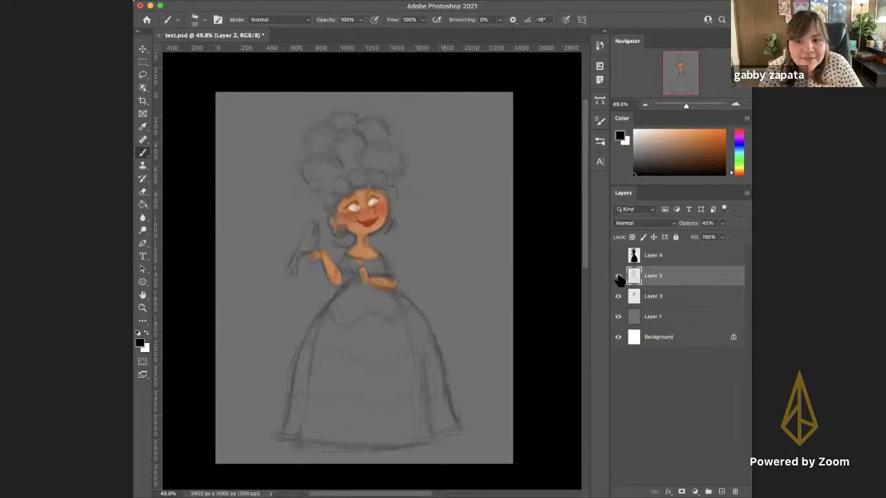
On Layer 3, choose a dark grey-brown based on the eye color and paint the near eye's upper lash line
click(650, 296)
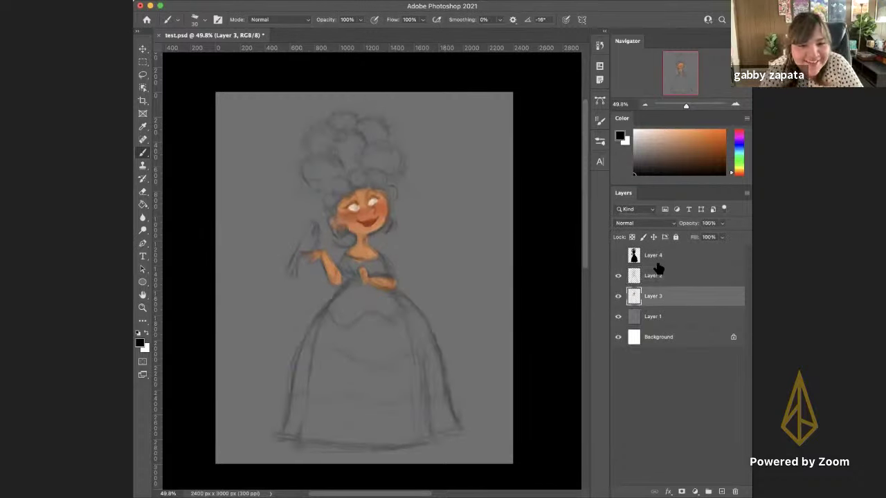
alt+click(359, 228)
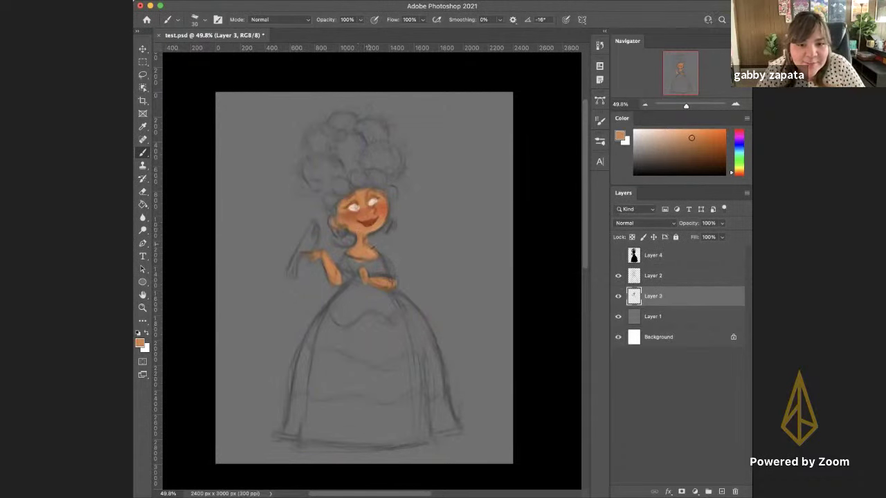
key(super+space)
drag(354, 259, 374, 269)
scroll(350, 270, up, 4)
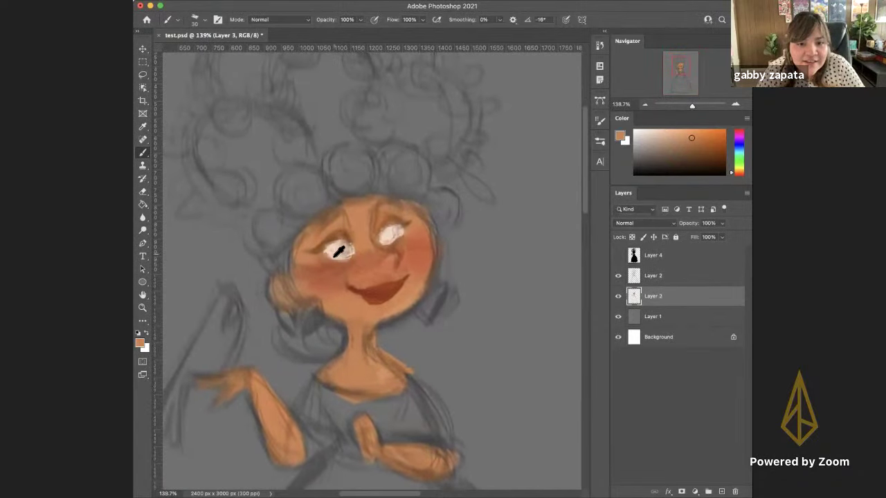
alt+click(340, 253)
click(647, 163)
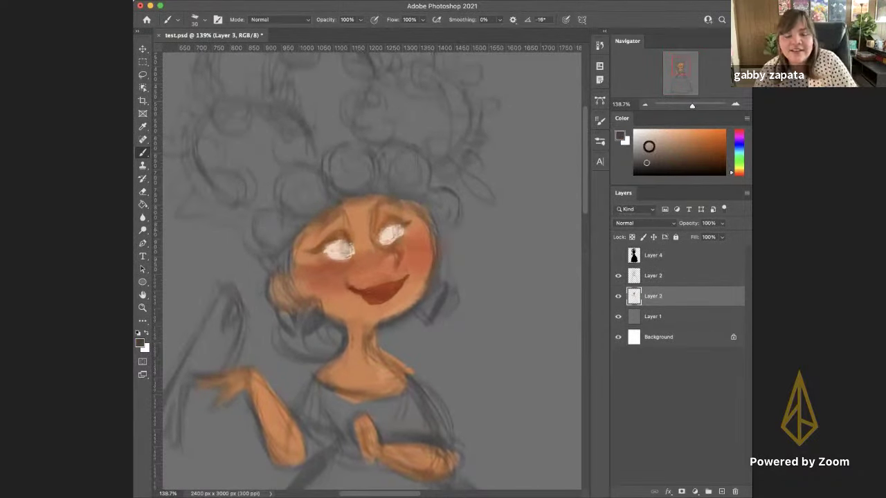
mouse_move(344, 249)
mouse_down()
mouse_move(350, 243)
mouse_move(334, 239)
mouse_move(320, 251)
mouse_move(350, 242)
mouse_move(327, 242)
mouse_up()
Darken the near eye's lash line, extend it into an outer wing, and tidy its edges with sampled skin color
alt+click(322, 245)
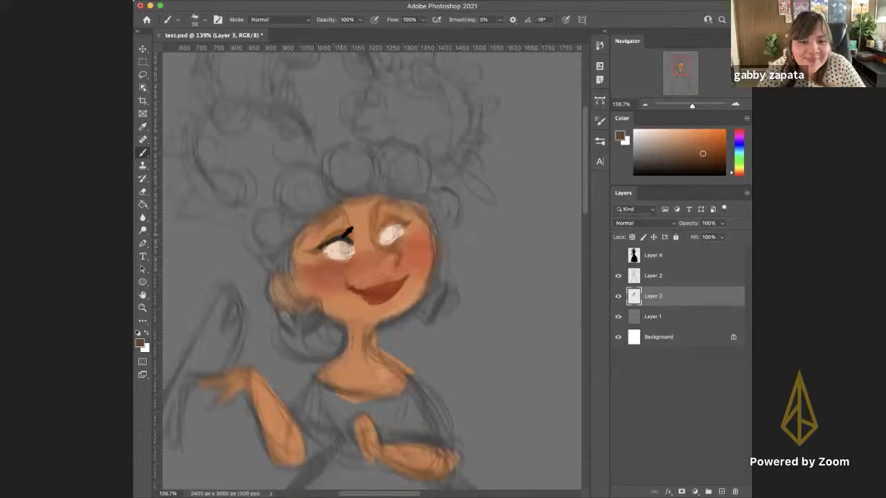
alt+click(344, 239)
mouse_move(331, 243)
mouse_down()
mouse_move(302, 250)
mouse_move(317, 252)
mouse_up()
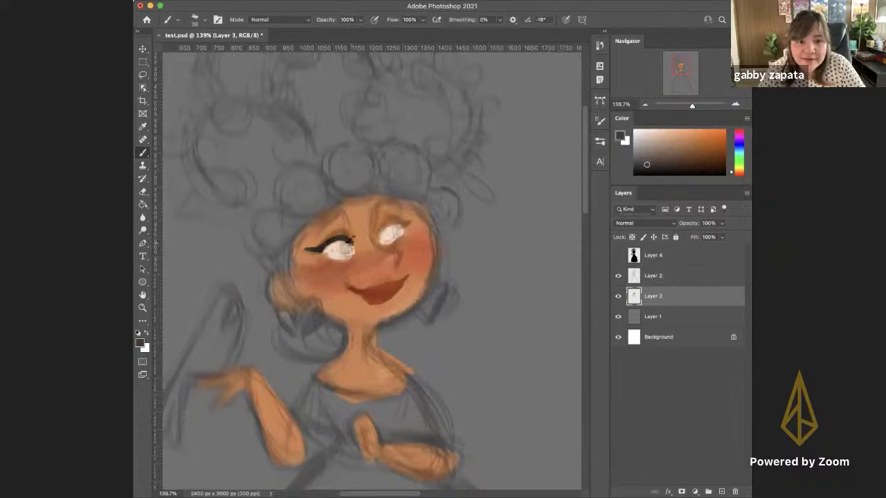
alt+click(304, 245)
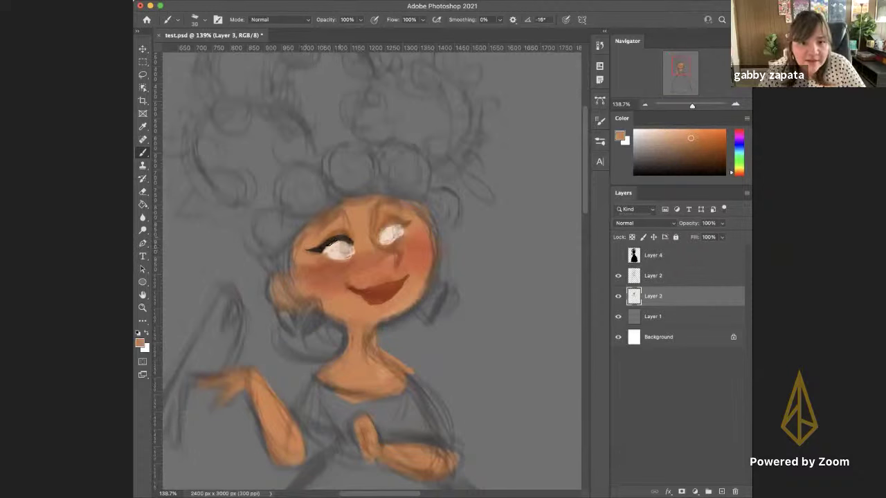
Paint a matching dark upper lash line with an outer flick on the far eye using sampled colors
alt+click(350, 243)
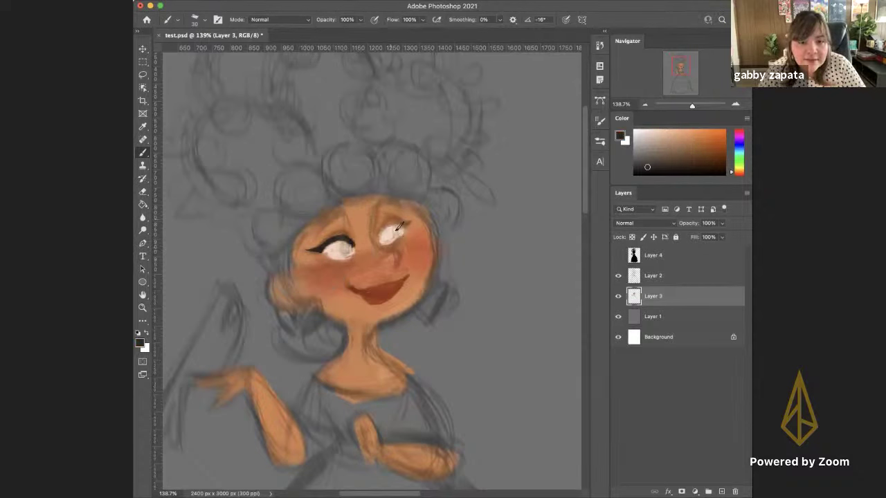
mouse_move(382, 234)
mouse_down()
mouse_move(383, 210)
mouse_move(396, 210)
mouse_move(384, 209)
mouse_move(412, 218)
mouse_up()
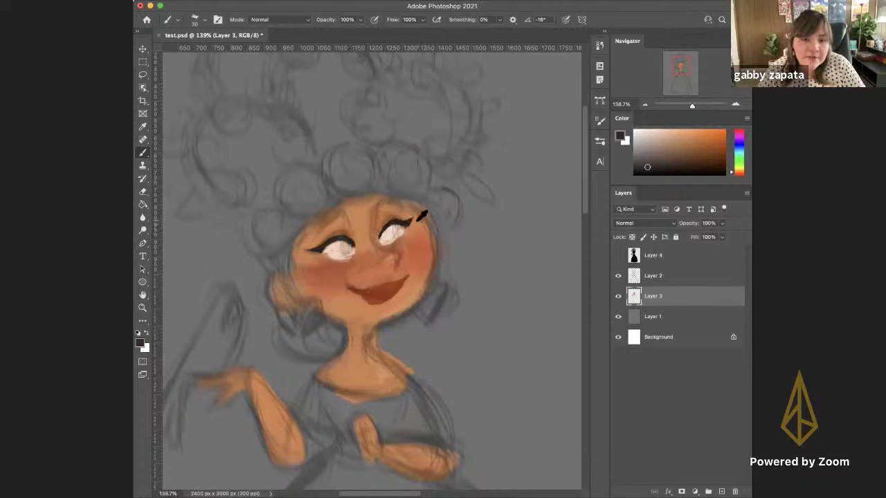
alt+click(409, 220)
drag(410, 221, 408, 231)
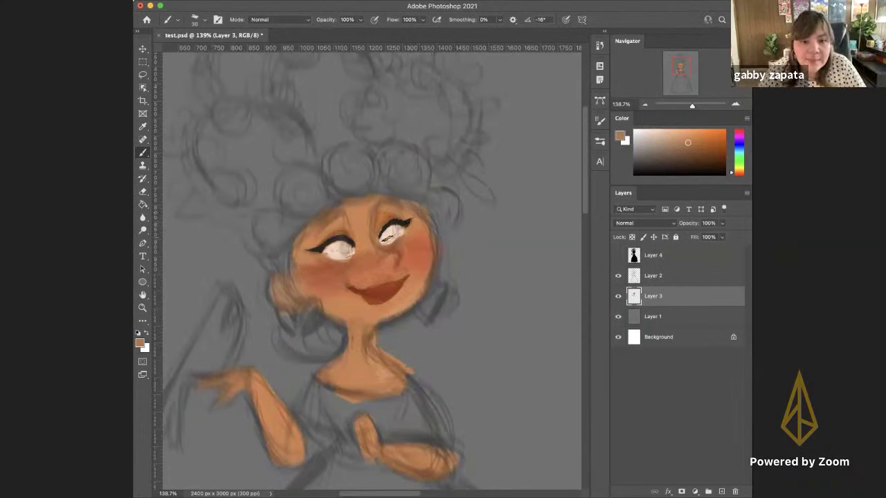
Strengthen the near eye's inner lash corner and clean up the far eye's white with sampled colors
alt+click(354, 243)
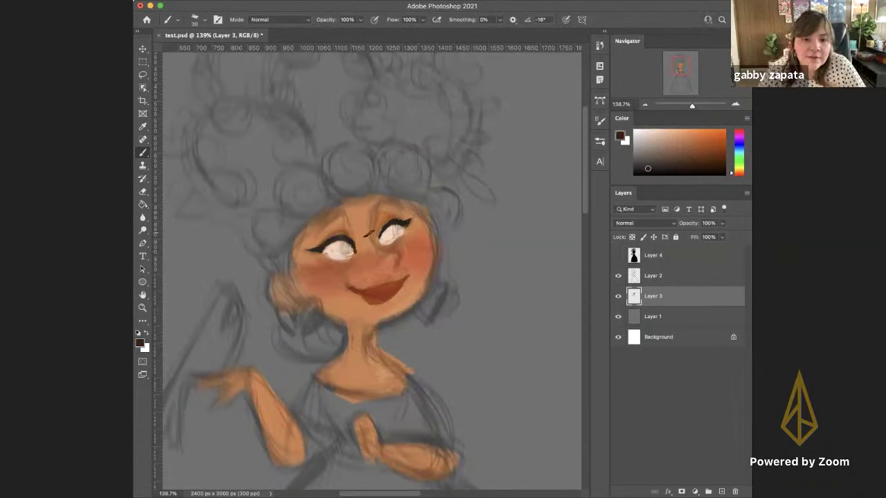
mouse_move(398, 238)
mouse_down()
mouse_move(385, 243)
mouse_move(399, 233)
mouse_up()
alt+click(390, 236)
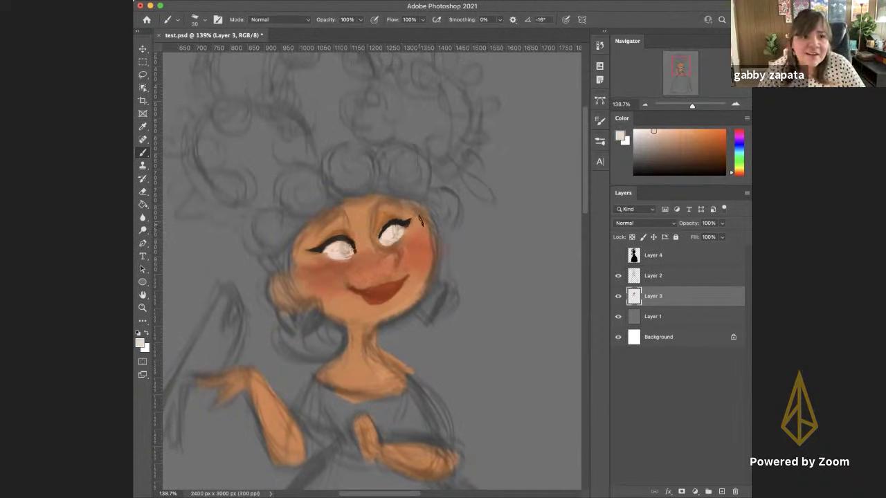
Choose a dark brown and paint rounded irises in both eyes, set beneath the upper lash lines
alt+click(382, 220)
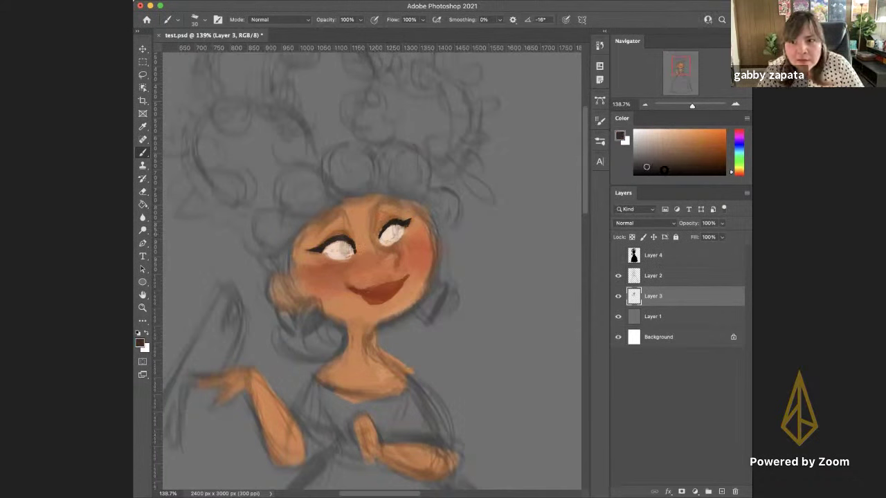
click(672, 165)
drag(672, 165, 674, 164)
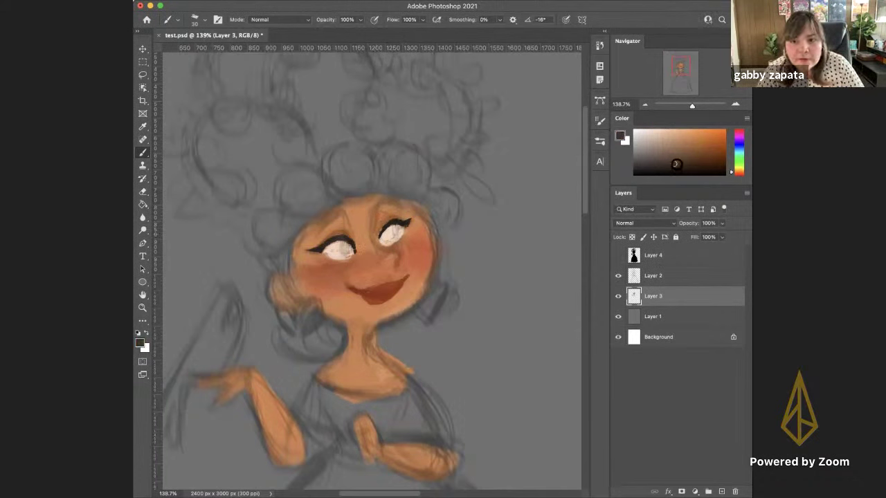
mouse_move(339, 247)
mouse_down()
mouse_move(351, 242)
mouse_move(346, 252)
mouse_move(342, 244)
mouse_move(350, 254)
mouse_up()
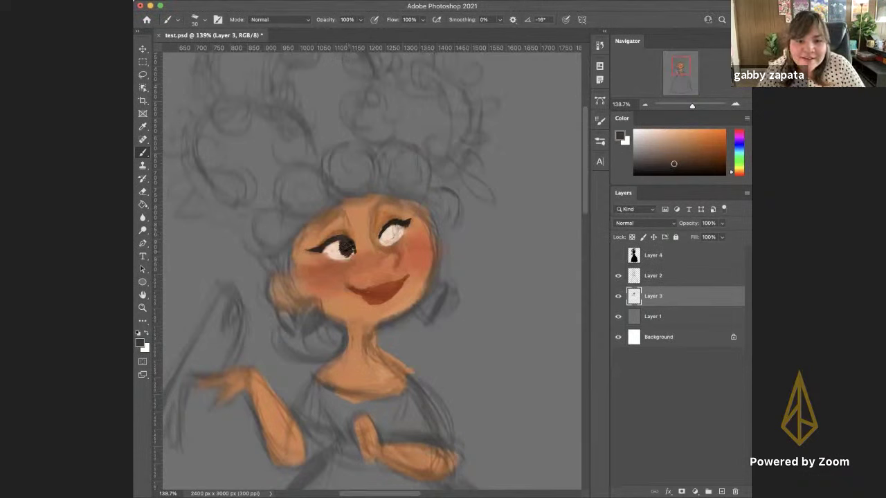
drag(393, 232, 396, 232)
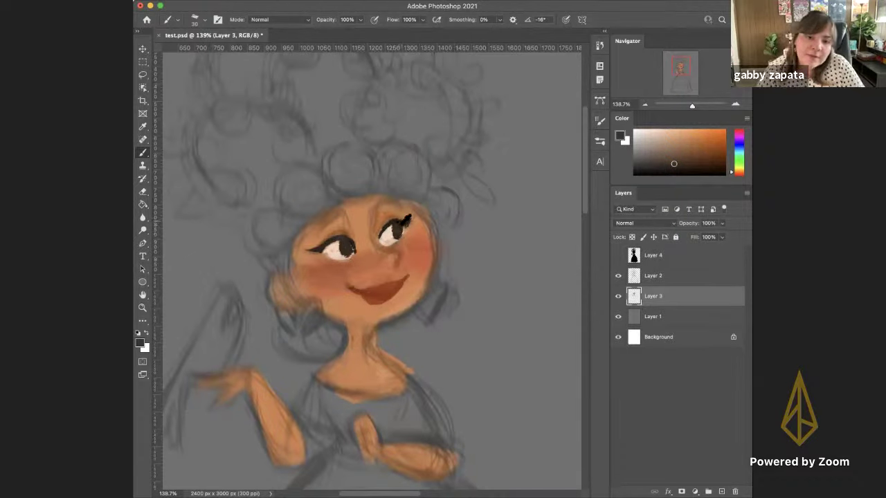
alt+click(401, 226)
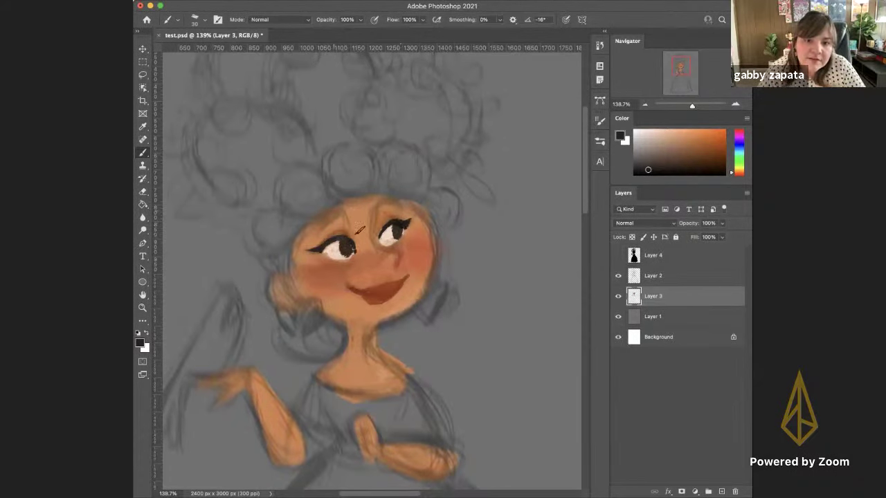
drag(372, 273, 295, 215)
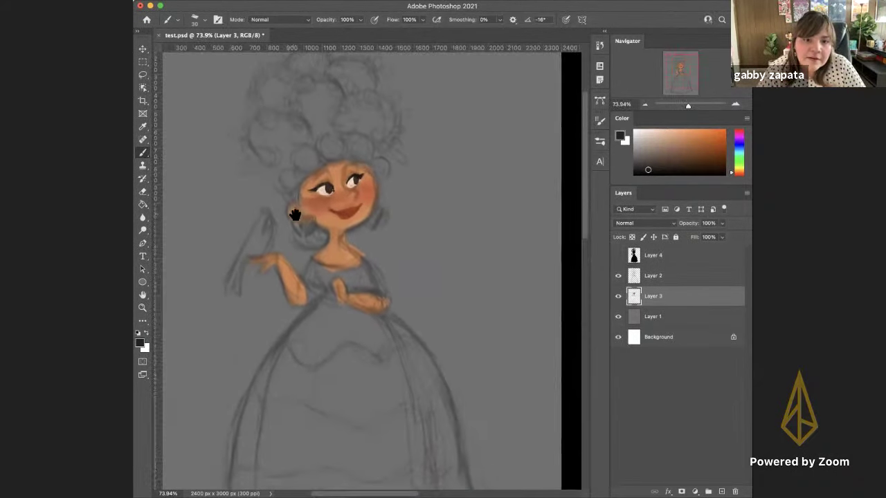
scroll(303, 243, up, 2)
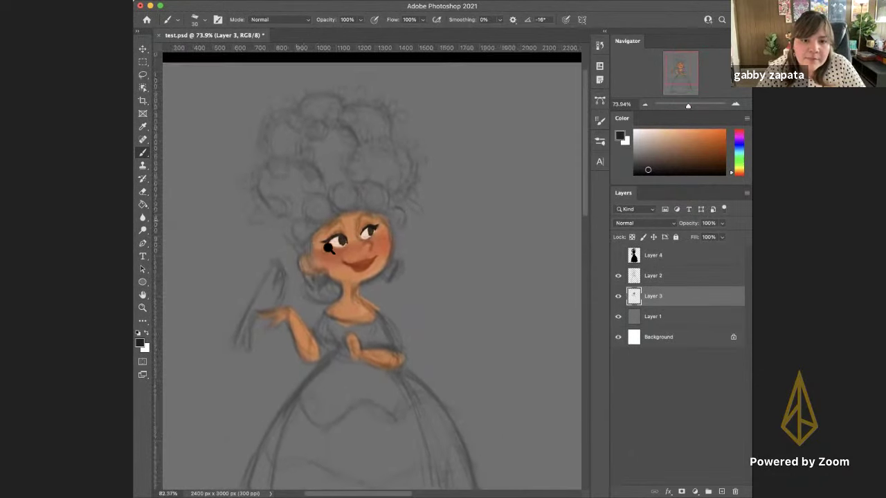
scroll(328, 246, down, 4)
scroll(300, 243, up, 1)
shift+click(653, 277)
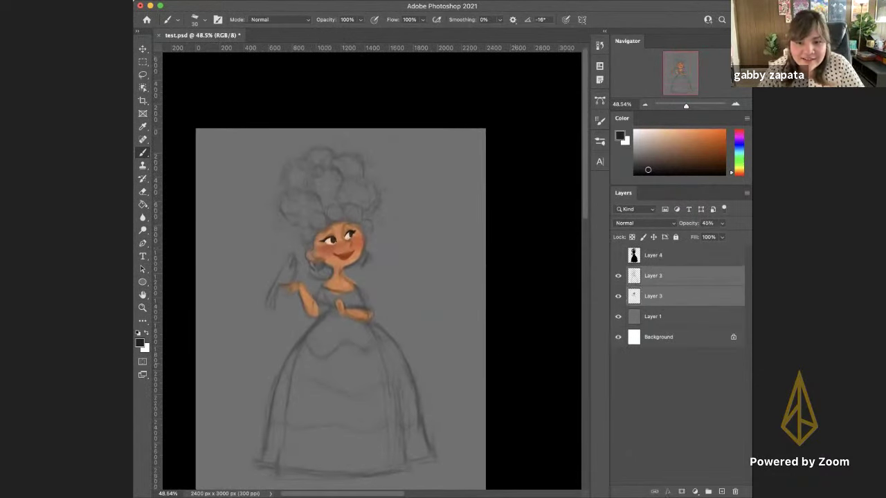
key(super+t)
right_click(366, 287)
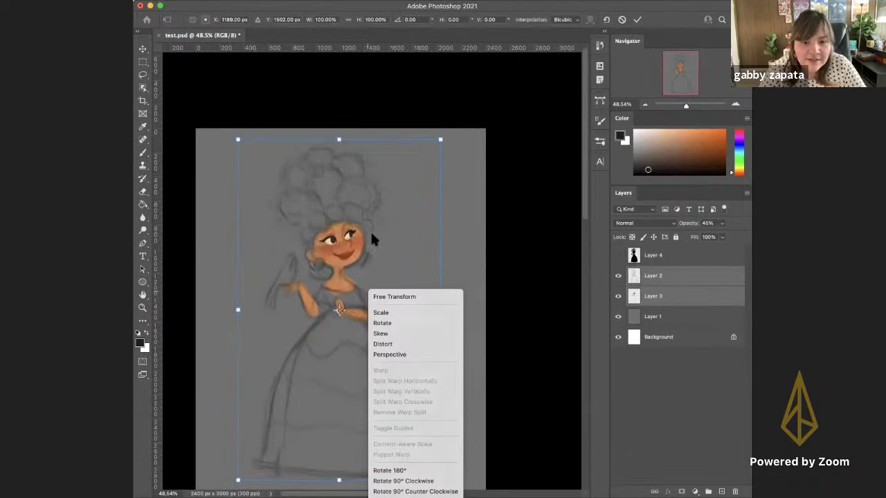
key(Escape)
key(Escape)
Hide Layers 2 and 3, show the Layer 4 silhouette, and examine the figure's overall shape at several sizes
drag(618, 276, 618, 296)
click(618, 256)
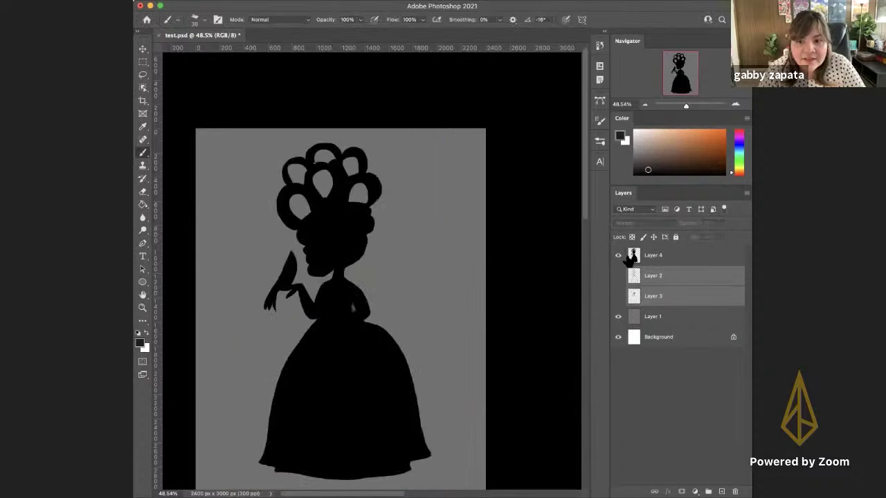
click(634, 256)
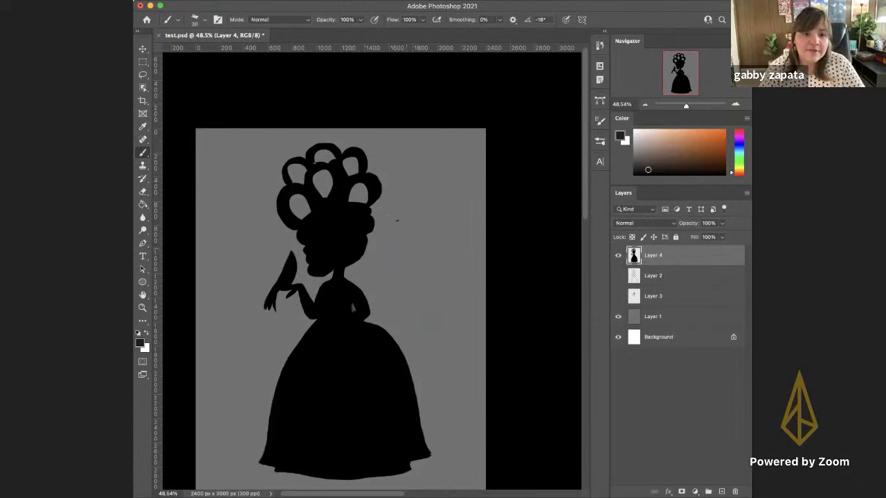
mouse_move(386, 307)
mouse_down()
mouse_move(319, 302)
mouse_move(388, 297)
mouse_up()
key(super+z)
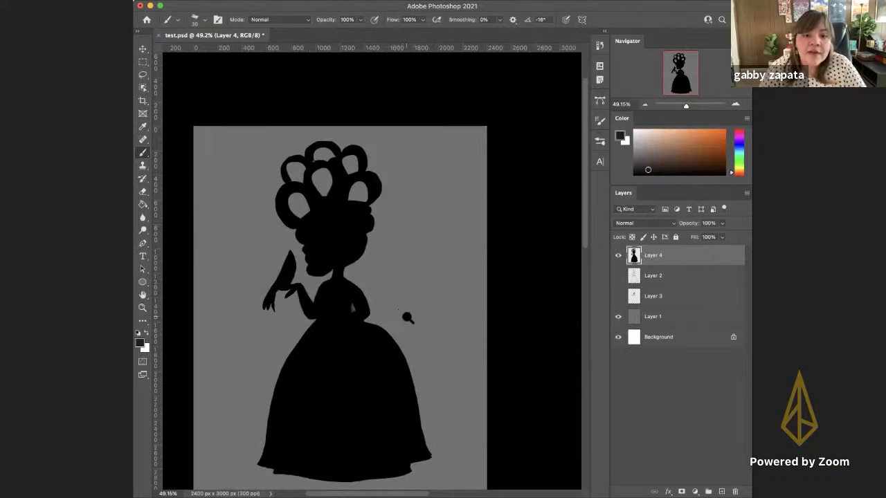
drag(407, 317, 415, 293)
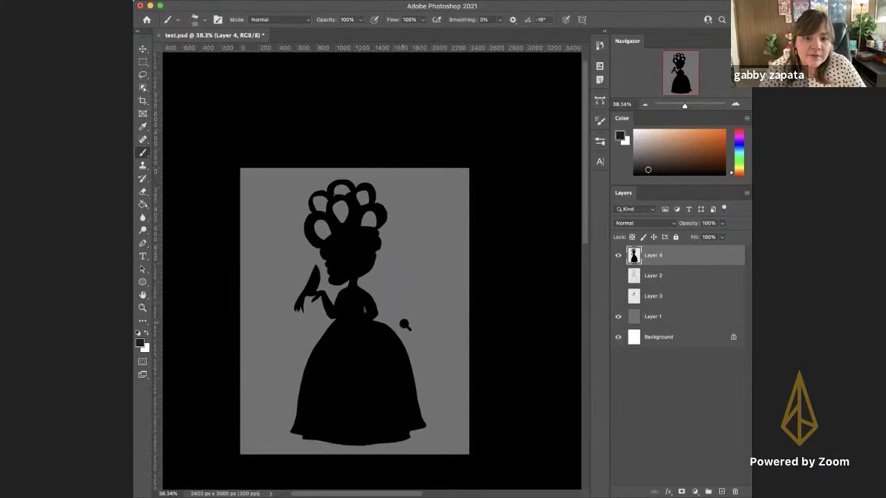
mouse_move(404, 325)
mouse_down()
mouse_move(392, 313)
mouse_move(412, 317)
mouse_up()
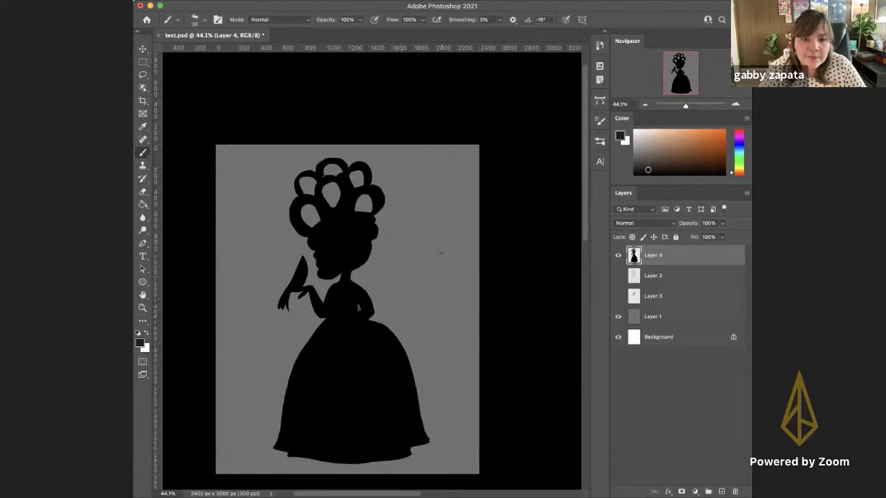
scroll(309, 298, up, 1)
scroll(309, 298, down, 1)
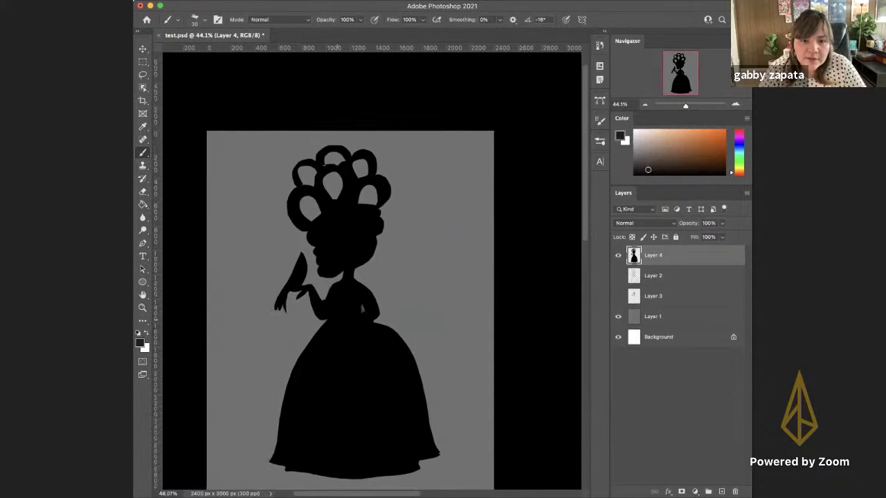
scroll(310, 297, up, 2)
scroll(309, 297, down, 2)
scroll(309, 298, right, 1)
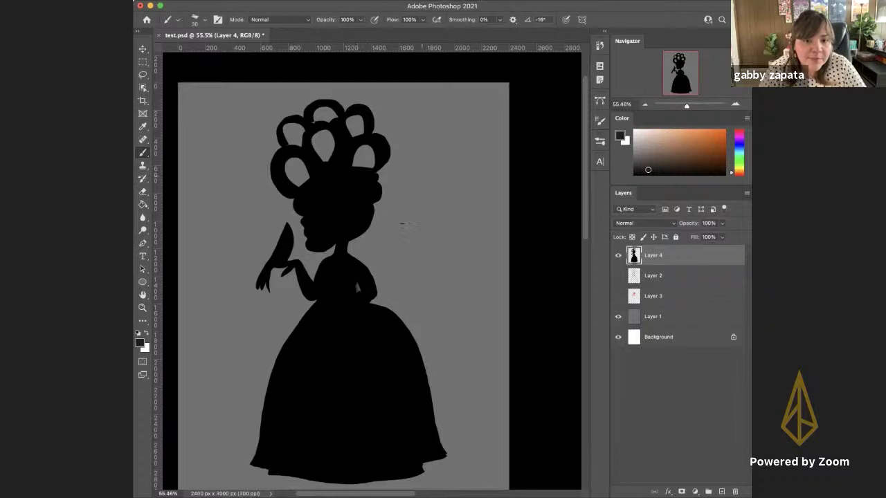
scroll(403, 317, down, 3)
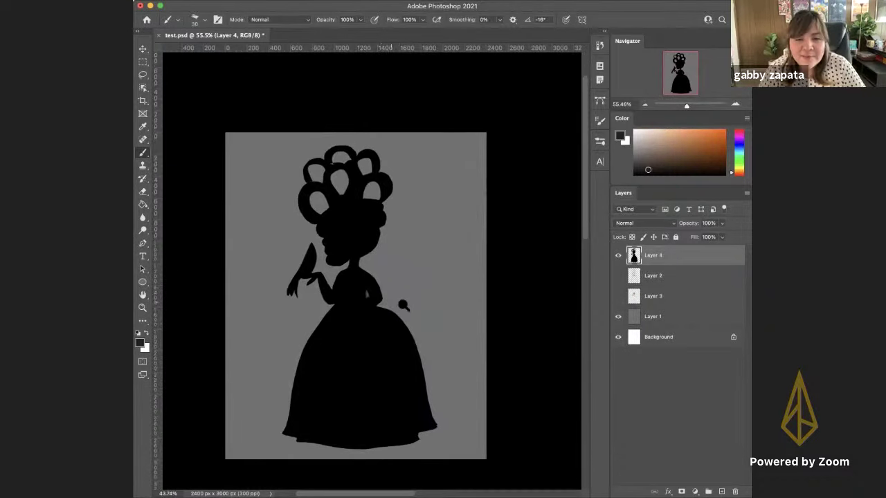
Flip Layers 2, 3 and 4 horizontally together, then hide the Layer 4 silhouette and return to Layer 3
click(618, 275)
click(618, 297)
shift+click(658, 295)
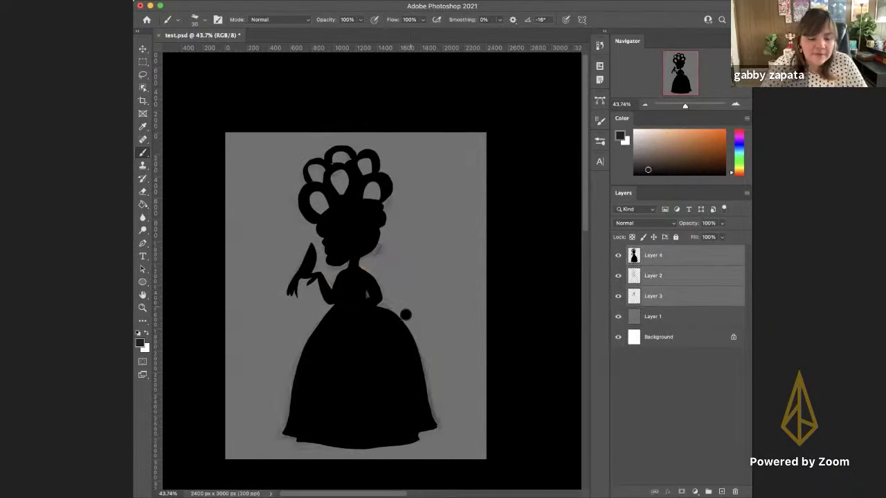
key(ctrl+t)
right_click(385, 303)
click(419, 497)
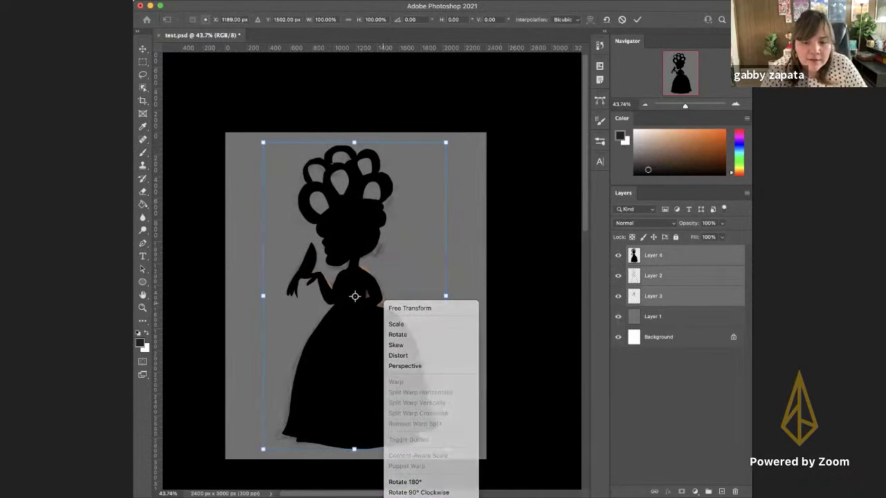
key(Return)
click(618, 255)
click(636, 296)
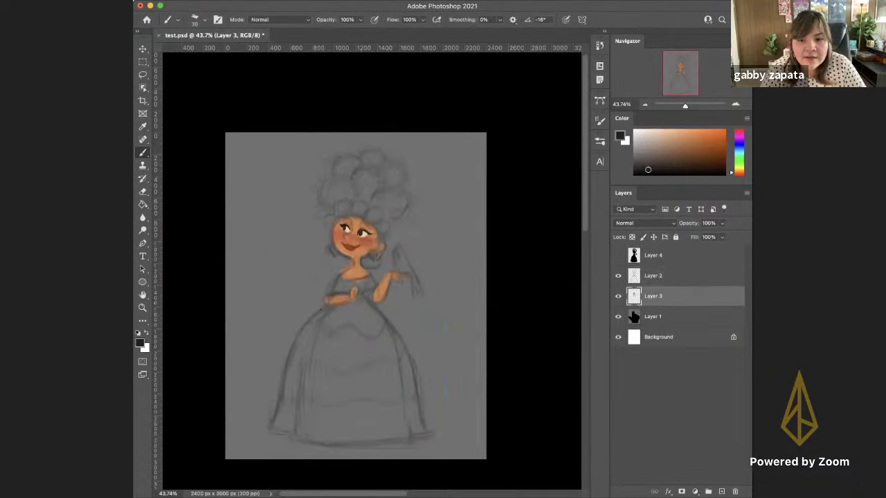
Clean up the irises with sampled eye-white and dark colors, and add thin dark marks above the eyes
drag(336, 256, 401, 263)
drag(395, 235, 367, 275)
alt+click(362, 253)
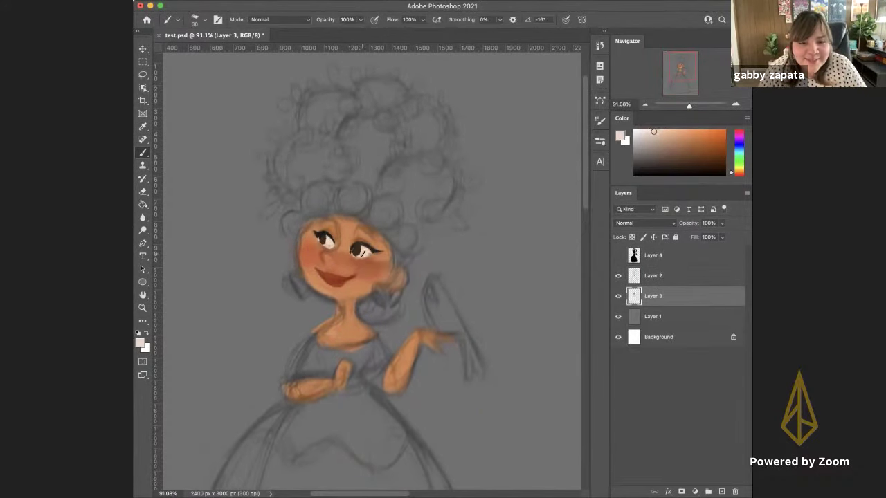
alt+click(360, 249)
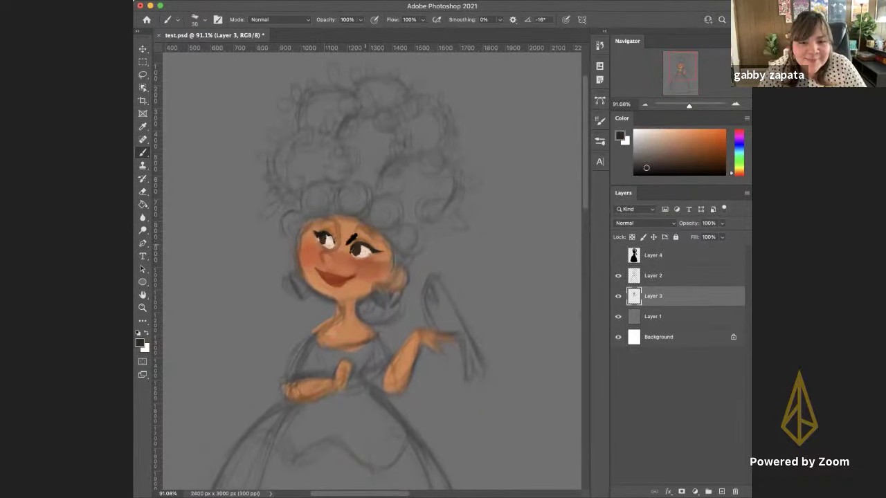
alt+click(325, 234)
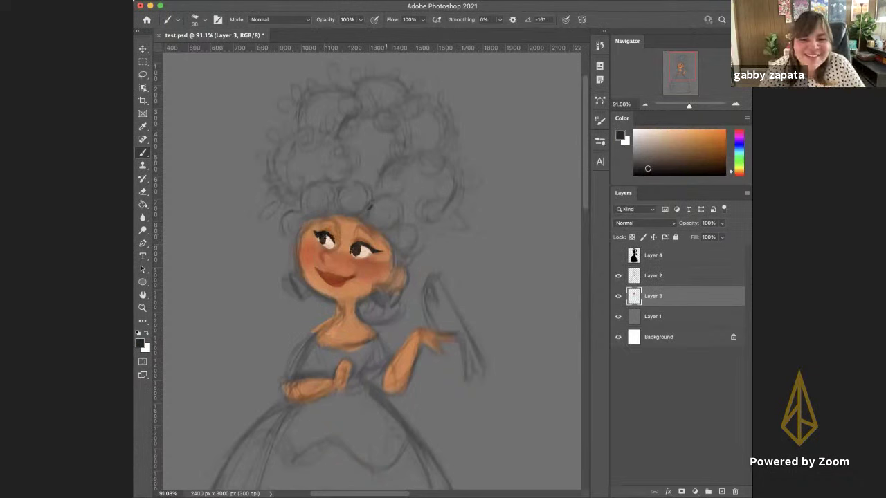
alt+click(363, 243)
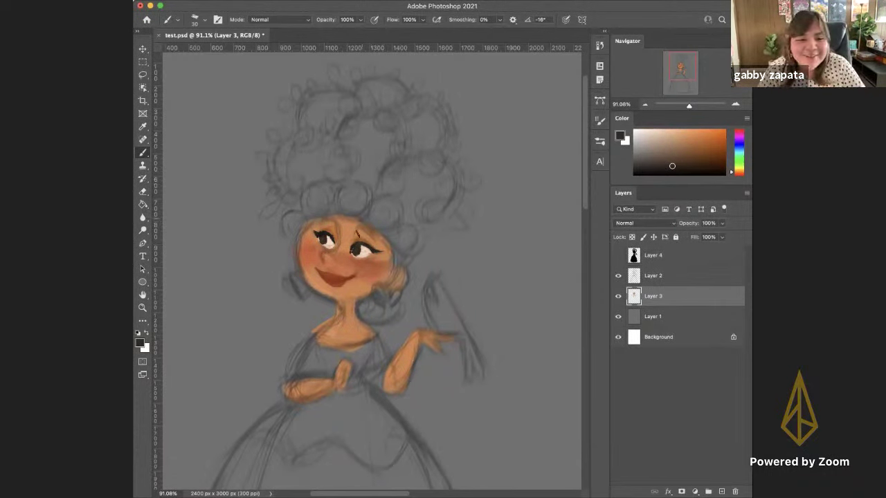
alt+click(320, 233)
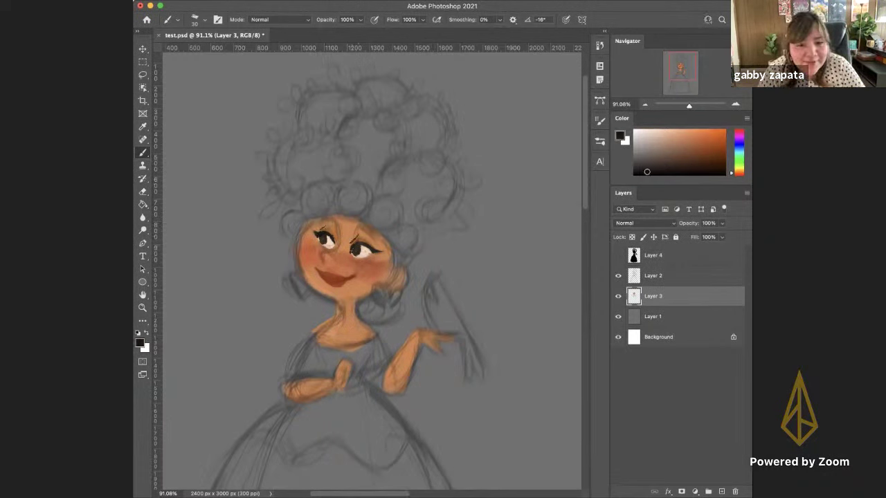
Mix progressively darker orange-browns from the sampled skin color and shade the side of the nose
alt+click(344, 256)
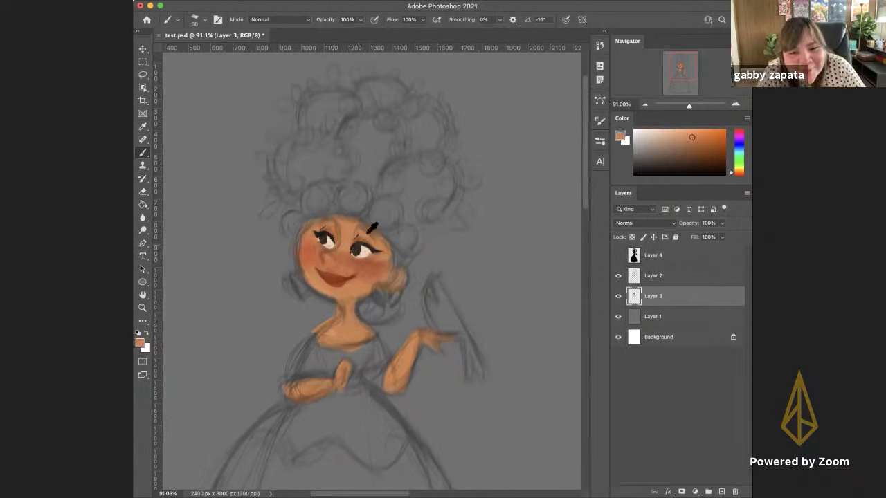
click(621, 137)
click(465, 340)
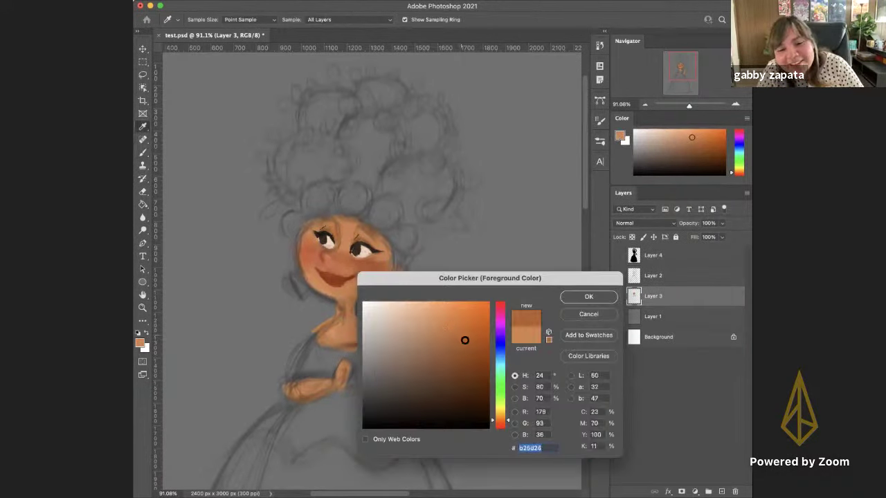
click(588, 296)
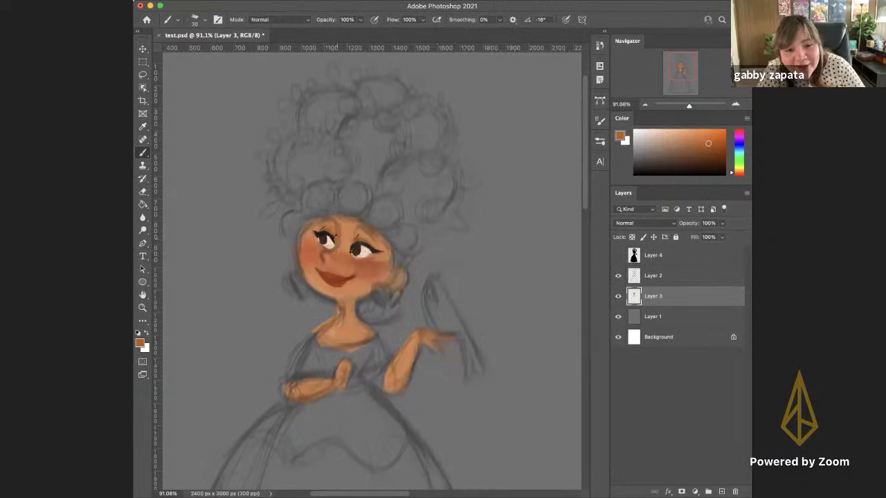
click(620, 136)
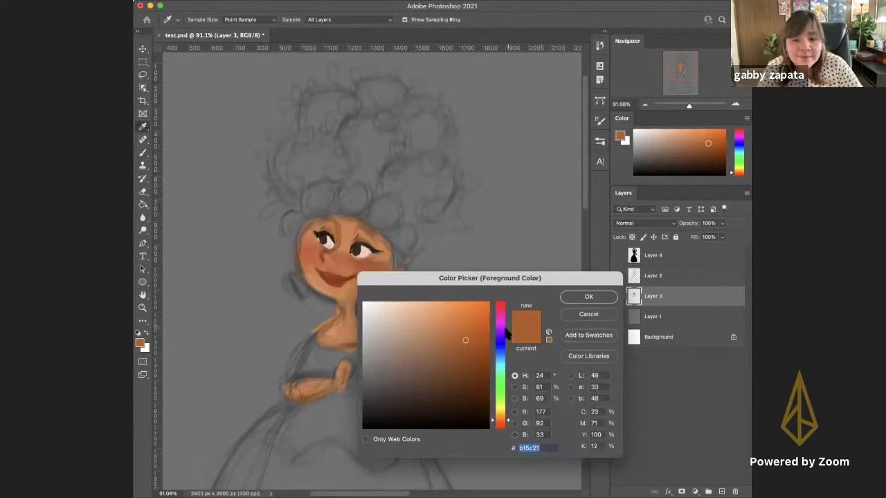
drag(466, 355, 477, 356)
key(Return)
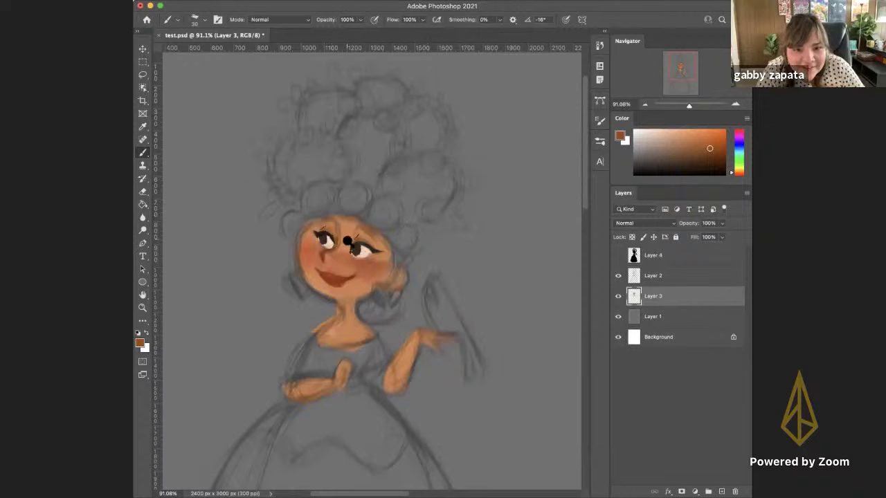
Touch up the far eye with sampled darks and define the nose more strongly with a deep reddish brown based on the lips
alt+click(326, 239)
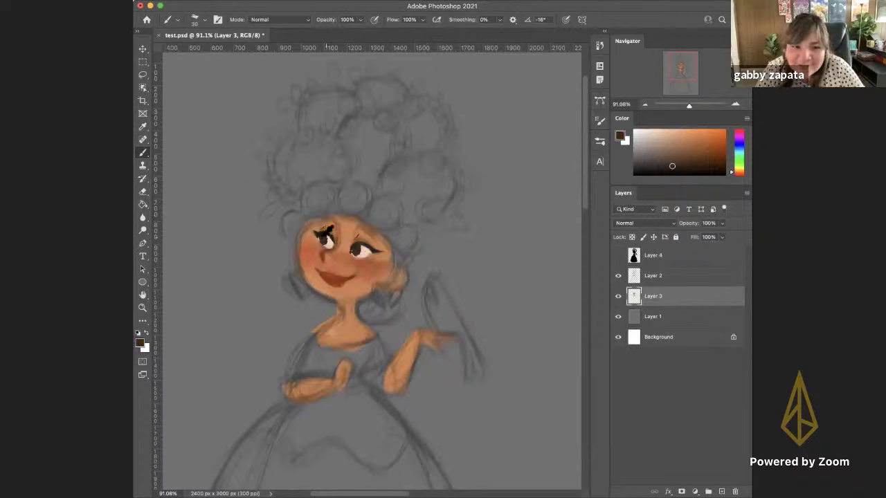
alt+click(322, 239)
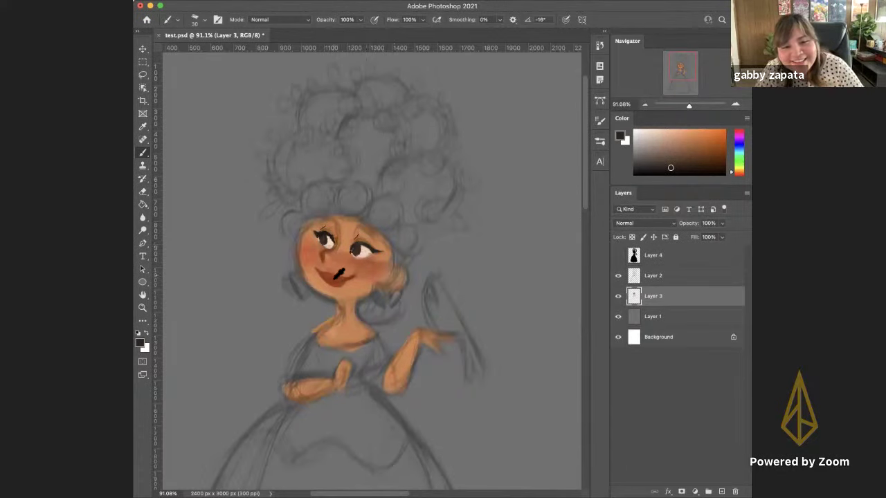
alt+click(335, 277)
mouse_move(390, 302)
mouse_down()
mouse_move(376, 302)
mouse_move(367, 243)
mouse_move(370, 282)
mouse_move(365, 260)
mouse_move(351, 258)
mouse_move(351, 266)
mouse_up()
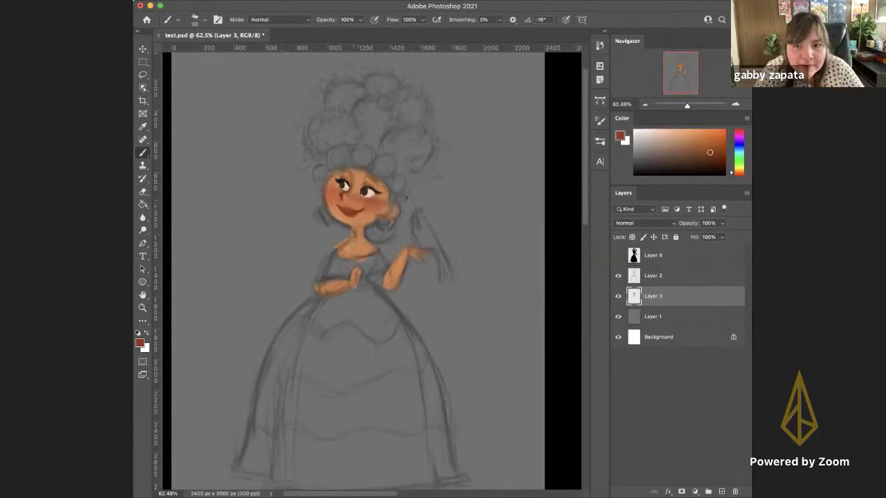
scroll(360, 191, up, 3)
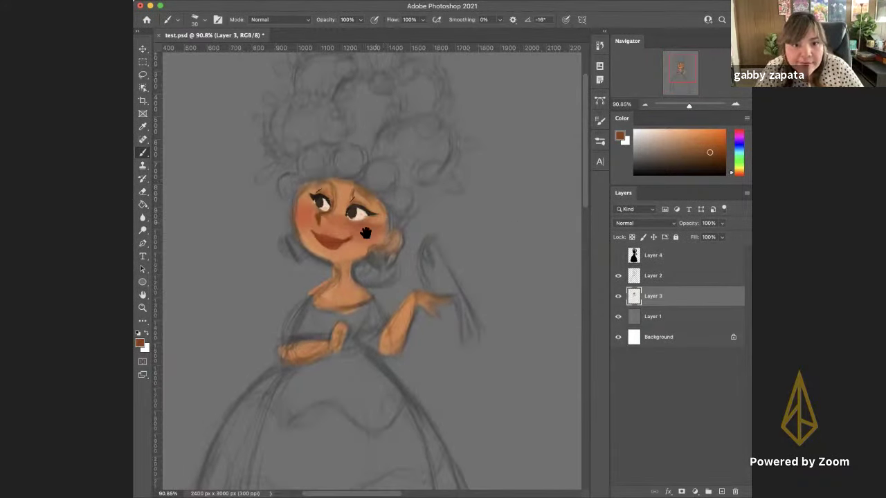
mouse_move(366, 233)
mouse_down()
mouse_move(384, 192)
mouse_move(361, 238)
mouse_up()
scroll(393, 257, down, 3)
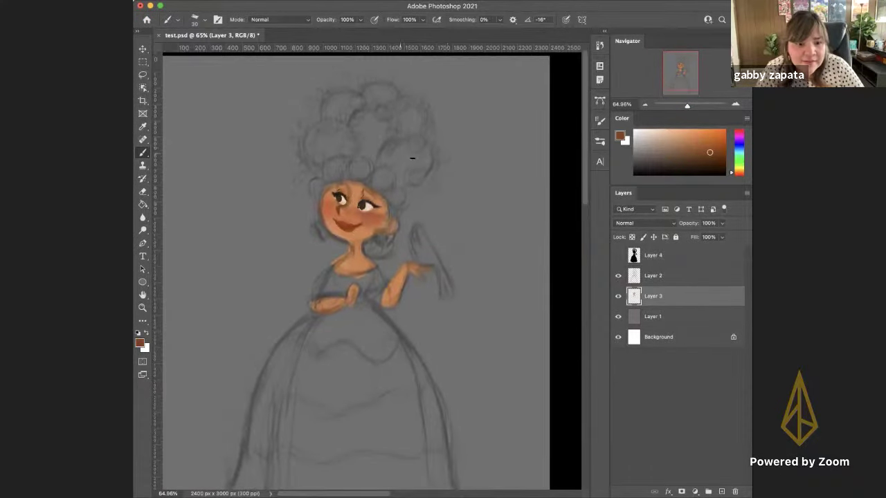
scroll(355, 253, up, 1)
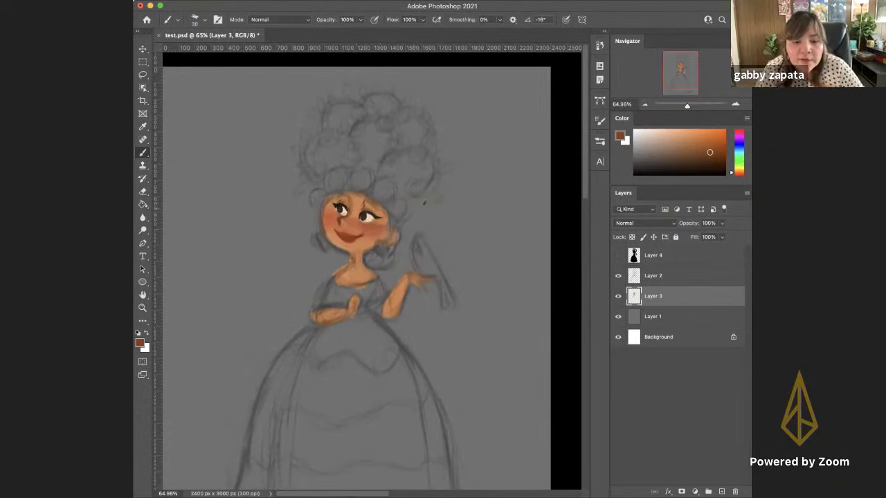
mouse_move(367, 270)
mouse_down()
mouse_move(367, 237)
mouse_move(362, 247)
mouse_up()
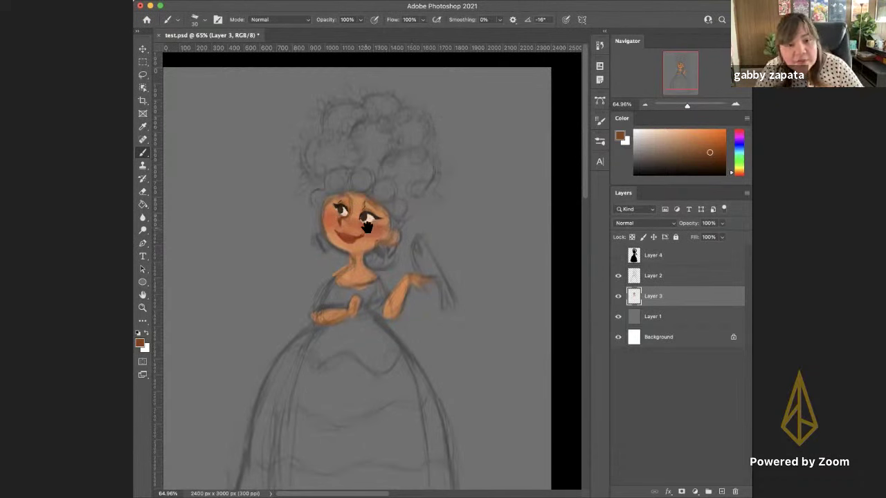
scroll(367, 227, up, 2)
scroll(367, 227, up, 2)
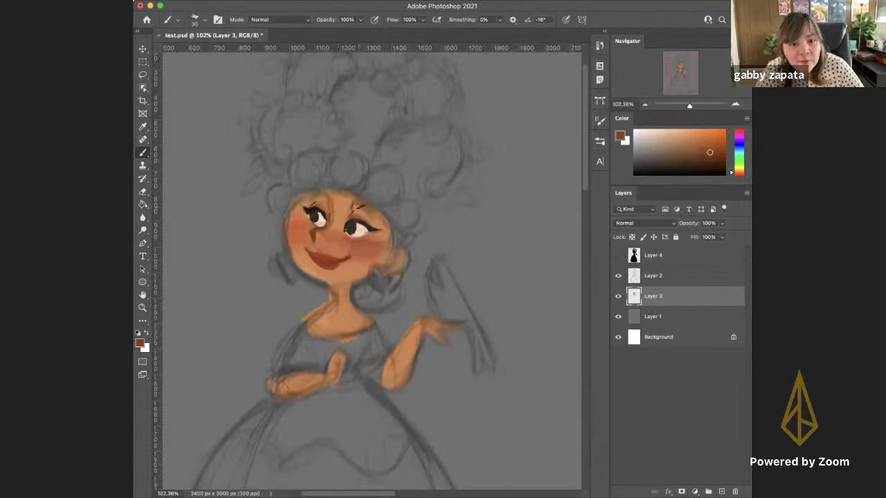
Paint a dark arched eyebrow above the near eye and trim its edges with sampled skin color
alt+click(356, 210)
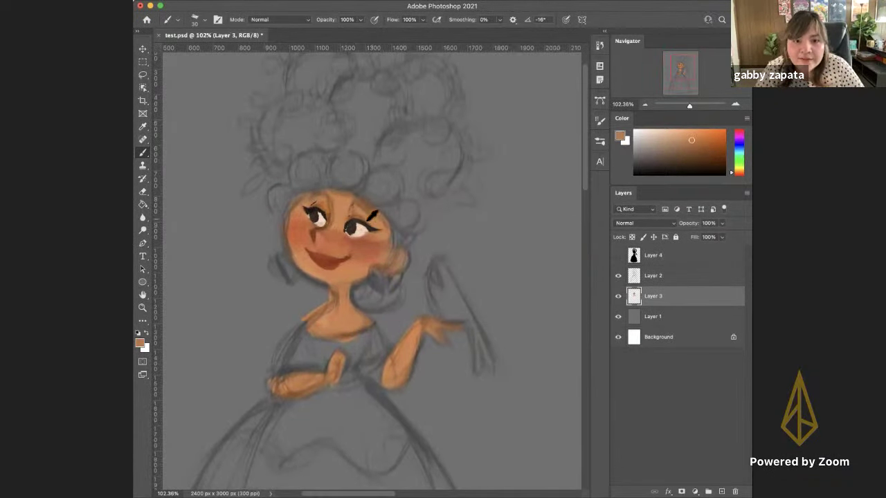
alt+click(374, 221)
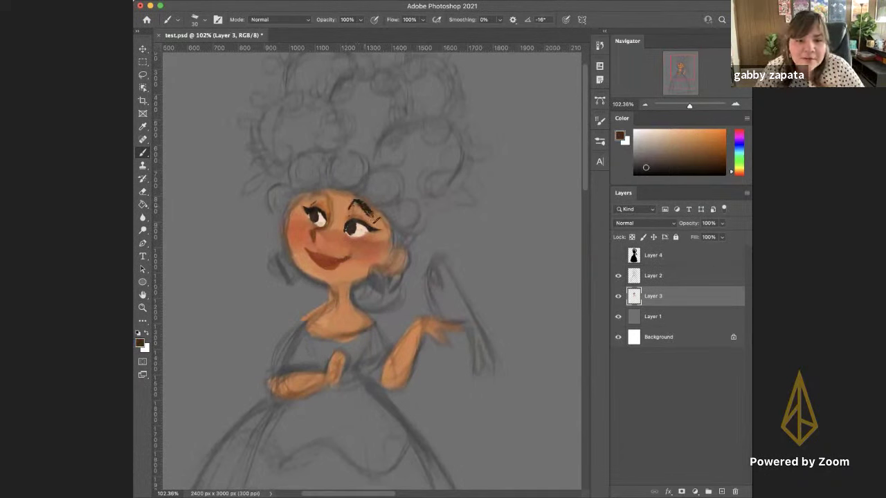
alt+click(364, 208)
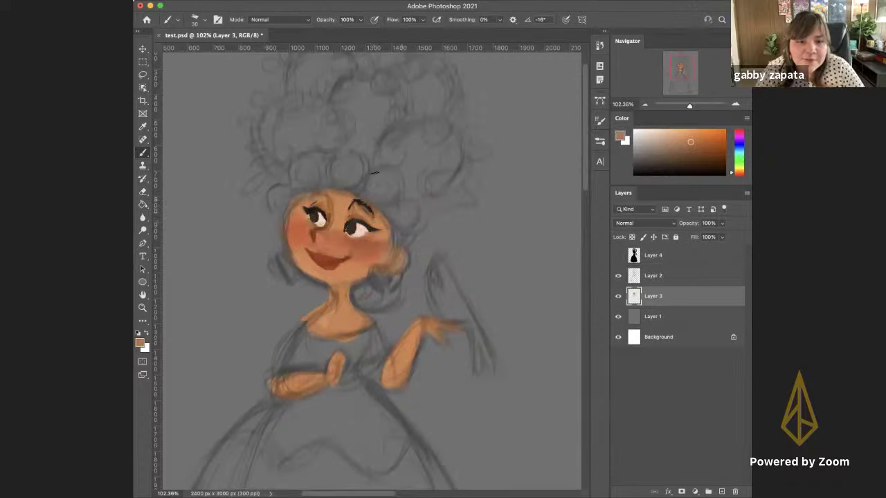
Paint a dark arched eyebrow above the far eye with a dark brown sampled from the near eye
alt+click(374, 227)
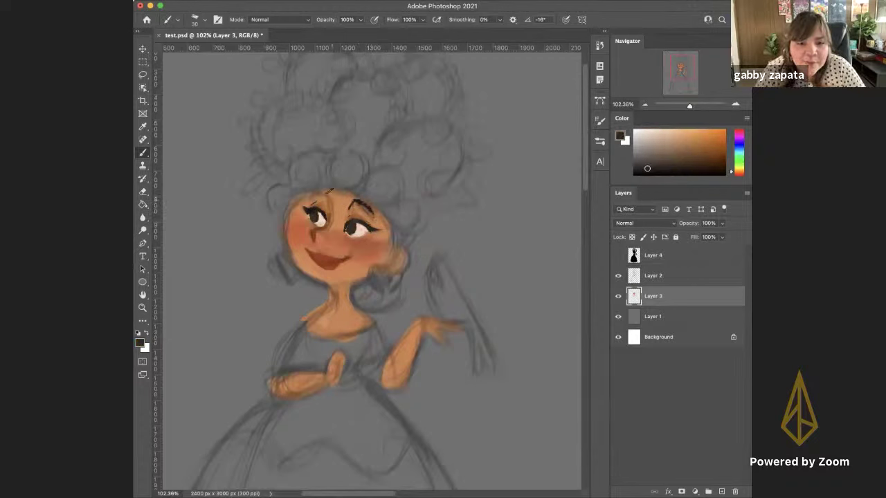
drag(329, 191, 314, 197)
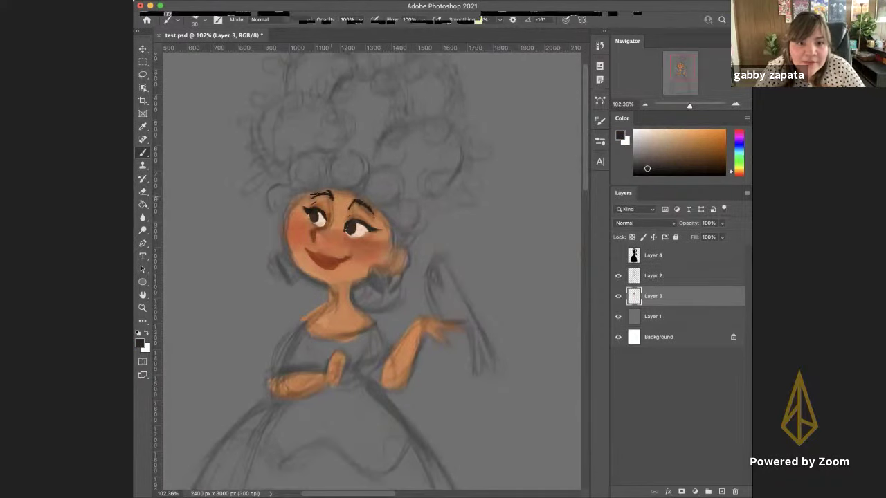
scroll(388, 254, down, 5)
scroll(350, 217, down, 3)
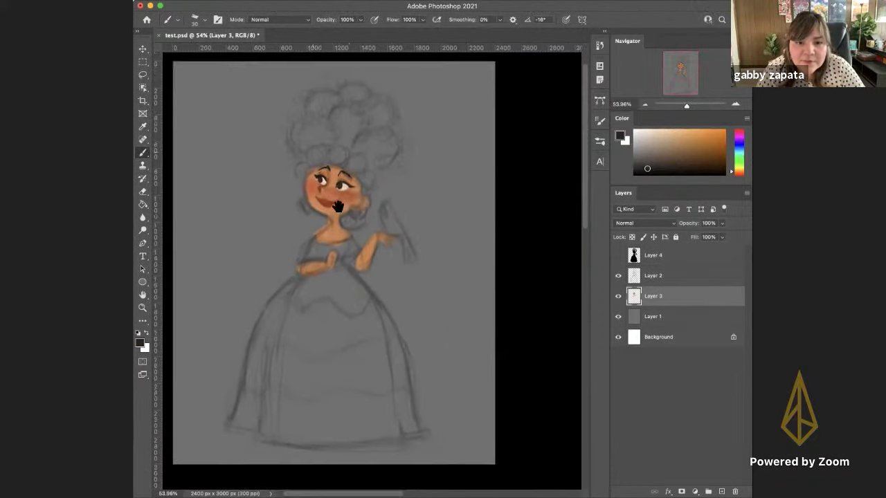
scroll(312, 214, up, 1)
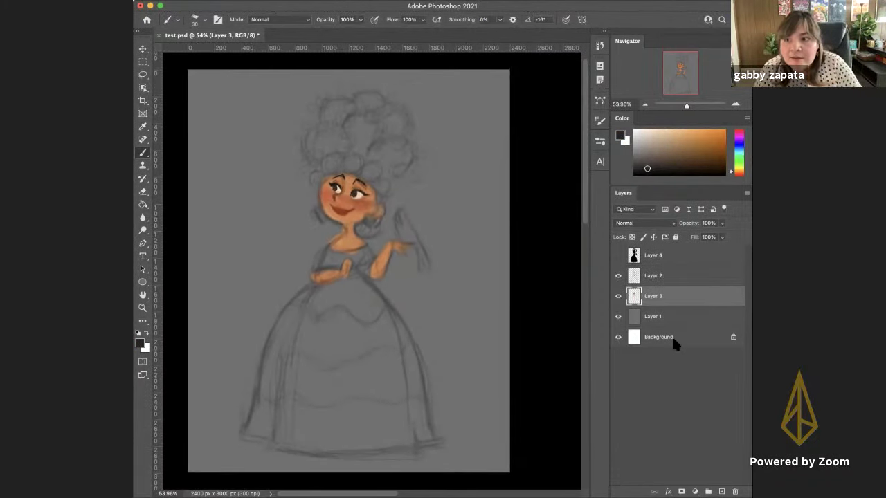
Add a new layer above the painted skin layer and prepare a larger brush with a pale beige color
click(722, 492)
scroll(360, 201, up, 4)
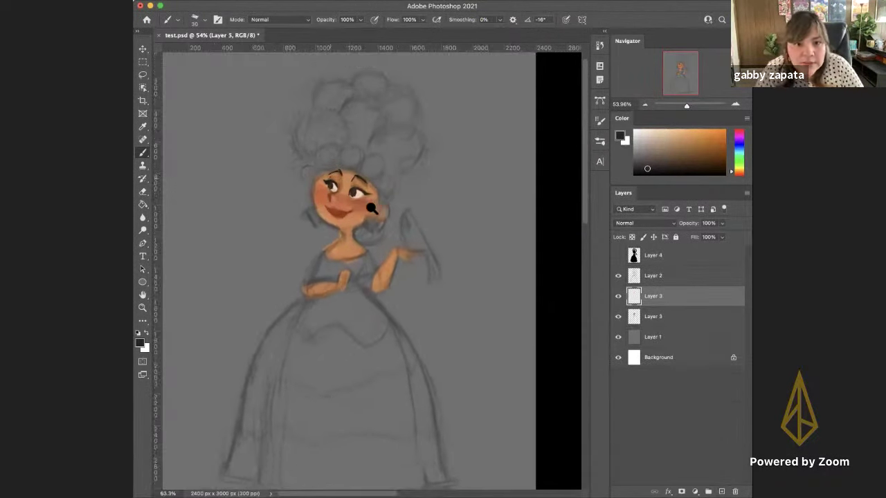
drag(368, 210, 394, 230)
drag(648, 144, 650, 138)
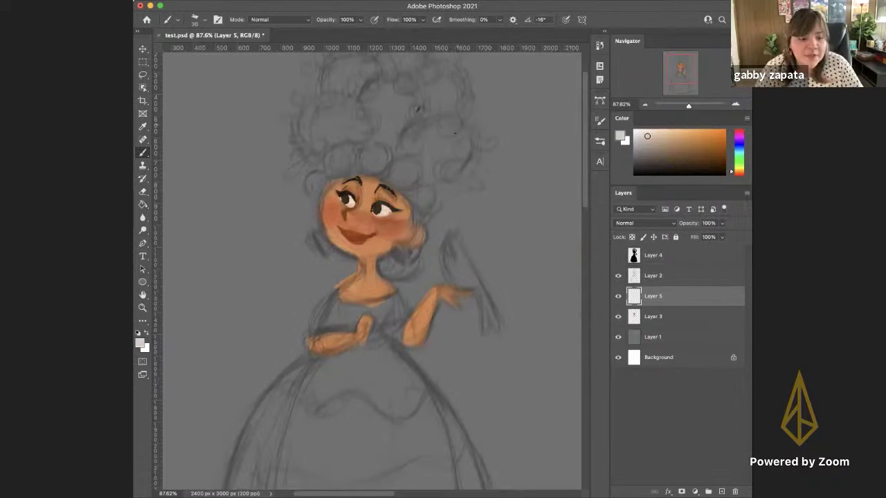
key(])
key(])
key(])
key(])
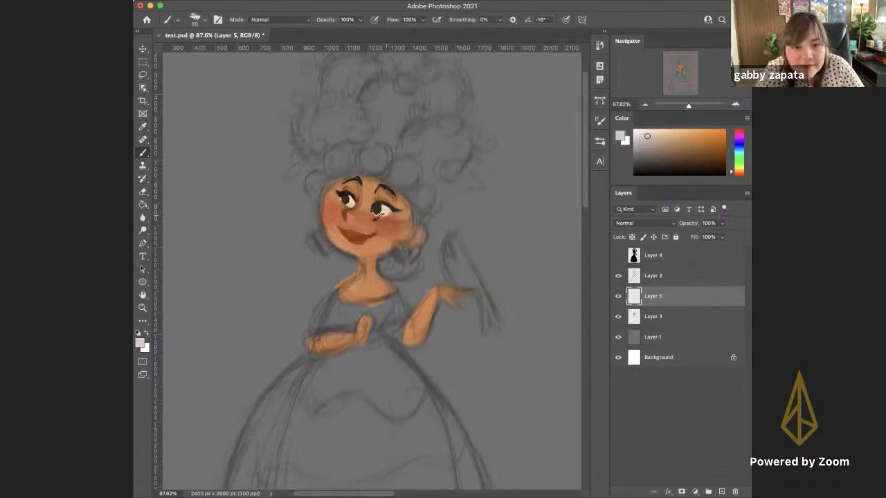
Set the brush's foreground color to dark navy 1e1e32
drag(362, 229, 352, 202)
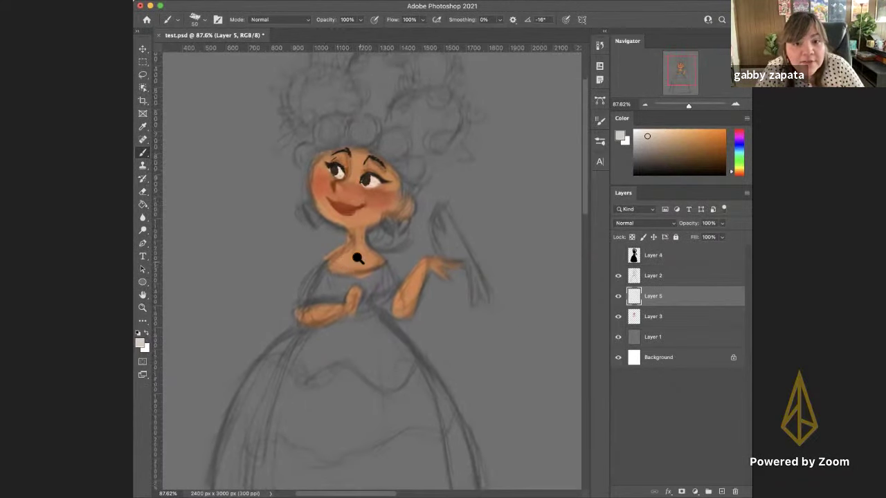
drag(356, 257, 342, 221)
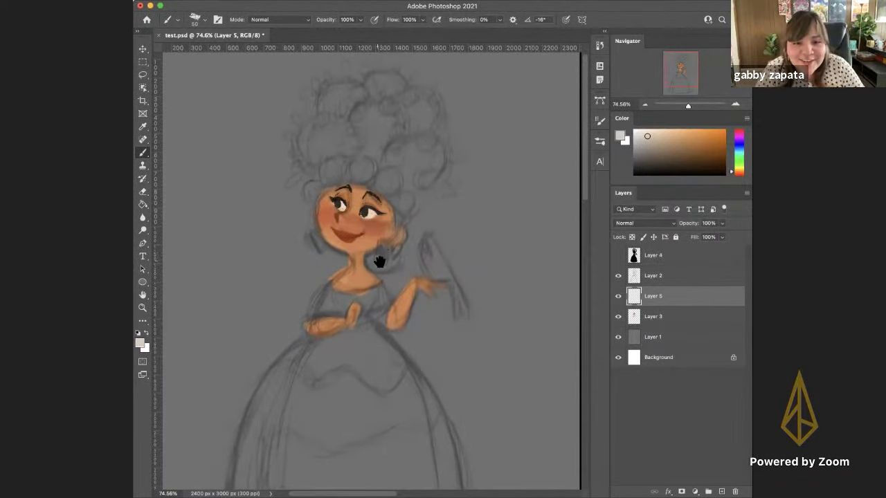
drag(367, 241, 363, 230)
scroll(362, 230, down, 5)
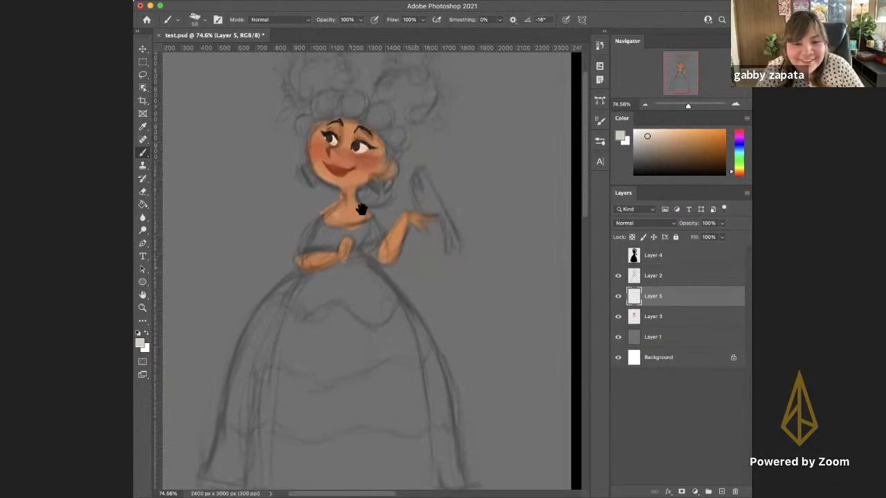
scroll(362, 210, down, 5)
drag(384, 225, 404, 241)
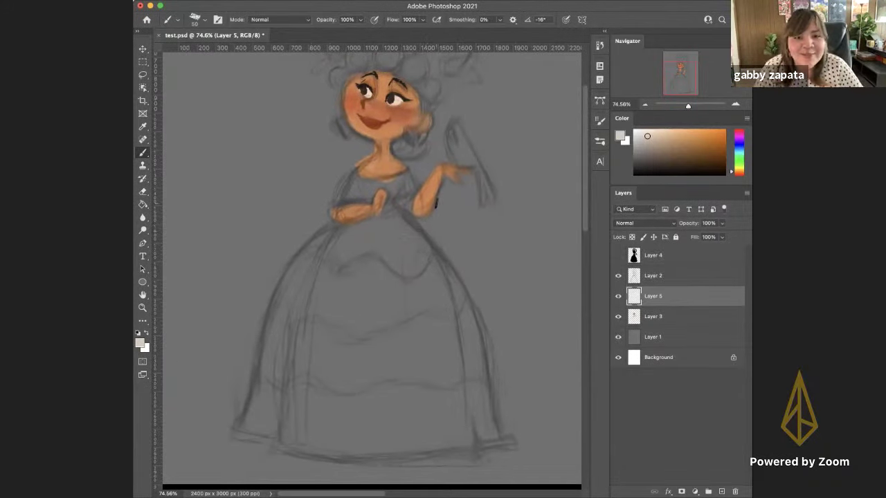
click(624, 136)
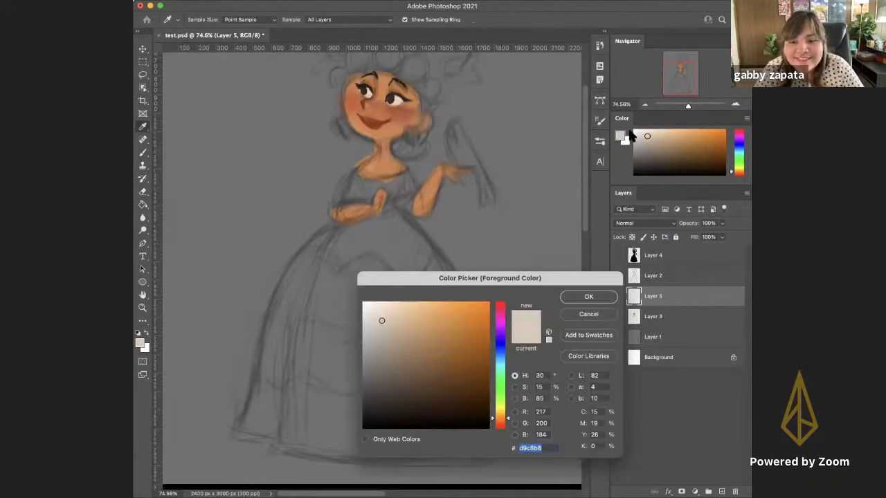
click(423, 406)
click(499, 344)
click(415, 405)
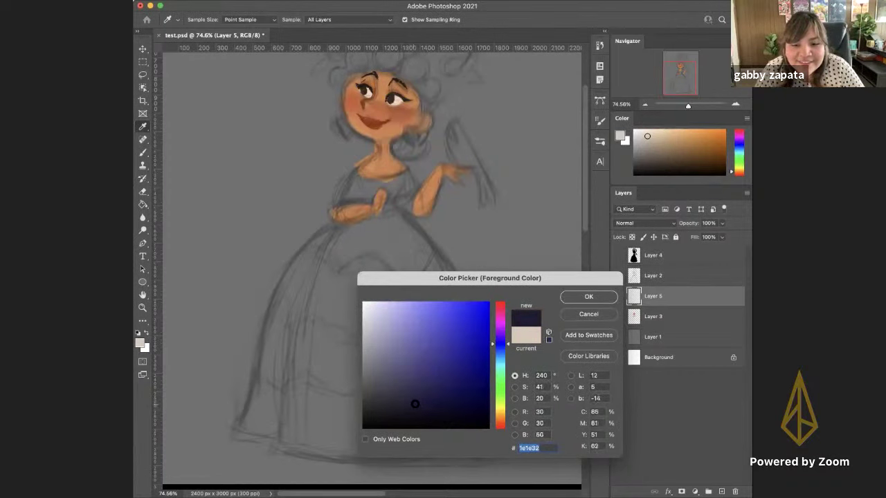
key(Return)
key(b)
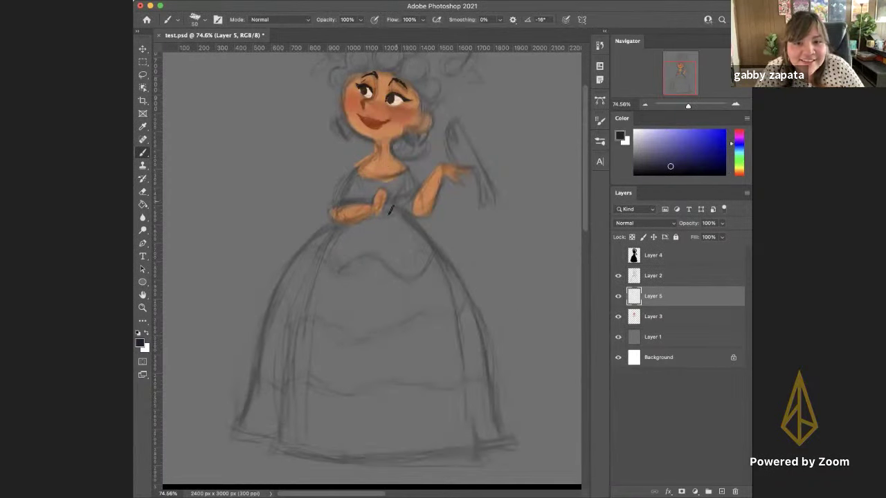
Outline the off-shoulder bodice in navy along the neckline and sleeves, following the contours of the hand and forearm
mouse_move(400, 195)
mouse_down()
mouse_move(396, 205)
mouse_move(404, 187)
mouse_move(389, 208)
mouse_move(402, 173)
mouse_up()
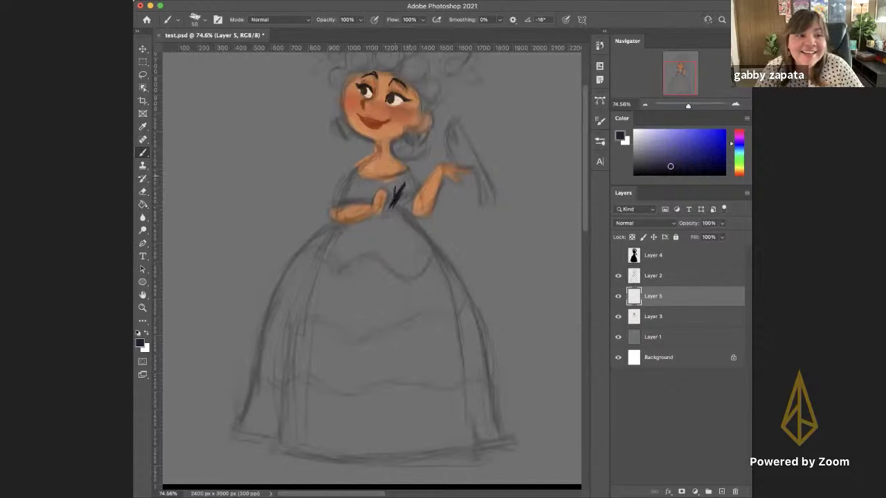
mouse_move(379, 200)
mouse_down()
mouse_move(374, 213)
mouse_move(401, 189)
mouse_move(348, 181)
mouse_move(330, 216)
mouse_move(346, 181)
mouse_move(327, 219)
mouse_move(360, 215)
mouse_up()
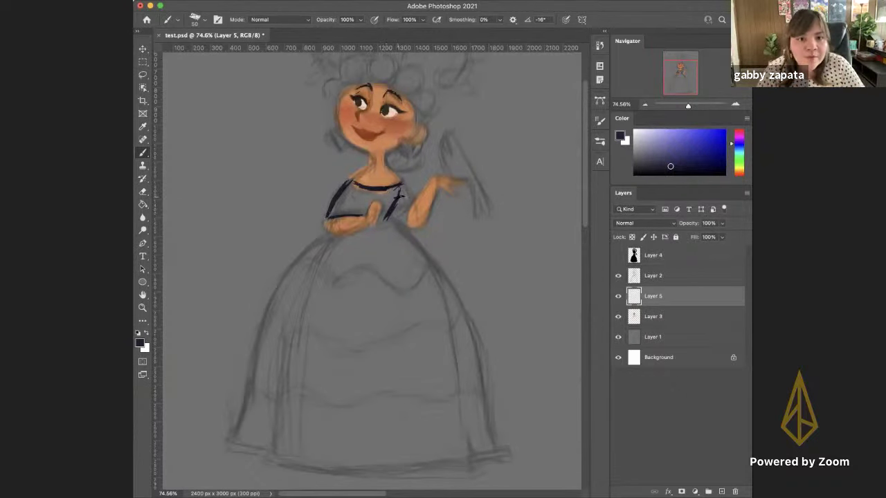
drag(365, 213, 380, 198)
mouse_move(380, 198)
mouse_down()
mouse_move(365, 214)
mouse_move(381, 200)
mouse_move(386, 216)
mouse_up()
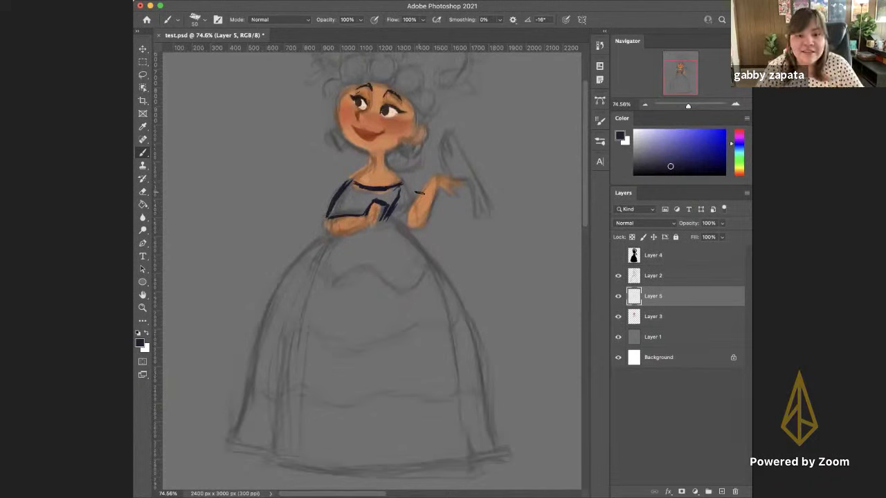
mouse_move(387, 206)
mouse_down()
mouse_move(375, 227)
mouse_move(333, 236)
mouse_up()
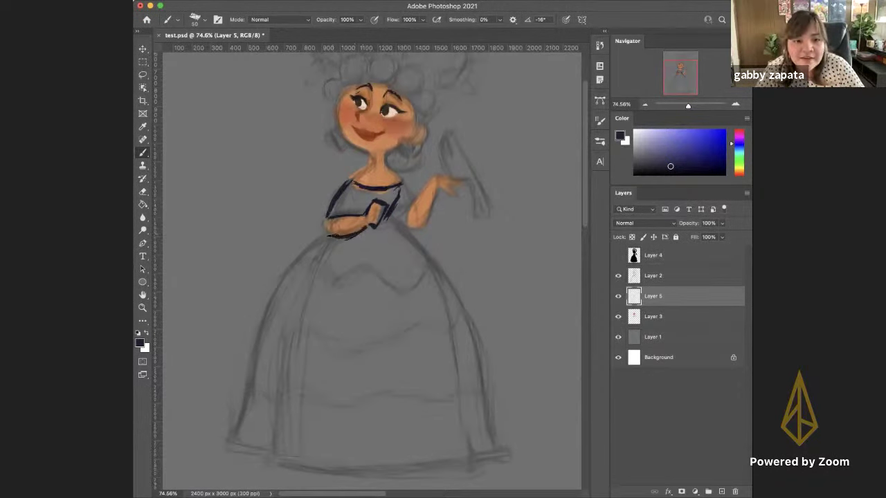
mouse_move(401, 183)
mouse_down()
mouse_move(415, 200)
mouse_move(401, 216)
mouse_move(402, 200)
mouse_move(408, 224)
mouse_up()
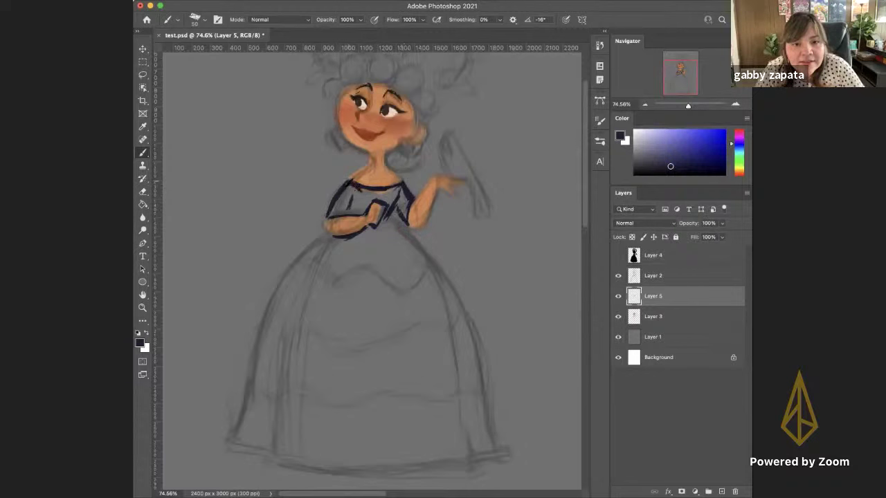
Fill the outlined bodice with navy, trying its layer beneath the skin layer before returning it above
click(619, 296)
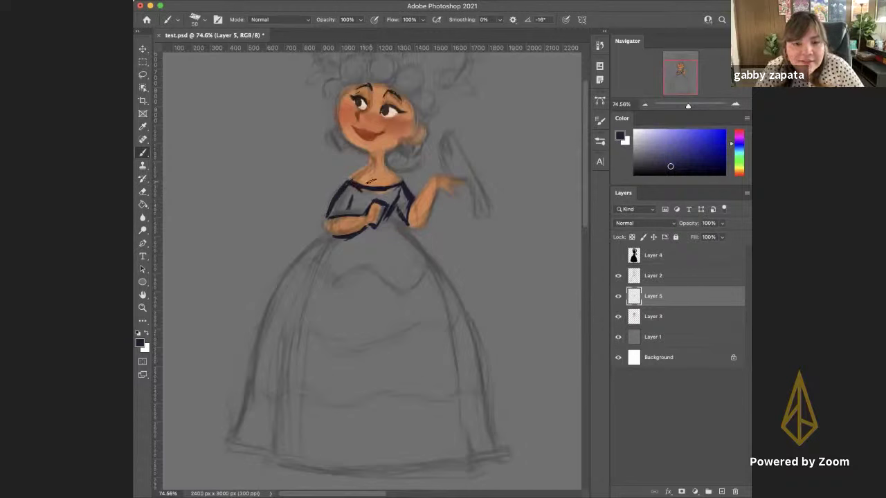
mouse_move(348, 189)
mouse_down()
mouse_move(347, 211)
mouse_move(339, 199)
mouse_move(329, 211)
mouse_move(366, 215)
mouse_up()
drag(651, 305, 648, 323)
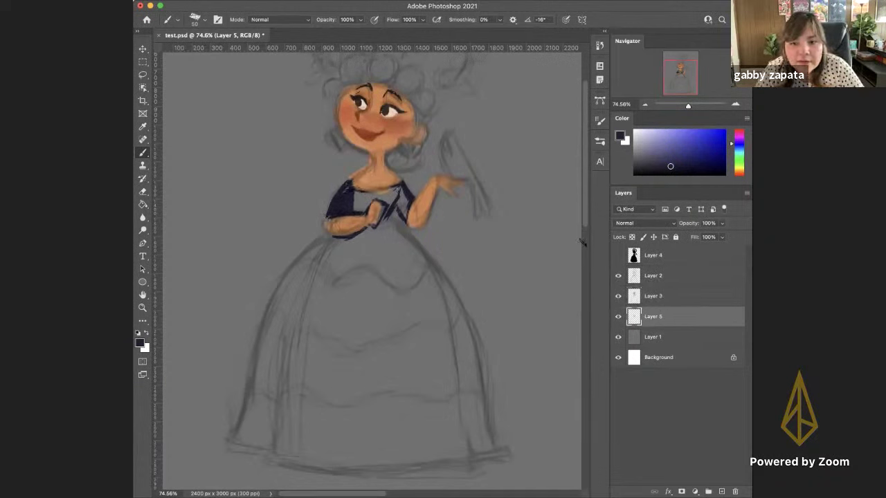
drag(637, 321, 638, 288)
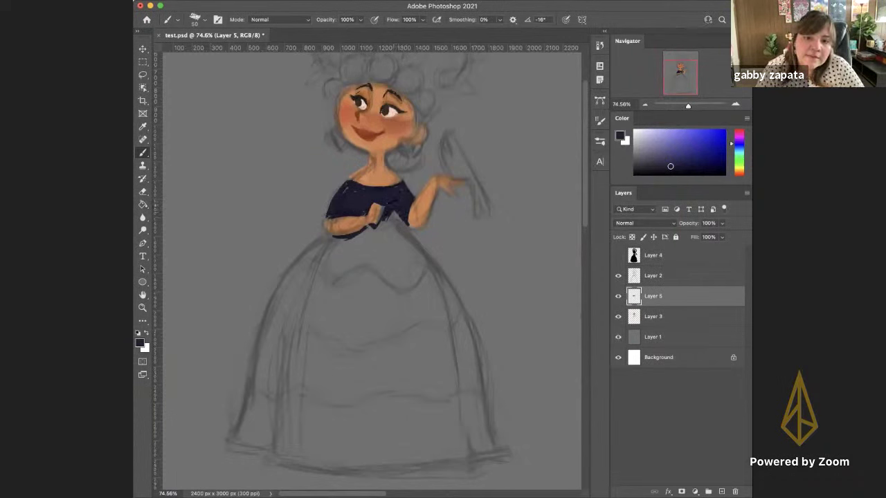
Lasso a rounded area in the upper middle of the skirt and fill it with a dark navy 0e0e21 Solid Color fill layer
scroll(370, 230, down, 3)
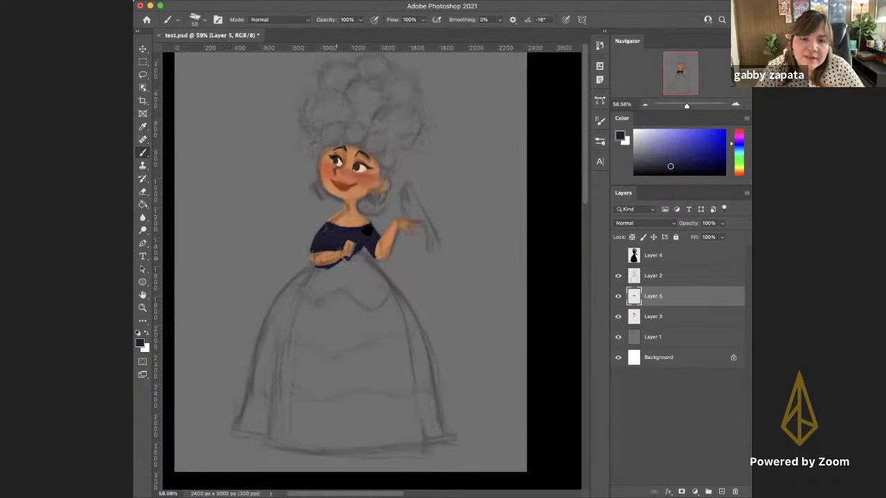
mouse_move(381, 232)
mouse_down()
mouse_move(383, 239)
mouse_move(367, 207)
mouse_move(359, 228)
mouse_up()
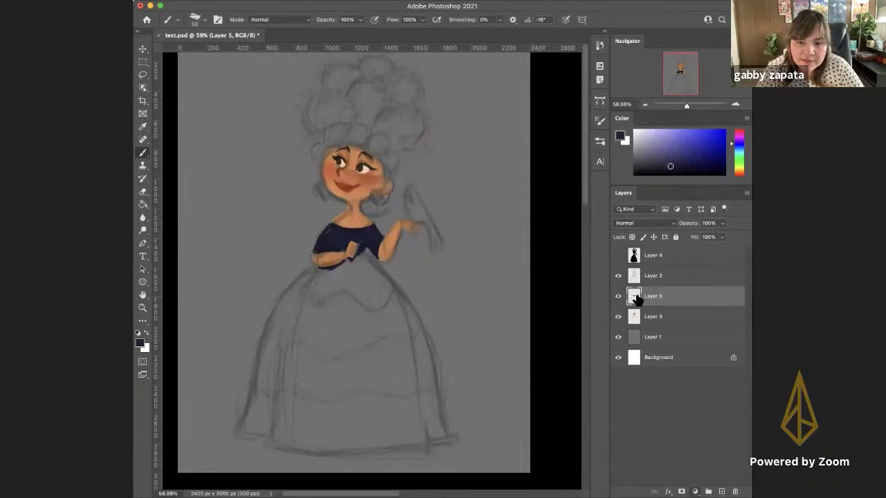
scroll(364, 228, left, 1)
key(l)
mouse_move(407, 292)
mouse_down()
mouse_move(362, 310)
mouse_move(362, 325)
mouse_move(403, 354)
mouse_move(407, 346)
mouse_up()
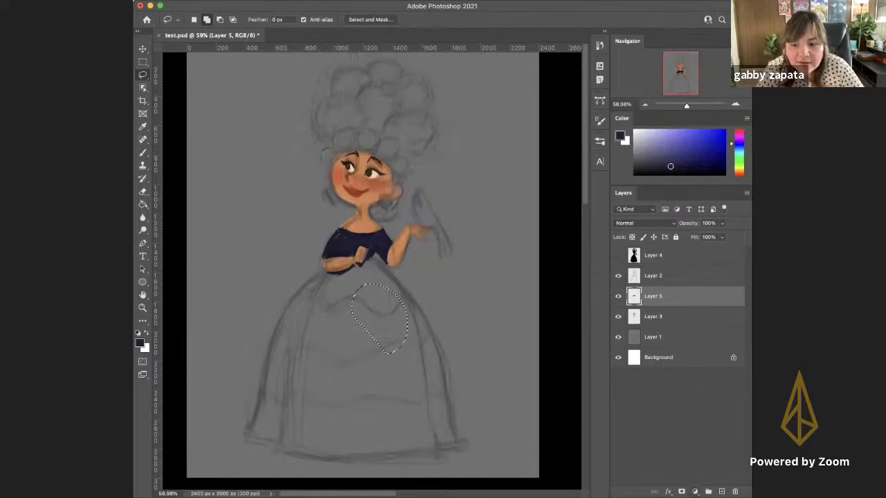
click(695, 491)
click(706, 497)
drag(489, 278, 552, 162)
drag(490, 255, 502, 298)
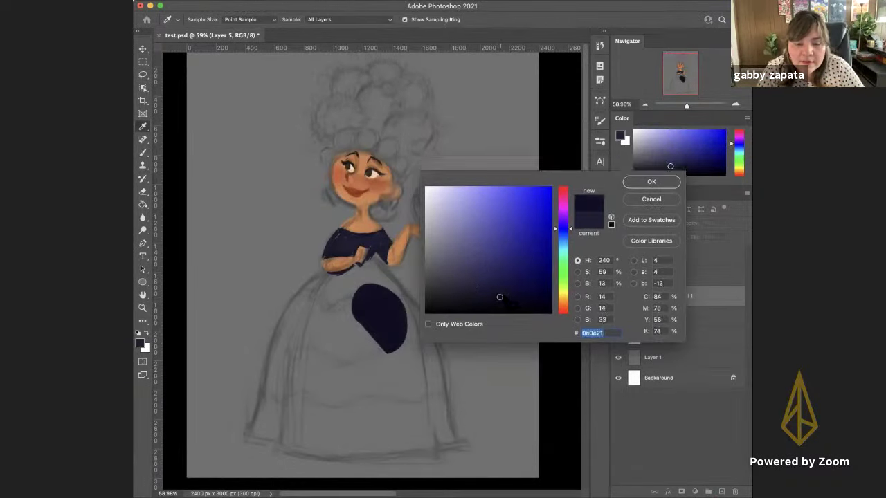
key(Return)
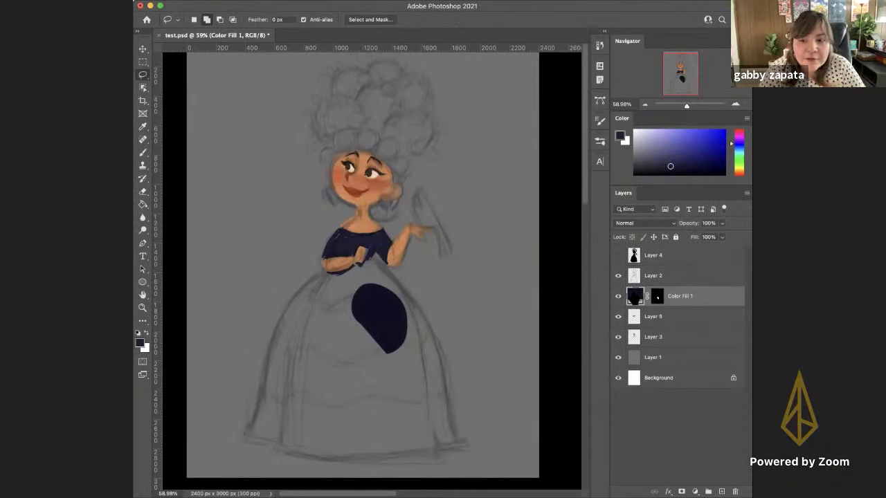
Try a brighter blue for the Color Fill 1 layer and revert the colour change
double_click(628, 295)
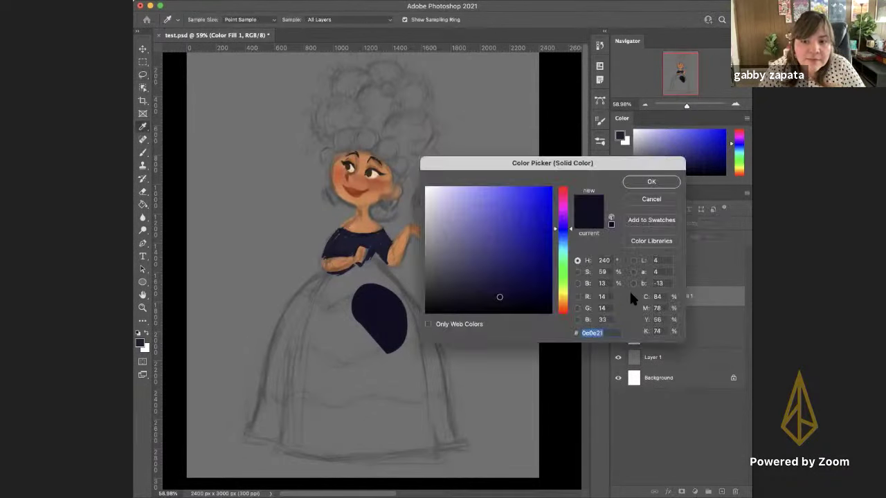
click(499, 253)
click(651, 182)
key(l)
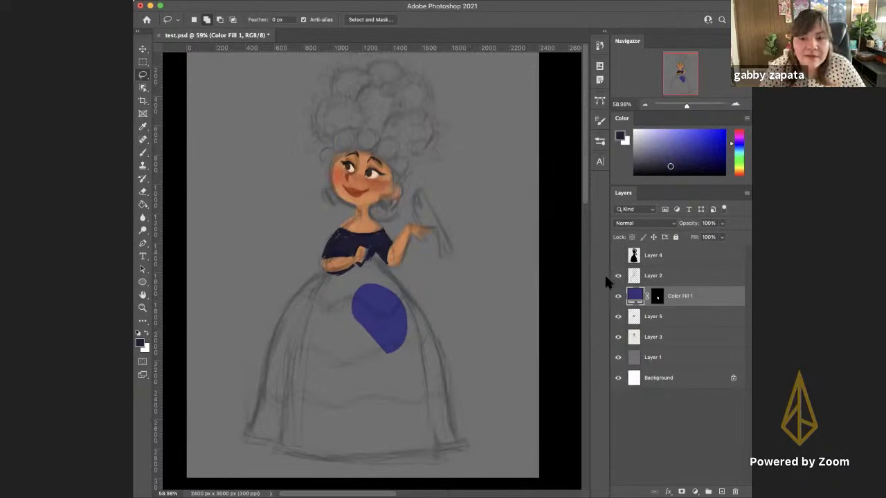
key(super+z)
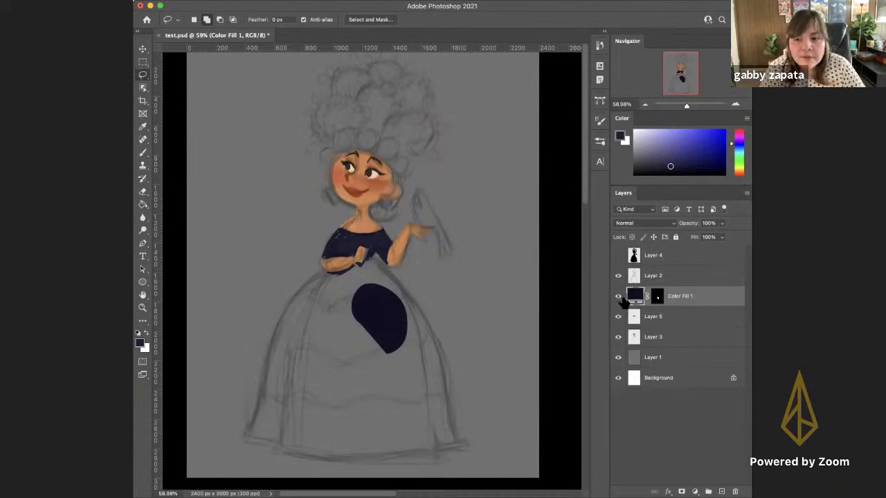
Delete the Color Fill 1 layer and check Layer 3's artwork by hiding it and showing it again
key(BackSpace)
click(635, 278)
click(634, 317)
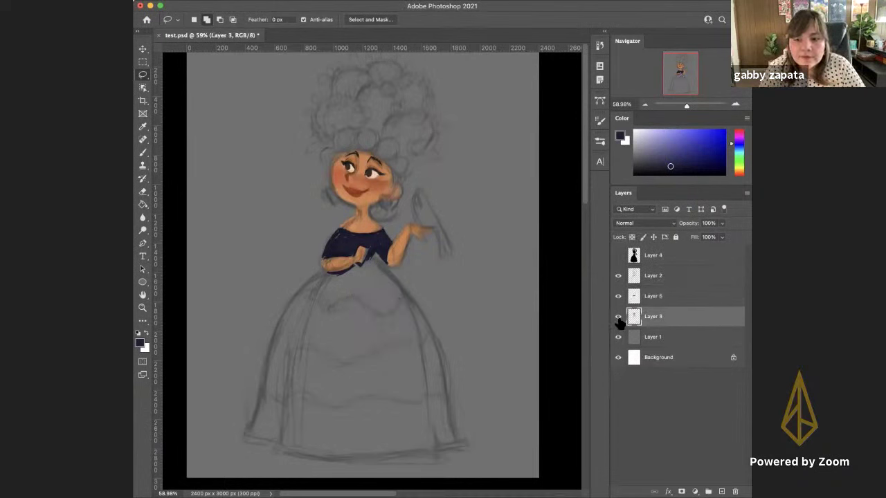
click(619, 316)
click(618, 317)
Brush dark navy strokes on Layer 5 from the waist down along the skirt's upper-right edge
click(647, 298)
key(b)
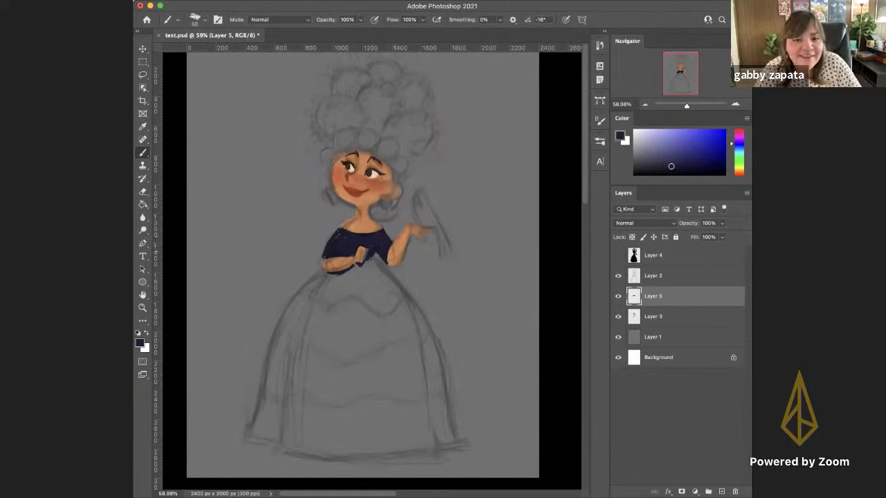
drag(367, 260, 393, 290)
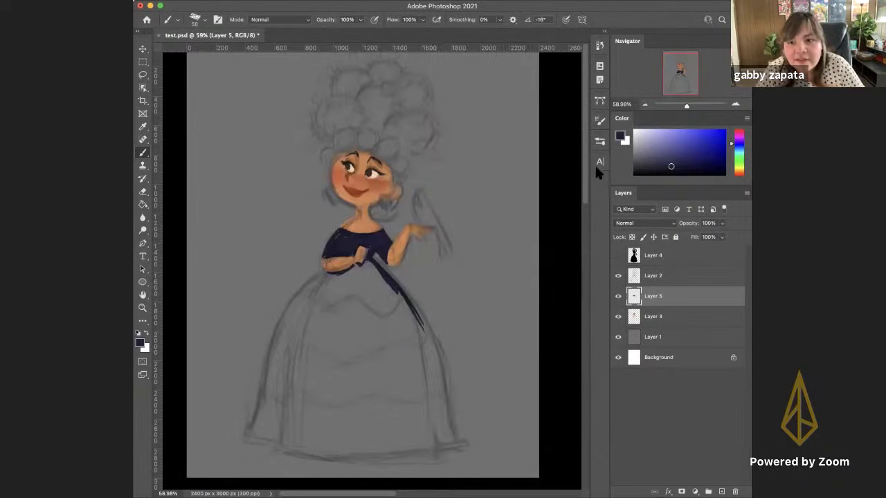
key(l)
mouse_move(342, 309)
mouse_down()
mouse_move(367, 341)
mouse_move(409, 326)
mouse_move(391, 336)
mouse_up()
key(ctrl+b)
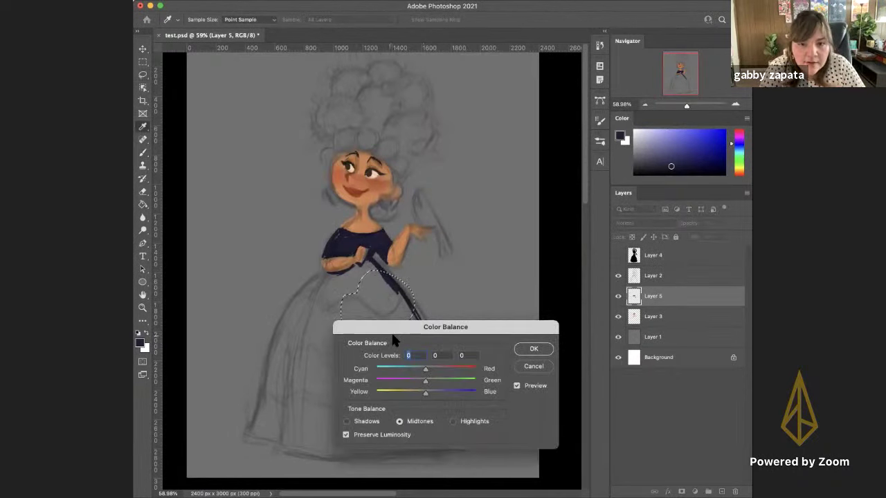
click(530, 367)
key(ctrl+u)
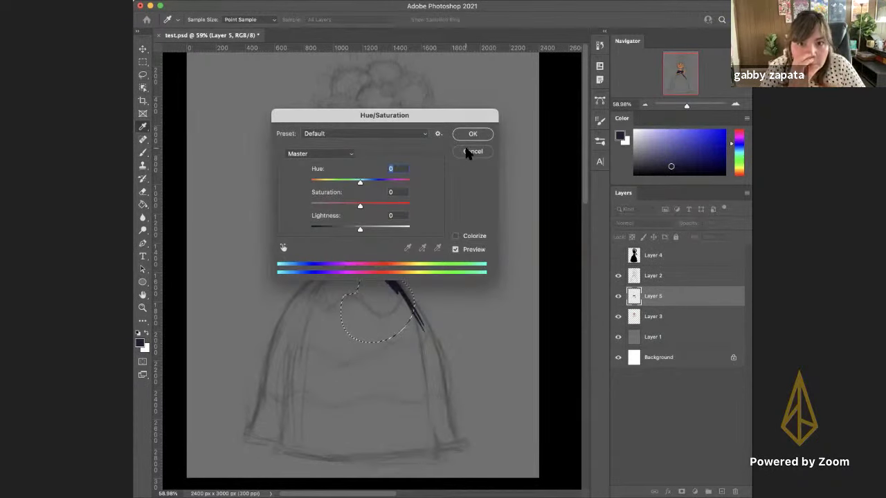
click(463, 151)
key(ctrl+d)
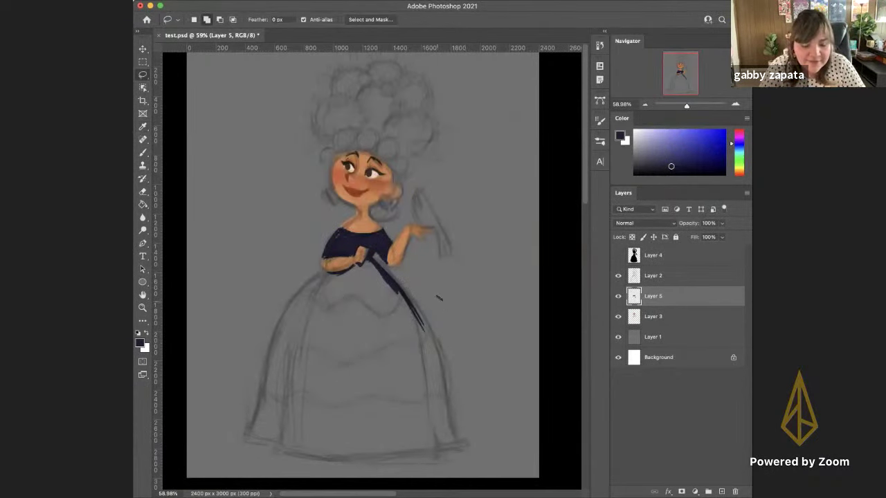
Brush navy strokes down the skirt's upper-left edge and fill the lassoed skirt shape with the same navy
key(b)
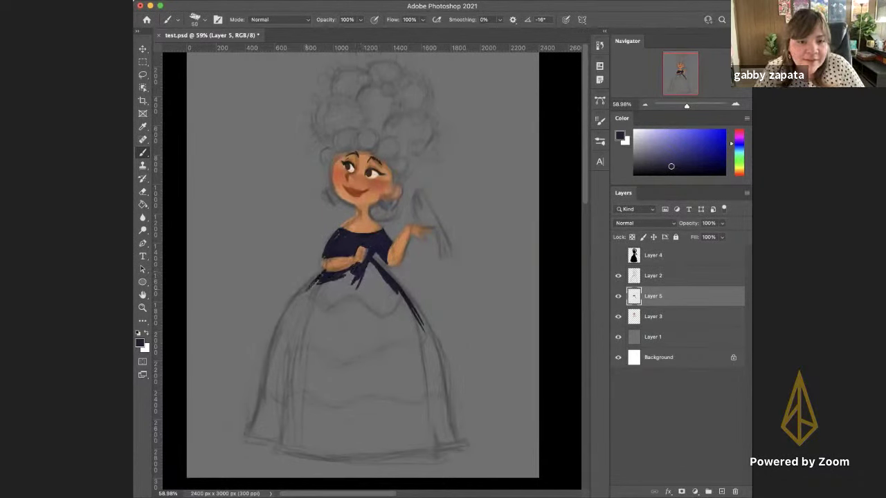
drag(315, 278, 289, 345)
key(l)
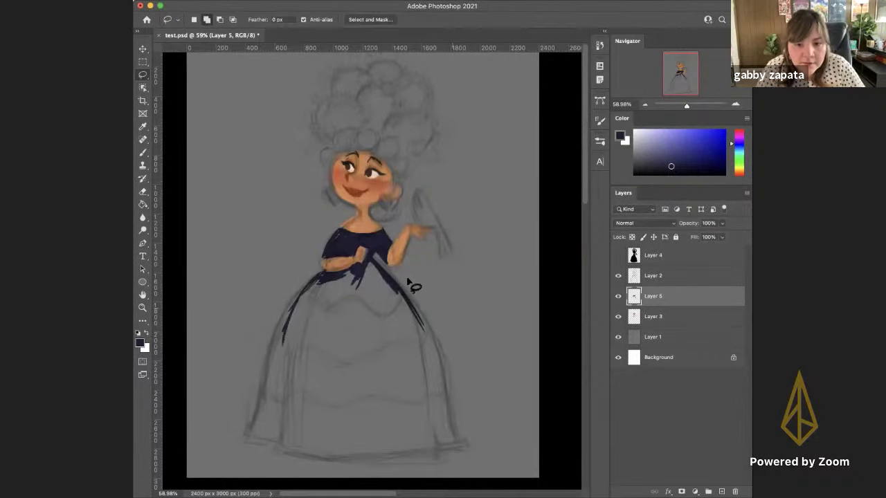
mouse_move(438, 374)
mouse_down()
mouse_move(452, 444)
mouse_move(385, 460)
mouse_move(279, 446)
mouse_move(255, 422)
mouse_move(270, 353)
mouse_move(306, 305)
mouse_up()
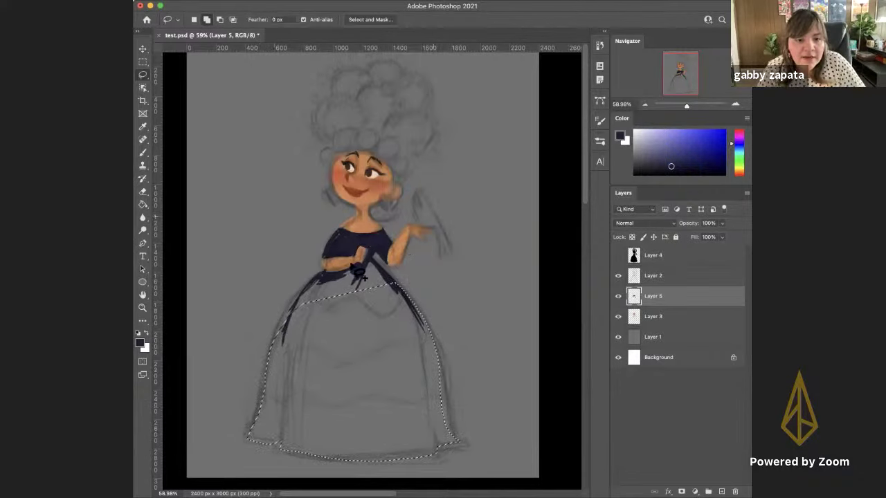
mouse_move(315, 337)
mouse_down()
mouse_move(399, 304)
mouse_move(377, 266)
mouse_move(327, 283)
mouse_move(346, 325)
mouse_up()
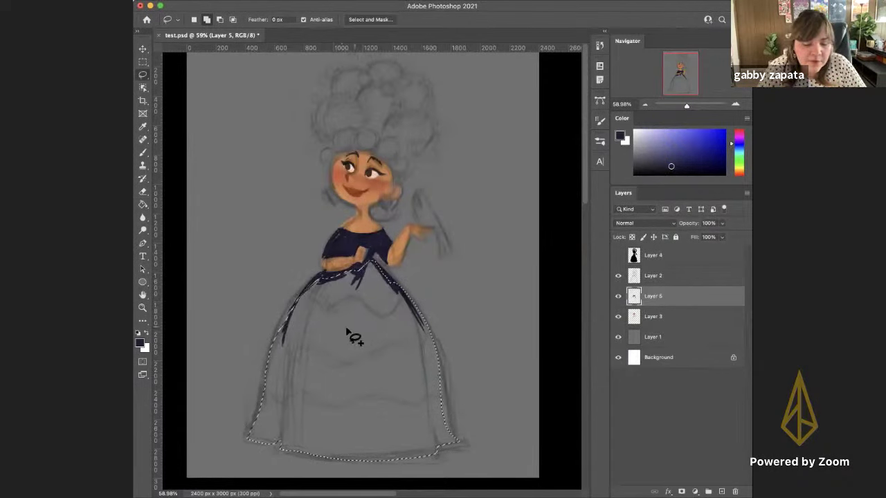
key(g)
click(340, 348)
key(super+d)
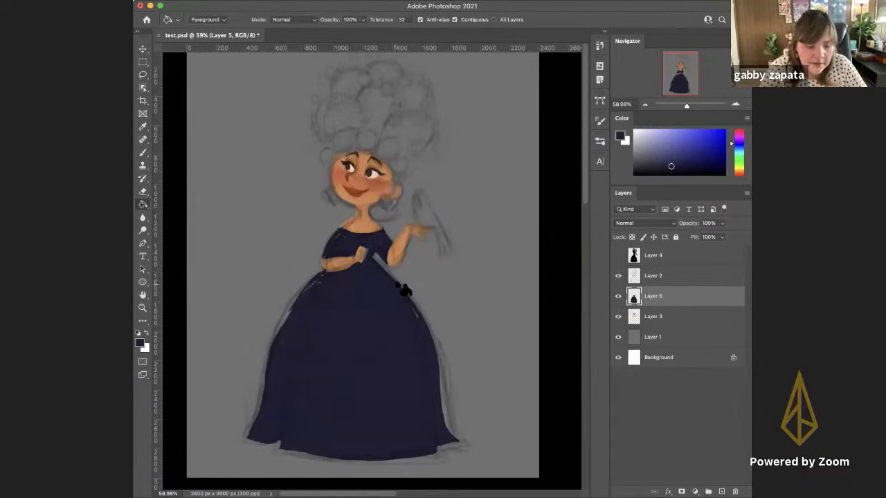
Refine the skirt's left edge by erasing its outer rim and repainting the lower-left hem in navy
key(b)
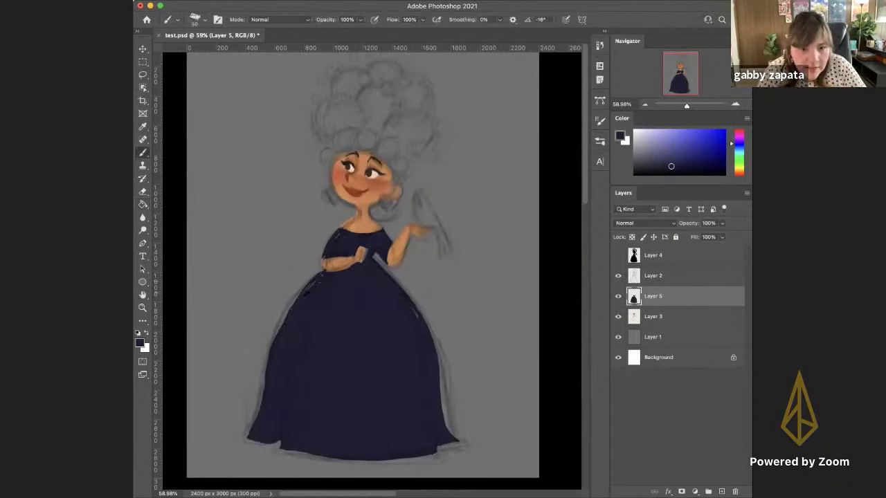
key(e)
drag(283, 316, 249, 438)
key(b)
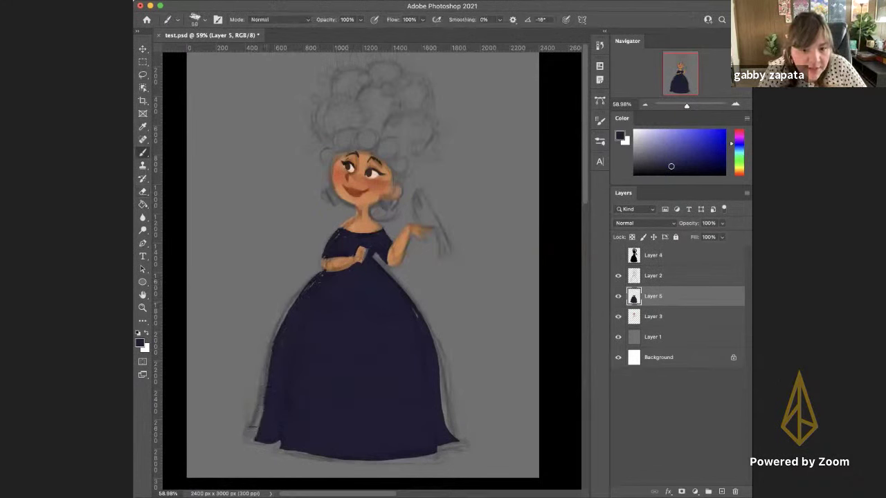
drag(267, 388, 249, 437)
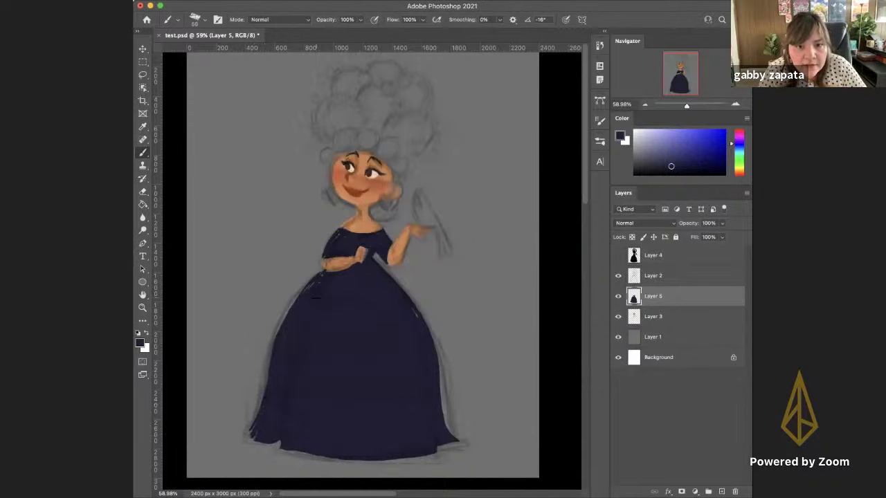
Reload the rough chalk-like brush from the MAINS group and touch up gaps along the skirt's edges and bodice
right_click(316, 298)
click(431, 491)
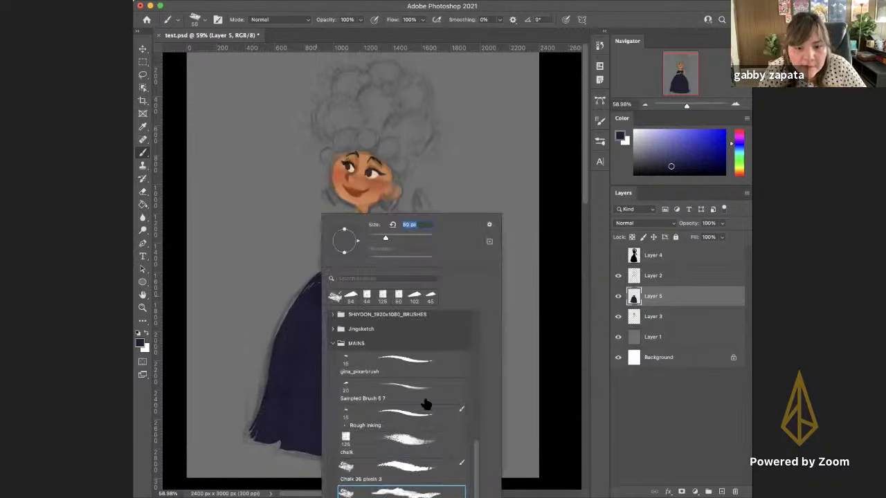
key(Return)
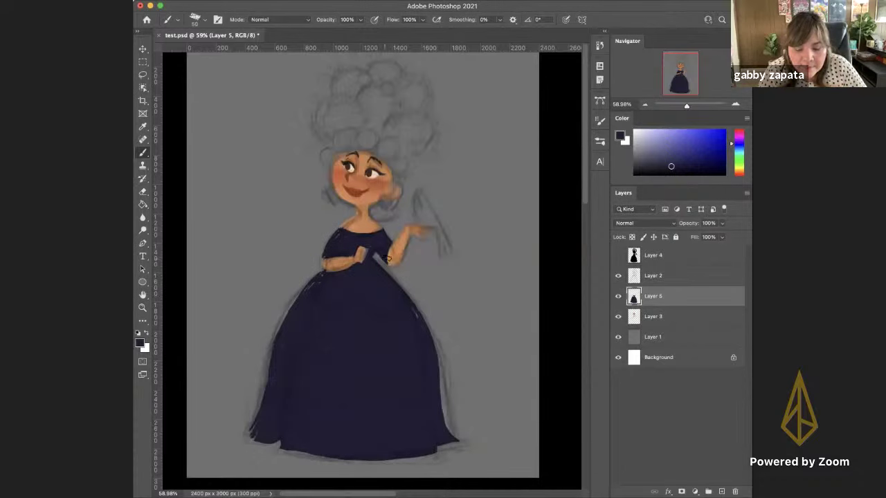
drag(346, 337, 338, 235)
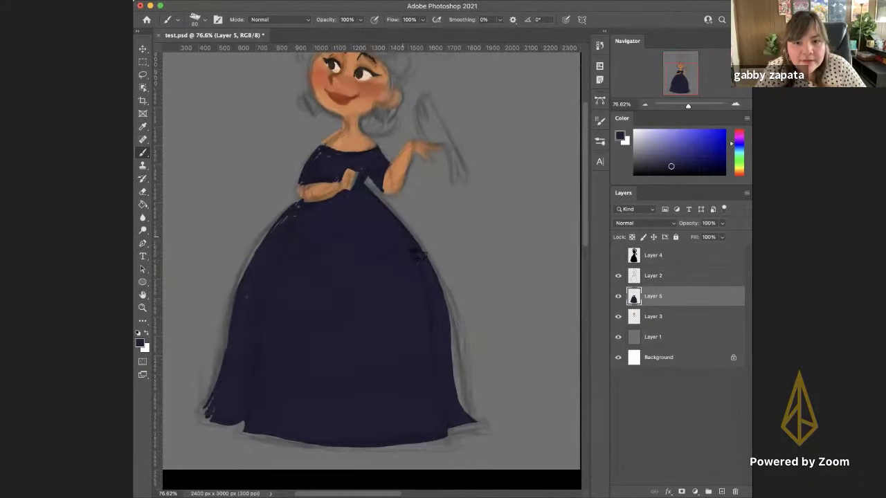
scroll(418, 256, down, 3)
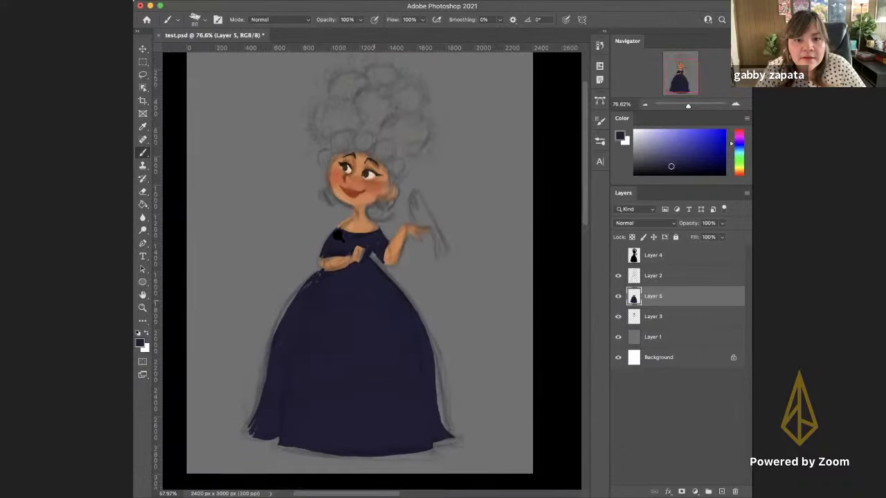
mouse_move(338, 236)
mouse_down()
mouse_move(365, 232)
mouse_move(352, 240)
mouse_move(366, 236)
mouse_move(330, 247)
mouse_up()
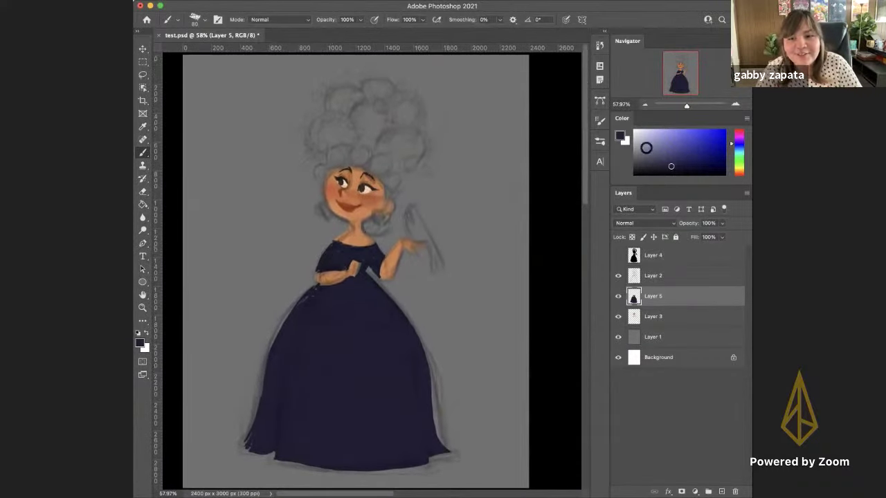
Add a new layer above the dress layer and set the foreground colour to orange-red #a93111
click(721, 492)
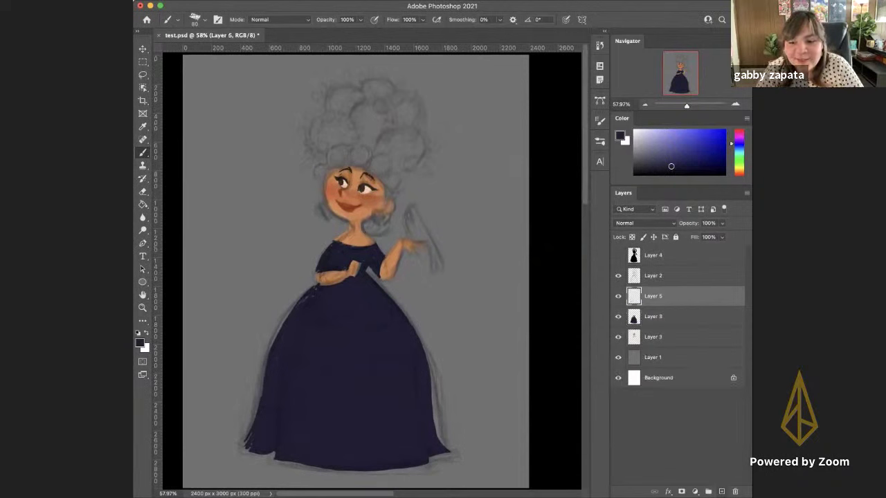
click(621, 138)
drag(460, 166, 459, 214)
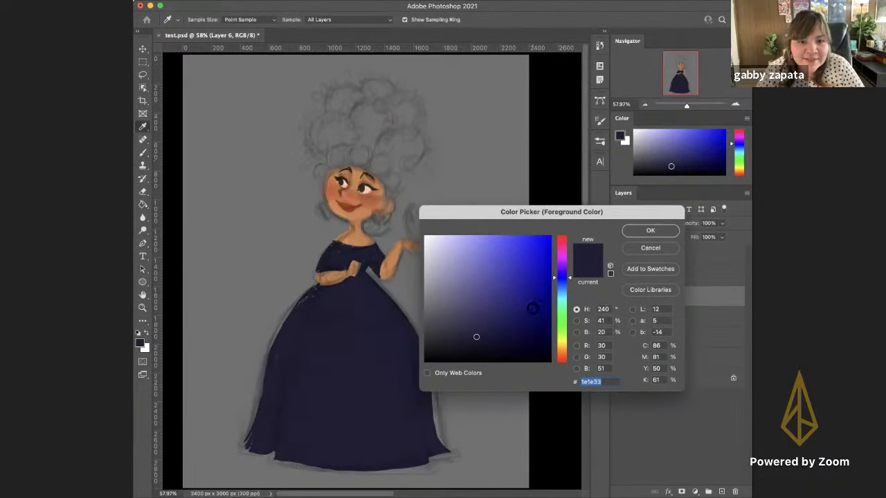
click(561, 354)
drag(538, 285, 552, 268)
key(Return)
key(b)
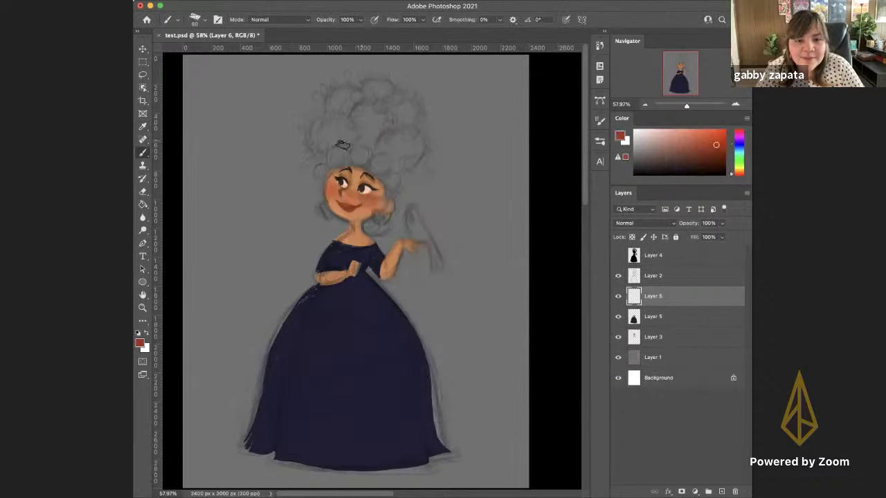
Paint thick orange-red arcs on Layer 6 over the sketched curls to outline the character's tall hairdo
mouse_move(331, 164)
mouse_down()
mouse_move(316, 124)
mouse_move(328, 160)
mouse_move(321, 119)
mouse_move(315, 136)
mouse_move(335, 112)
mouse_move(315, 136)
mouse_move(351, 126)
mouse_up()
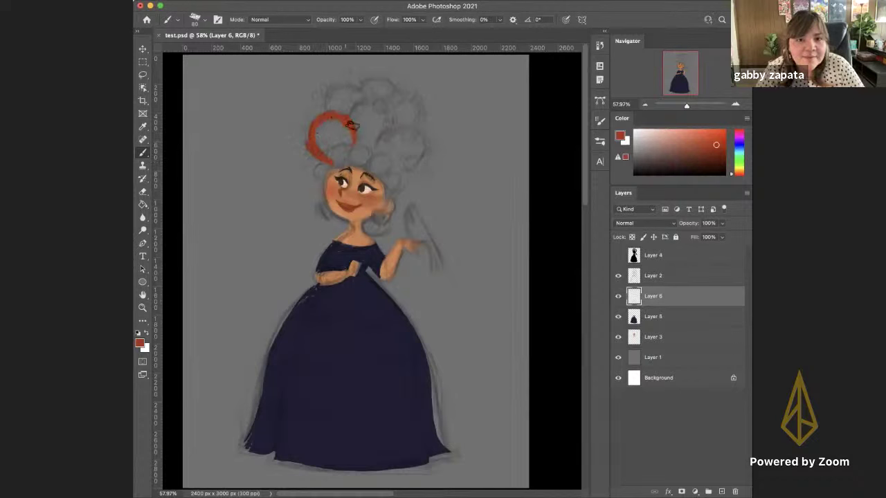
mouse_move(380, 159)
mouse_down()
mouse_move(419, 130)
mouse_move(404, 129)
mouse_move(422, 161)
mouse_move(417, 131)
mouse_move(408, 177)
mouse_up()
mouse_move(350, 114)
mouse_down()
mouse_move(396, 104)
mouse_move(396, 125)
mouse_up()
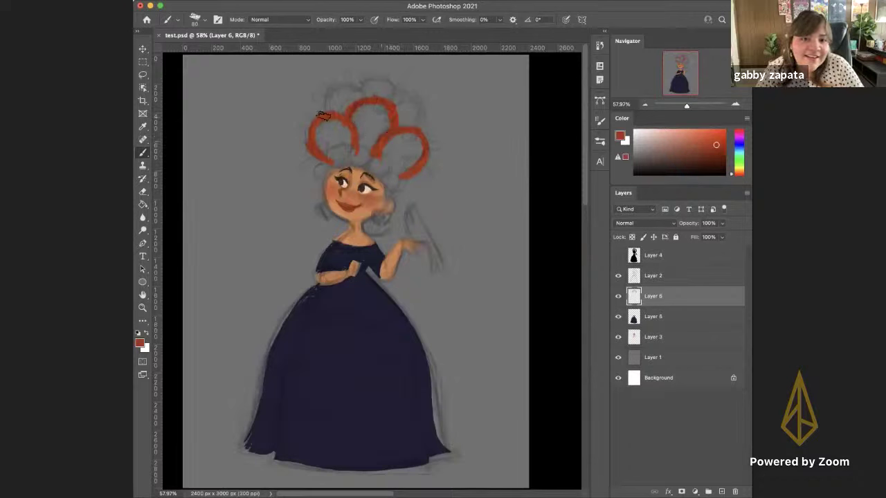
mouse_move(323, 116)
mouse_down()
mouse_move(347, 88)
mouse_move(363, 99)
mouse_move(351, 86)
mouse_move(326, 90)
mouse_move(318, 115)
mouse_up()
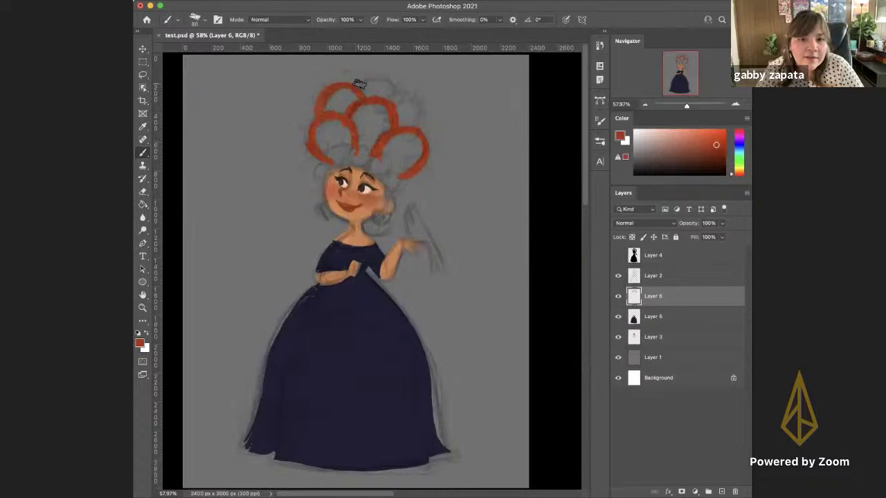
mouse_move(358, 87)
mouse_down()
mouse_move(380, 70)
mouse_move(354, 85)
mouse_move(405, 83)
mouse_move(394, 101)
mouse_move(405, 95)
mouse_move(396, 92)
mouse_move(422, 125)
mouse_move(423, 105)
mouse_move(421, 126)
mouse_up()
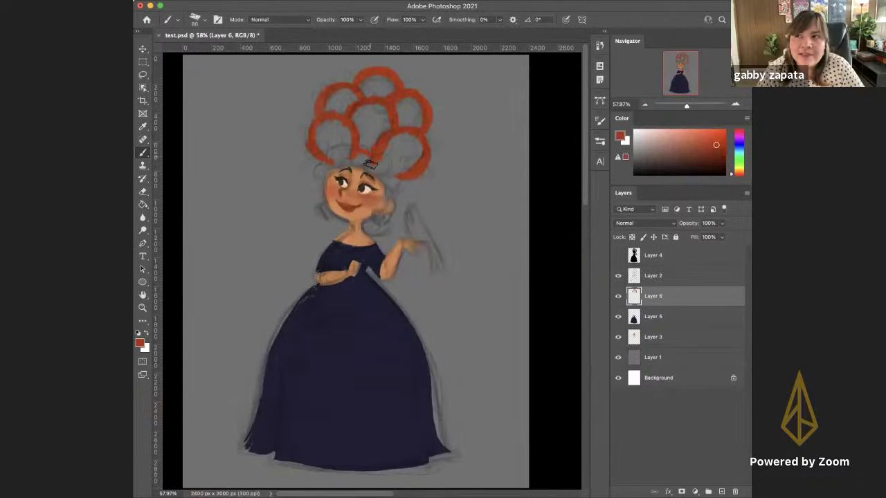
Review the orange-red foreground colour in the Color Picker
scroll(371, 180, up, 1)
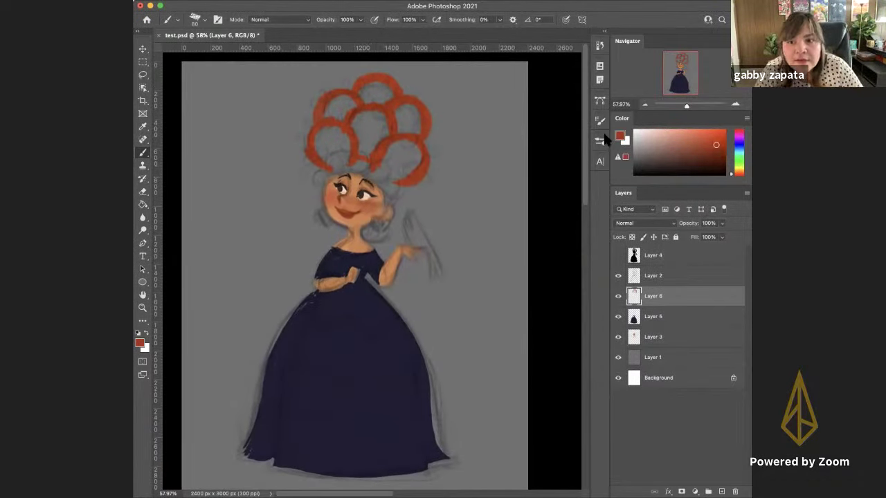
click(620, 138)
drag(480, 211, 458, 244)
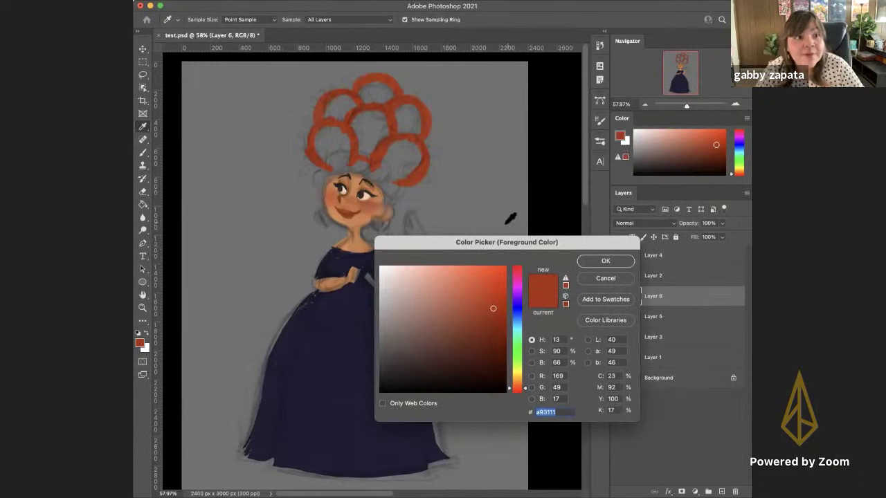
drag(469, 236, 486, 239)
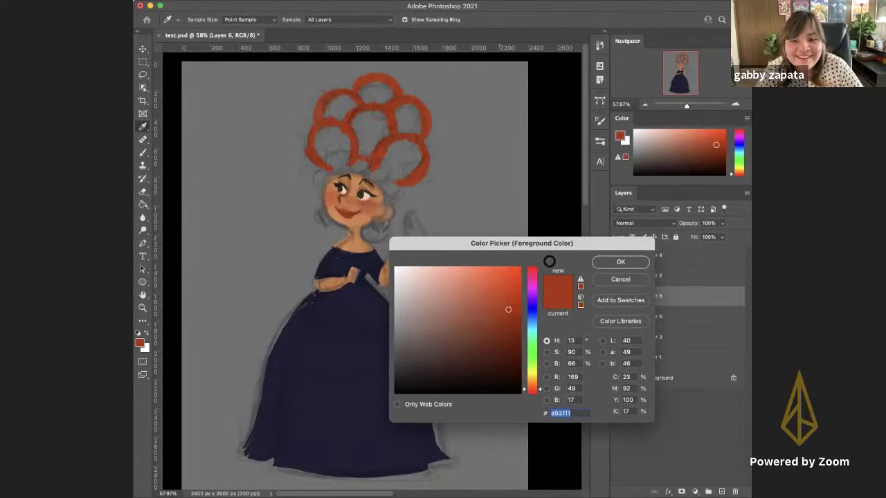
click(612, 262)
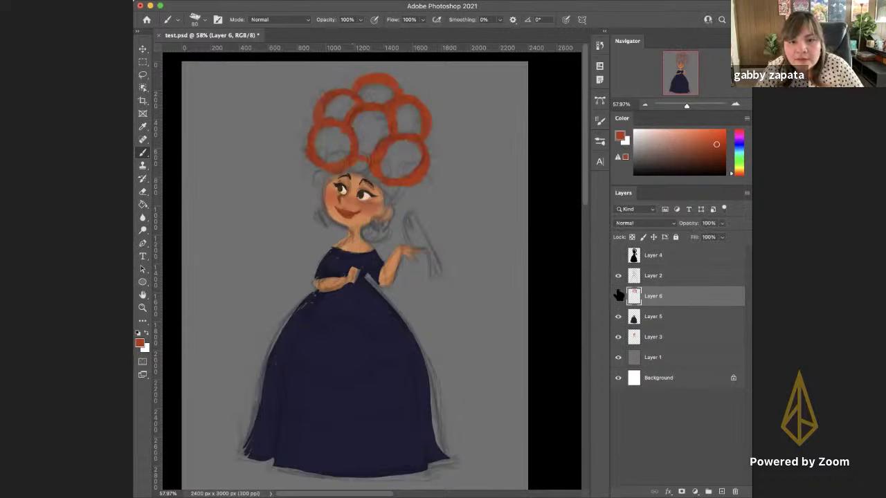
Compare the dress layer with the hair layer by selecting each and toggling Layer 6's visibility
click(639, 318)
click(643, 295)
click(658, 322)
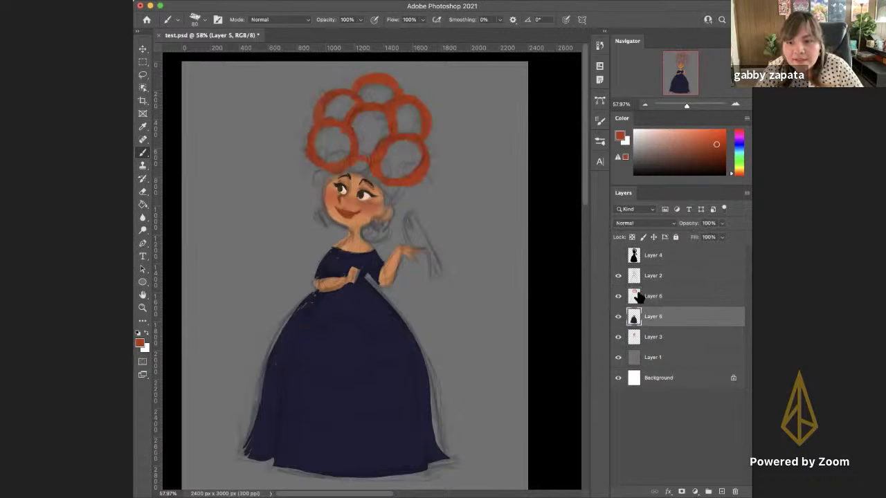
click(637, 295)
click(619, 296)
click(618, 297)
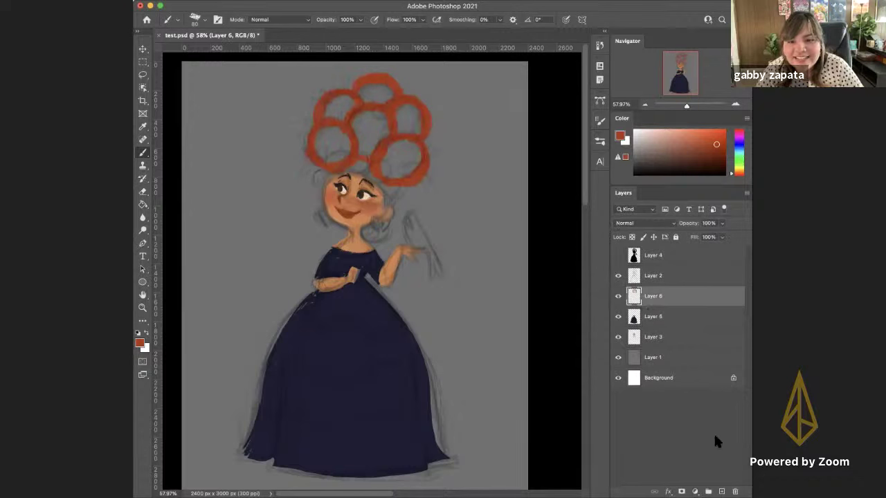
Add a layer above the hair layer, set the foreground colour to crimson #bc173e and paint a round flower above the forehead
click(721, 492)
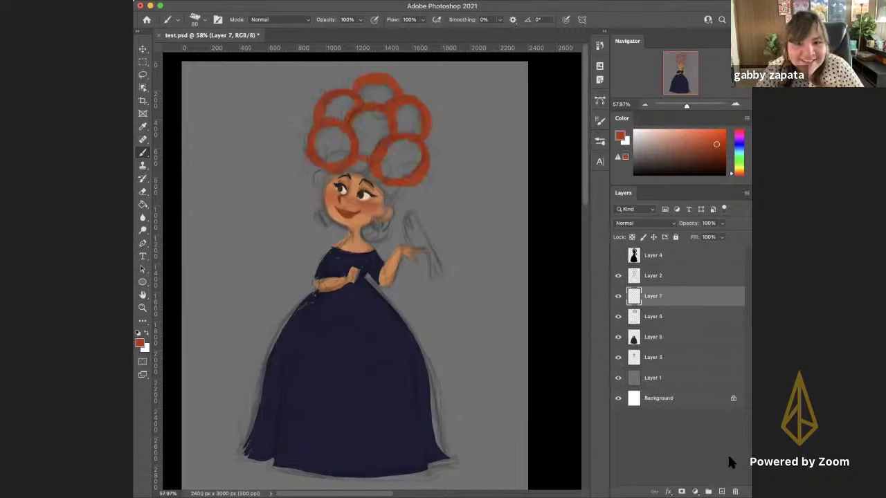
click(621, 136)
click(531, 276)
drag(500, 296, 506, 300)
key(Return)
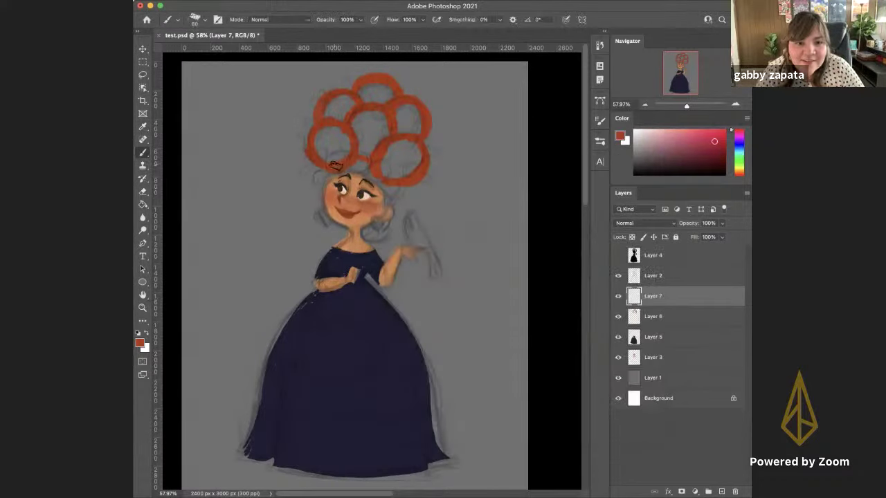
mouse_move(330, 166)
mouse_down()
mouse_move(345, 165)
mouse_move(330, 172)
mouse_up()
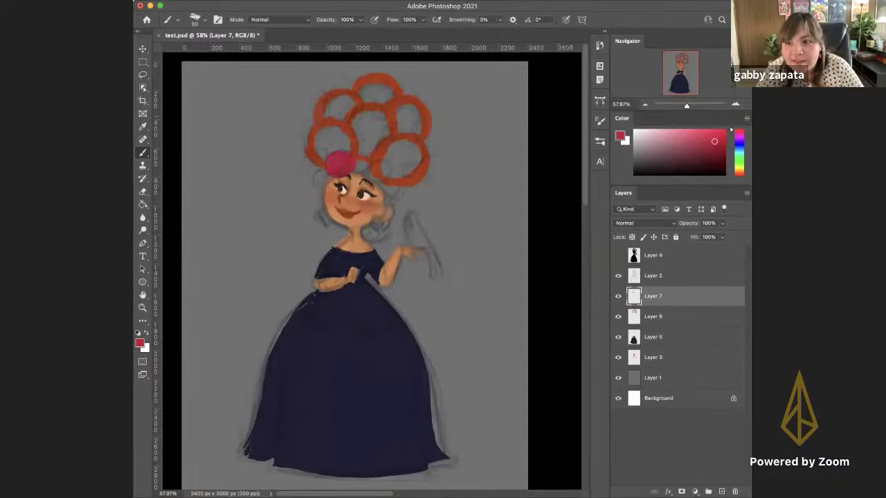
Set the foreground colour to orange #d04f02 and paint a round flower on each side of the crimson one
click(620, 137)
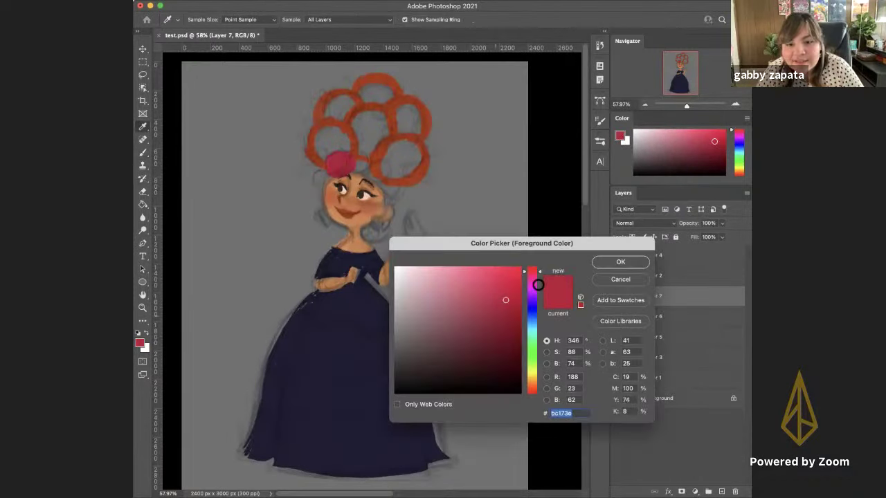
click(531, 385)
drag(511, 298, 518, 290)
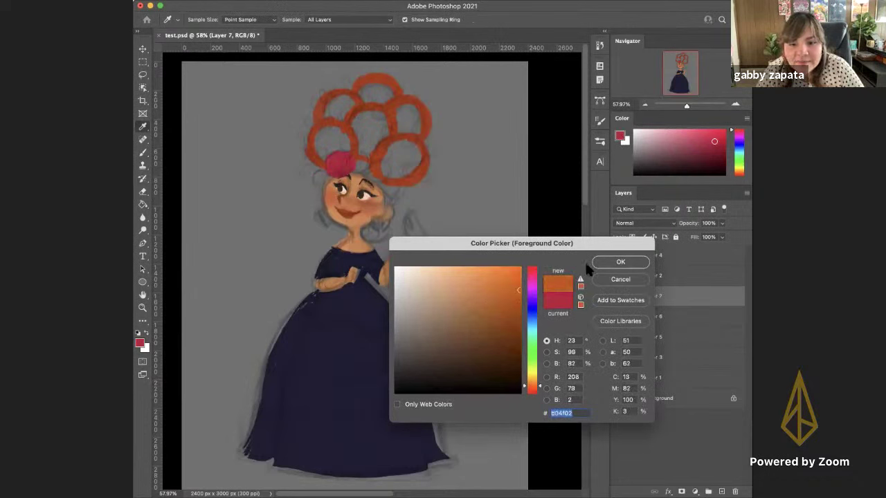
click(594, 262)
drag(359, 166, 354, 168)
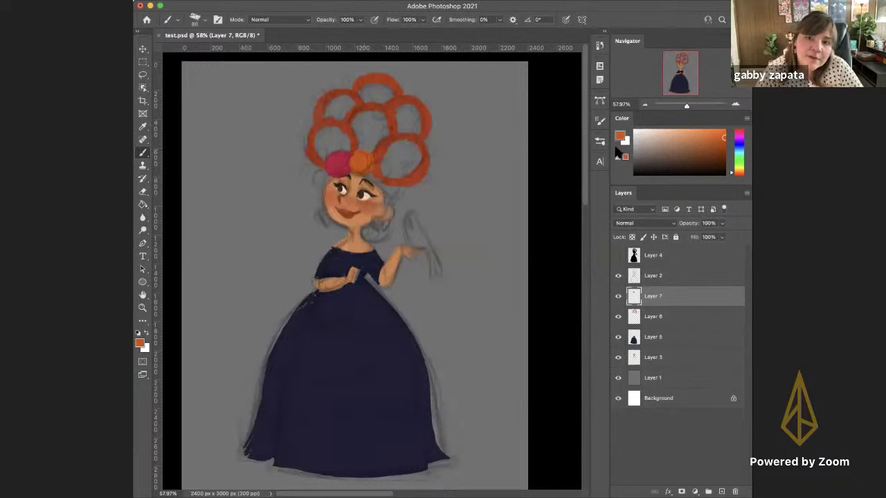
mouse_move(322, 176)
mouse_down()
mouse_move(319, 188)
mouse_move(324, 177)
mouse_up()
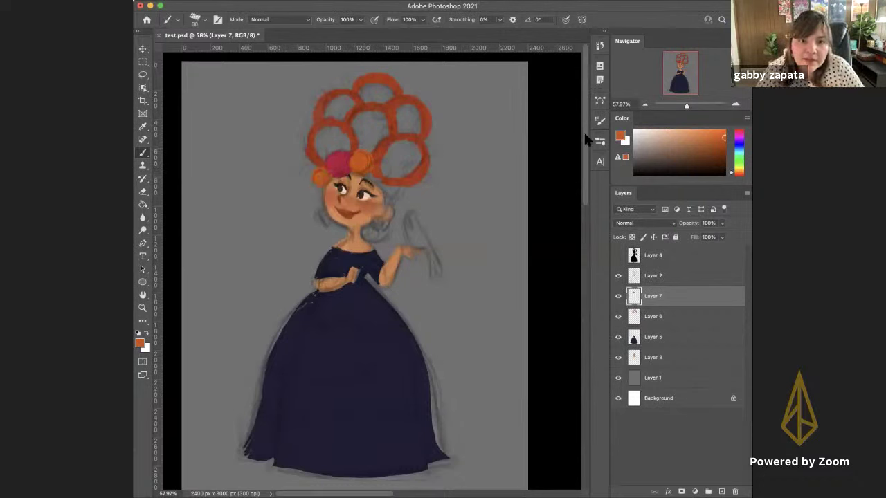
Set the foreground colour to golden orange #de8a12 and paint another round flower on Layer 7, continuing the row towards the ear
click(622, 137)
click(533, 382)
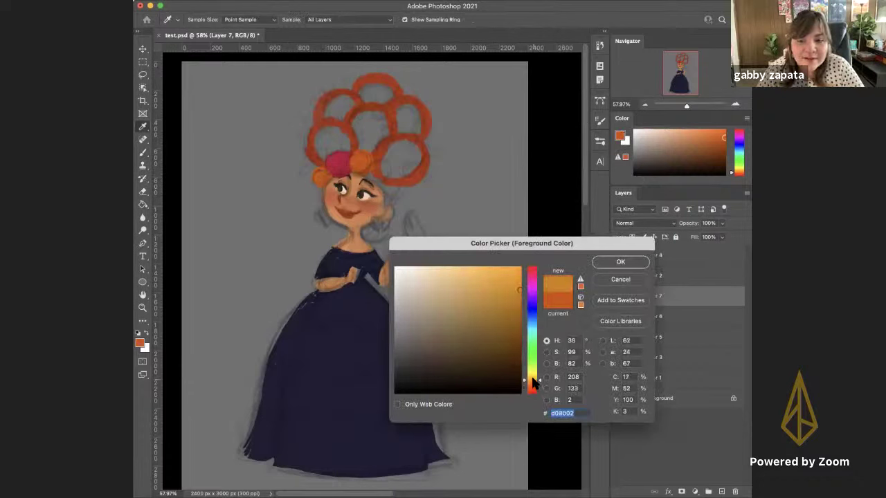
click(510, 283)
key(Return)
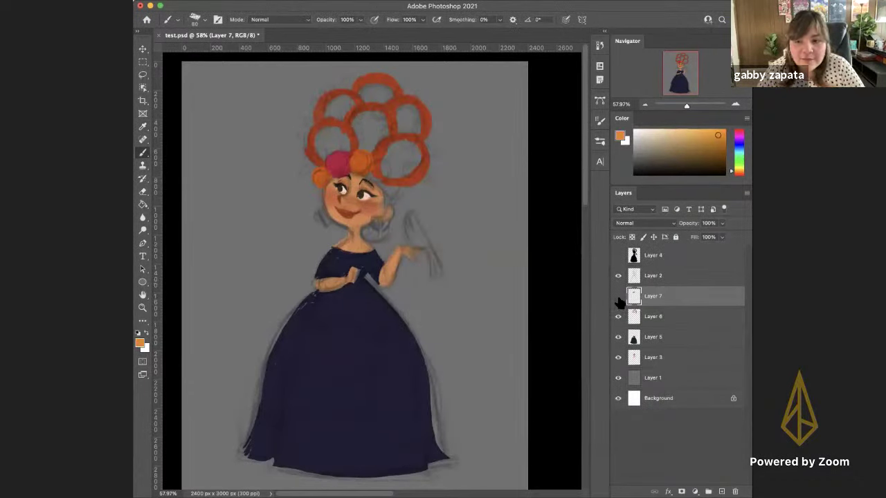
click(618, 297)
click(618, 297)
click(619, 298)
click(618, 298)
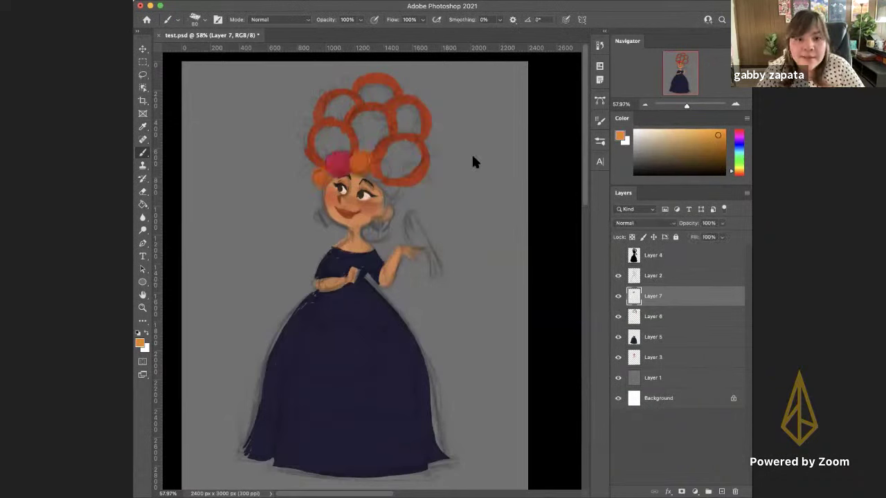
mouse_move(376, 177)
mouse_down()
mouse_move(380, 168)
mouse_move(387, 172)
mouse_move(379, 182)
mouse_move(381, 167)
mouse_move(378, 180)
mouse_up()
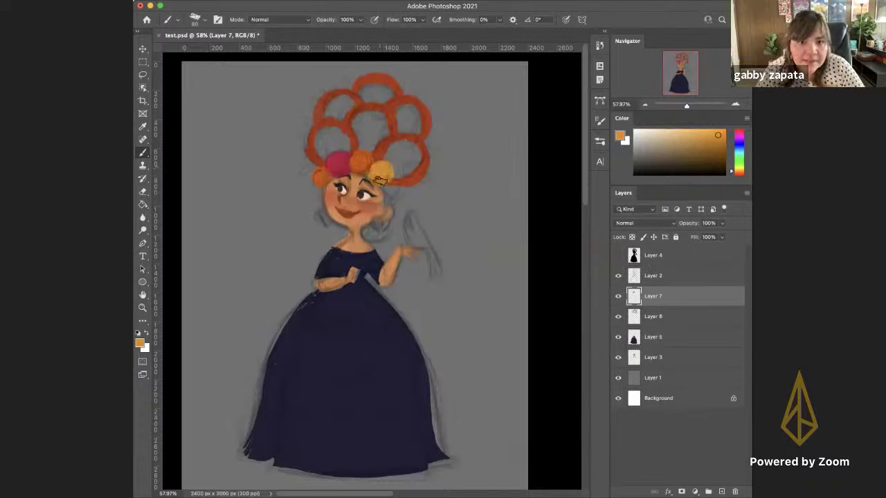
Compare the hair on Layer 6 with the flowers on Layer 7 by toggling each layer's visibility
click(633, 316)
click(618, 317)
click(618, 318)
click(636, 297)
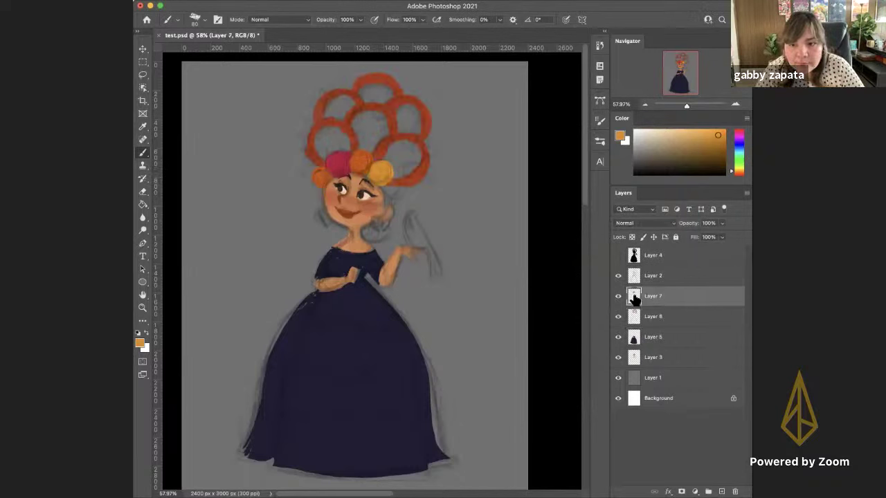
click(618, 297)
click(618, 296)
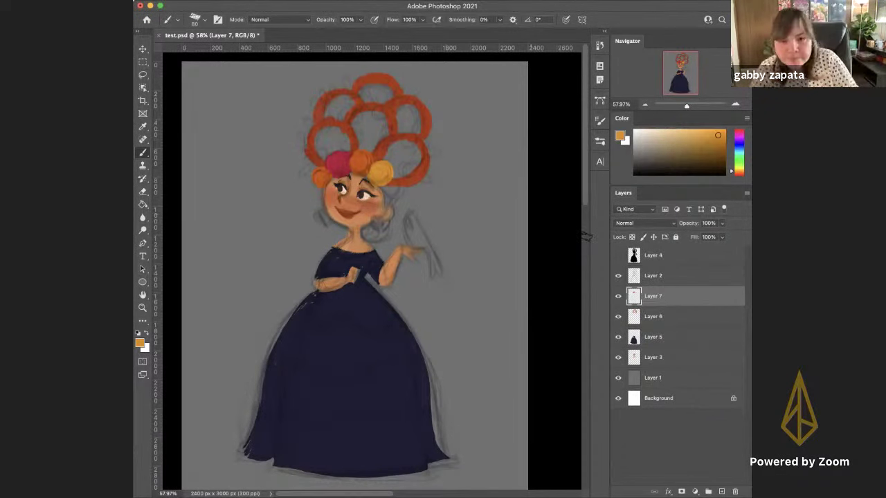
Sample the crimson from the first flower and paint a matching flower at the end of the row above the ear
click(621, 137)
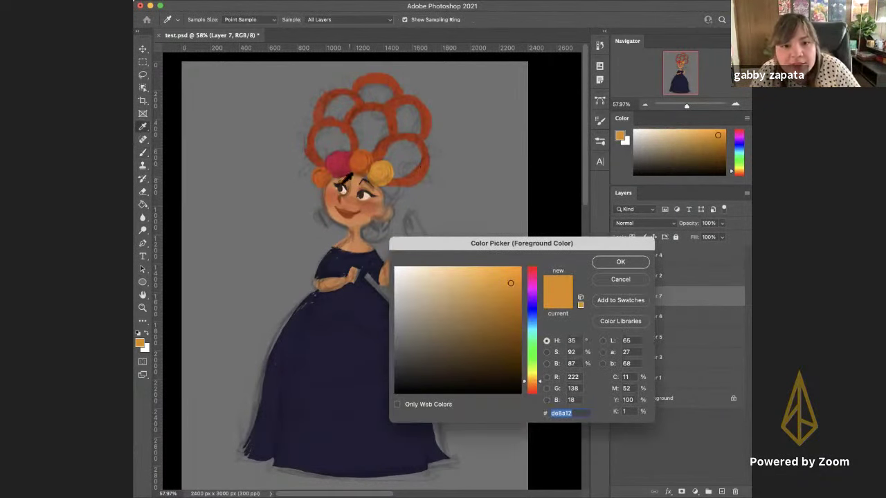
click(329, 164)
click(620, 262)
mouse_move(390, 191)
mouse_down()
mouse_move(402, 189)
mouse_move(396, 184)
mouse_move(398, 194)
mouse_up()
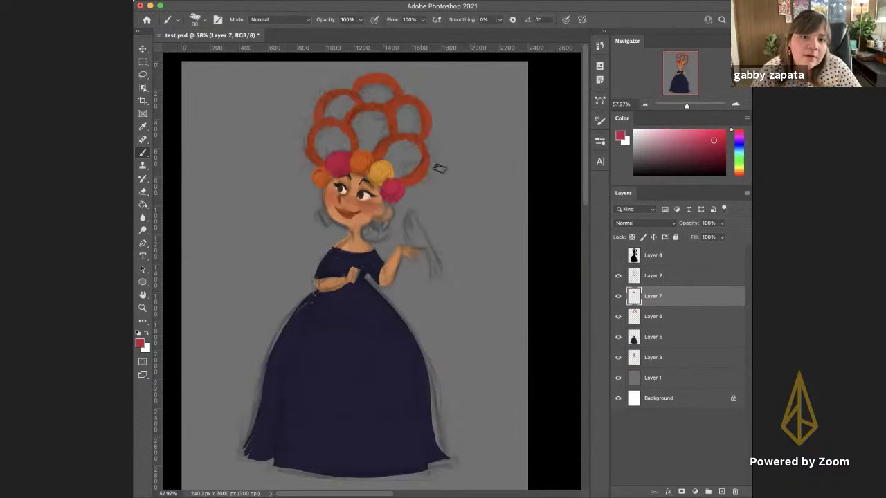
Examine the whole character at several zoom levels and with the flowers on Layer 7 hidden and shown
scroll(414, 320, down, 5)
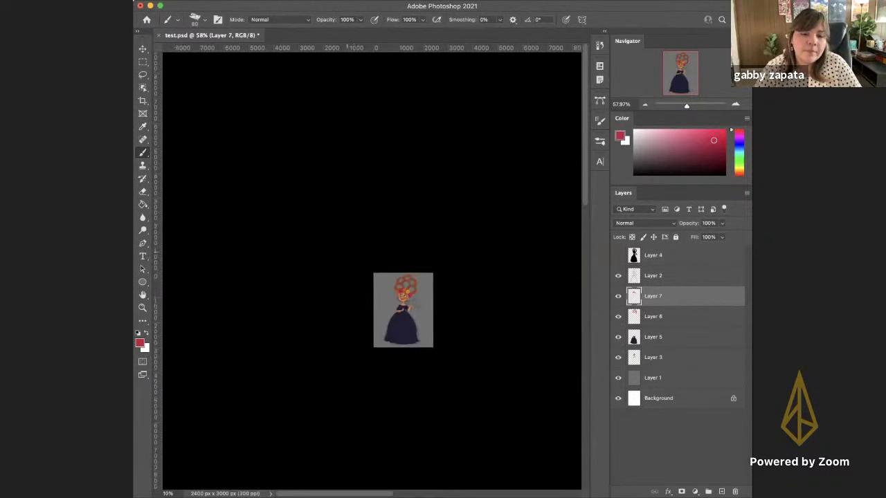
scroll(406, 274, up, 5)
drag(382, 232, 378, 242)
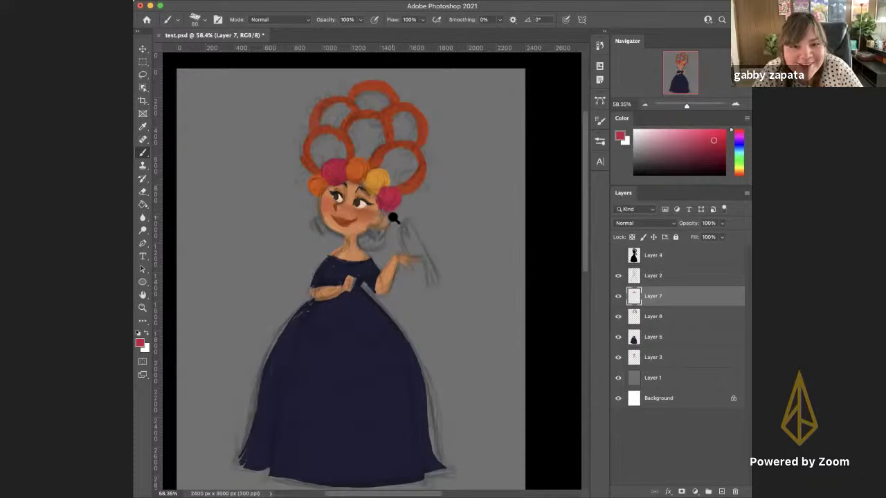
scroll(393, 218, down, 5)
scroll(389, 203, up, 3)
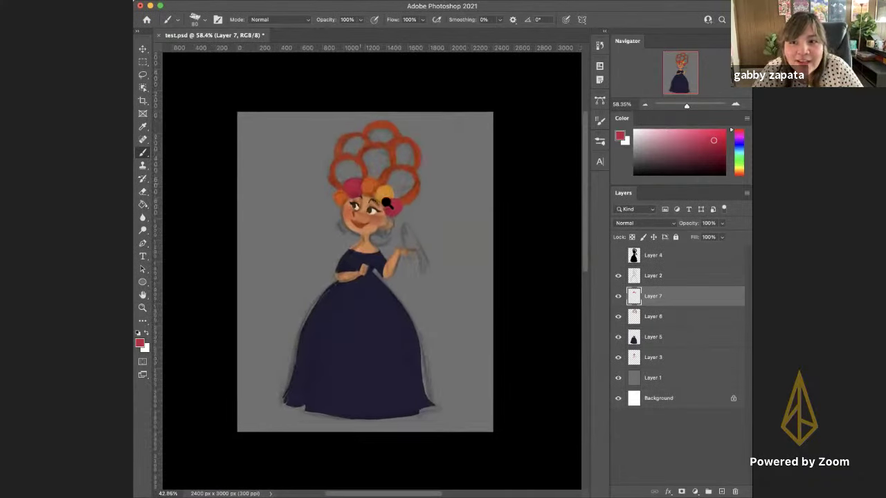
drag(387, 203, 331, 203)
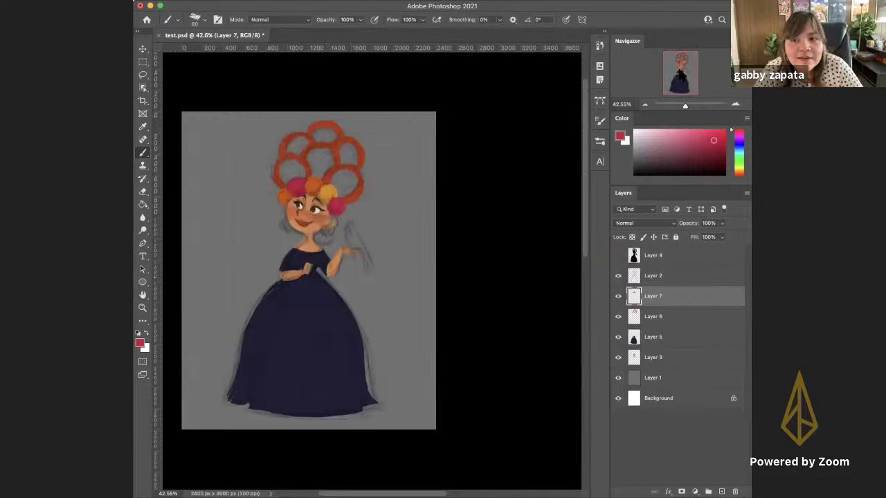
drag(382, 275, 445, 273)
scroll(432, 287, down, 3)
scroll(422, 270, up, 3)
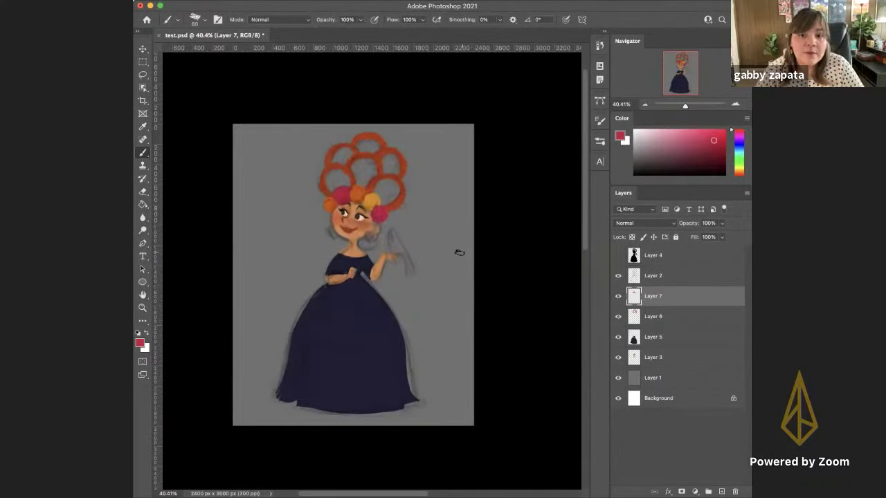
scroll(459, 295, down, 3)
scroll(444, 272, up, 2)
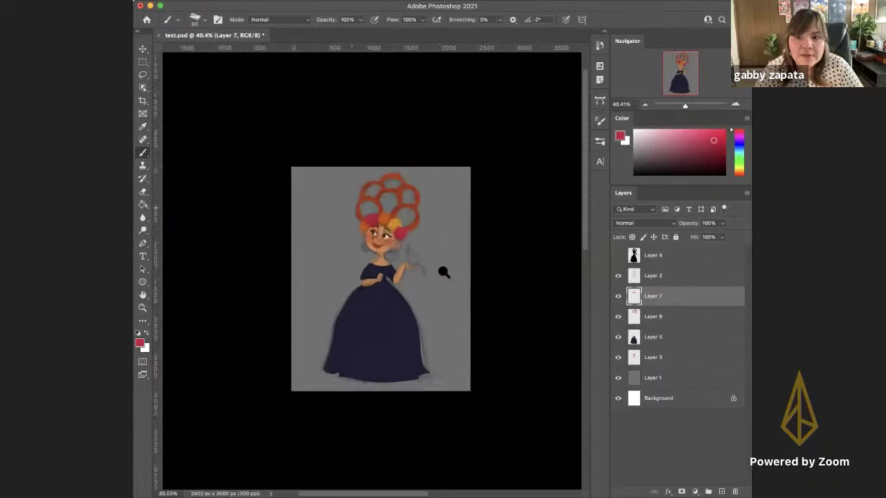
scroll(444, 272, up, 1)
scroll(460, 270, up, 2)
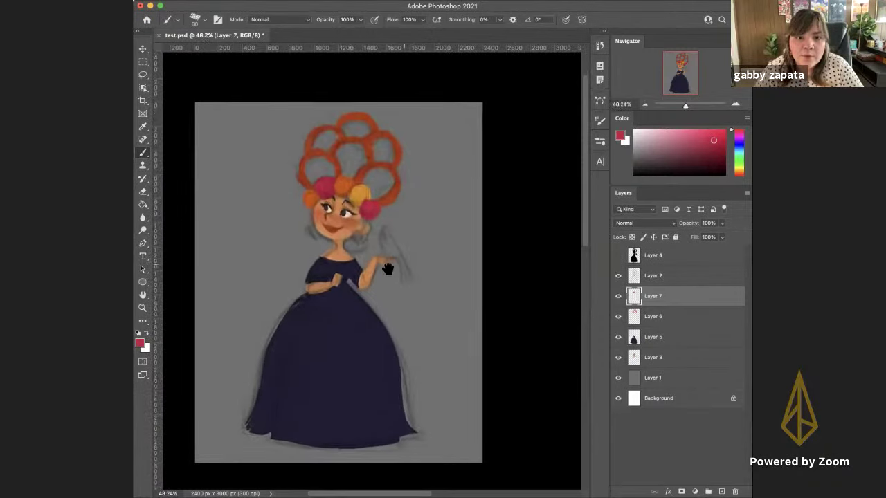
mouse_move(388, 269)
mouse_down()
mouse_move(406, 266)
mouse_move(398, 266)
mouse_up()
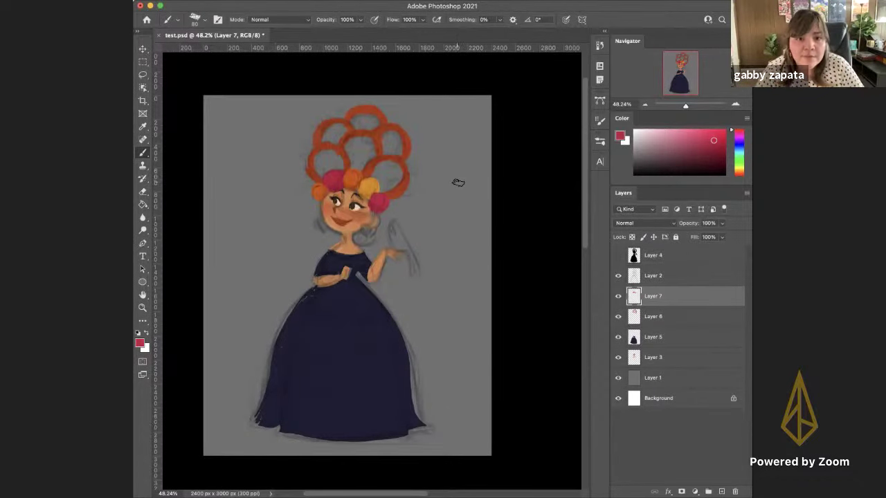
drag(388, 207, 392, 209)
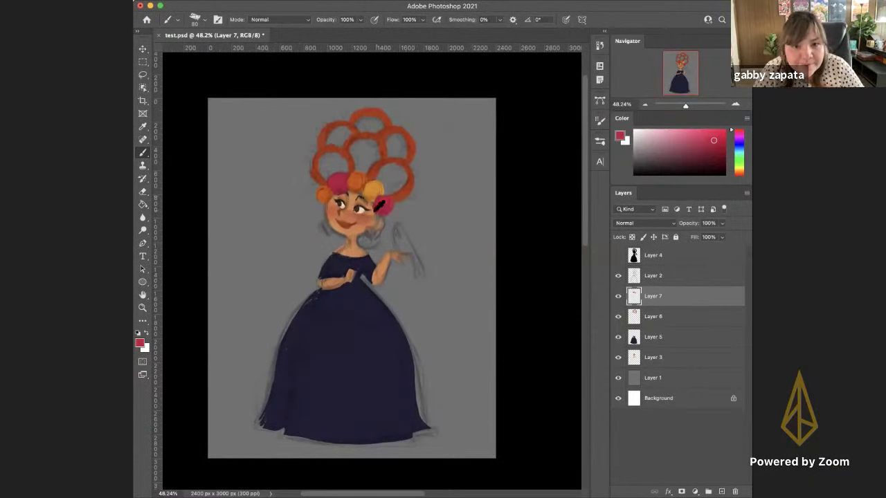
click(617, 296)
click(617, 296)
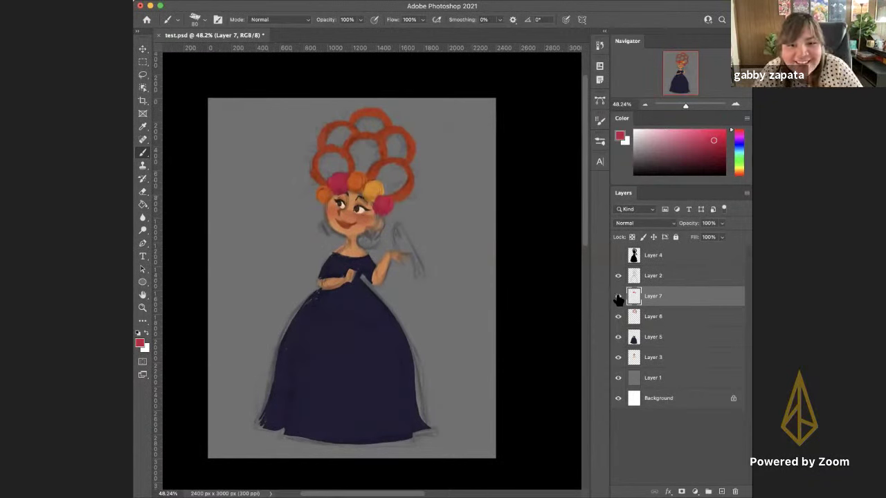
Add a new layer above the skin on Layer 3 and set the foreground colour to dark brown #5e3a22
alt+click(368, 193)
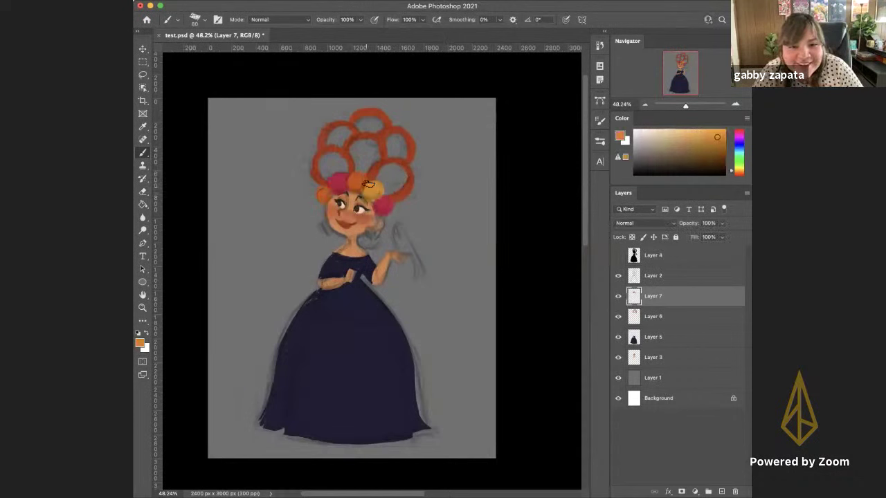
click(653, 357)
click(722, 491)
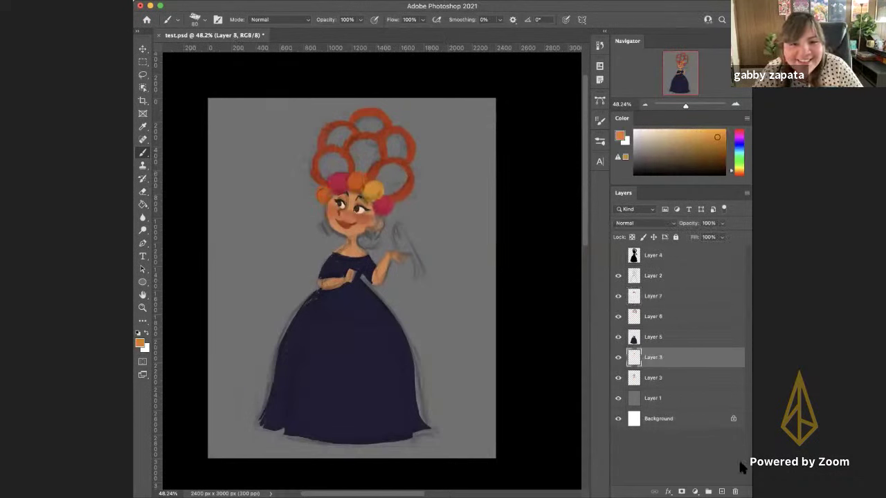
alt+click(341, 211)
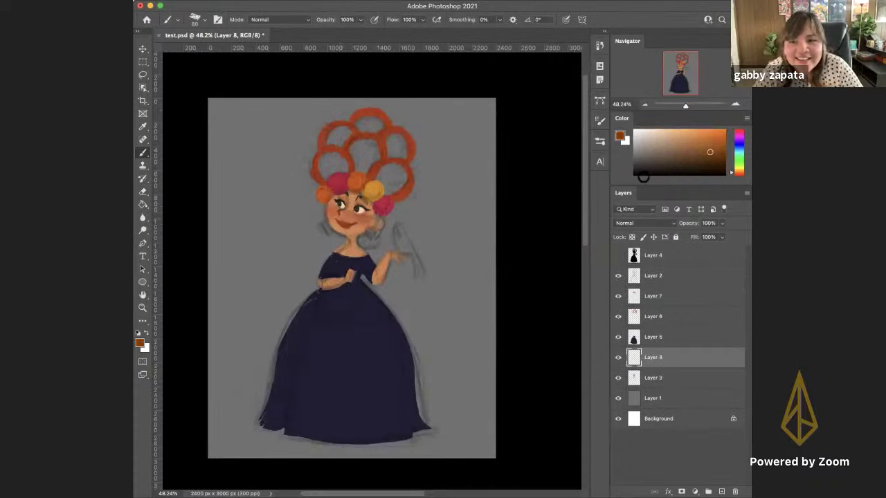
click(693, 164)
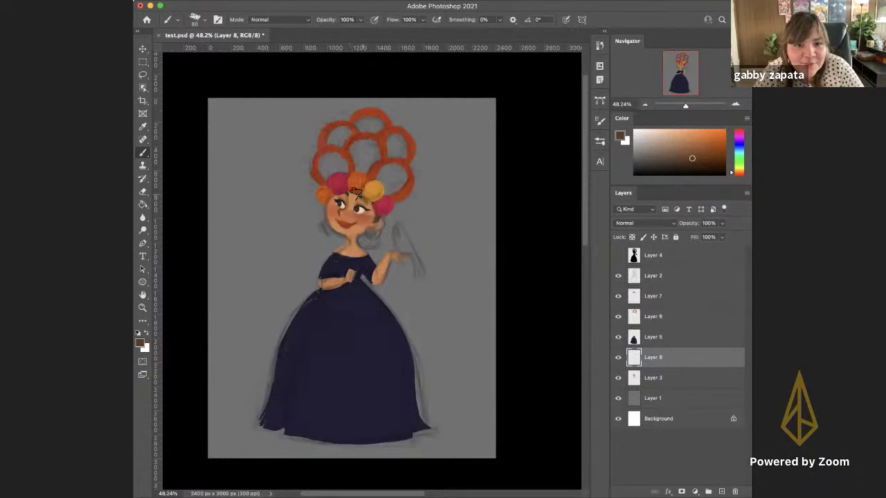
Reduce the brush size to 35 px and paint the low bun behind the neck in dark brown on Layer 8
scroll(349, 196, up, 3)
right_click(365, 199)
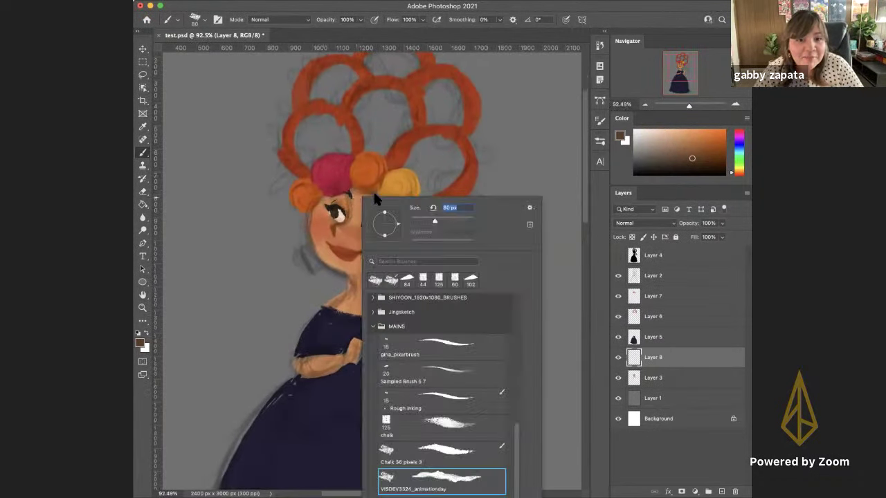
click(368, 191)
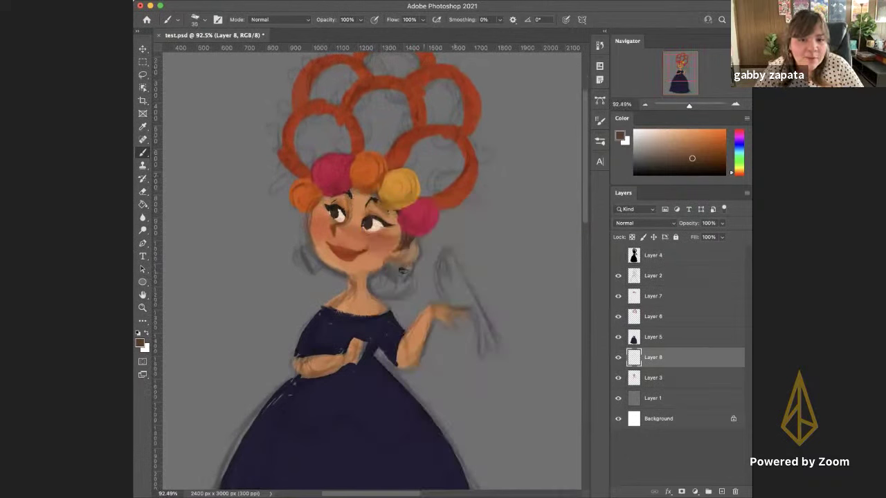
mouse_move(412, 275)
mouse_down()
mouse_move(391, 293)
mouse_move(373, 285)
mouse_move(386, 270)
mouse_move(400, 284)
mouse_up()
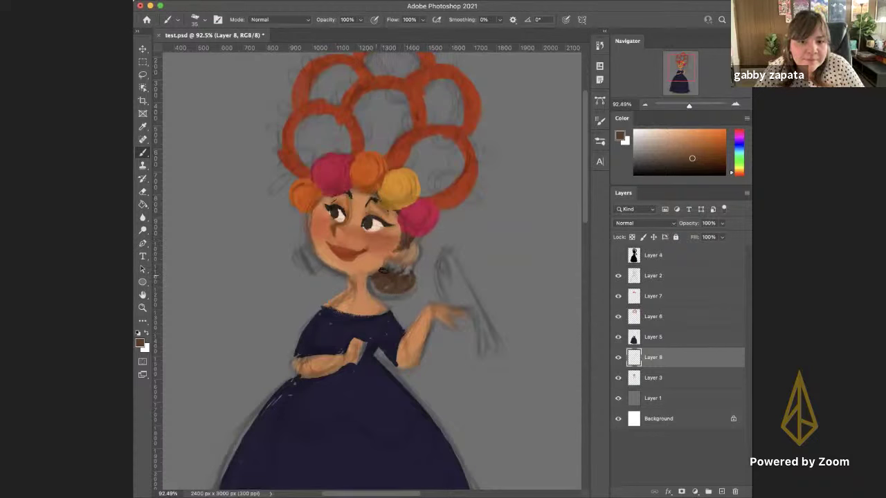
drag(407, 286, 407, 287)
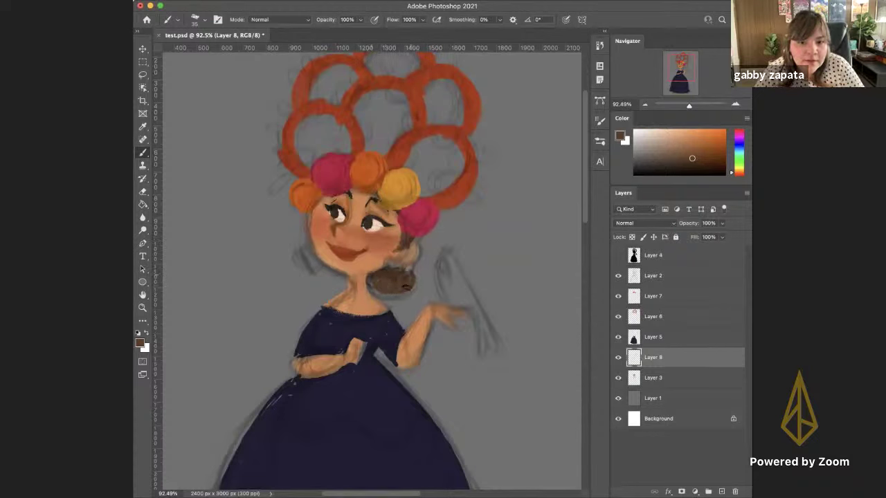
Add a new layer above Layer 8 and paint the parrot's body and tail over the raised hand in olive green #597613
drag(643, 379, 722, 490)
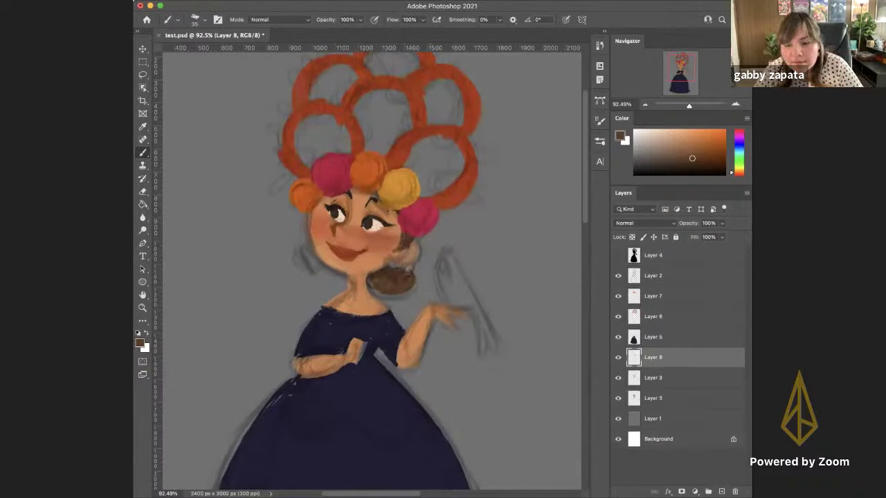
click(621, 137)
drag(451, 239, 544, 256)
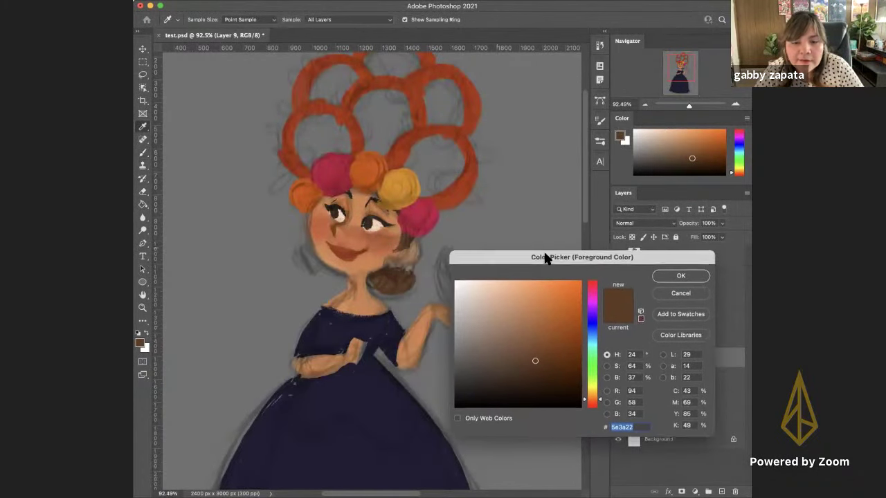
click(592, 377)
drag(542, 328, 563, 349)
click(666, 276)
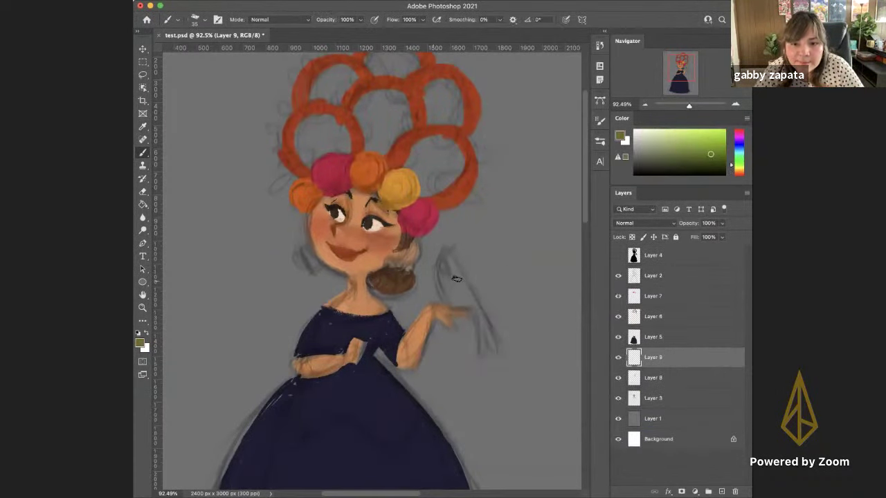
mouse_move(445, 259)
mouse_down()
mouse_move(440, 275)
mouse_move(457, 304)
mouse_move(442, 275)
mouse_move(475, 305)
mouse_move(450, 257)
mouse_move(479, 309)
mouse_move(449, 269)
mouse_move(449, 296)
mouse_move(448, 256)
mouse_up()
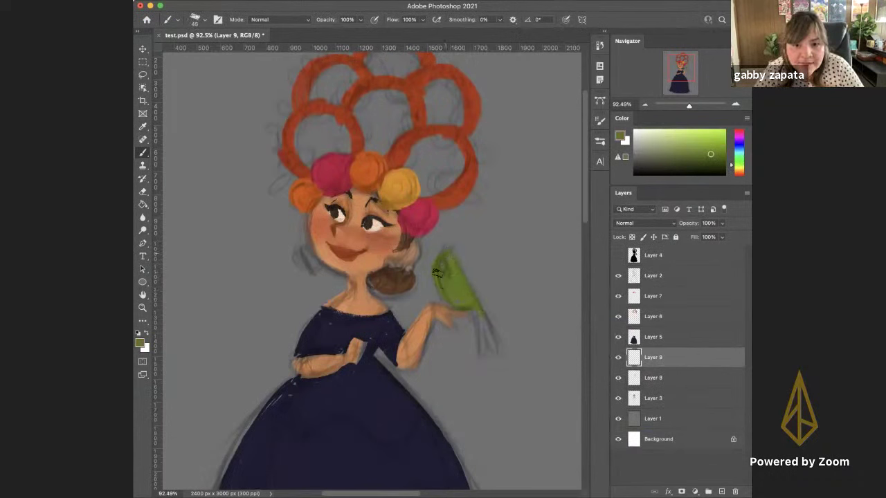
drag(468, 312, 483, 359)
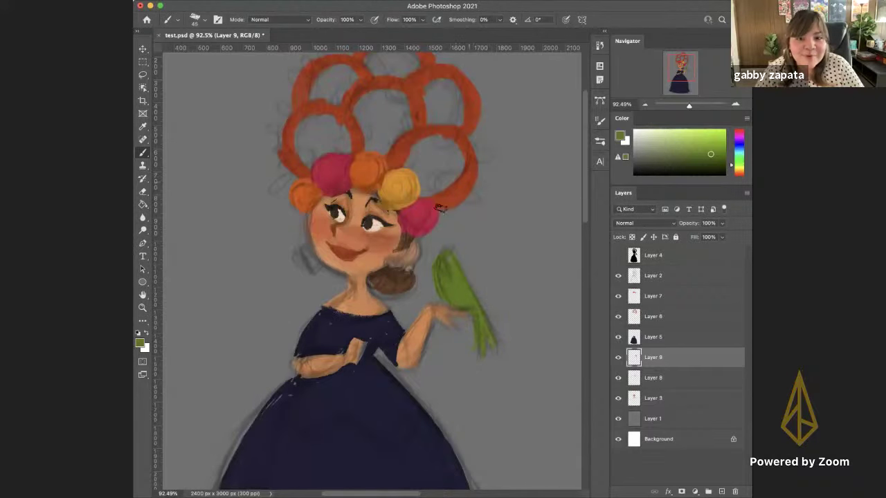
Sample crimson #b1163d from the first flower and paint a small red patch on the parrot's forehead
click(620, 139)
drag(509, 248, 558, 226)
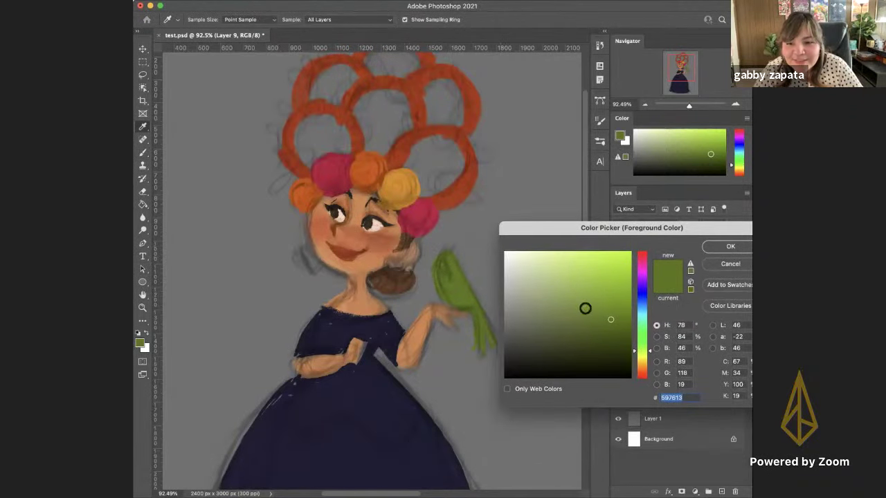
click(333, 171)
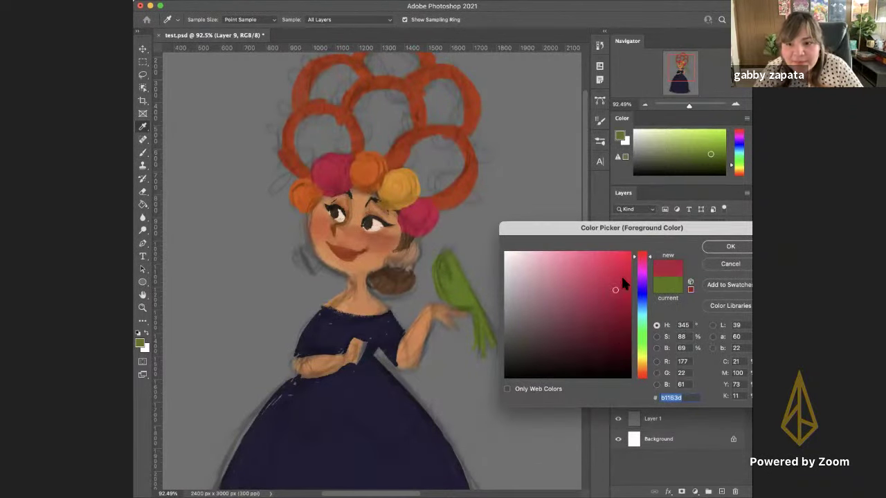
click(720, 247)
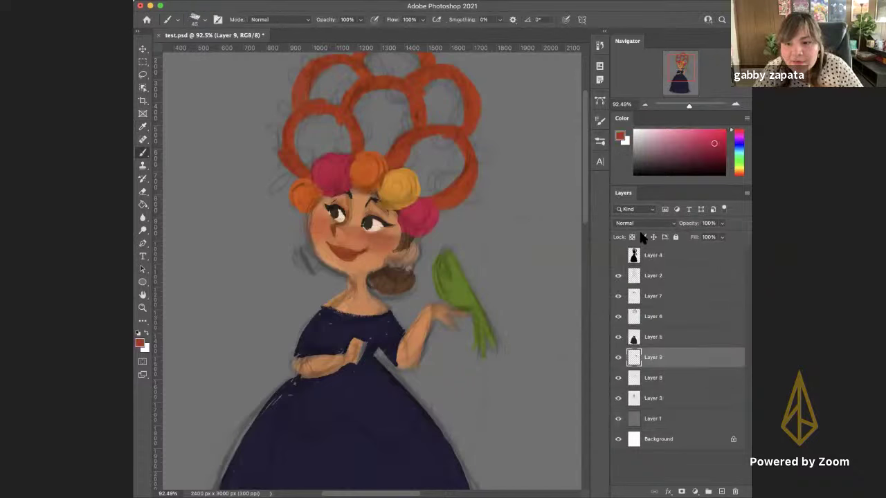
click(447, 256)
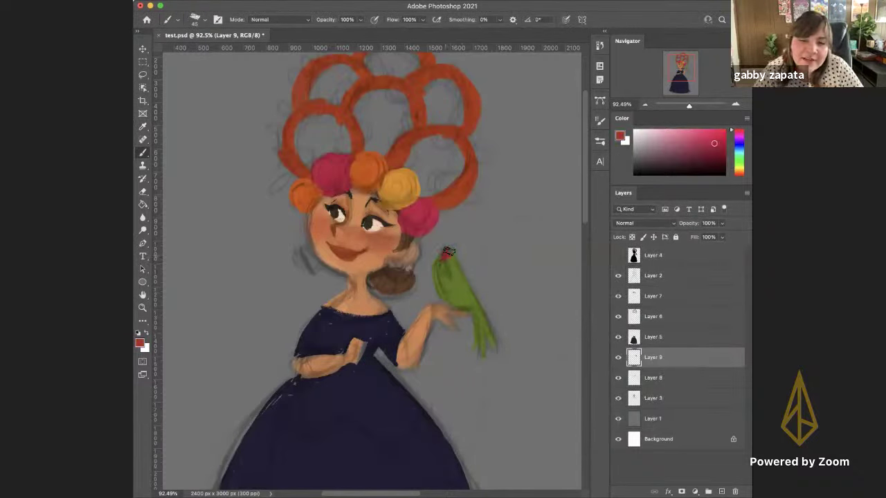
Set the foreground colour to pale pink #d4bec4 and paint a face patch beside the parrot's red forehead
click(621, 137)
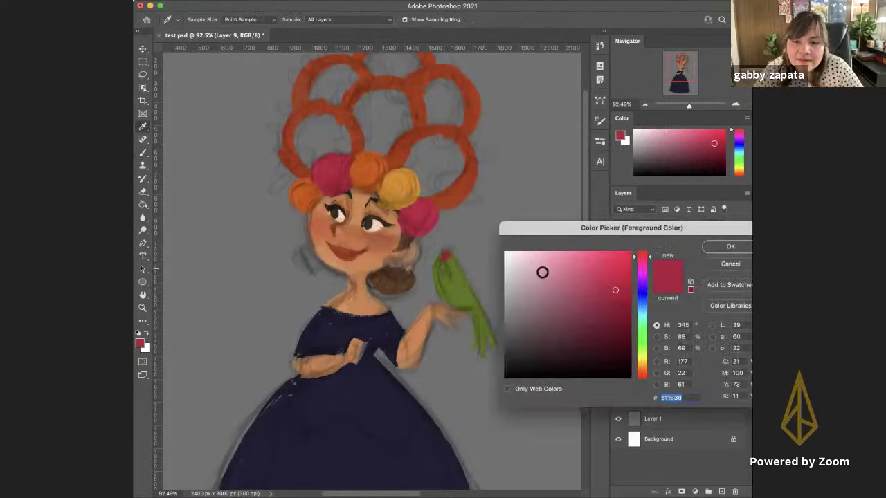
click(517, 274)
key(Return)
key(b)
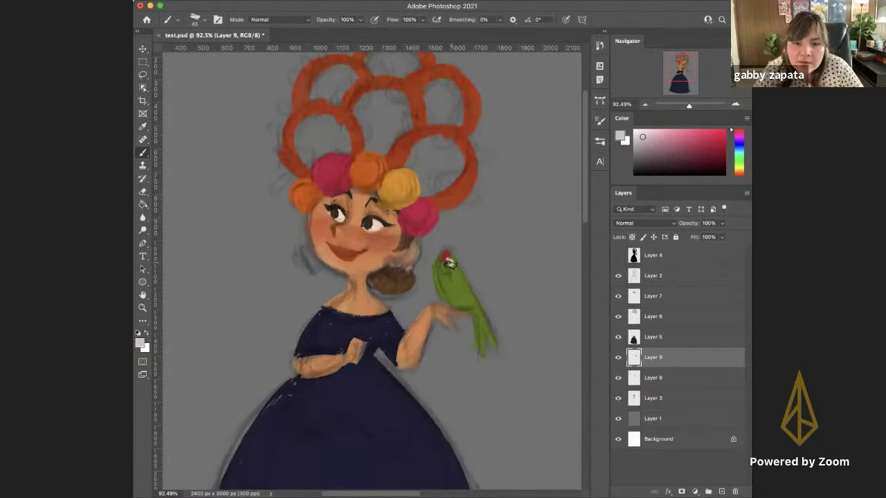
click(449, 261)
Set the foreground colour to dark brown #44372f and paint the parrot's beak below the red forehead
click(623, 141)
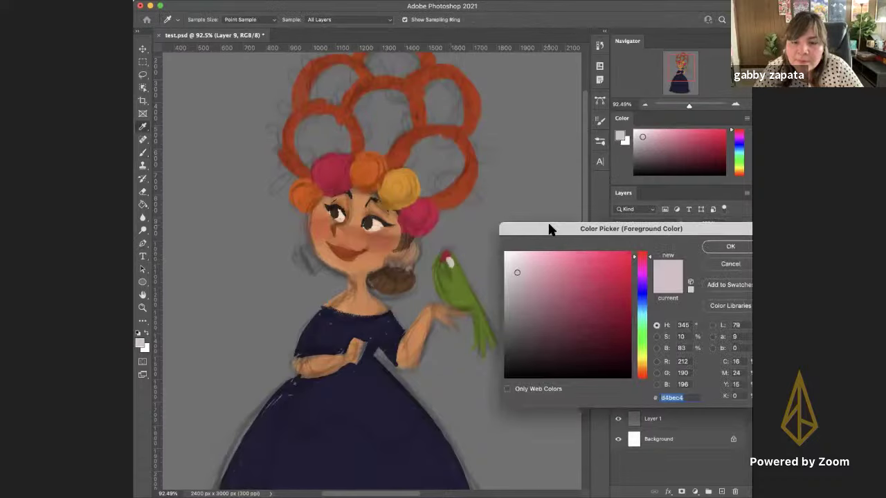
drag(549, 228, 539, 252)
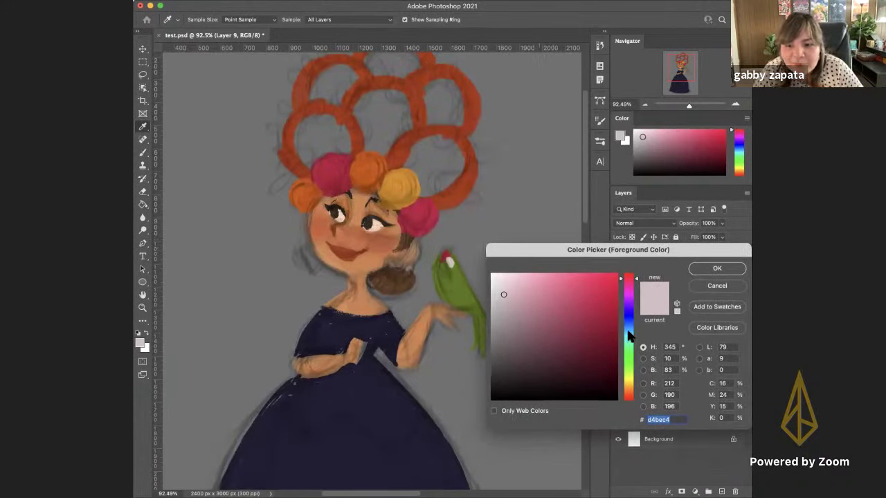
drag(628, 374, 629, 392)
drag(524, 352, 532, 371)
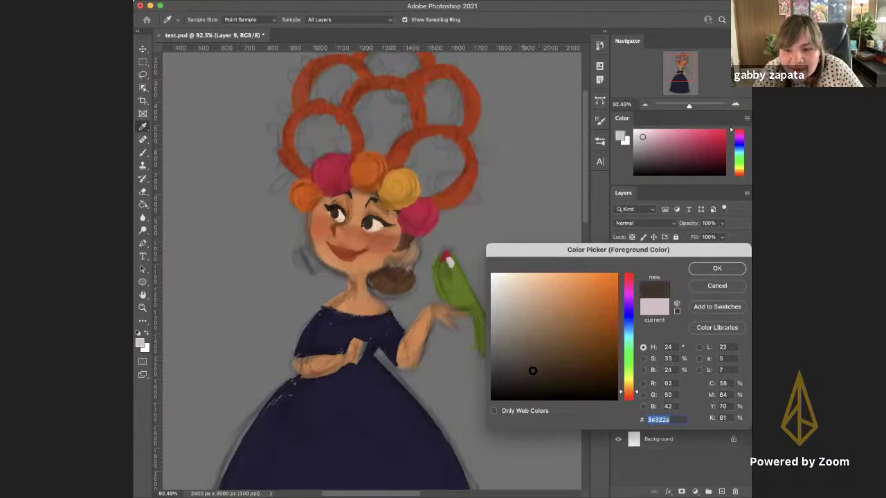
key(Return)
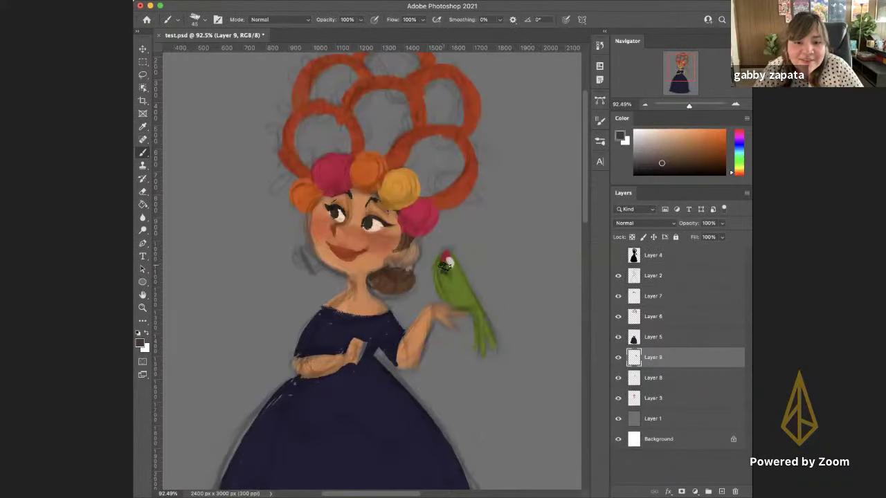
drag(444, 266, 443, 273)
Shift the foreground colour to a redder hue, darken it to near-black and paint over the parrot's beak area
click(623, 142)
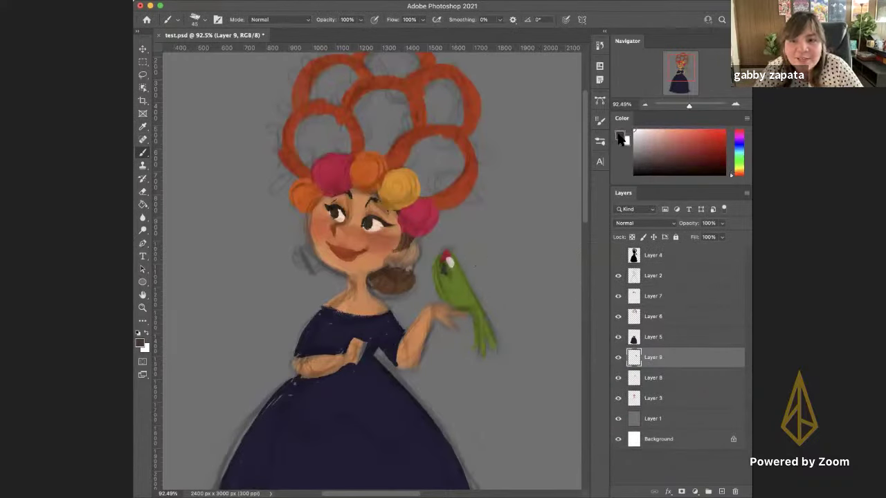
click(621, 138)
drag(529, 254, 530, 268)
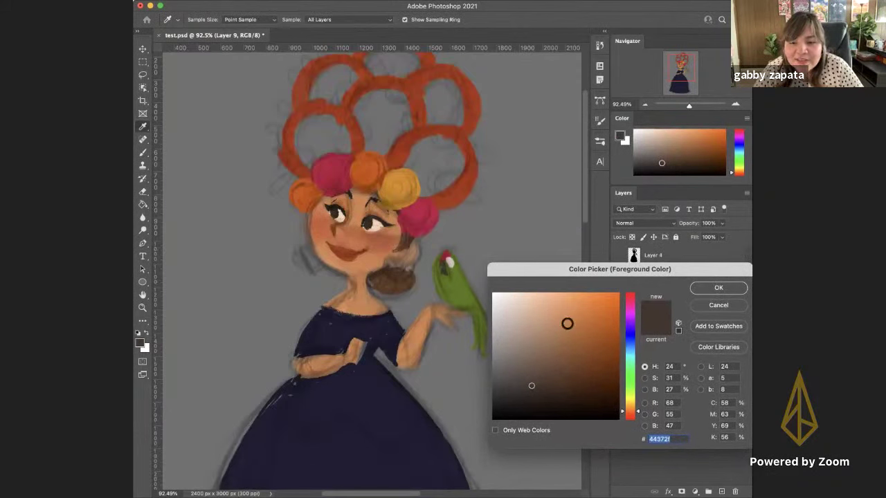
click(629, 415)
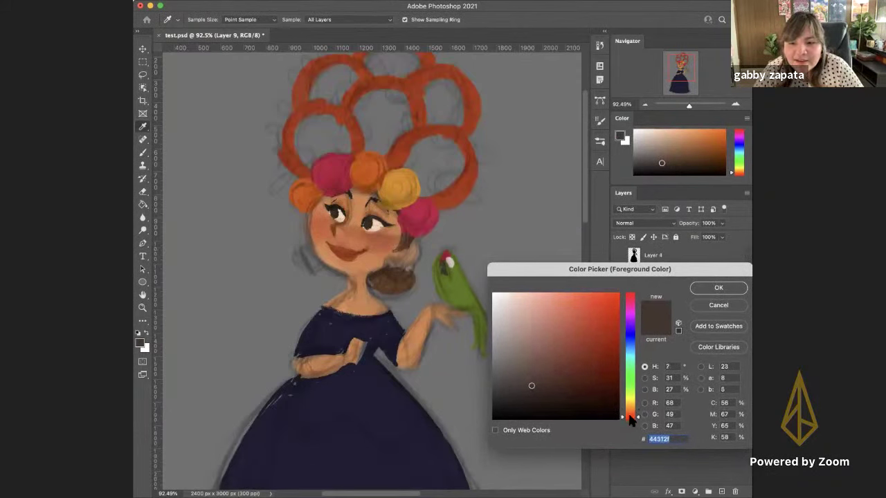
drag(537, 365, 529, 375)
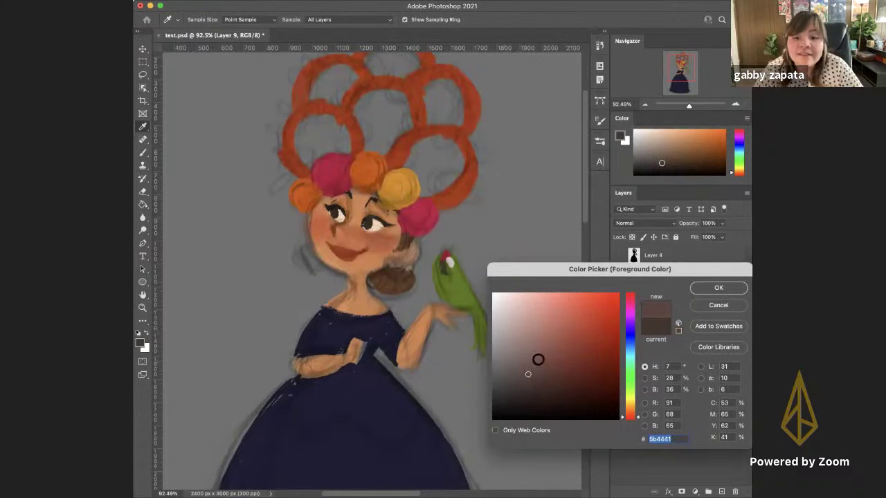
drag(558, 267, 552, 279)
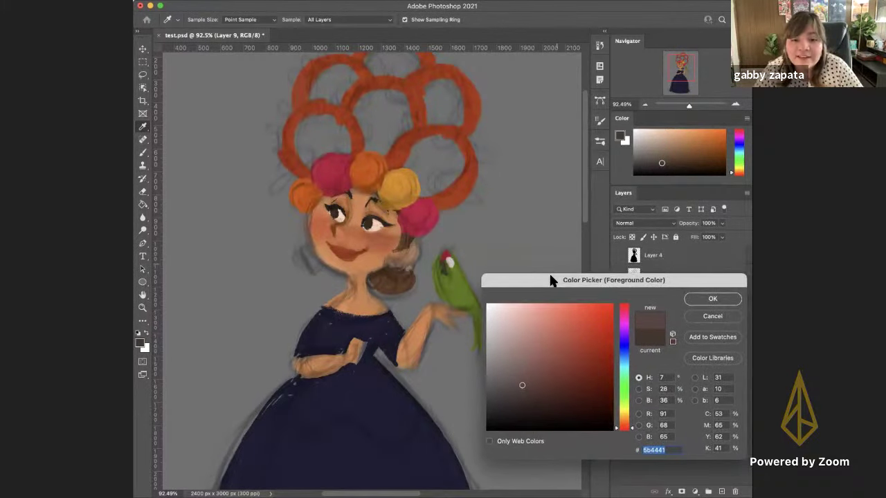
click(697, 305)
key(b)
click(645, 167)
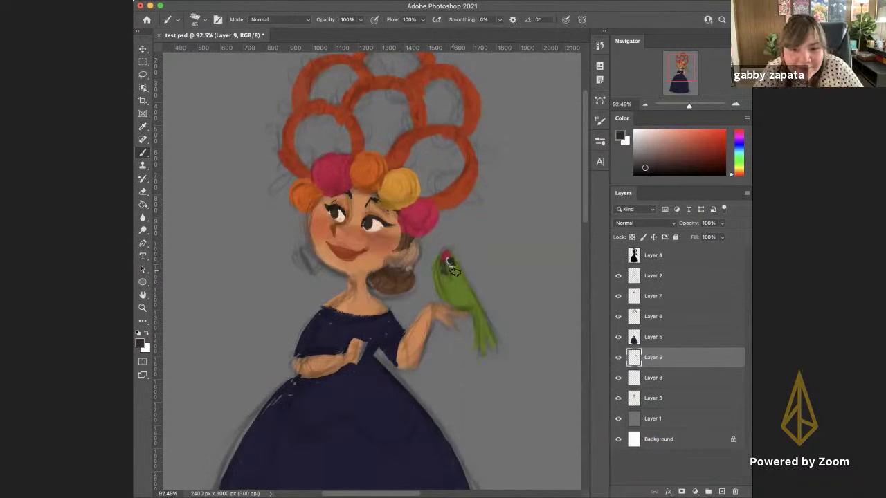
Cover the parrot's pale face patch with sampled body green and reshape the beak with its sampled dark colour
alt+click(452, 267)
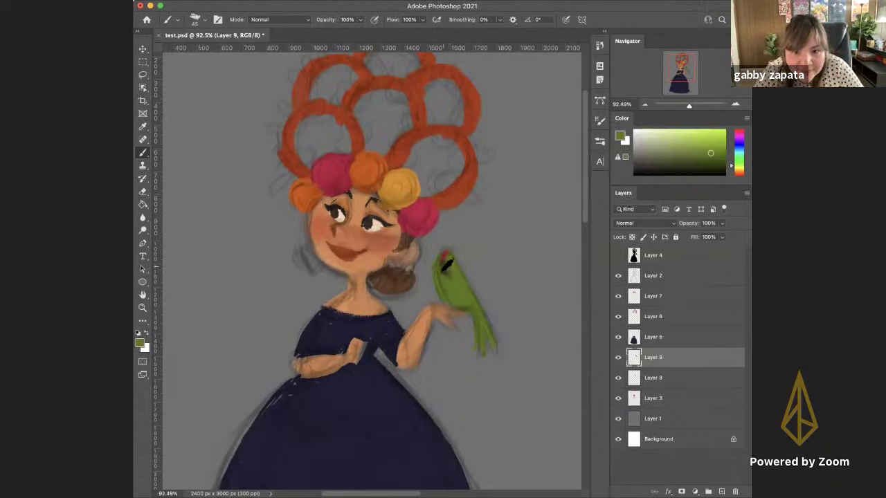
alt+click(440, 262)
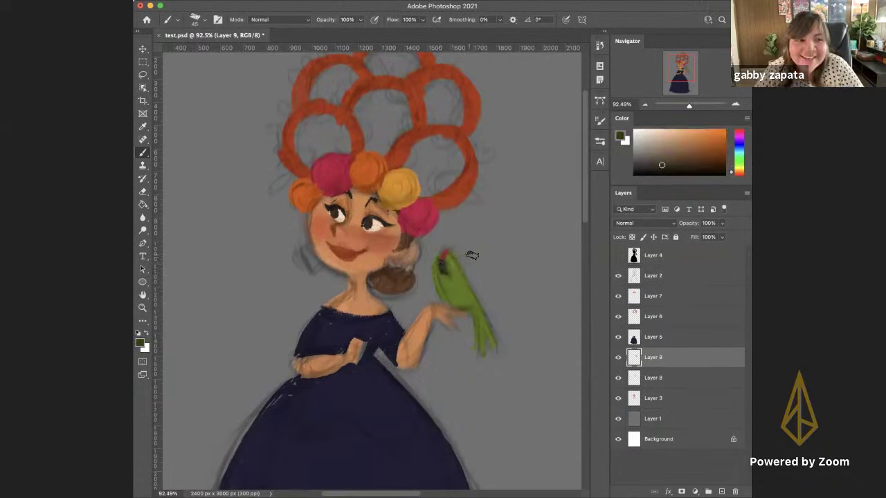
drag(458, 304, 446, 277)
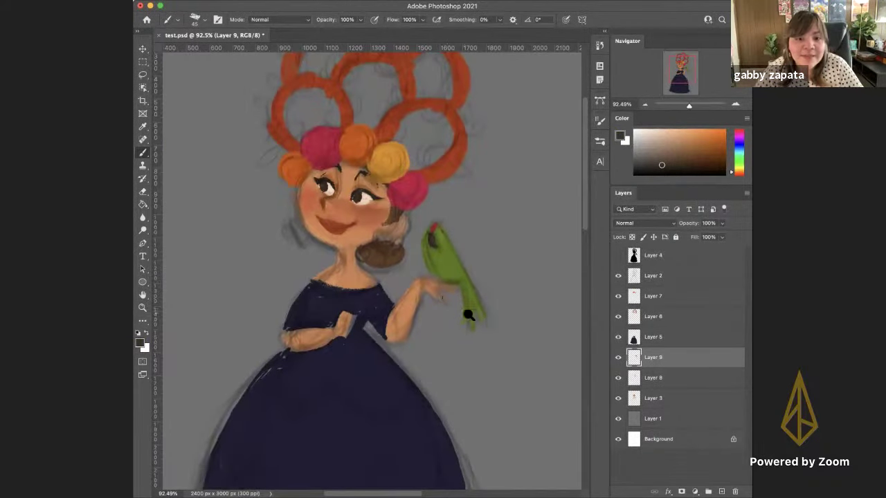
drag(434, 302, 419, 324)
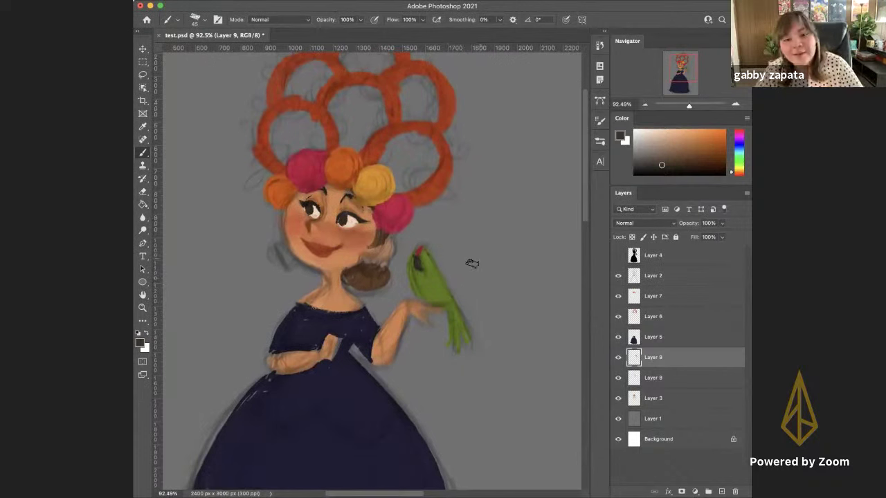
Touch up the parrot's forehead and beak with sampled crimson and dark brown, and undo the stray stroke on its body
alt+click(420, 251)
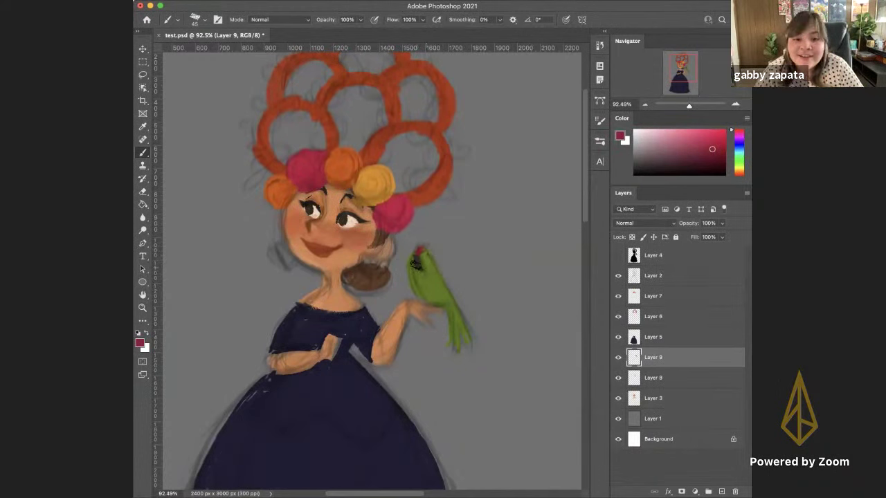
alt+click(416, 263)
drag(443, 280, 431, 288)
key(ctrl+z)
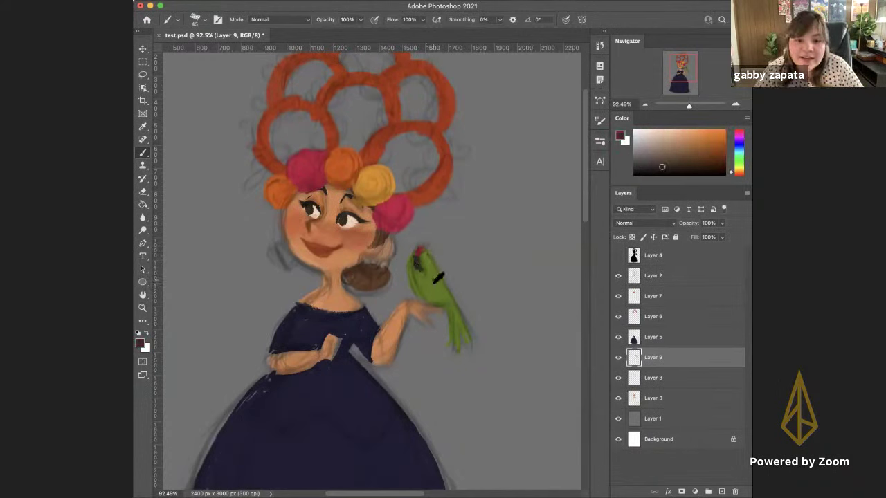
Sample the parrot's green, darken it and draw a thin wing line and a small eye with a finer brush
alt+click(434, 276)
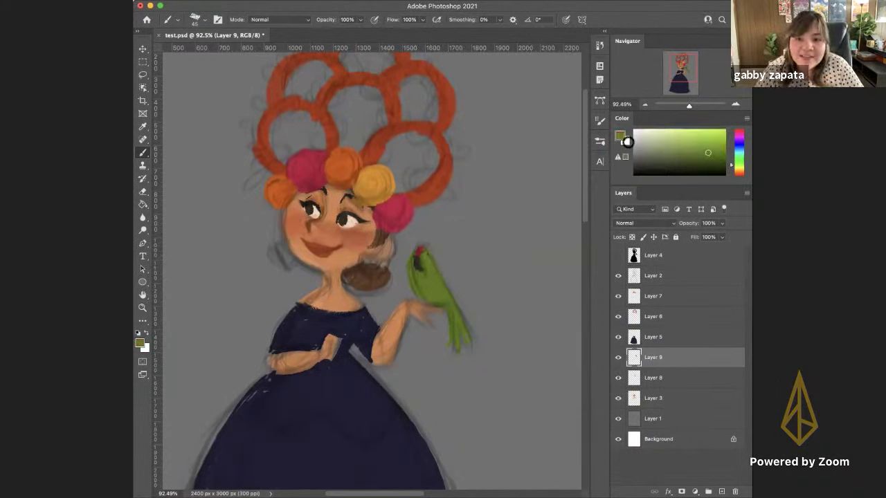
click(690, 159)
drag(690, 159, 692, 155)
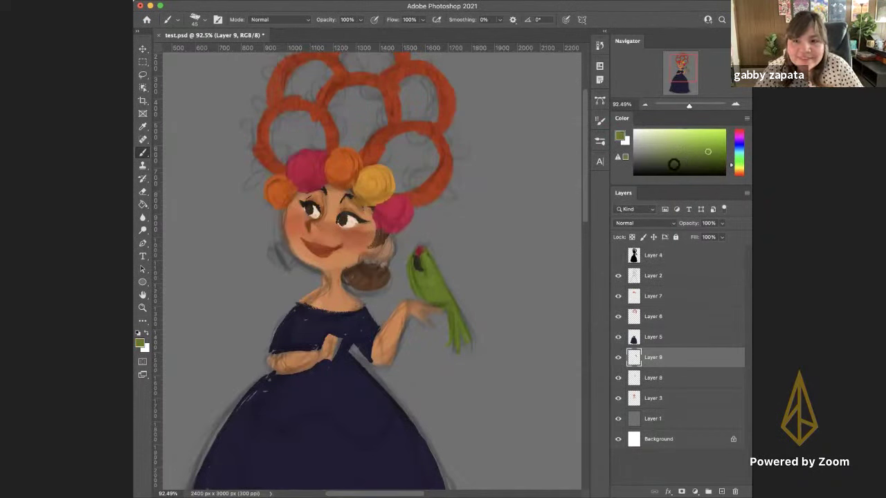
click(699, 162)
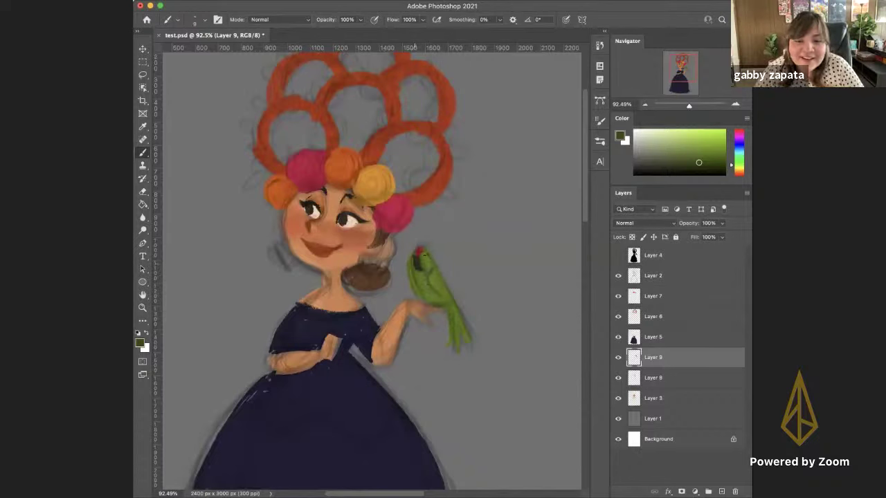
Paint out the parrot's eye with sampled body green and refine the forehead with its sampled crimson
alt+click(429, 254)
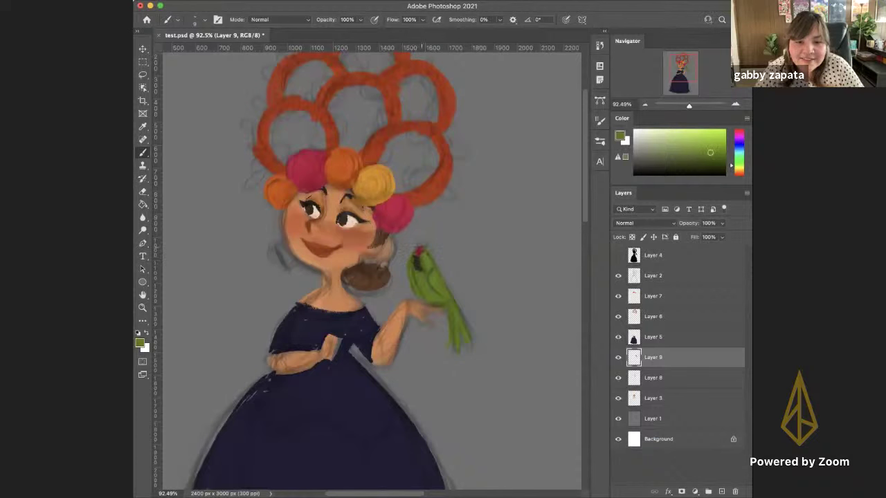
alt+click(424, 254)
alt+click(424, 247)
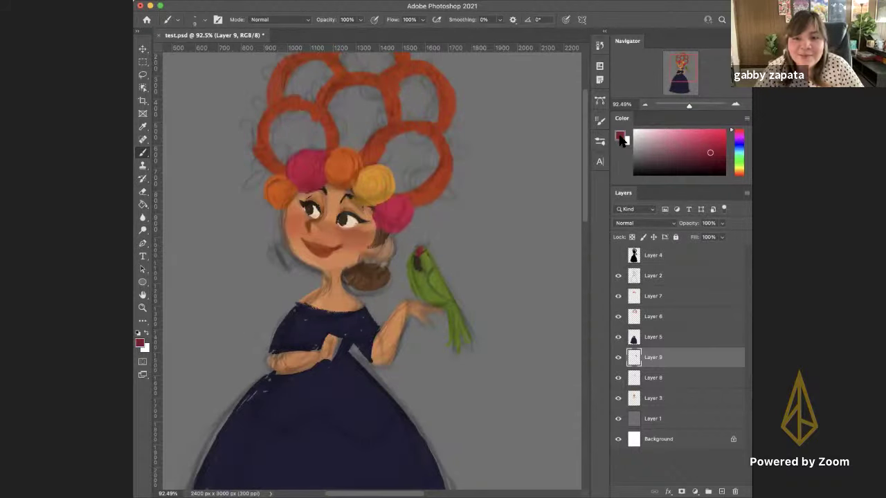
Set the foreground colour to pale pink #d9c2c8, enlarge the brush to 35 px and paint the parrot's face patch beside the beak
click(621, 137)
drag(523, 274, 500, 295)
click(484, 347)
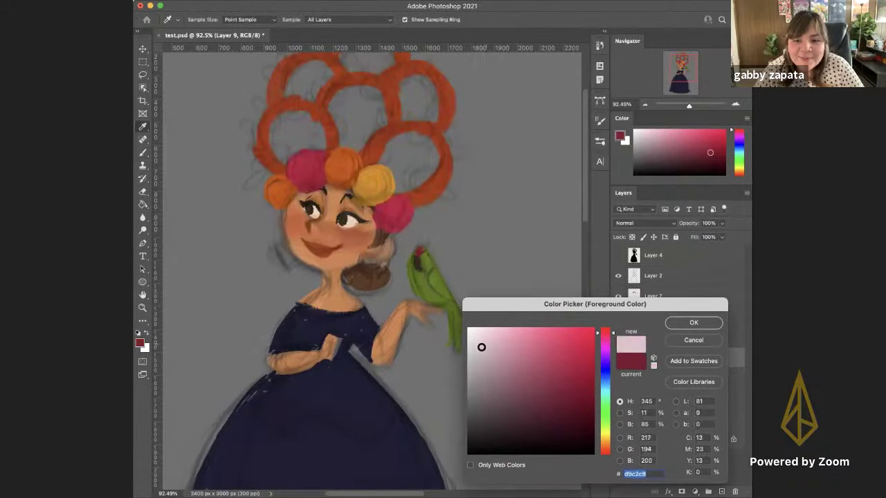
key(Return)
alt+click(447, 253)
key(bracketright)
key(bracketright)
key(bracketright)
key(bracketright)
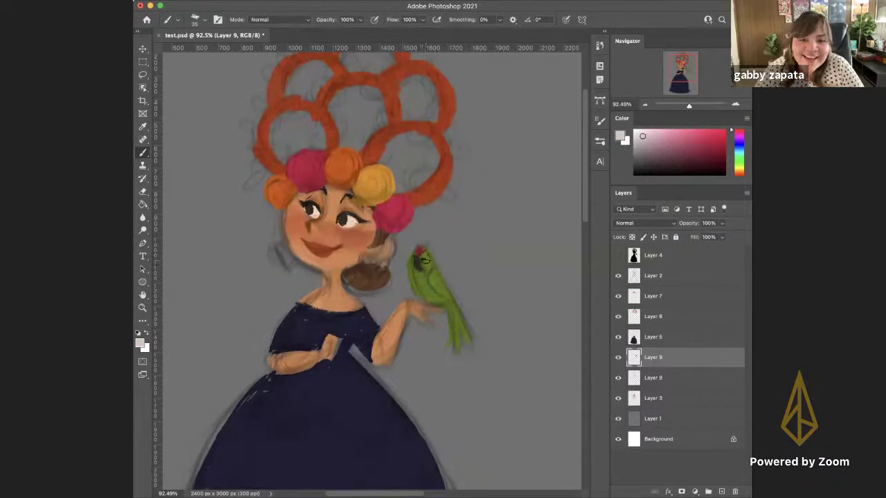
drag(427, 259, 425, 256)
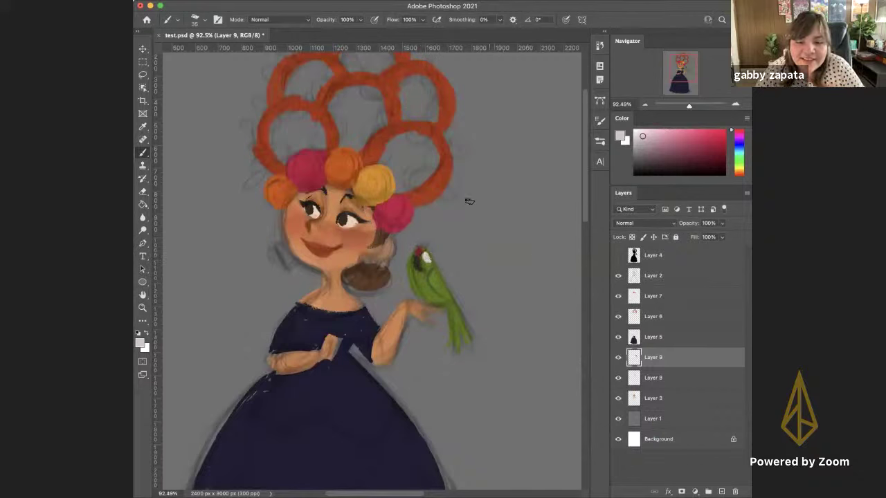
Sample the parrot's dark beak colour and touch up the beak against the pale face patch
alt+click(440, 282)
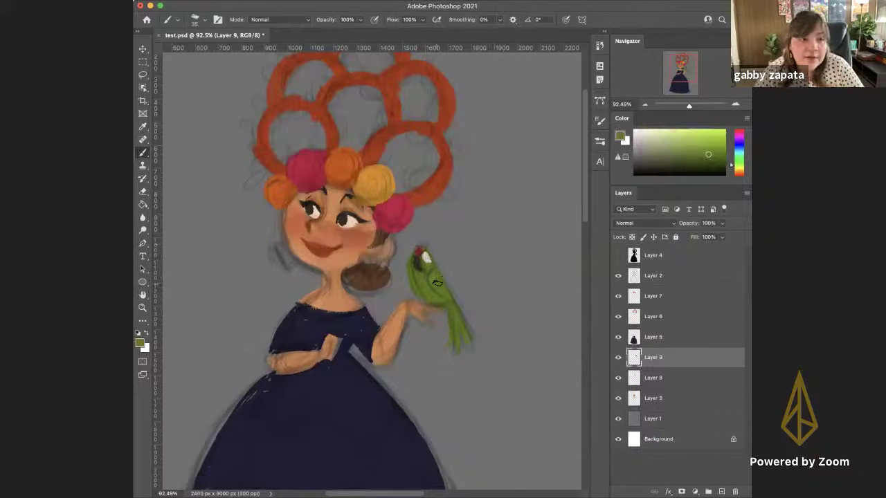
alt+click(420, 260)
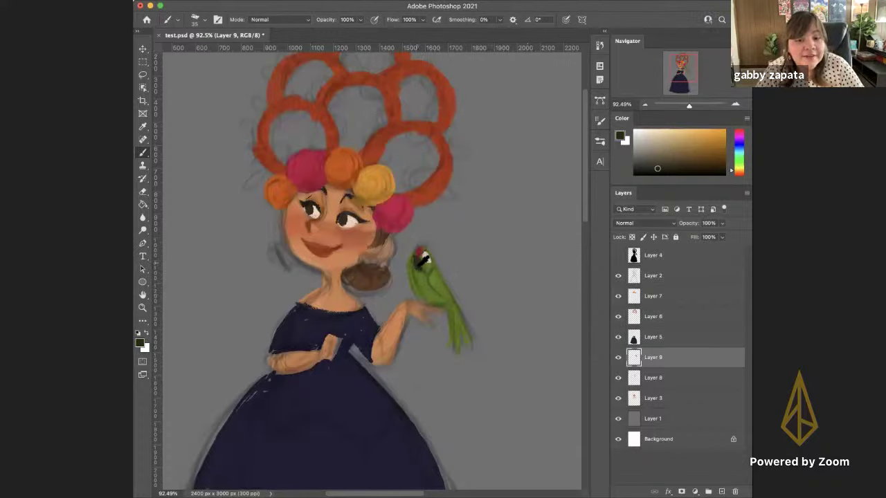
scroll(398, 325, down, 5)
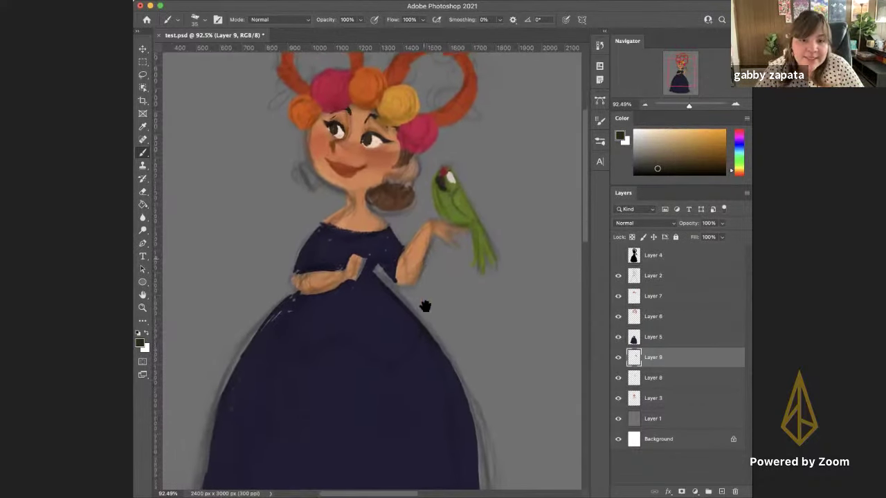
scroll(407, 297, up, 3)
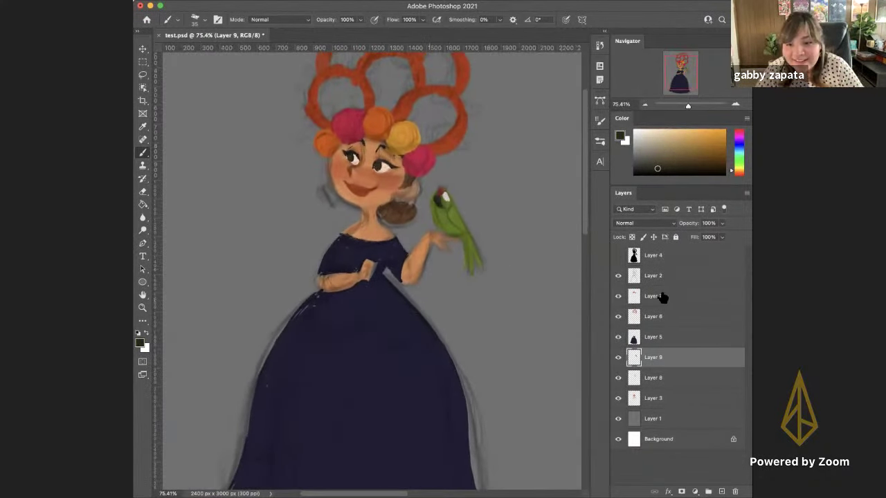
Add a new layer above Layer 7, choose a bright red and paint a heart-shaped earring beside the woman's cheek
click(662, 296)
click(721, 491)
click(620, 137)
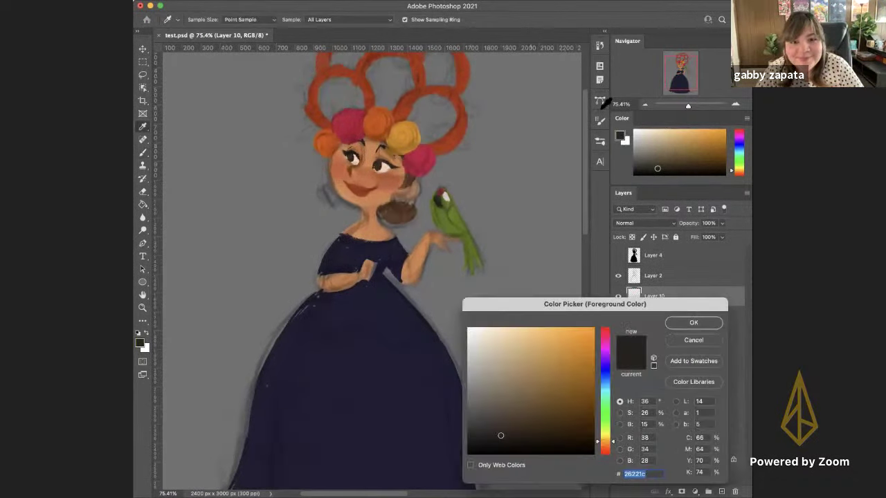
click(442, 150)
click(605, 452)
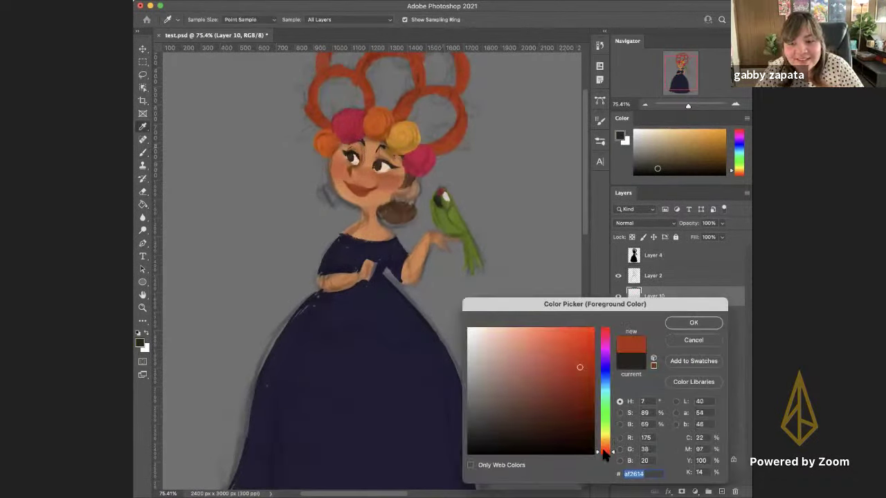
key(Return)
key(b)
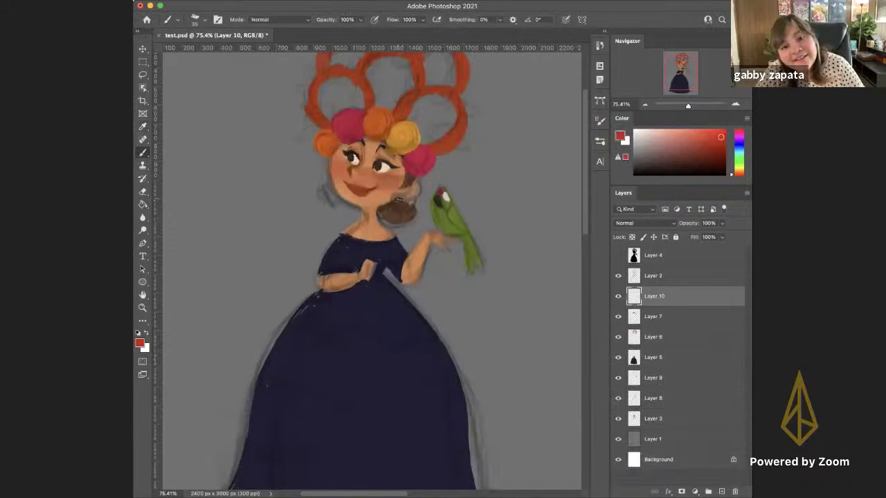
drag(399, 201, 409, 202)
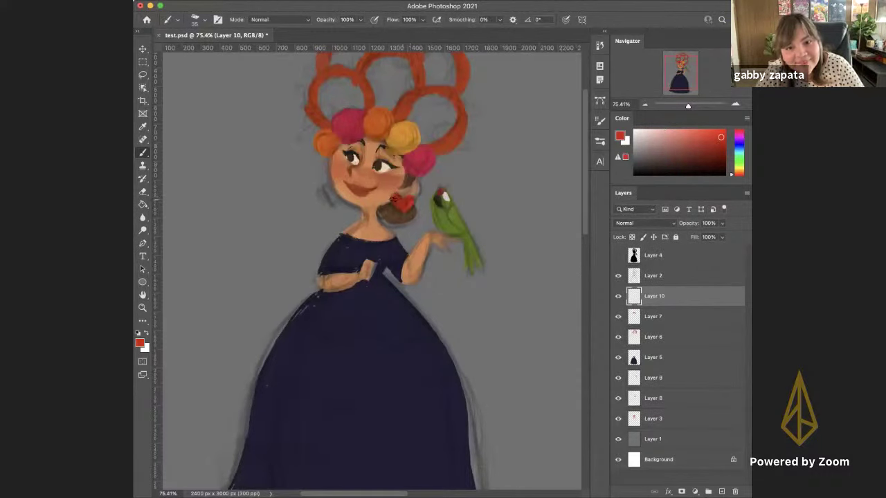
mouse_move(376, 277)
mouse_down()
mouse_move(364, 277)
mouse_move(397, 287)
mouse_move(369, 261)
mouse_move(385, 270)
mouse_up()
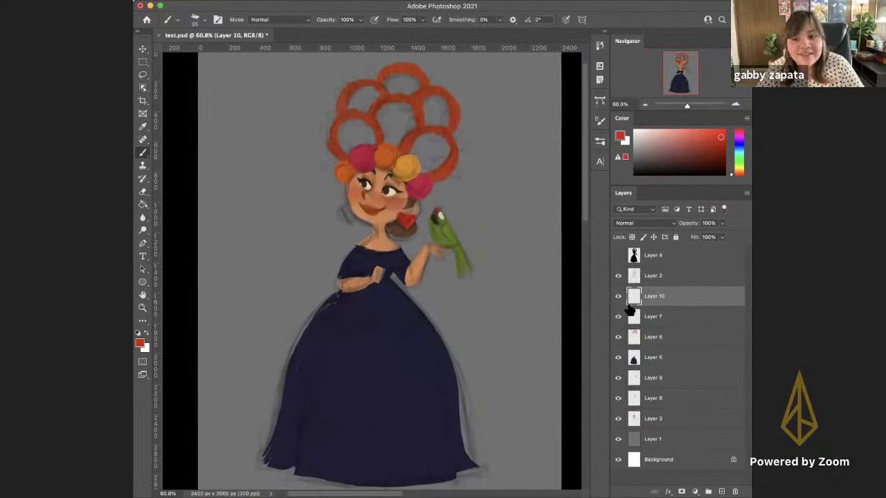
click(618, 298)
click(618, 298)
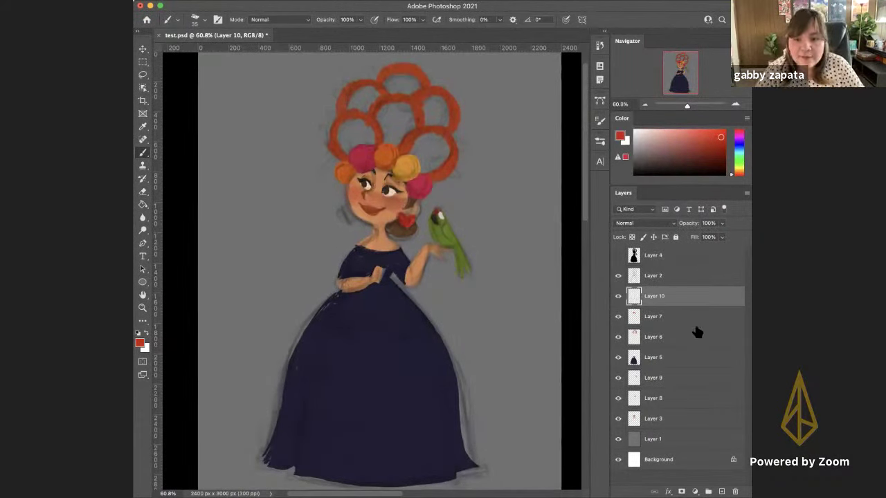
Reset the foreground colour to black and sketch a simple round face beside the woman on a new layer above Layer 10
key(d)
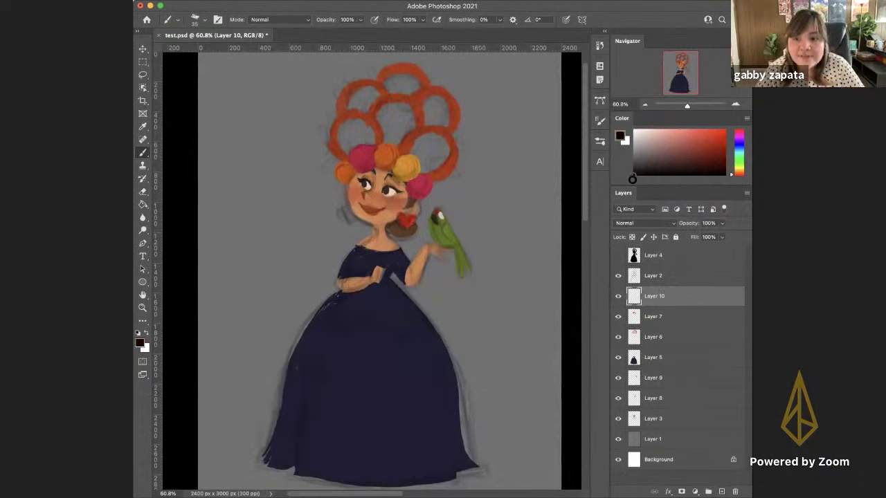
click(721, 492)
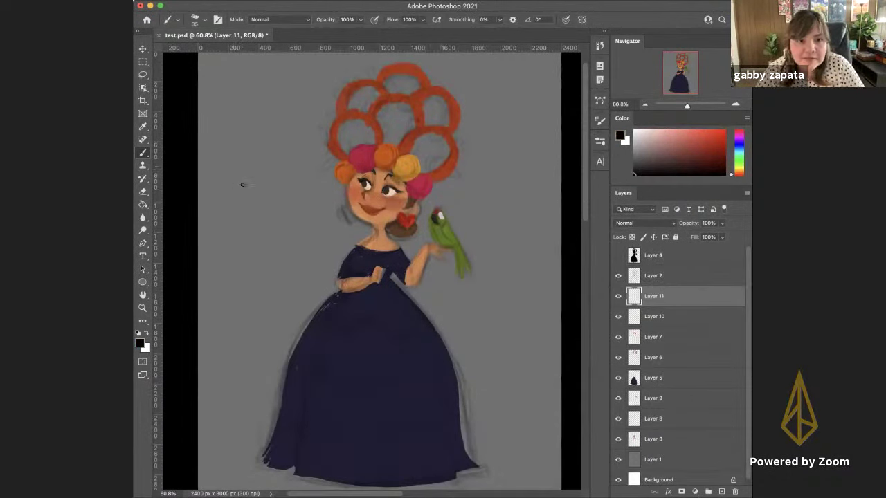
mouse_move(223, 195)
mouse_down()
mouse_move(267, 186)
mouse_move(219, 201)
mouse_move(246, 207)
mouse_up()
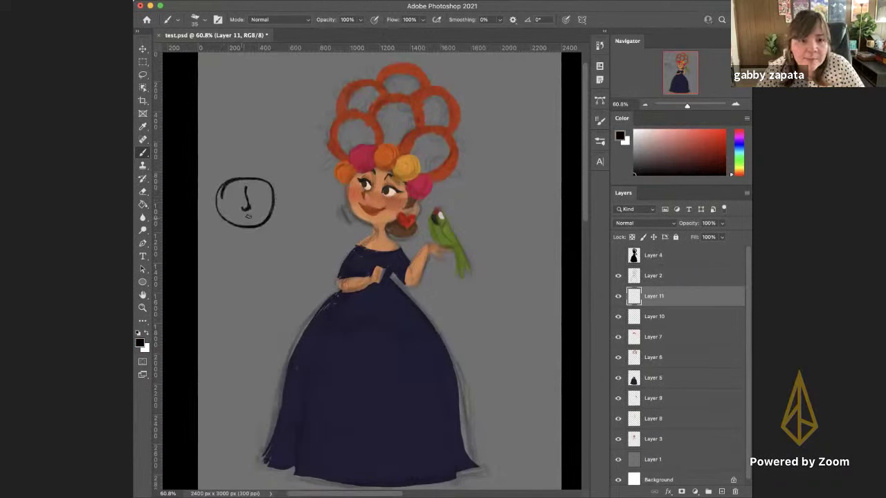
mouse_move(254, 213)
mouse_down()
mouse_move(234, 210)
mouse_move(232, 199)
mouse_move(251, 201)
mouse_up()
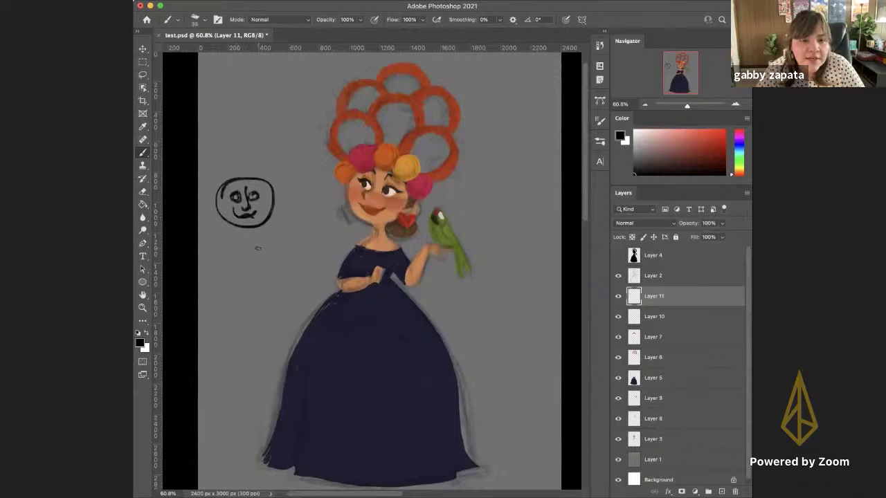
Sketch a long oval face with a nose, mouth and two eyes below the round face
mouse_move(249, 242)
mouse_down()
mouse_move(228, 248)
mouse_move(231, 310)
mouse_up()
mouse_move(250, 245)
mouse_down()
mouse_move(262, 298)
mouse_move(245, 313)
mouse_move(231, 308)
mouse_up()
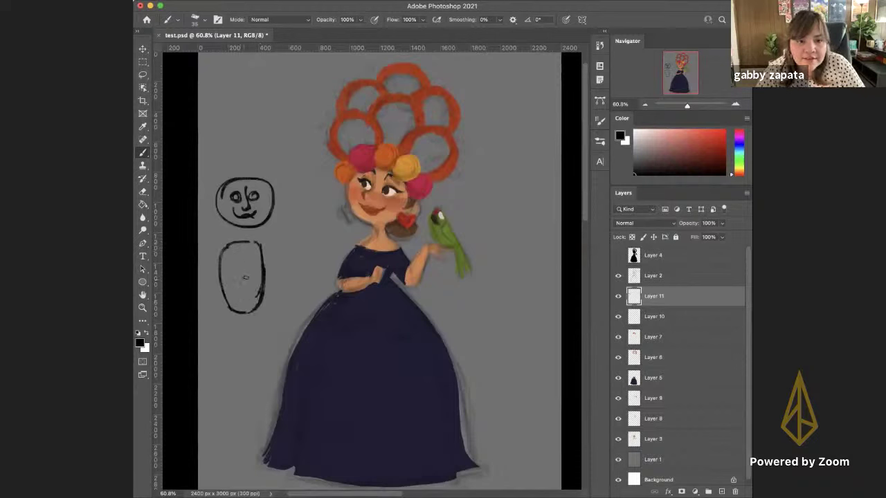
drag(246, 253, 249, 303)
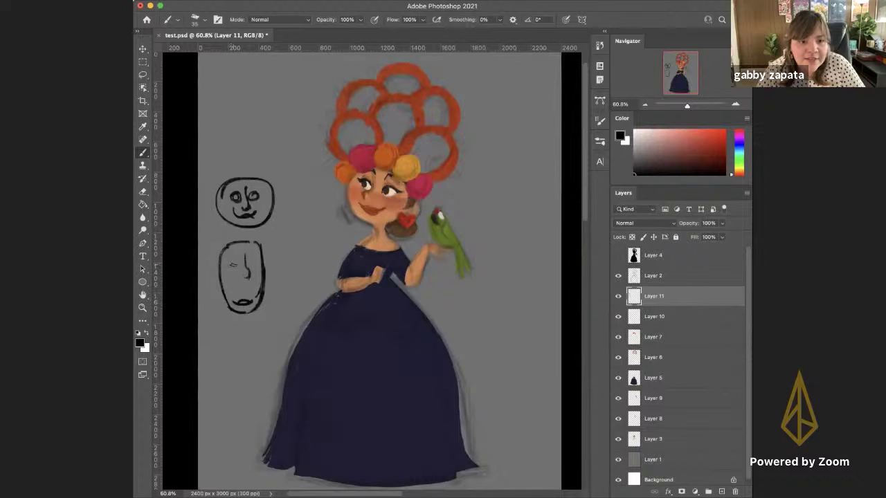
drag(234, 260, 252, 262)
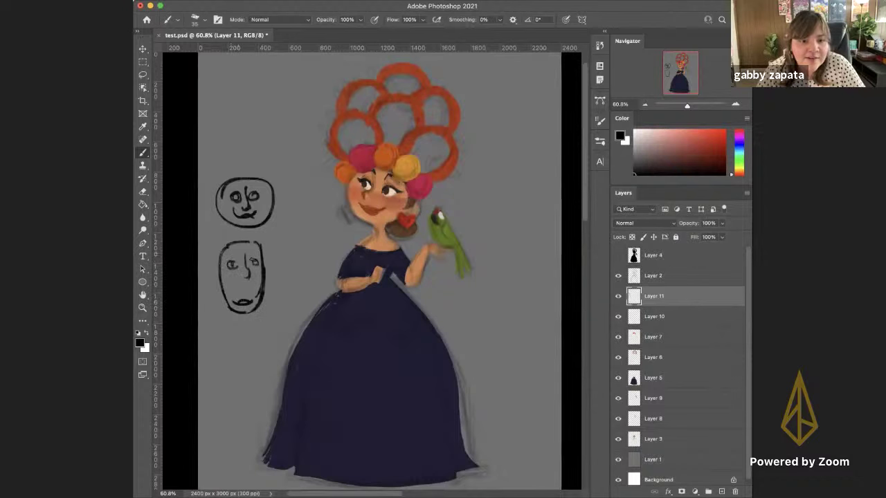
Sketch a large head shape with a wide top and tapered chin above the round face, and draw its nose
drag(267, 115, 261, 135)
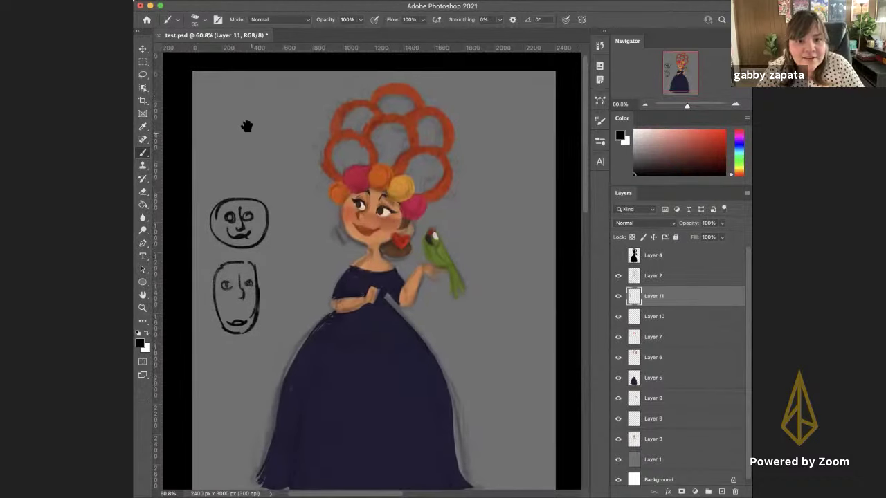
scroll(251, 139, down, 2)
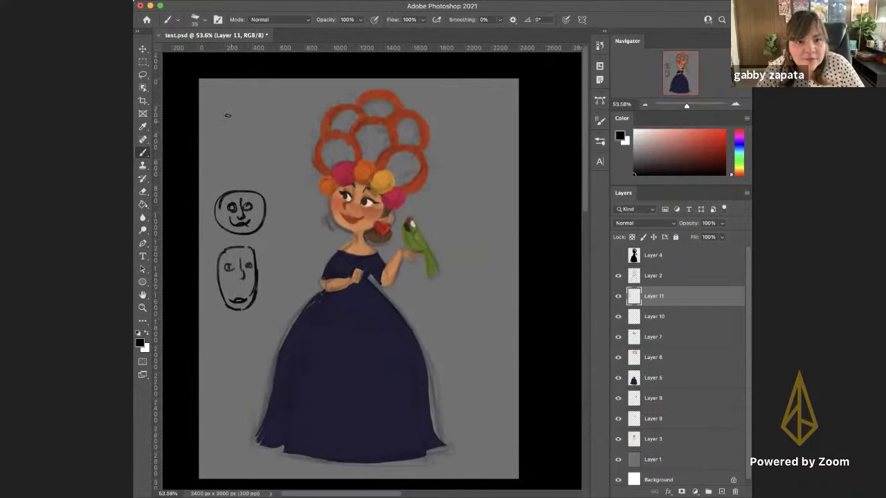
mouse_move(254, 99)
mouse_down()
mouse_move(229, 105)
mouse_move(225, 131)
mouse_up()
mouse_move(243, 95)
mouse_down()
mouse_move(279, 111)
mouse_move(267, 155)
mouse_up()
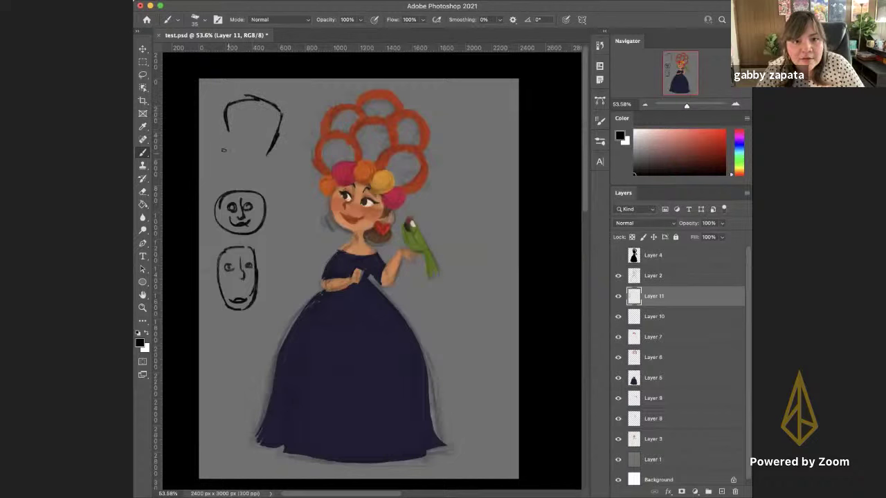
drag(227, 125, 239, 160)
drag(277, 139, 245, 164)
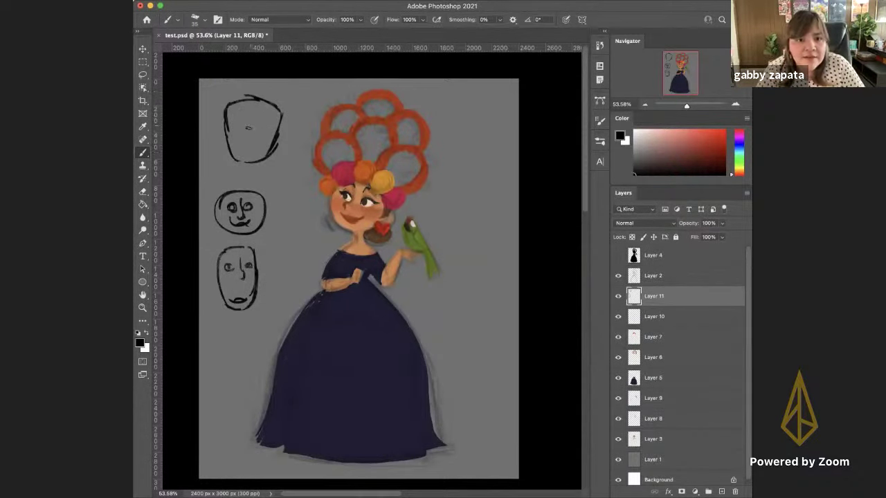
drag(244, 111, 238, 133)
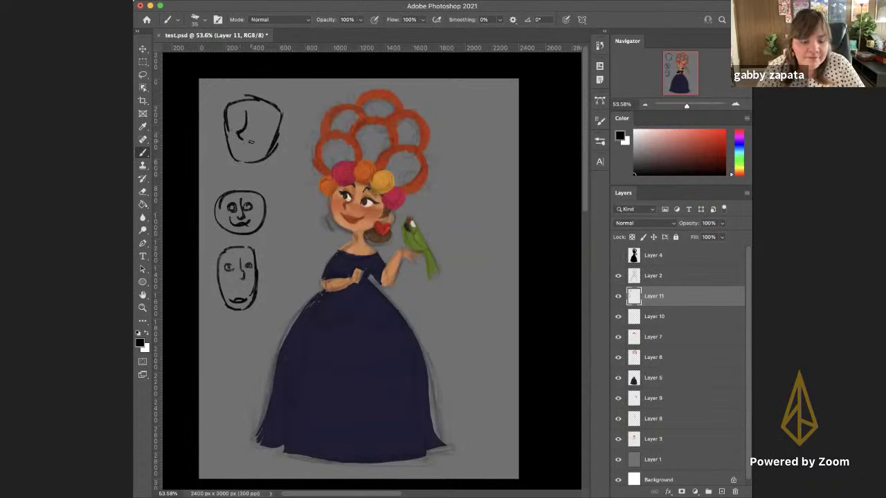
Erase and redraw the top head's nose with two nostrils, and sketch a small ring and a curved leaf-like shape beneath the head
key(e)
mouse_move(236, 124)
mouse_down()
mouse_move(243, 114)
mouse_move(242, 142)
mouse_move(242, 124)
mouse_move(246, 148)
mouse_move(257, 147)
mouse_move(246, 131)
mouse_move(257, 139)
mouse_move(244, 147)
mouse_move(239, 140)
mouse_up()
key(b)
key(e)
key(b)
key(e)
key(b)
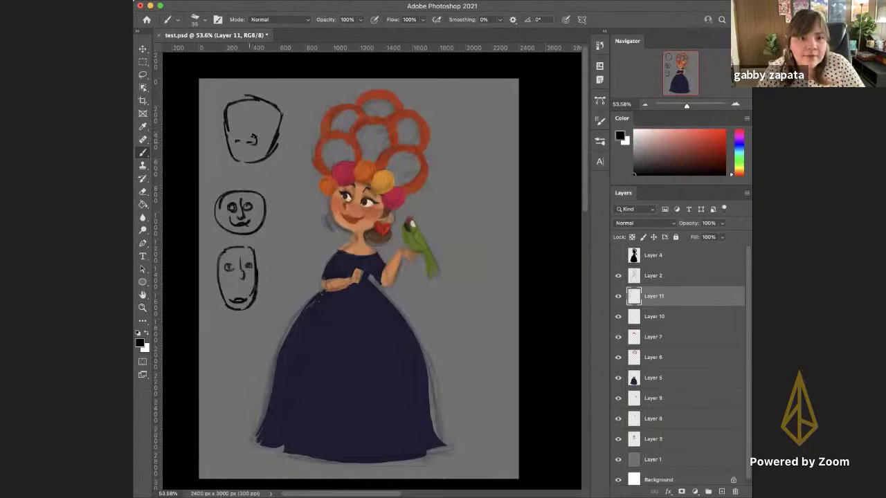
drag(237, 137, 238, 142)
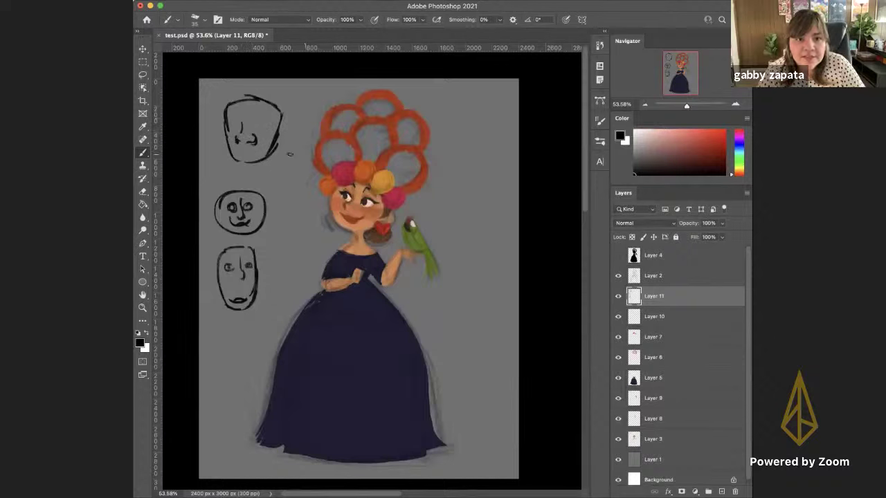
mouse_move(271, 167)
mouse_down()
mouse_move(286, 173)
mouse_move(232, 171)
mouse_move(225, 183)
mouse_up()
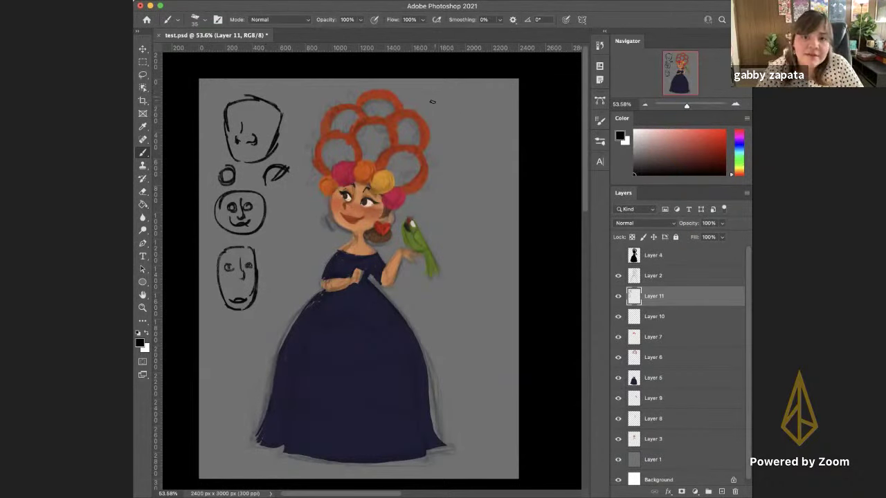
Sketch a circle, a square, a long rounded shape and an inverted-triangle face with smile and ears beside the headdress and parrot
mouse_move(432, 102)
mouse_down()
mouse_move(454, 94)
mouse_move(463, 118)
mouse_up()
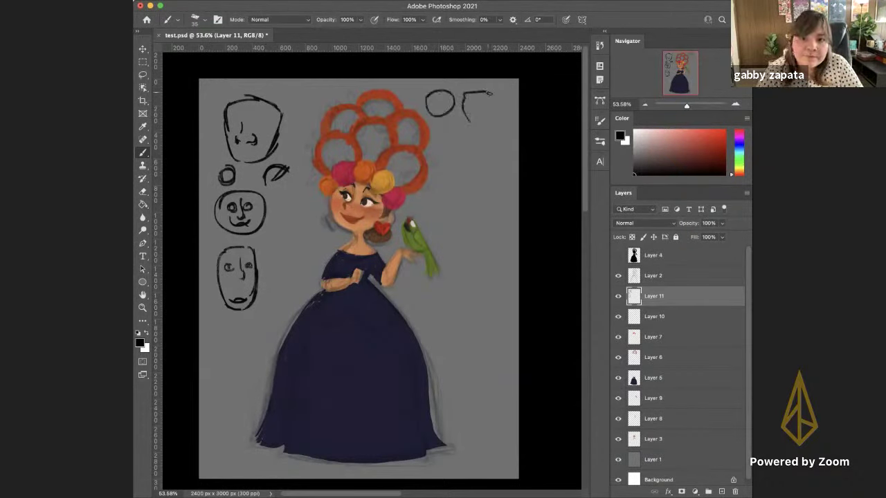
mouse_move(489, 92)
mouse_down()
mouse_move(466, 122)
mouse_move(479, 137)
mouse_move(451, 190)
mouse_up()
mouse_move(466, 137)
mouse_down()
mouse_move(482, 194)
mouse_move(450, 188)
mouse_move(493, 208)
mouse_move(472, 241)
mouse_up()
drag(496, 212, 472, 243)
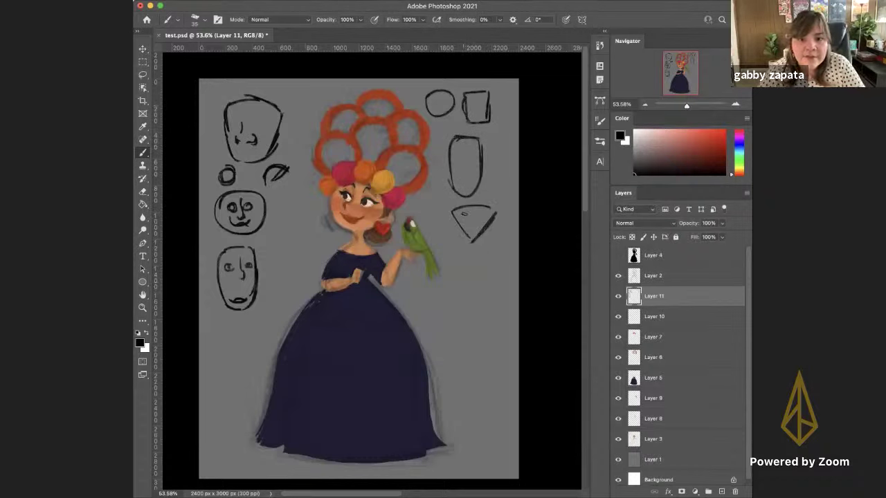
drag(463, 216, 482, 228)
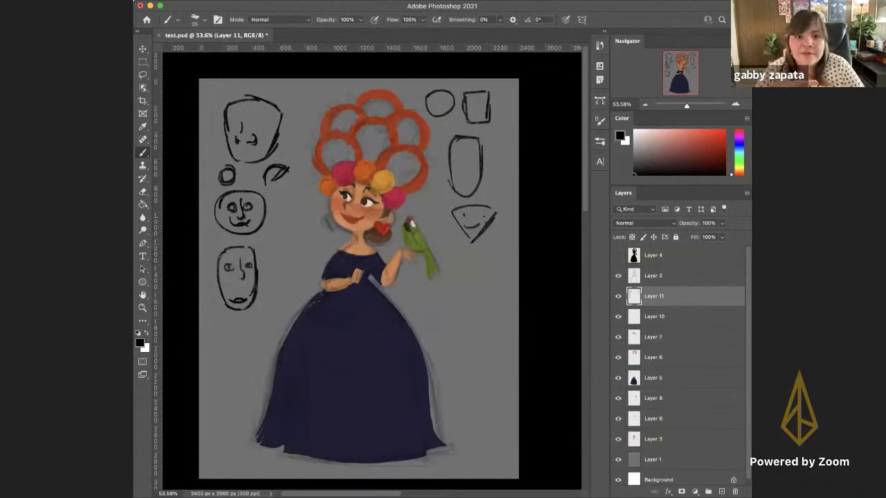
mouse_move(492, 217)
mouse_down()
mouse_move(490, 232)
mouse_move(453, 231)
mouse_up()
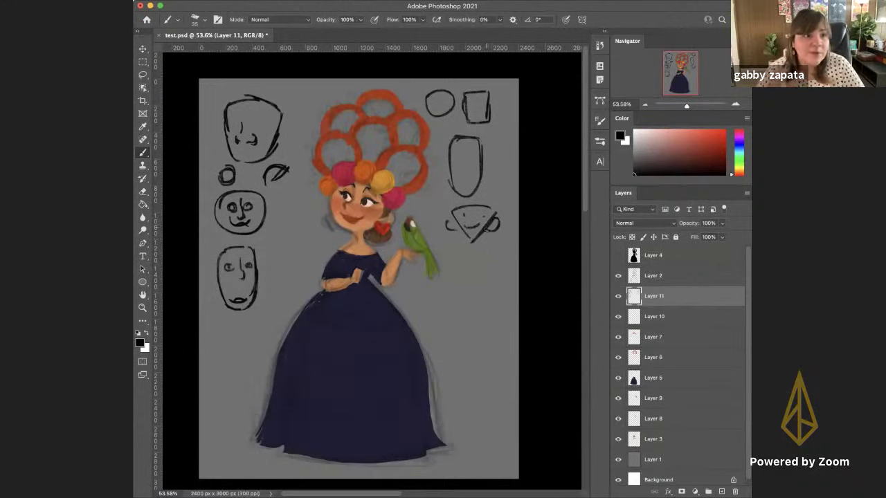
Hide Layer 11 with the face and shape sketches
scroll(418, 263, down, 1)
scroll(418, 263, right, 1)
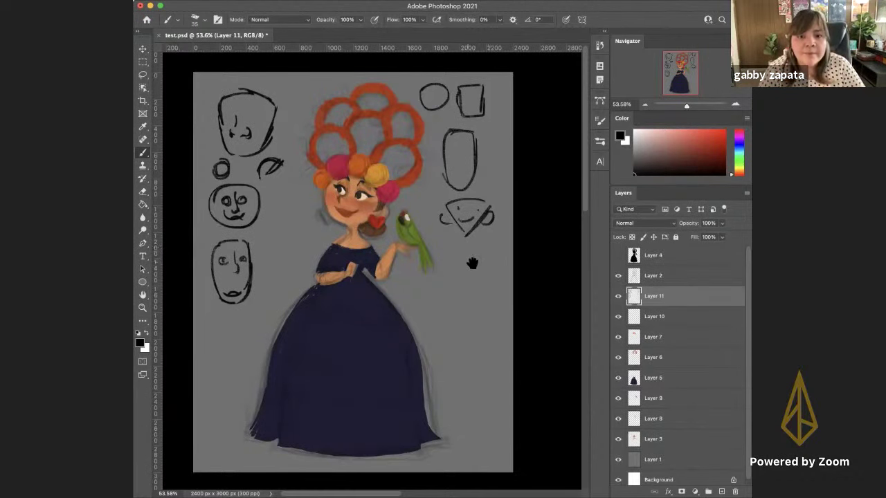
drag(473, 264, 447, 268)
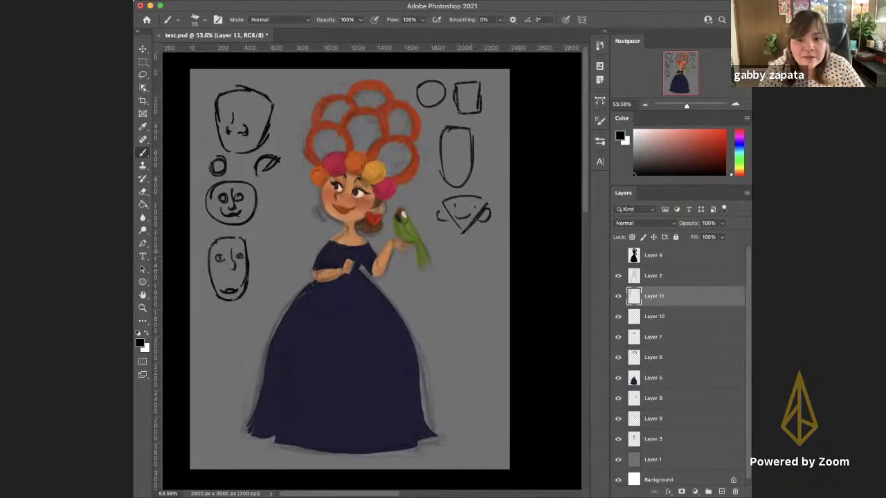
click(618, 296)
click(618, 296)
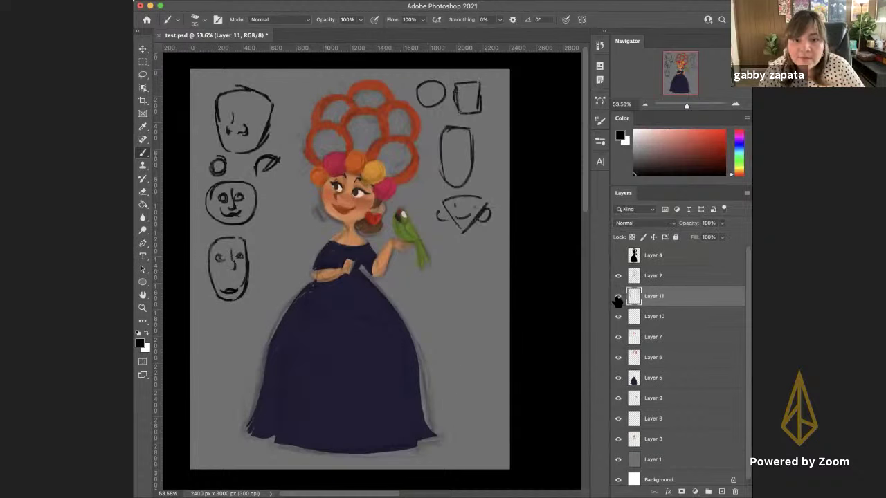
click(618, 296)
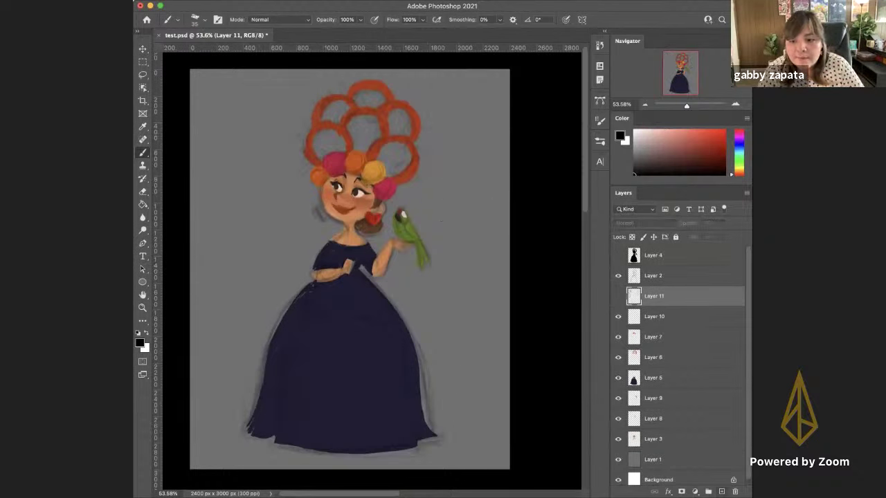
click(722, 491)
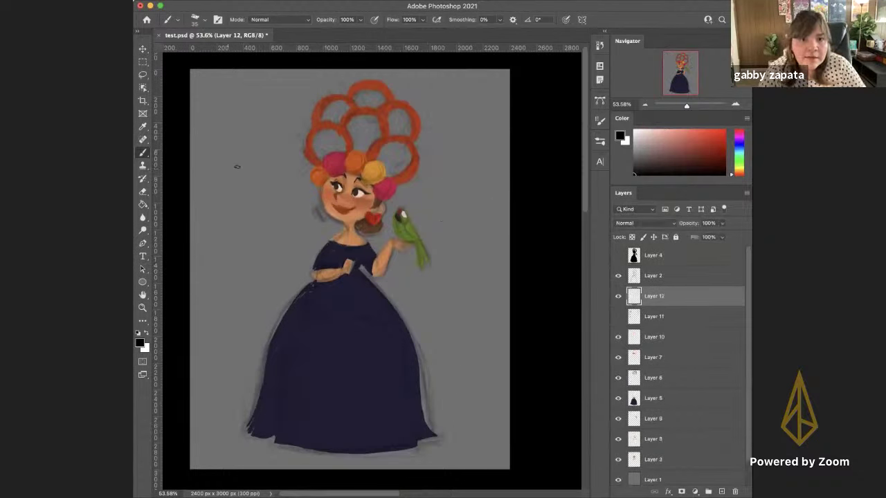
mouse_move(223, 137)
mouse_down()
mouse_move(221, 159)
mouse_move(248, 137)
mouse_move(216, 166)
mouse_move(222, 207)
mouse_up()
drag(242, 153, 236, 214)
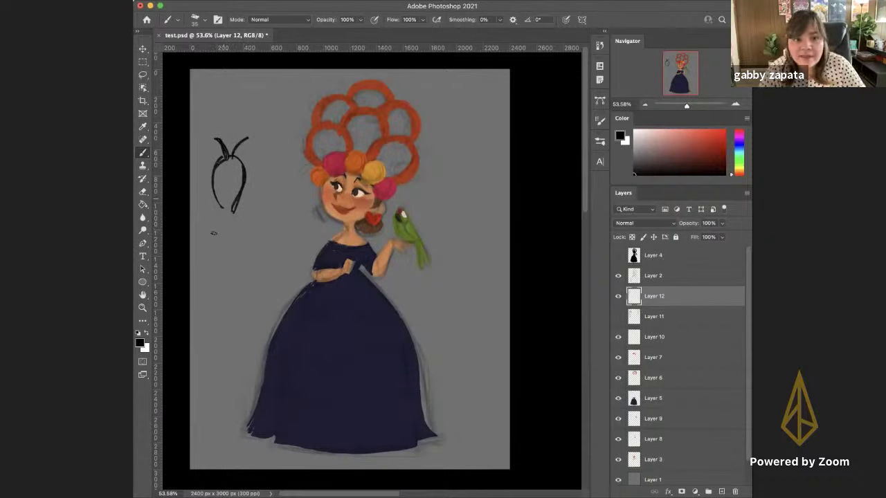
mouse_move(232, 240)
mouse_down()
mouse_move(218, 277)
mouse_move(246, 274)
mouse_move(213, 279)
mouse_up()
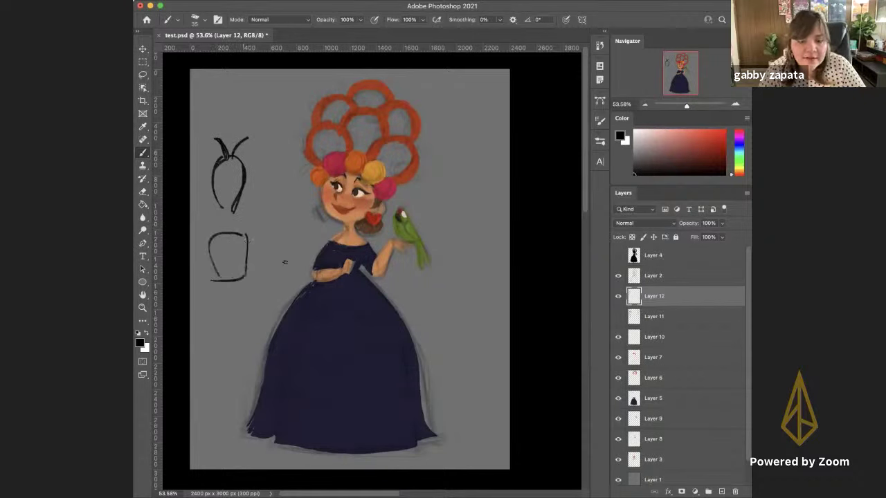
key(BackSpace)
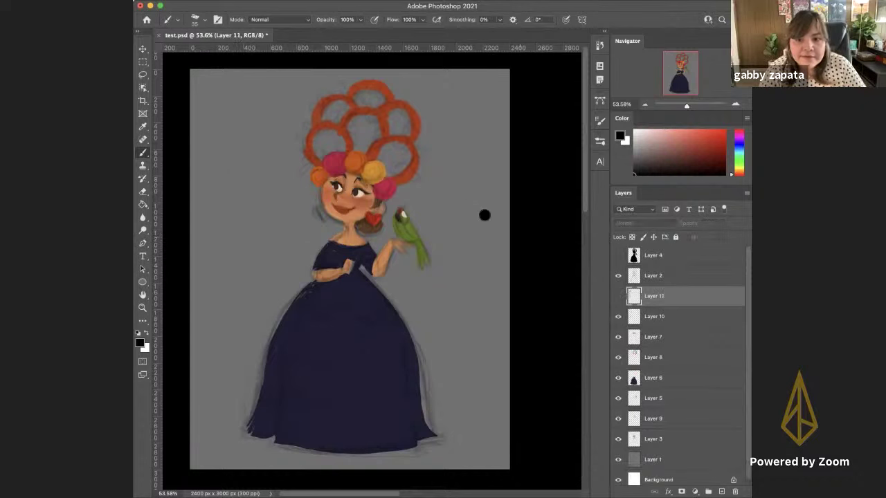
click(618, 297)
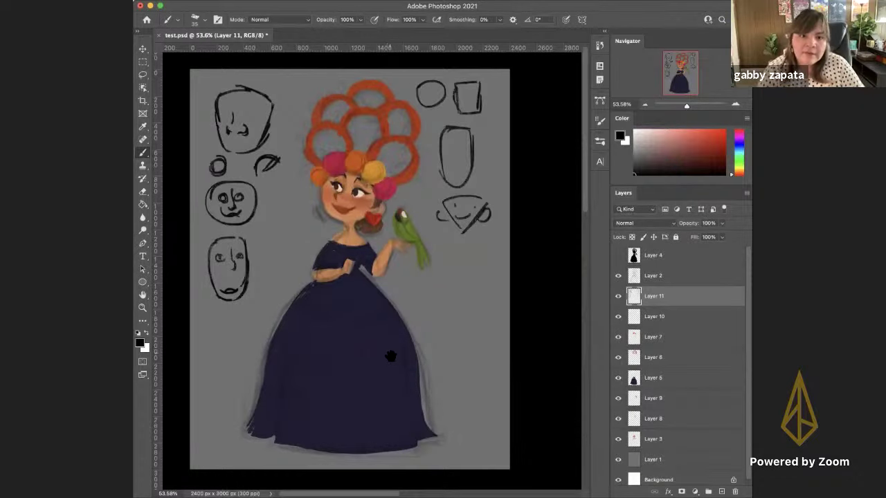
click(619, 297)
Add a layer just above Layer 1 and paint a second earring on the other side of the face in the heart earring's red
key(v)
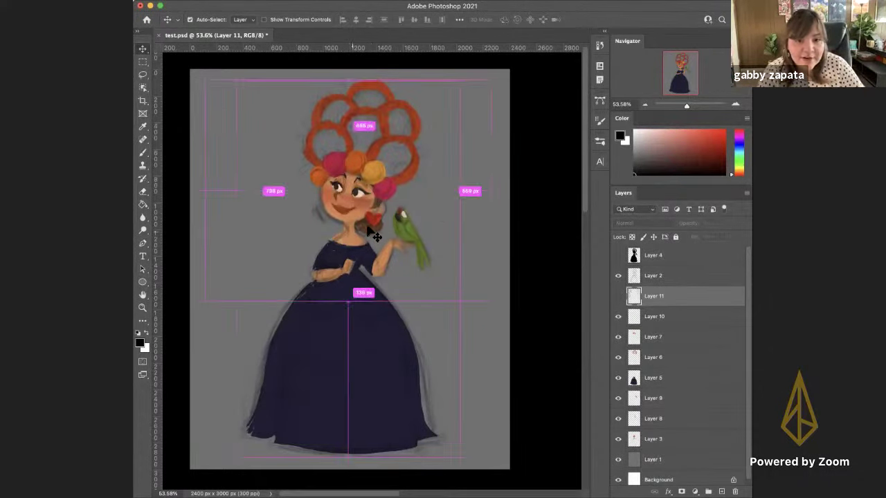
super+click(380, 236)
key(b)
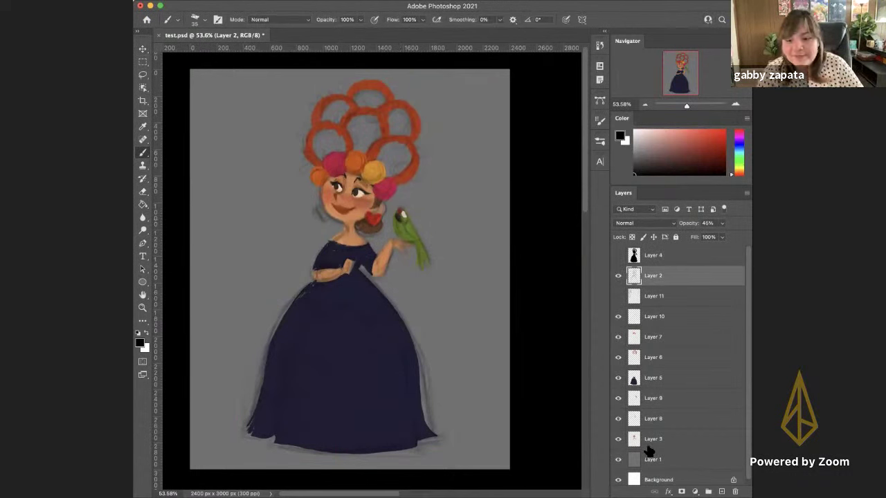
click(727, 459)
click(721, 492)
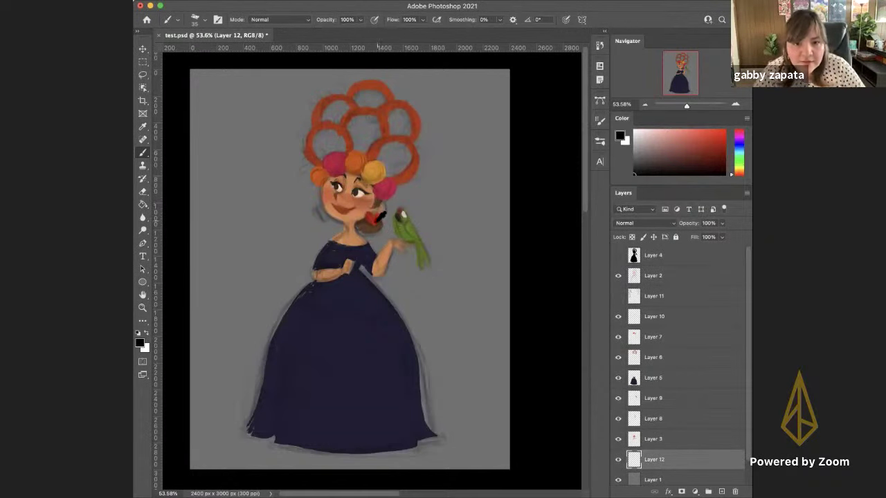
alt+click(374, 217)
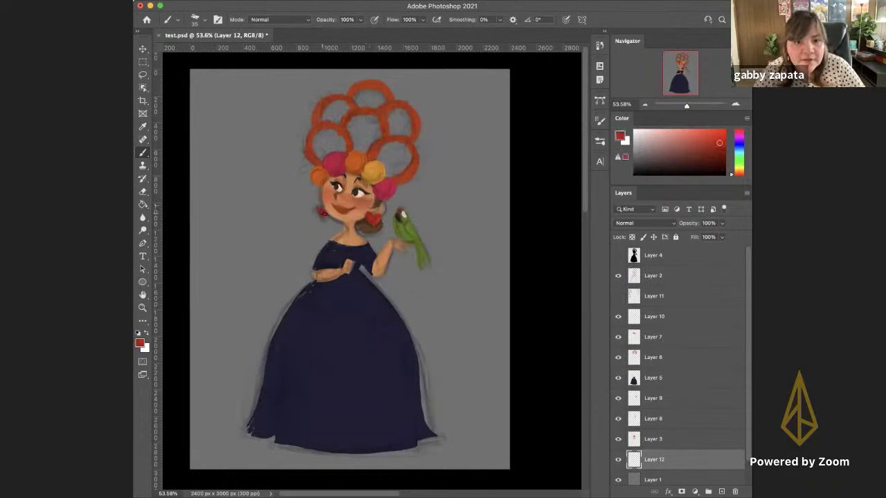
drag(320, 207, 324, 218)
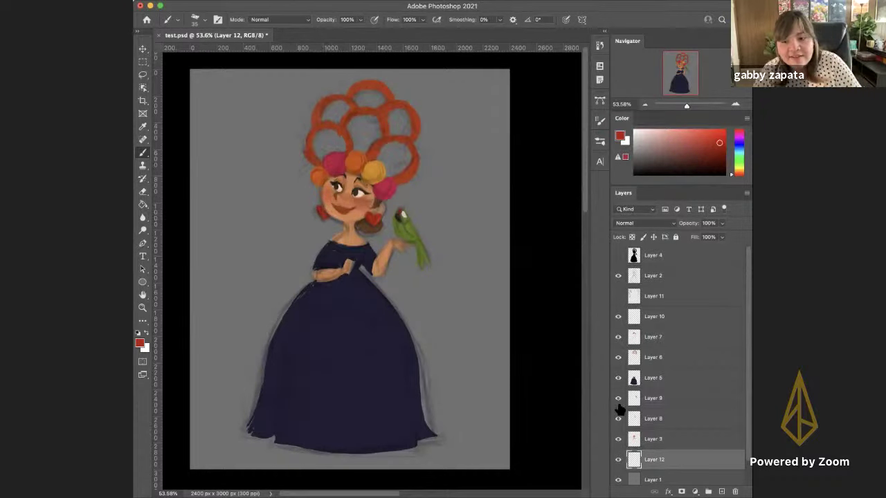
Add a layer above the orange headdress on Layer 6 and mix a lighter yellow-green from a colour sampled off the parrot
click(618, 358)
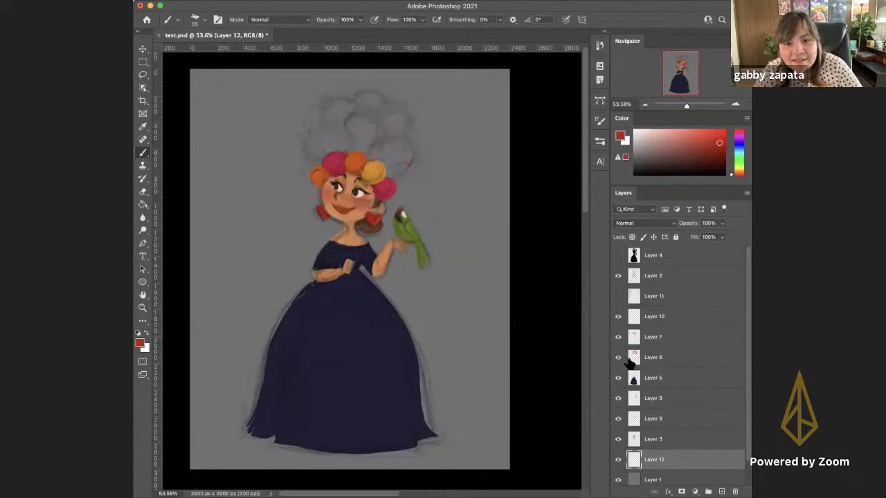
click(619, 358)
click(653, 357)
click(722, 492)
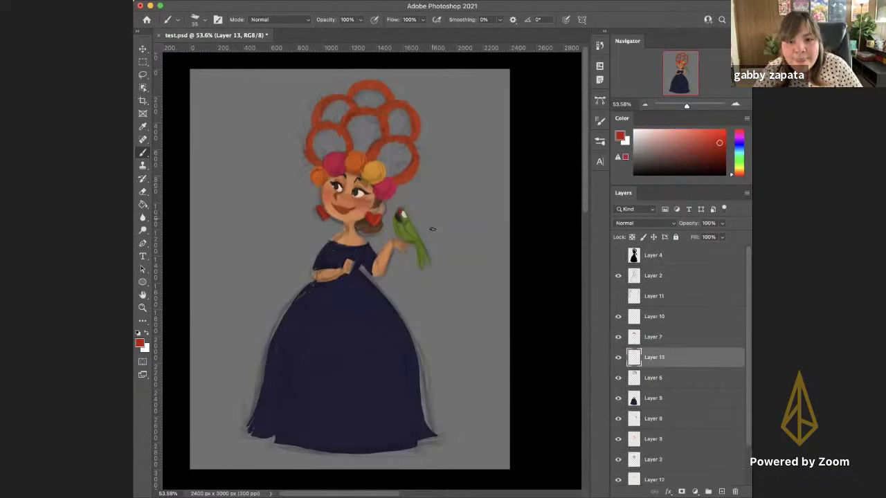
alt+click(413, 225)
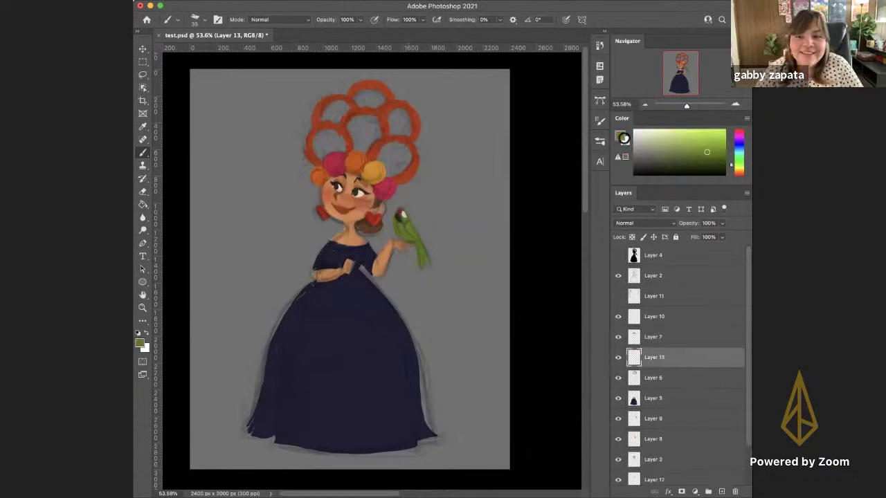
drag(712, 154, 709, 145)
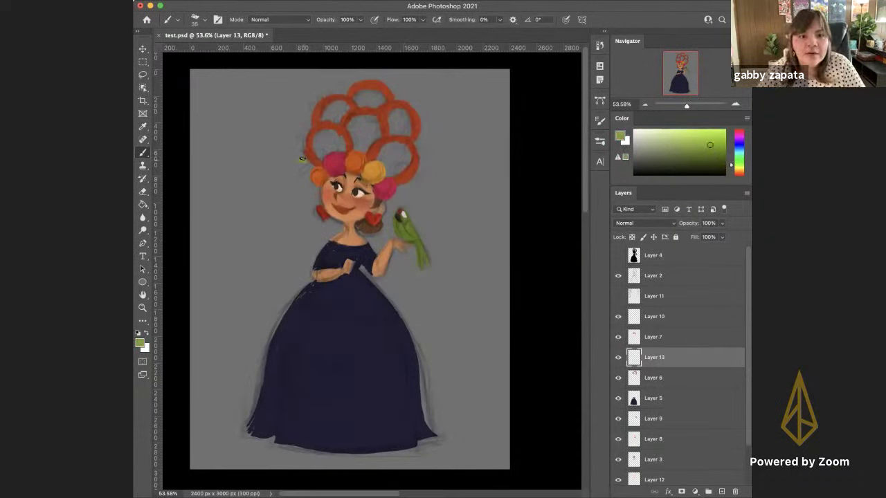
Paint small light green leaves around the outer edges of the orange headdress and between its inner rings
drag(297, 160, 302, 162)
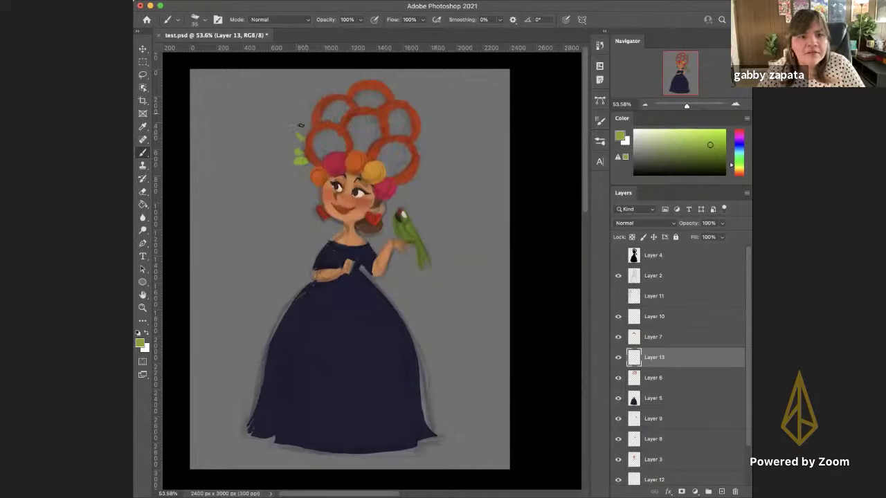
drag(300, 122, 308, 125)
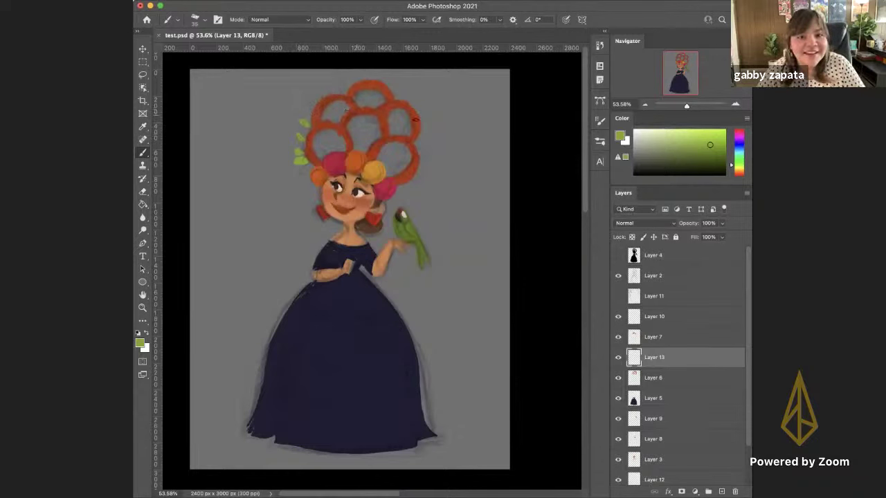
drag(420, 154, 428, 147)
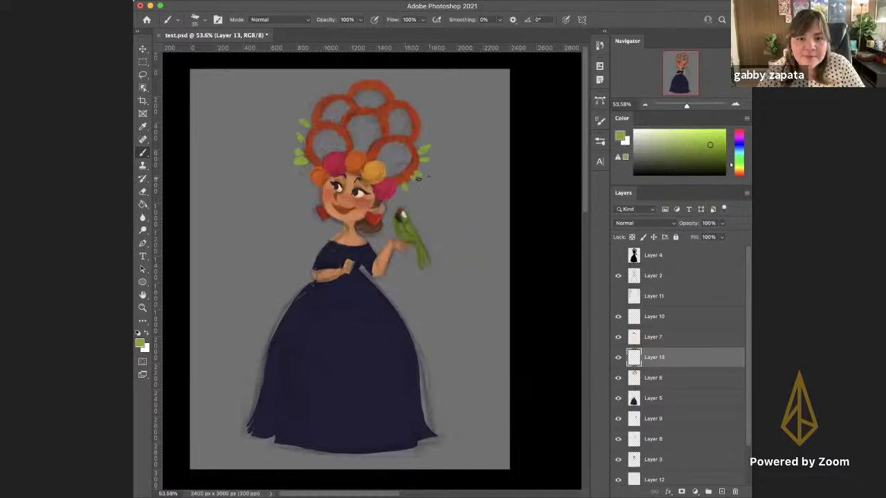
mouse_move(407, 99)
mouse_down()
mouse_move(422, 106)
mouse_move(427, 127)
mouse_up()
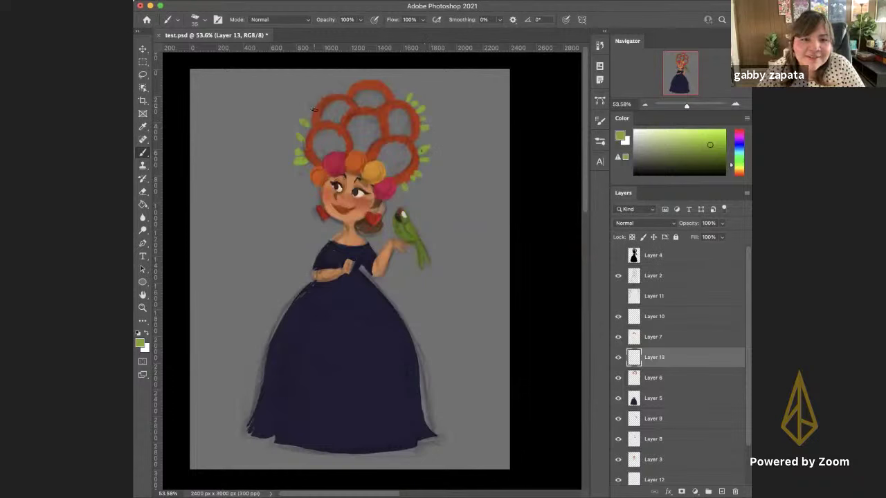
drag(315, 110, 313, 107)
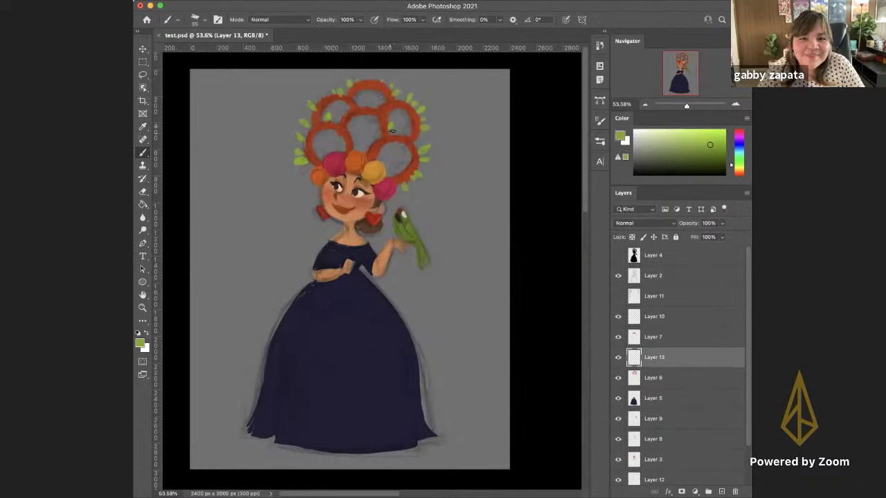
drag(405, 129, 408, 134)
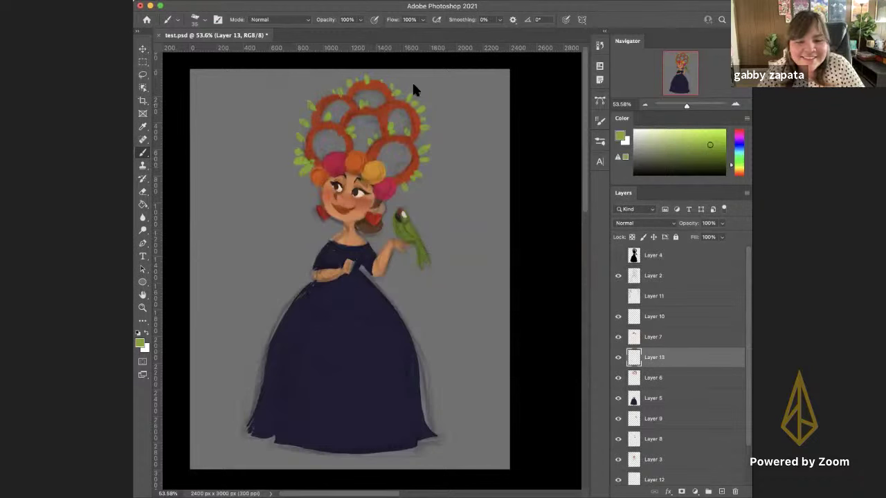
Hide the sketch lines on Layer 2 and inspect the flat colours up close and as a whole figure
click(627, 400)
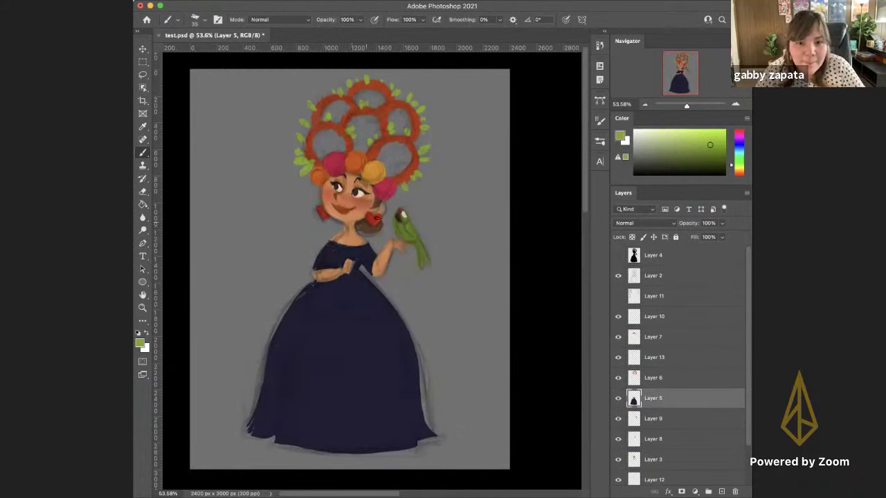
click(619, 276)
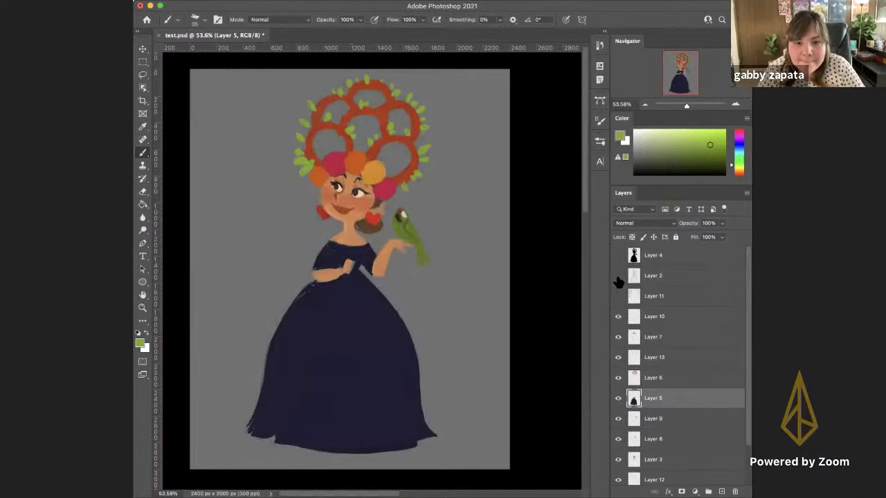
drag(339, 253, 368, 267)
drag(379, 201, 364, 318)
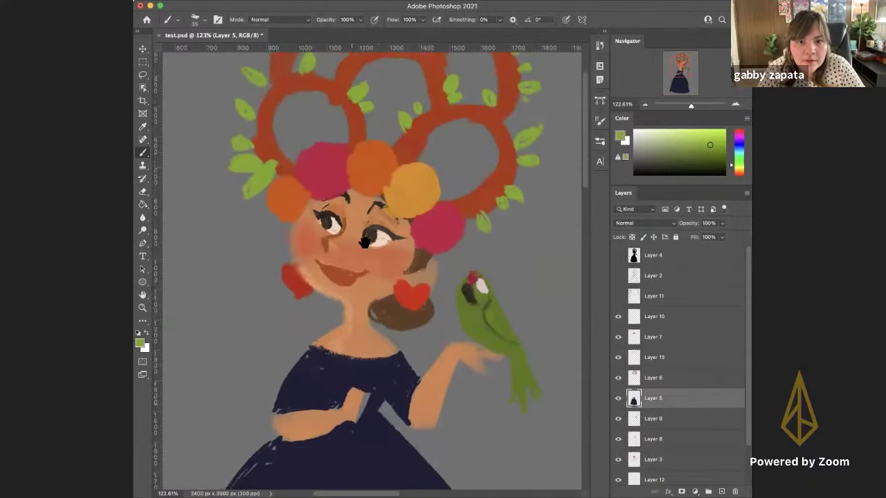
drag(384, 256, 377, 293)
scroll(387, 305, down, 3)
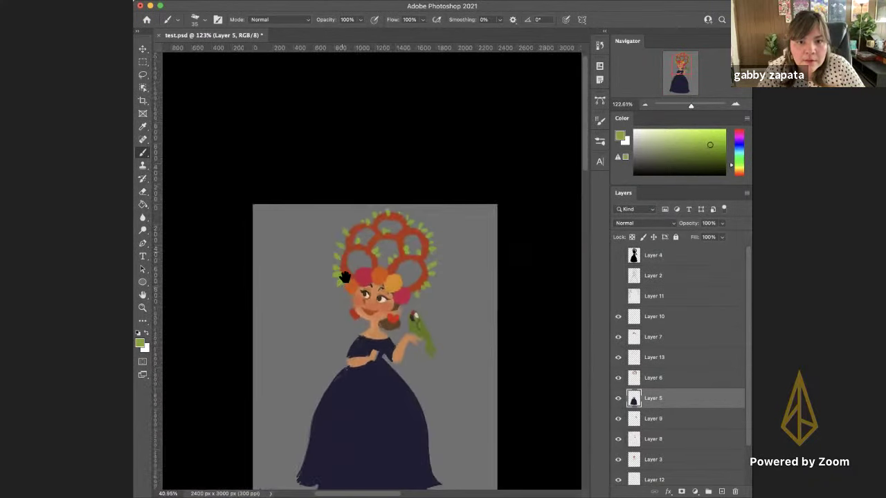
scroll(345, 278, down, 1)
scroll(340, 243, up, 1)
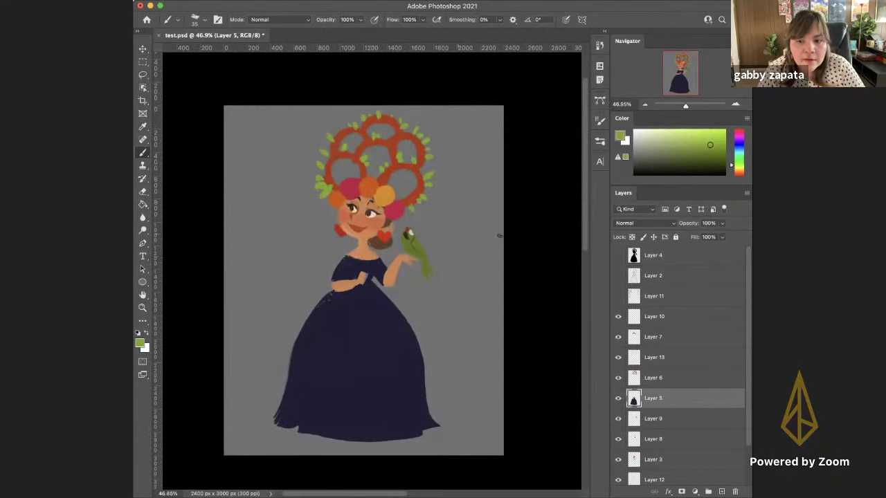
Add a layer above Layer 10 and draw a white light-source mark with an arrow pointing down toward the character's head
click(636, 323)
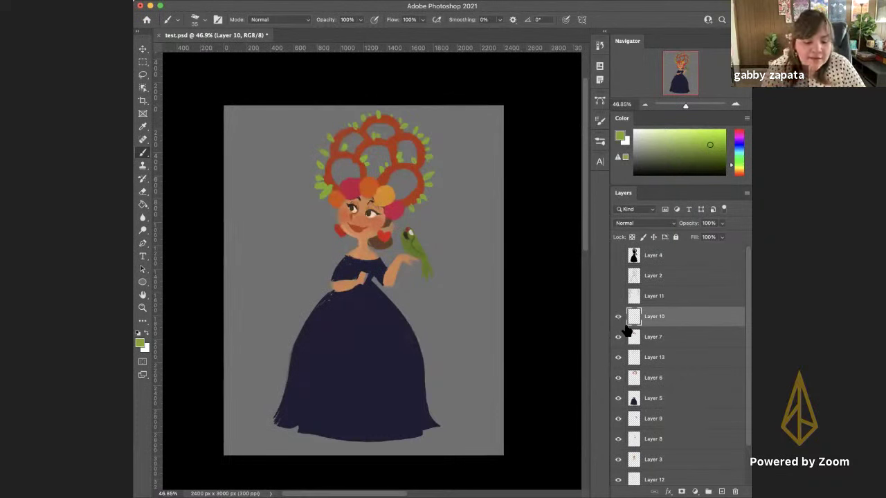
click(722, 491)
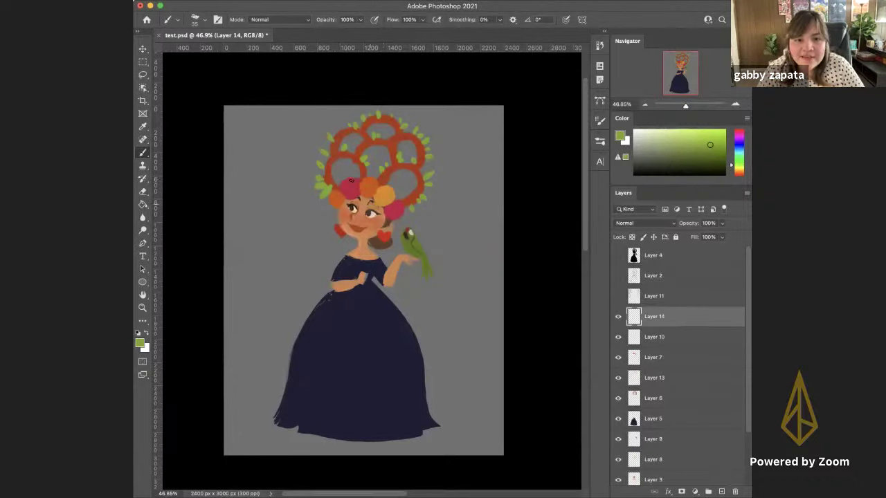
mouse_move(671, 144)
mouse_down()
mouse_move(644, 142)
mouse_move(633, 130)
mouse_up()
mouse_move(248, 136)
mouse_down()
mouse_move(267, 124)
mouse_move(266, 109)
mouse_move(301, 175)
mouse_up()
mouse_move(342, 199)
mouse_down()
mouse_move(352, 237)
mouse_move(367, 209)
mouse_move(343, 236)
mouse_up()
key(super+z)
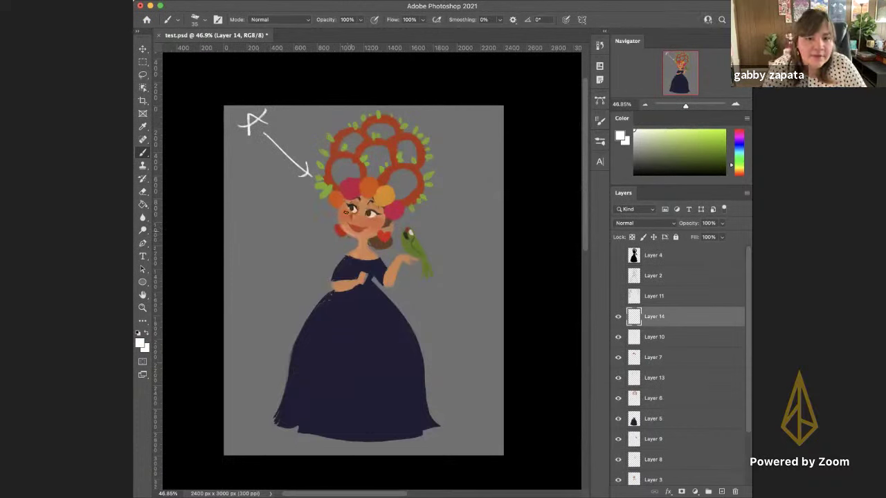
Paint white rim highlights along the light-facing edges of the flowers, face, small earring, shoulder, skirt and raised arm
drag(326, 196, 350, 181)
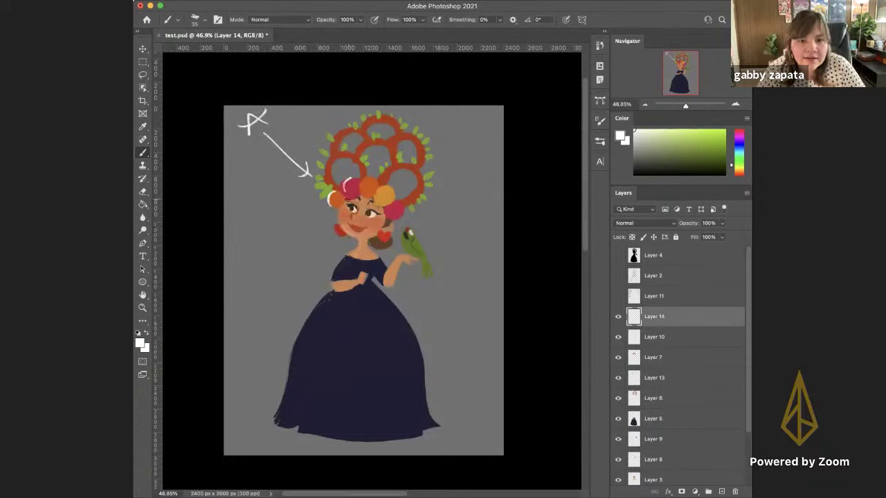
mouse_move(344, 212)
mouse_down()
mouse_move(356, 237)
mouse_move(340, 236)
mouse_move(333, 283)
mouse_move(266, 418)
mouse_up()
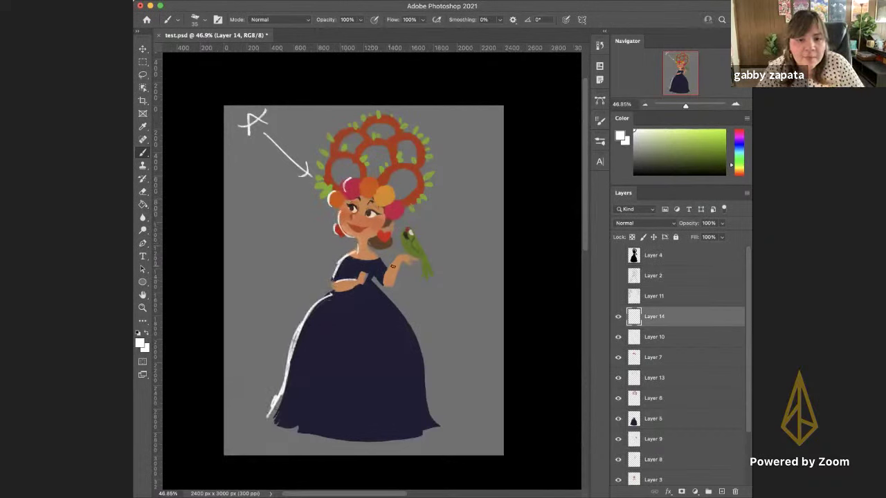
drag(390, 266, 386, 283)
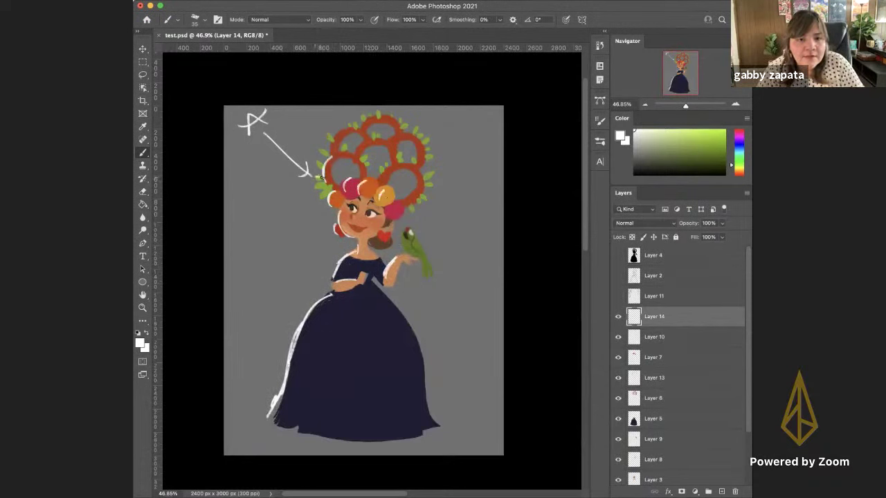
Extend the white rim highlights to the headdress rings, leaves, heart earring and parrot, and check the lighting at reduced size
drag(320, 177, 328, 194)
mouse_move(331, 132)
mouse_down()
mouse_move(328, 144)
mouse_move(366, 124)
mouse_move(357, 158)
mouse_move(379, 175)
mouse_up()
drag(400, 137, 404, 151)
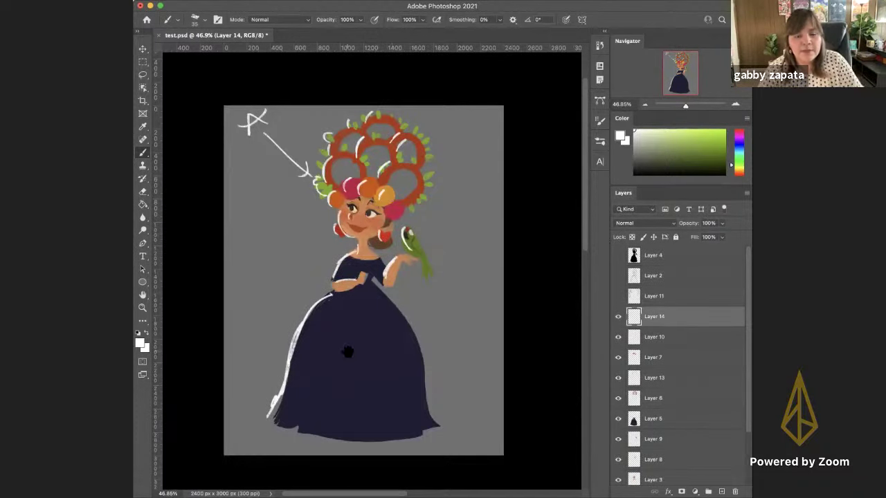
scroll(359, 377, down, 5)
scroll(359, 402, down, 3)
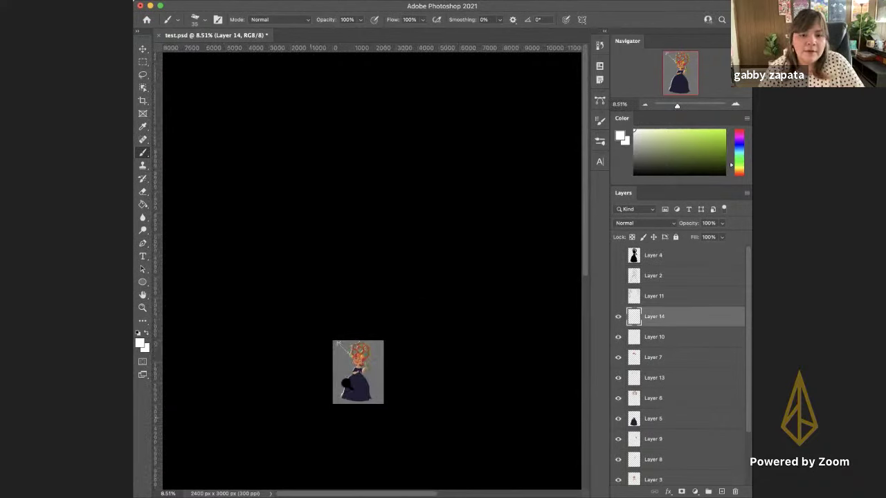
scroll(372, 342, up, 3)
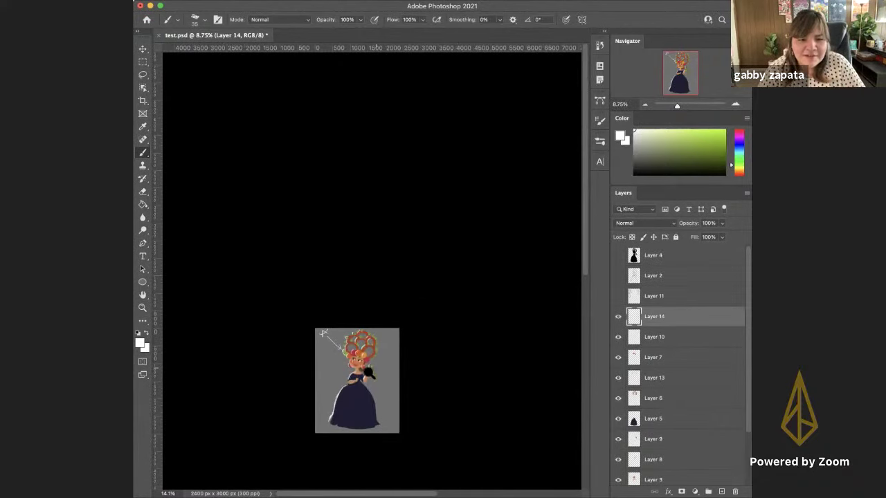
scroll(404, 328, up, 5)
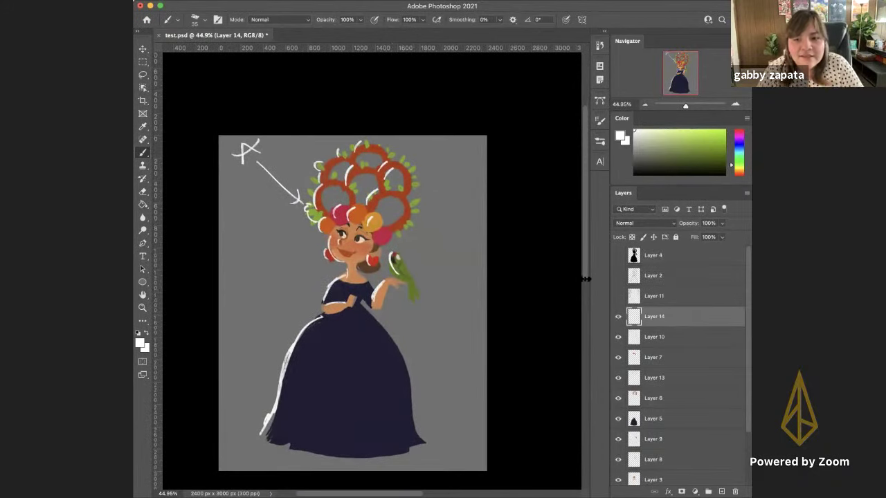
Hide the white light study on Layer 14 and add a new layer above it for a second light direction
click(618, 317)
click(618, 317)
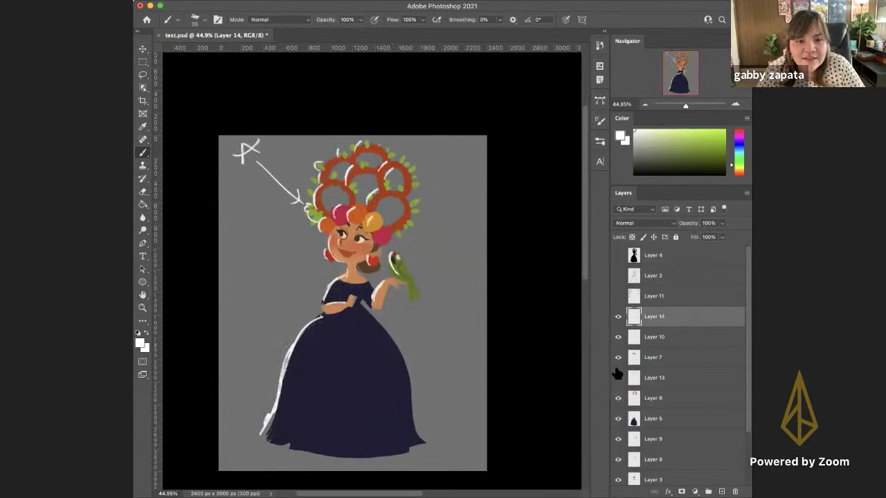
click(618, 318)
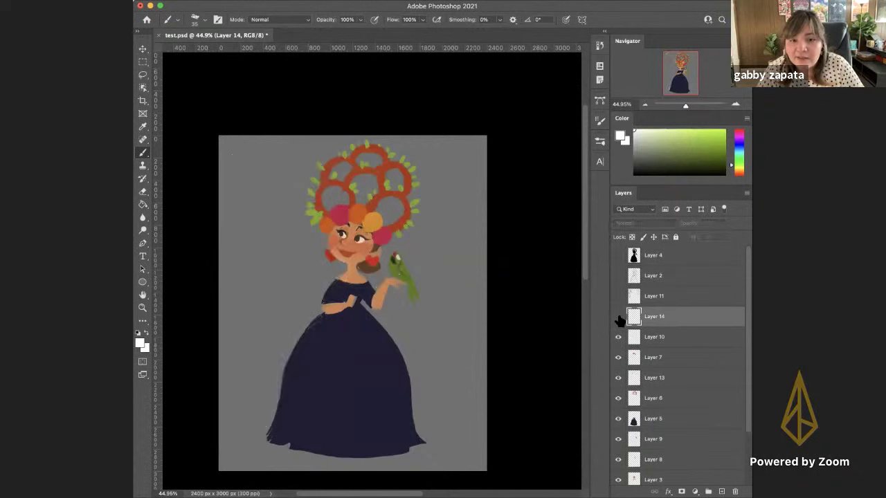
click(721, 492)
Draw a white light-source star to the right of the headdress and rim highlights on the nearest ring, flowers, face and neck
drag(432, 161, 452, 171)
mouse_move(401, 189)
mouse_down()
mouse_move(409, 218)
mouse_move(365, 211)
mouse_up()
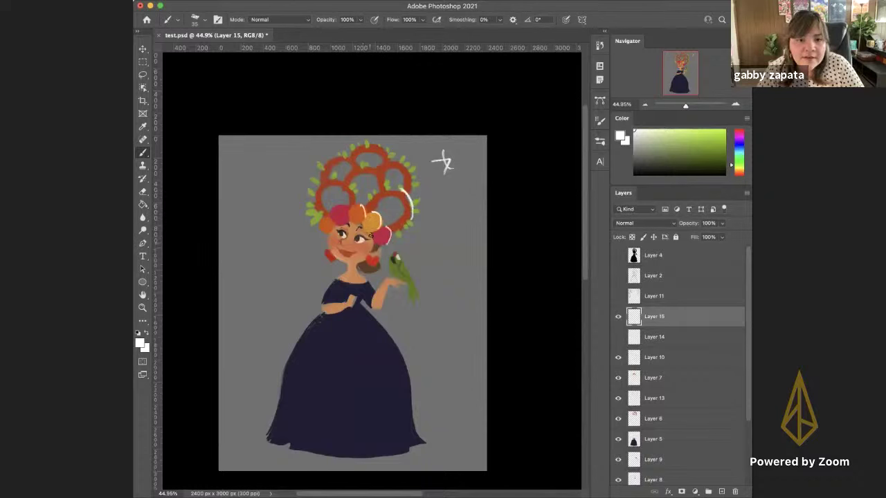
drag(357, 264, 375, 278)
mouse_move(318, 236)
mouse_down()
mouse_move(360, 246)
mouse_move(308, 253)
mouse_move(329, 262)
mouse_move(309, 233)
mouse_move(338, 221)
mouse_up()
key(super+z)
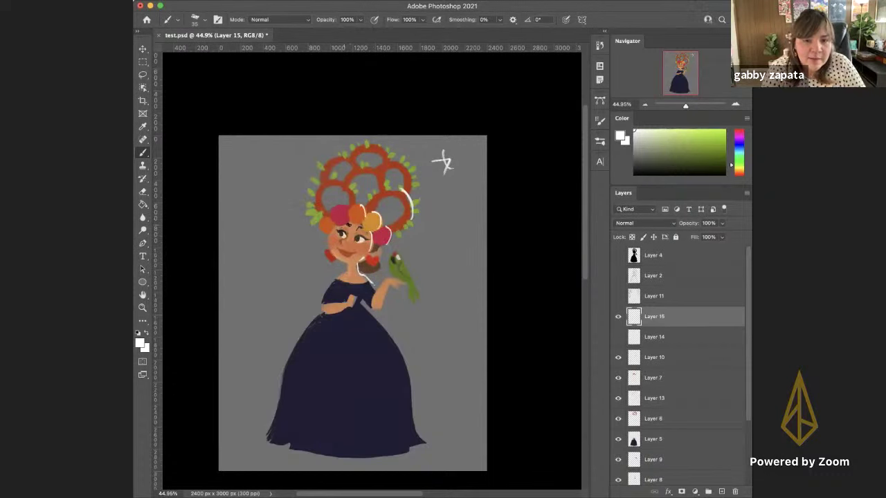
drag(283, 233, 331, 236)
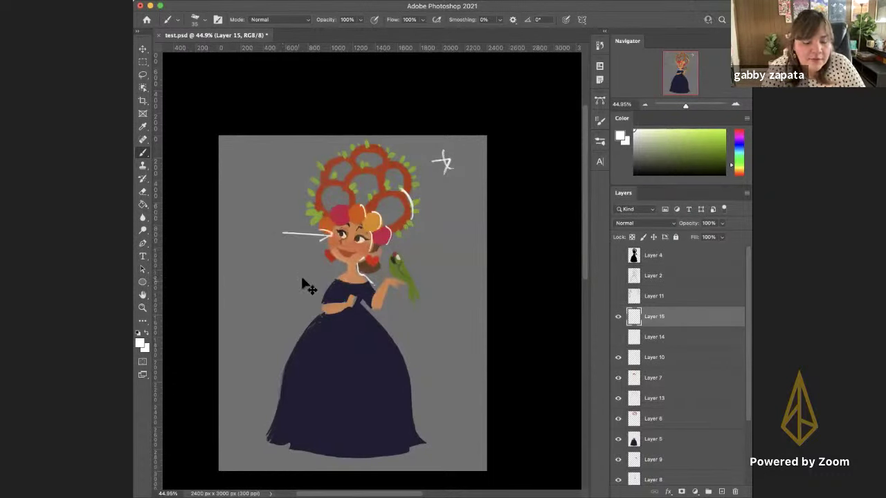
key(super+z)
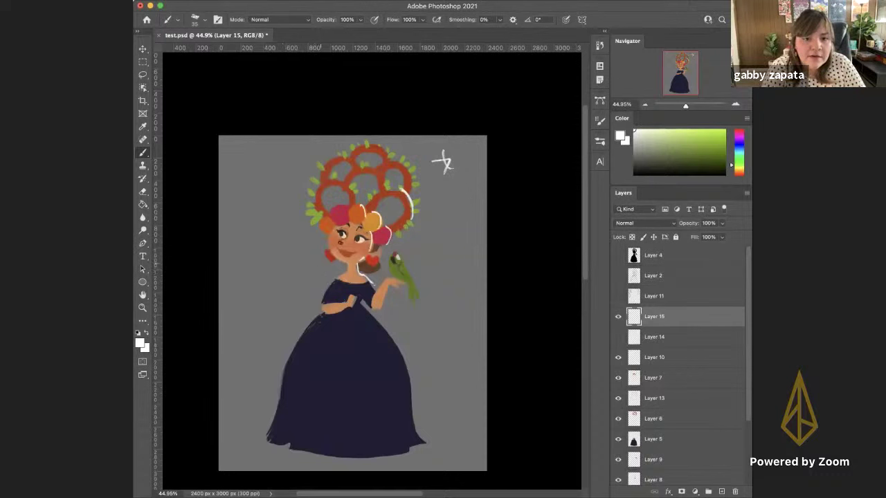
Paint white rim highlights on the raised arm, parrot's back, folded hand and right skirt edge, erasing stray paint near the elbow
drag(381, 281, 375, 310)
drag(398, 256, 415, 286)
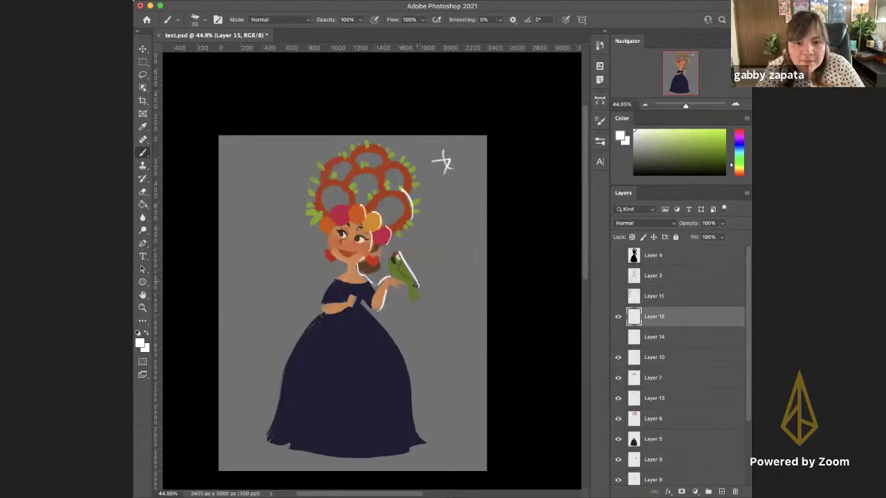
key(e)
mouse_move(380, 310)
mouse_down()
mouse_move(384, 294)
mouse_move(381, 303)
mouse_move(352, 308)
mouse_up()
key(b)
mouse_move(355, 296)
mouse_down()
mouse_move(410, 382)
mouse_move(417, 423)
mouse_up()
Add white highlights to the remaining headdress rings, nose and folded forearm, and a long inner stroke down the right side of the skirt
mouse_move(398, 157)
mouse_down()
mouse_move(412, 187)
mouse_move(375, 188)
mouse_move(353, 201)
mouse_up()
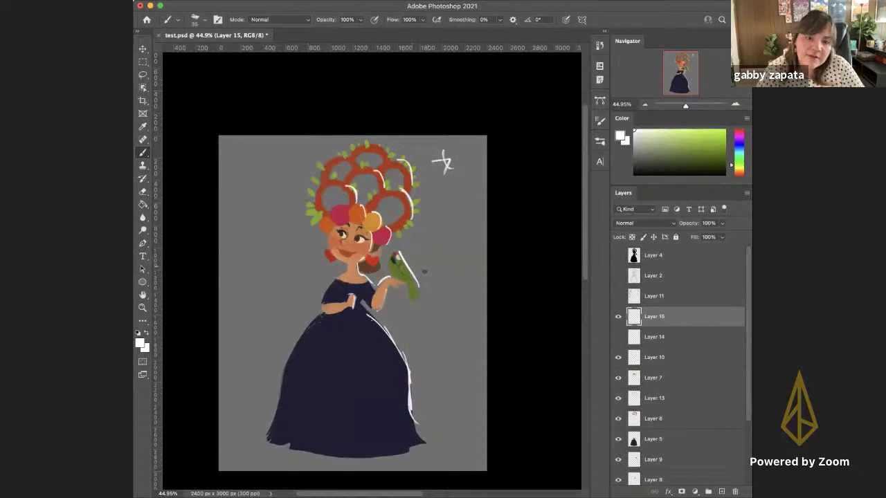
drag(359, 259, 352, 263)
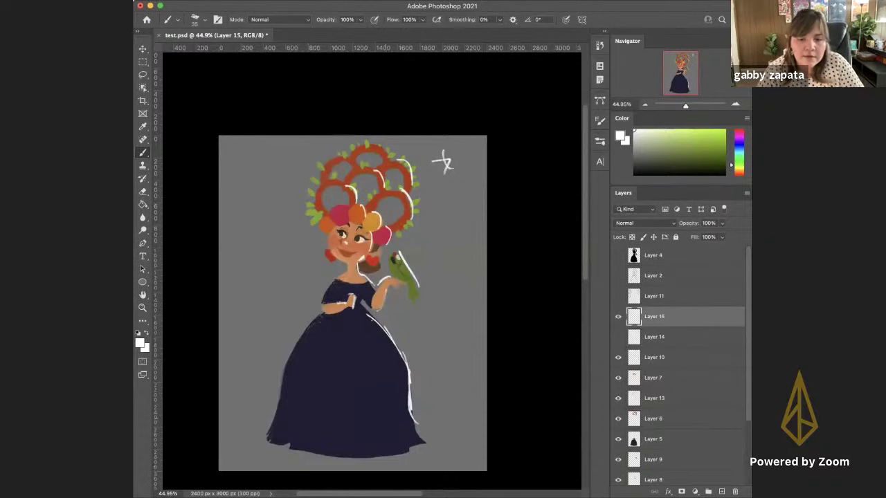
drag(385, 345, 410, 425)
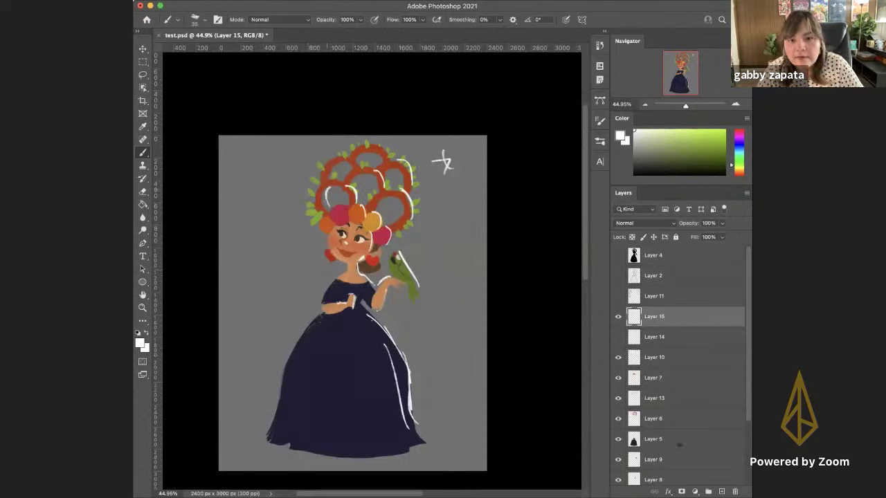
Compare the two light directions by toggling Layer 14 and Layer 15, leaving both layers hidden
click(618, 316)
click(619, 337)
click(618, 337)
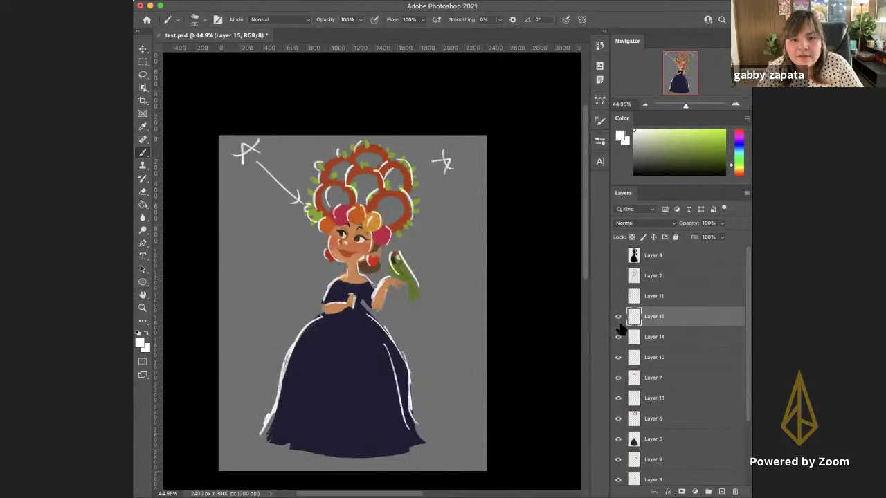
click(618, 317)
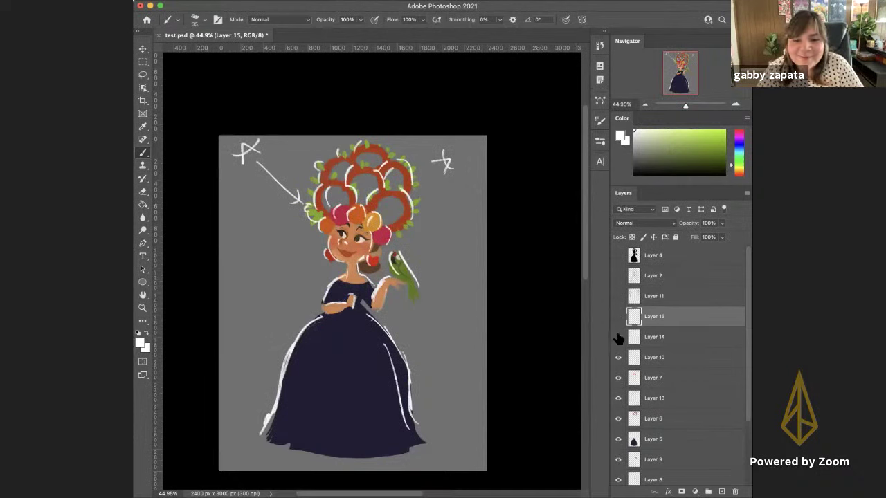
click(619, 337)
click(618, 338)
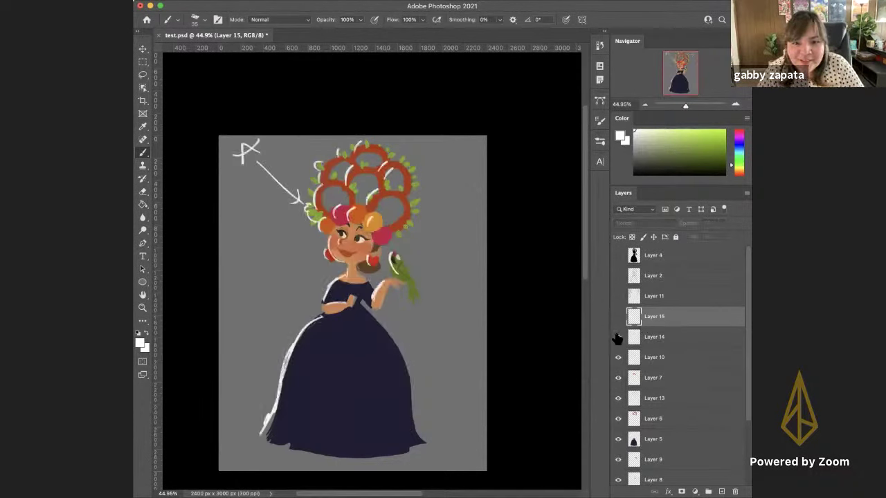
click(619, 337)
click(618, 317)
click(619, 316)
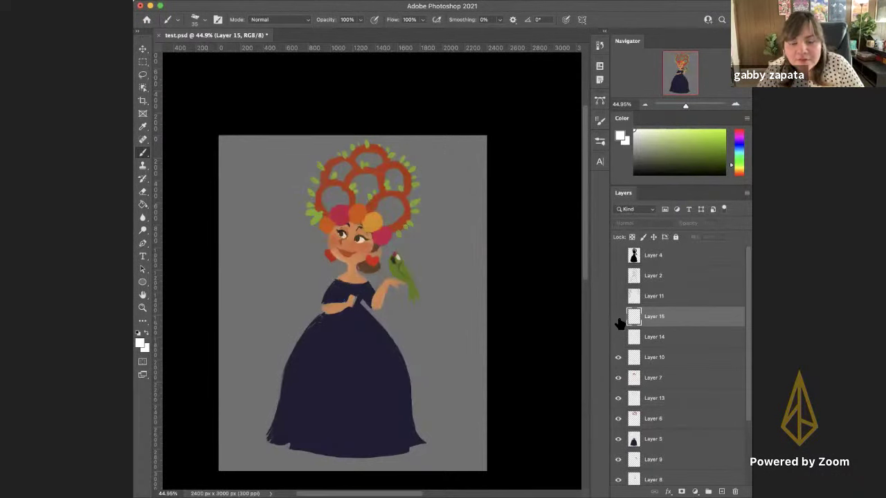
Select Layer 7 with the flowers, show the sketch lines on Layer 2, and save the file
click(644, 357)
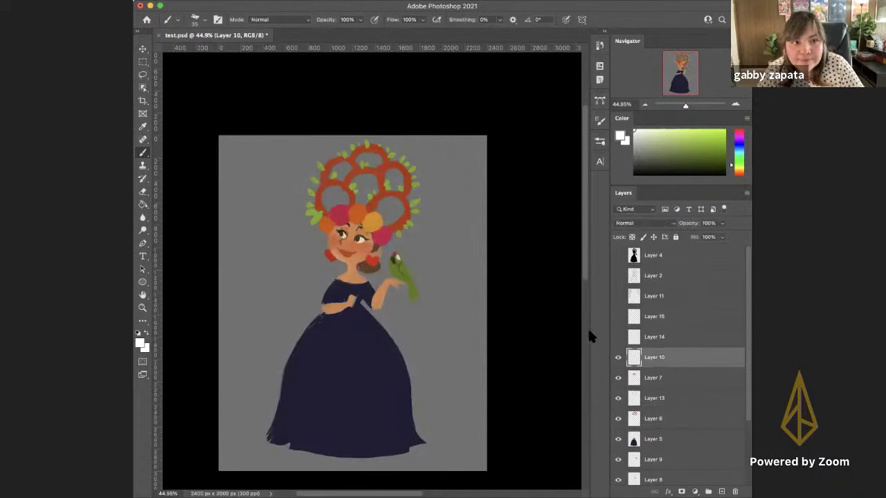
click(618, 378)
click(618, 378)
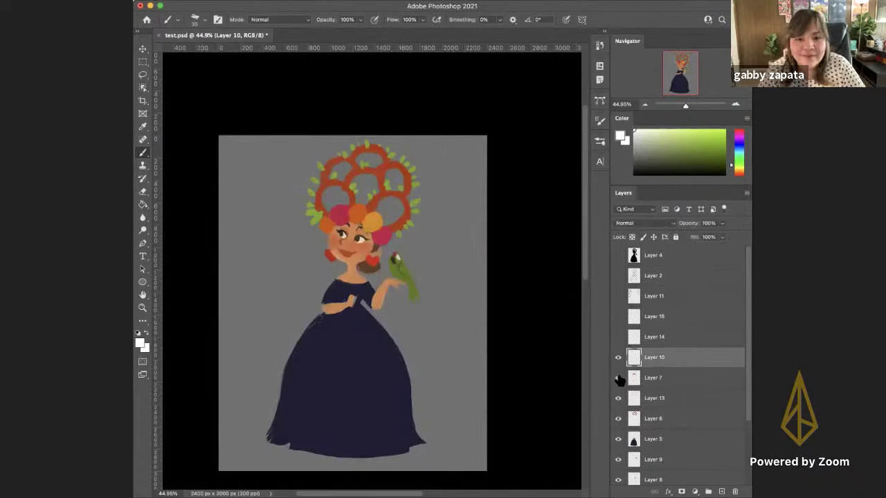
click(636, 381)
click(618, 276)
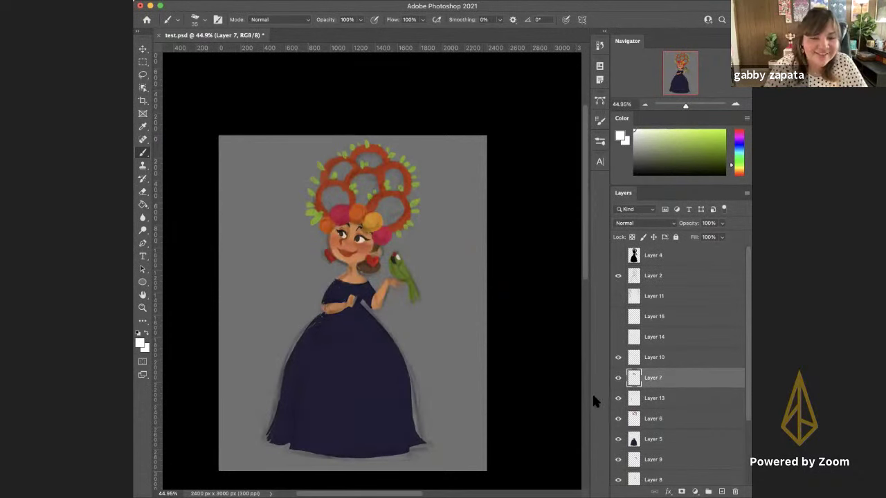
key(super+s)
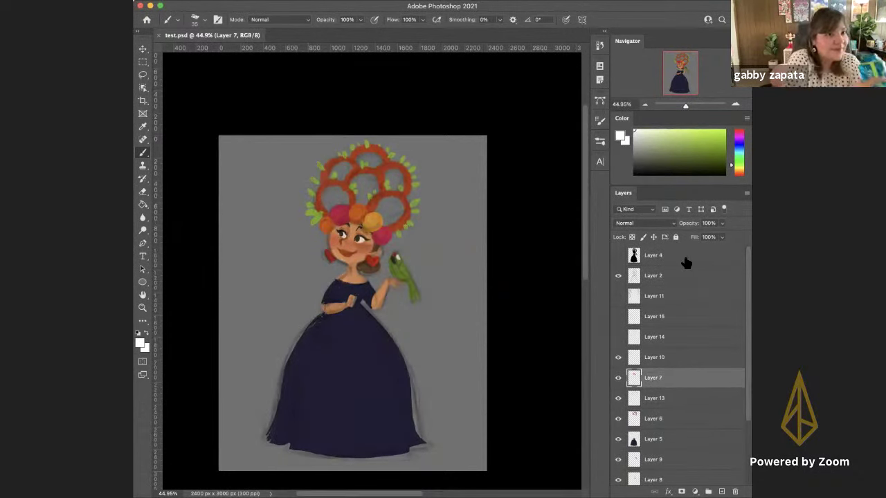
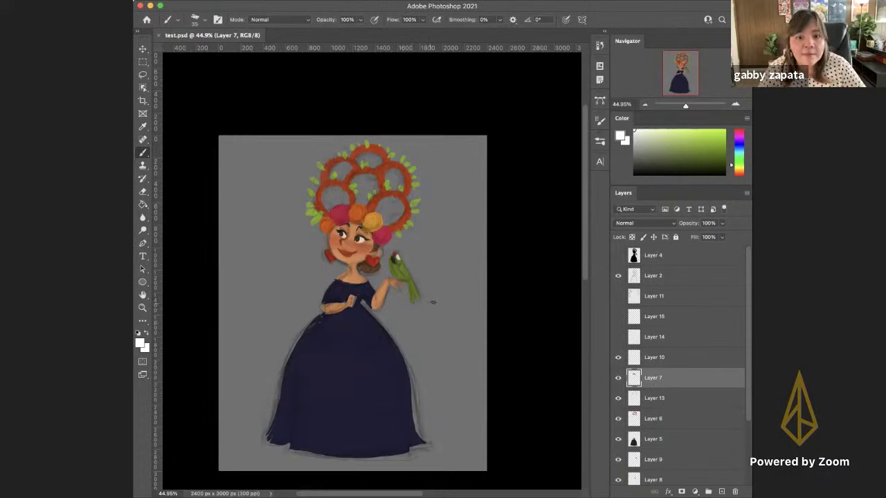
Sample the magenta flower colour on Layer 7 and check the enlarged figure with and without the sketch lines
drag(436, 336, 435, 330)
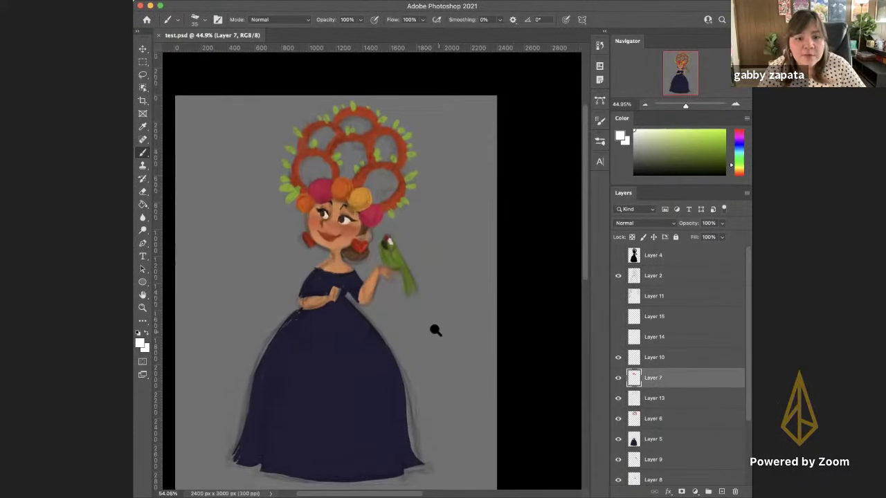
drag(385, 344, 396, 335)
click(618, 378)
click(618, 378)
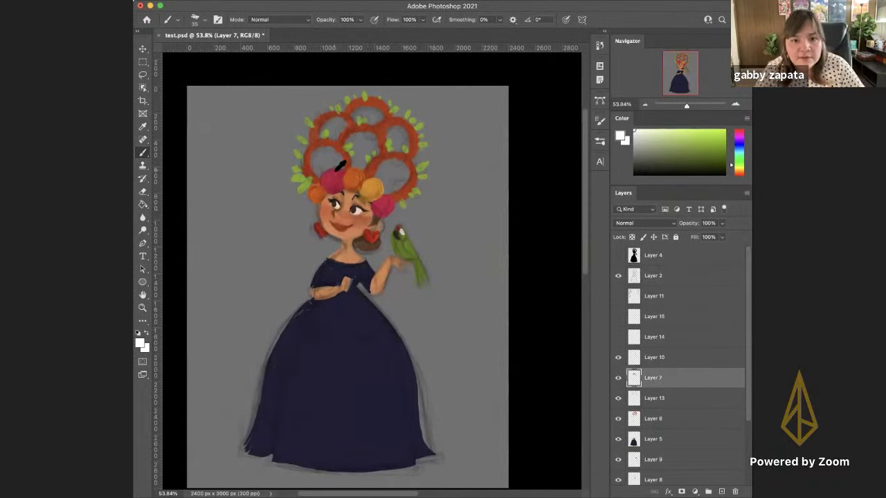
alt+click(332, 186)
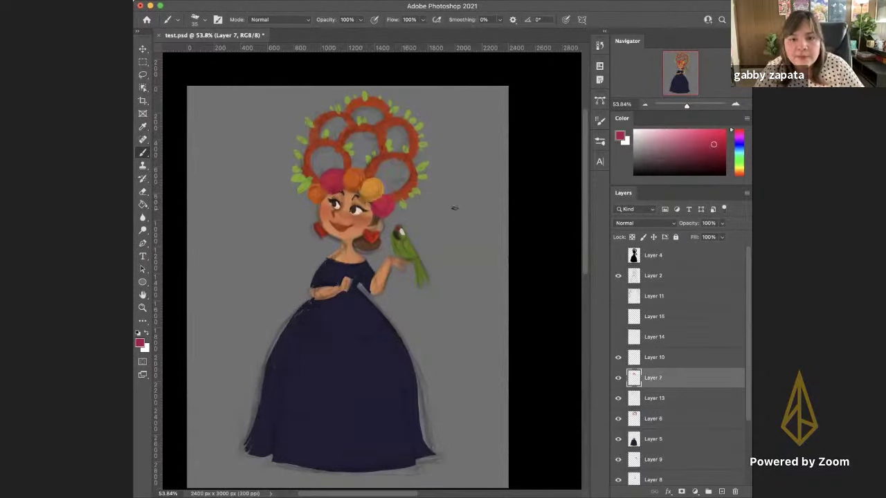
click(618, 276)
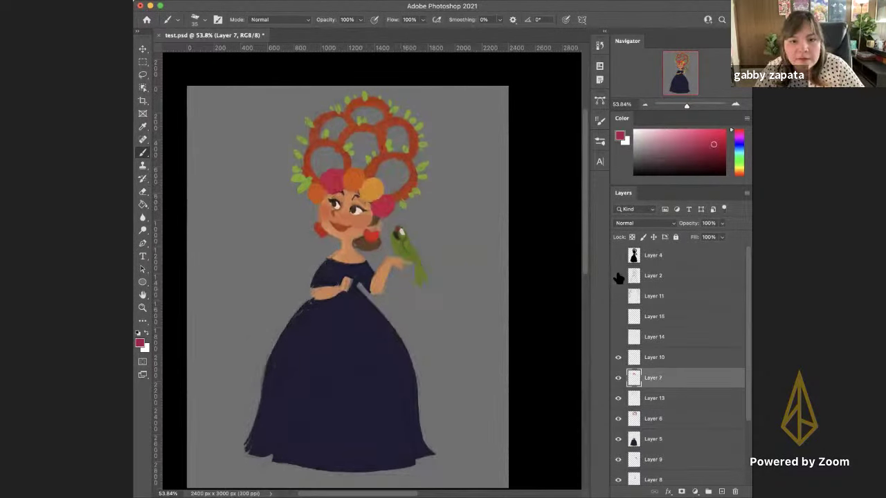
click(618, 277)
drag(376, 366, 395, 356)
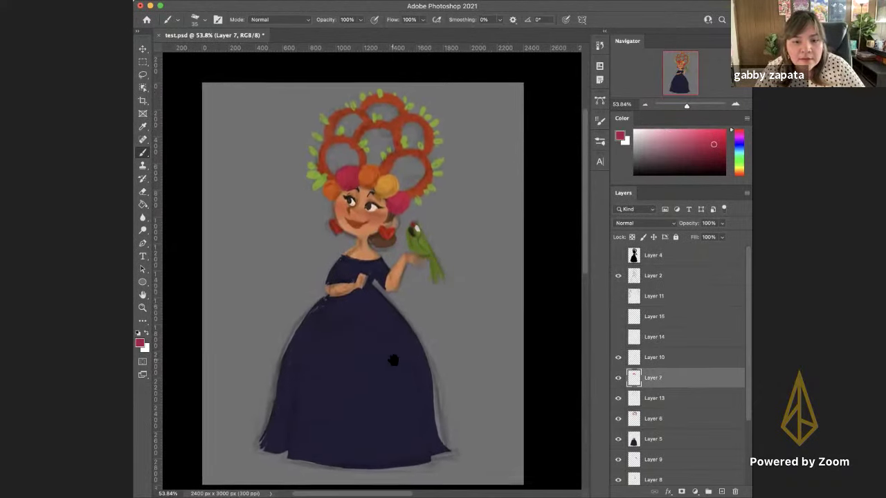
Select the dress on Layer 5, sample its dark navy, and paint the skirt's right edge and hem corner out toward the sketch lines
click(631, 443)
click(618, 438)
click(619, 439)
alt+click(425, 397)
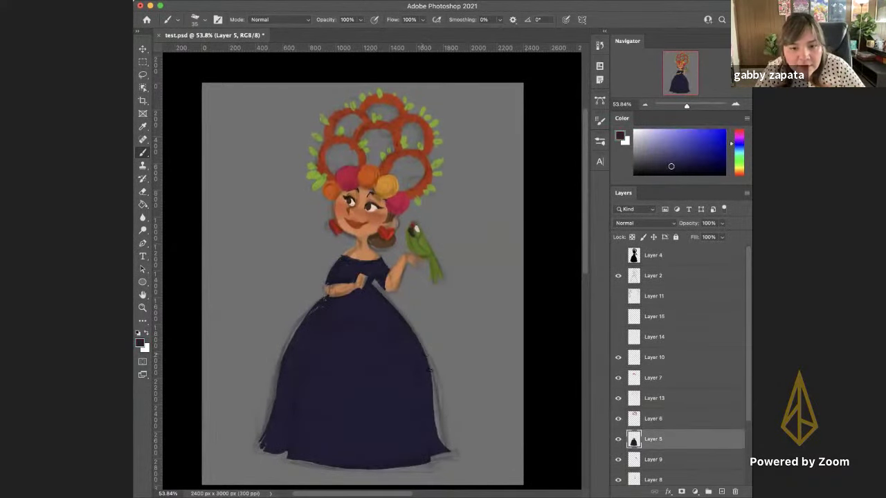
drag(425, 359, 440, 433)
drag(435, 386, 446, 446)
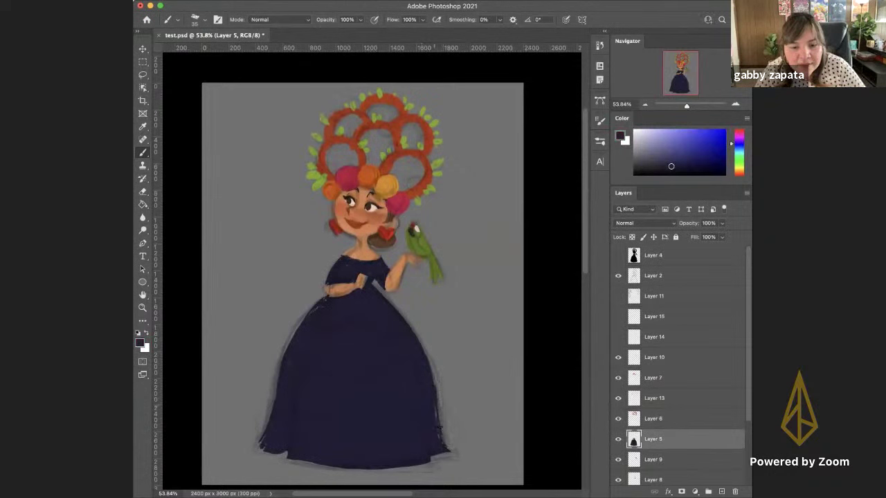
drag(434, 405, 449, 444)
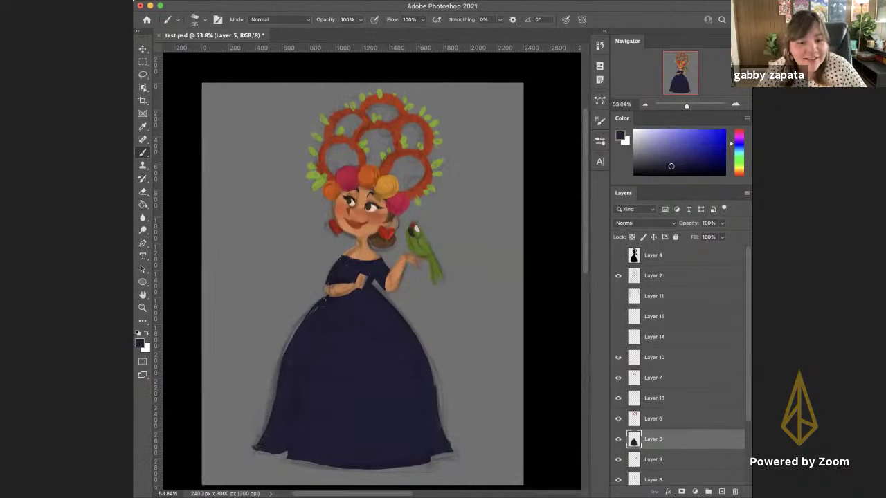
Clean up the skirt's left hem corner with the Eraser and smooth the bottom hem with navy brush strokes
key(e)
drag(256, 441, 262, 430)
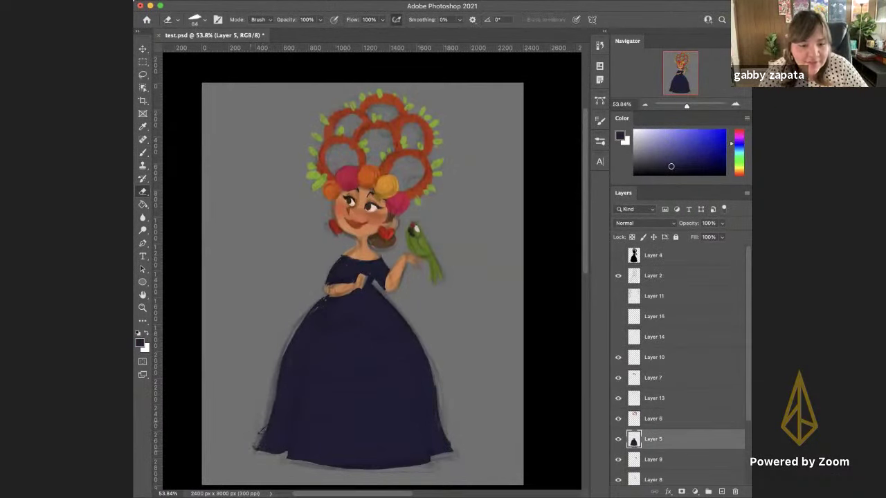
key(b)
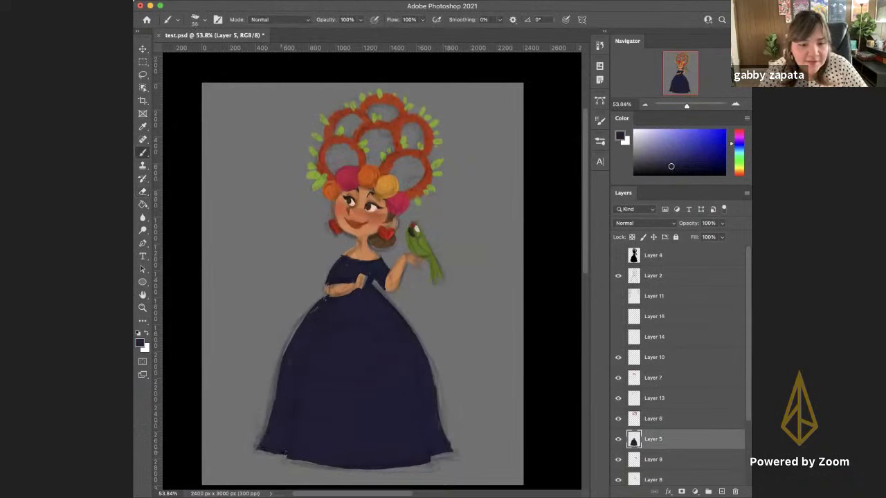
drag(285, 458, 339, 462)
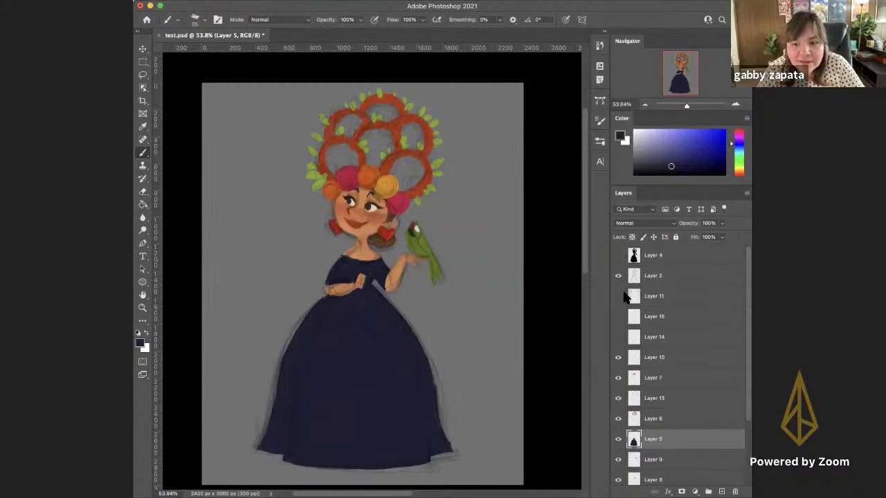
Toggle Layer 14 and Layer 7 to check which parts of the figure each one holds
click(618, 338)
click(618, 337)
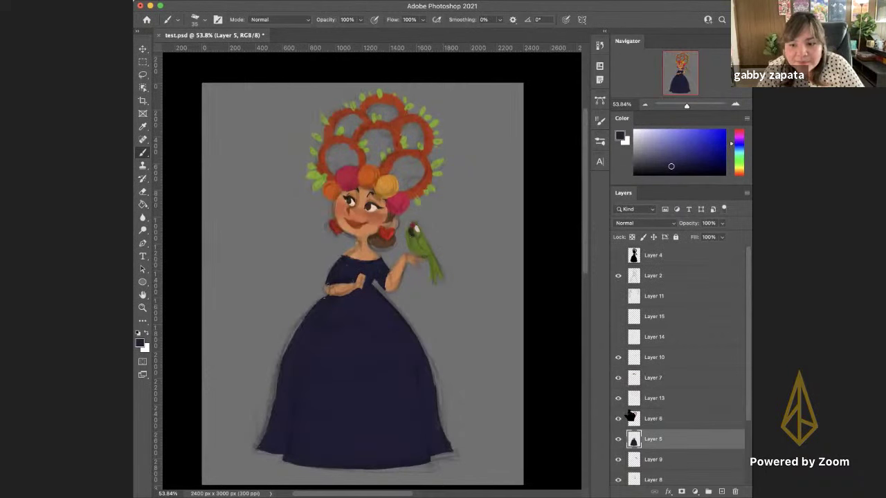
click(628, 377)
click(618, 378)
click(618, 378)
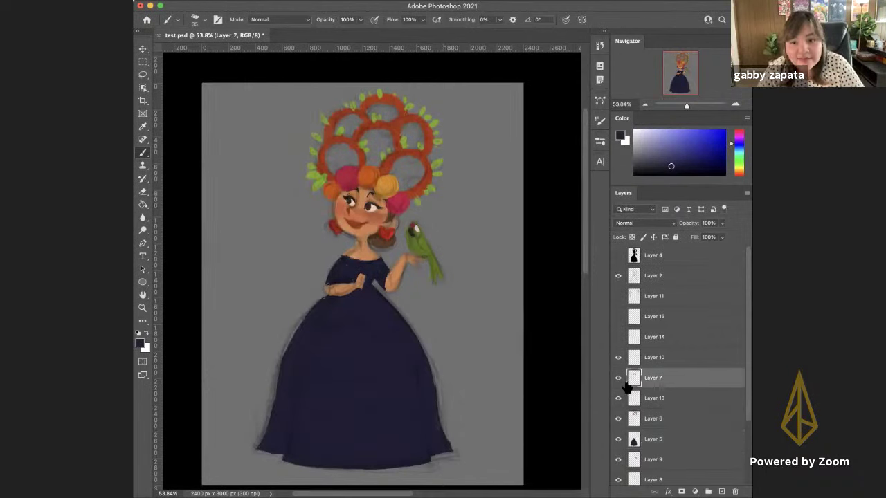
Select the skin layer, Layer 3, from the face on the canvas and add a new layer directly above it
key(v)
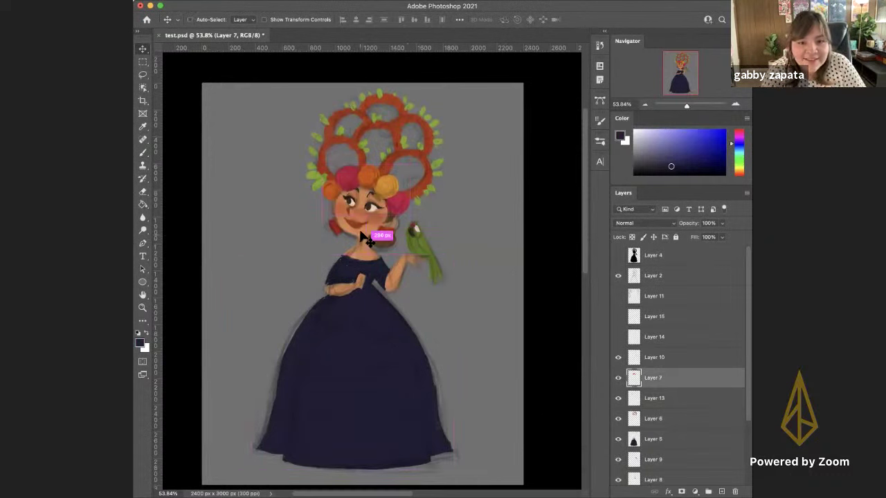
super+click(367, 240)
key(b)
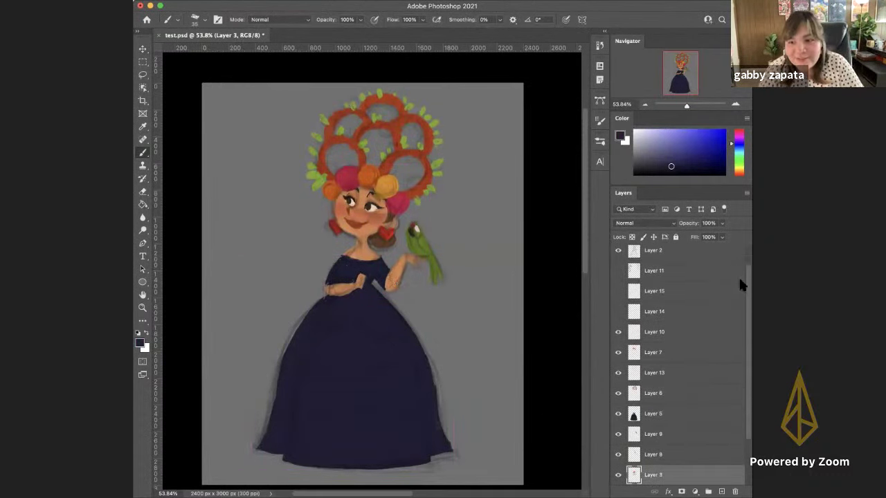
scroll(743, 289, down, 2)
click(721, 491)
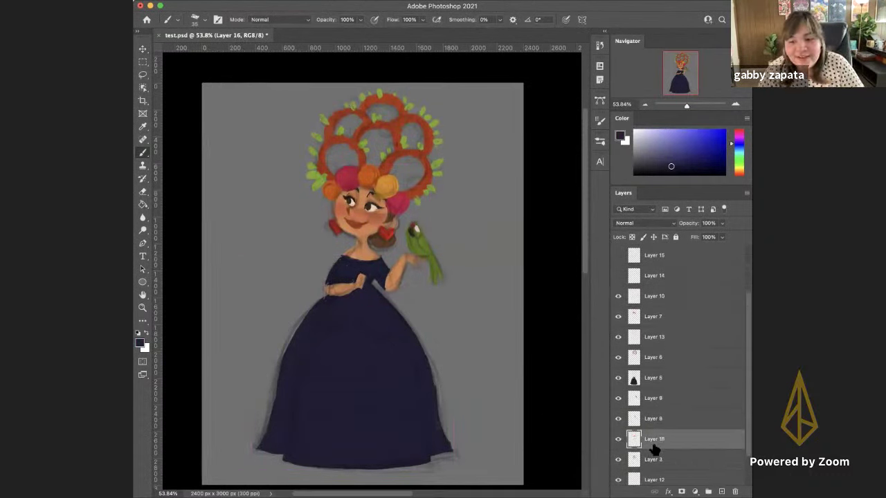
Sample the skin tone from the face, lighten it to a pale pinkish foreground colour, and enlarge the brush to 70
click(620, 137)
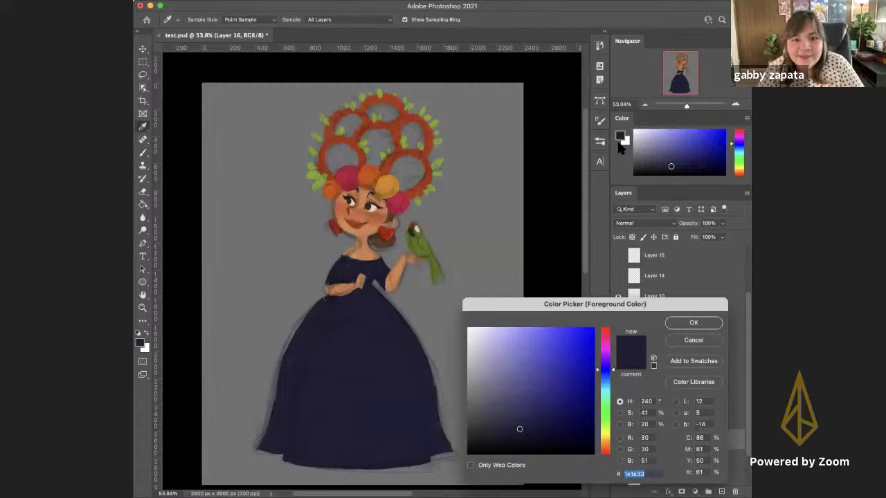
click(366, 233)
drag(498, 307, 418, 318)
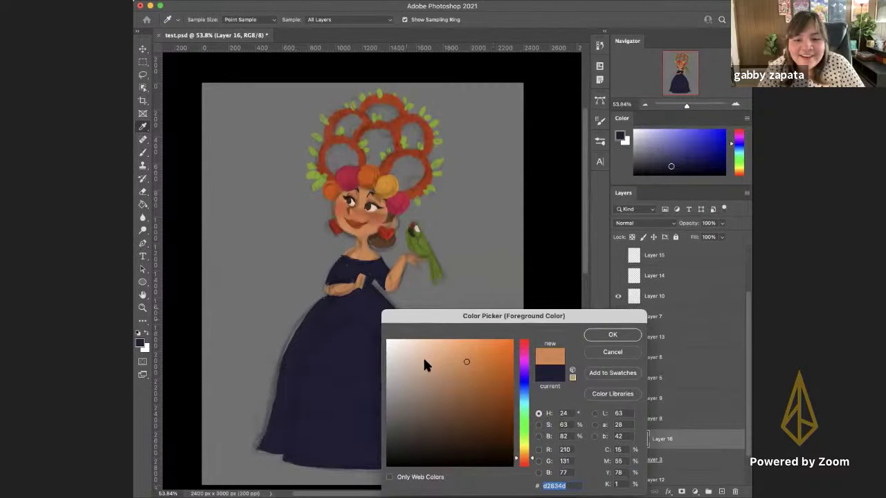
click(413, 350)
key(Return)
key(b)
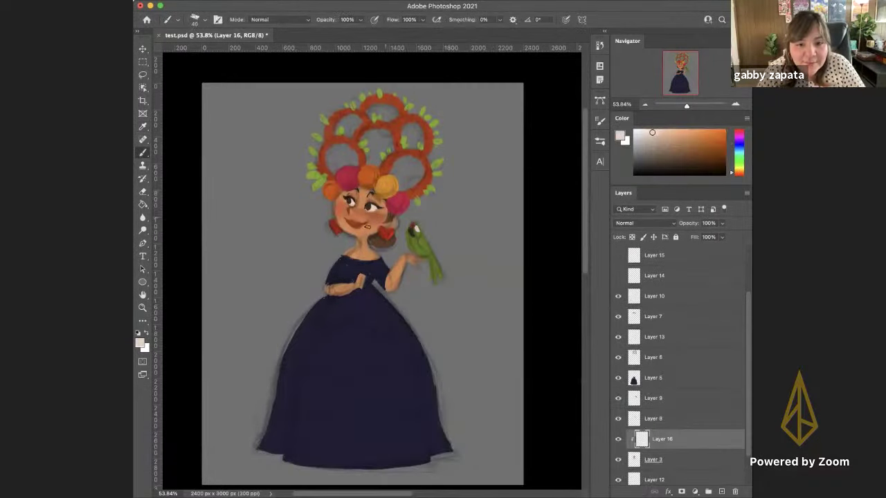
key(bracketright)
key(bracketright)
key(bracketright)
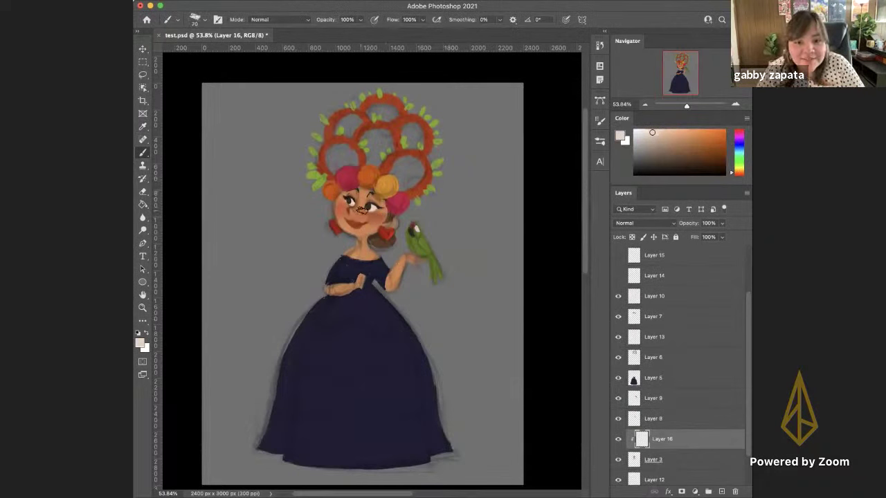
Examine the face, neck and whole figure at close and distant zoom, keeping Layer 16 above the skin layer active
scroll(357, 210, up, 3)
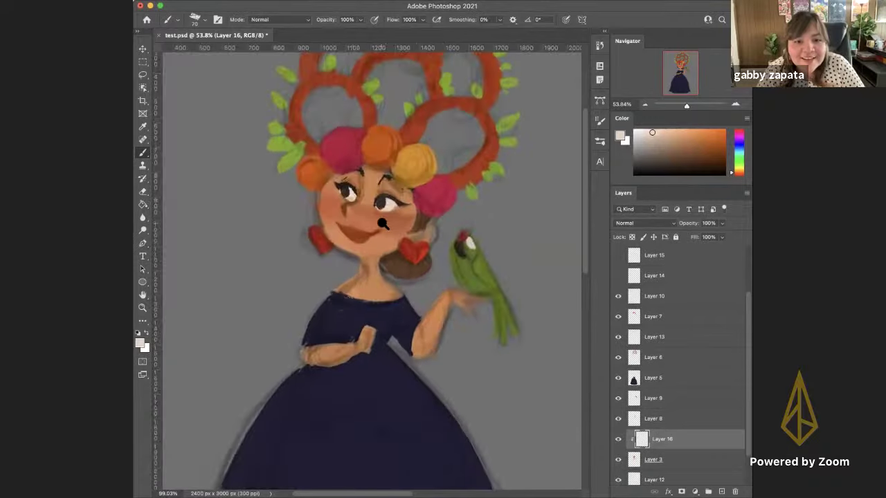
scroll(382, 223, down, 4)
scroll(355, 211, up, 1)
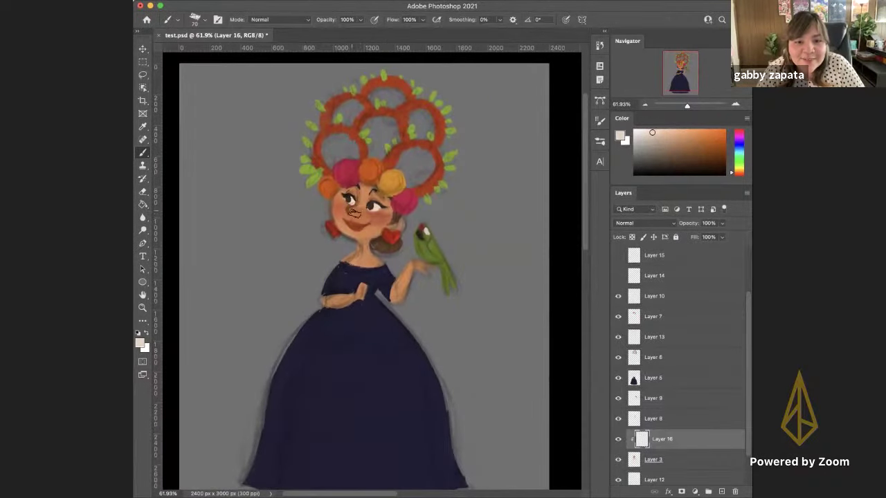
drag(349, 205, 336, 202)
key(e)
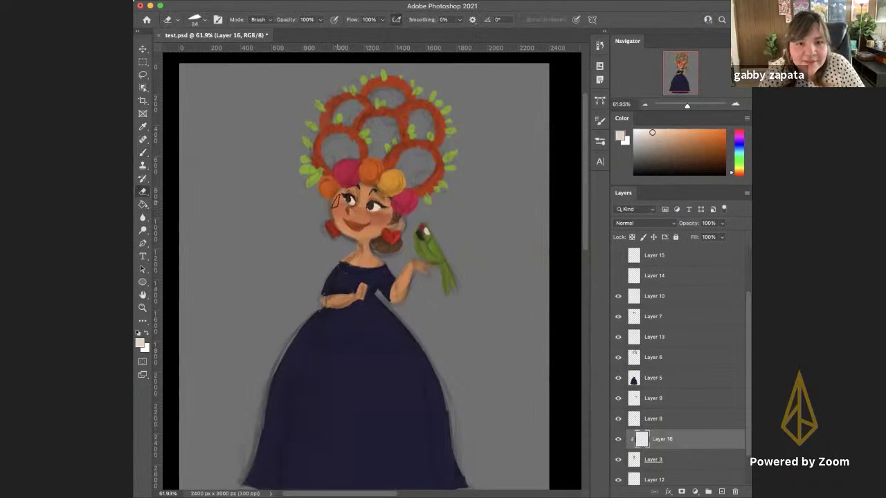
key(b)
scroll(389, 286, down, 1)
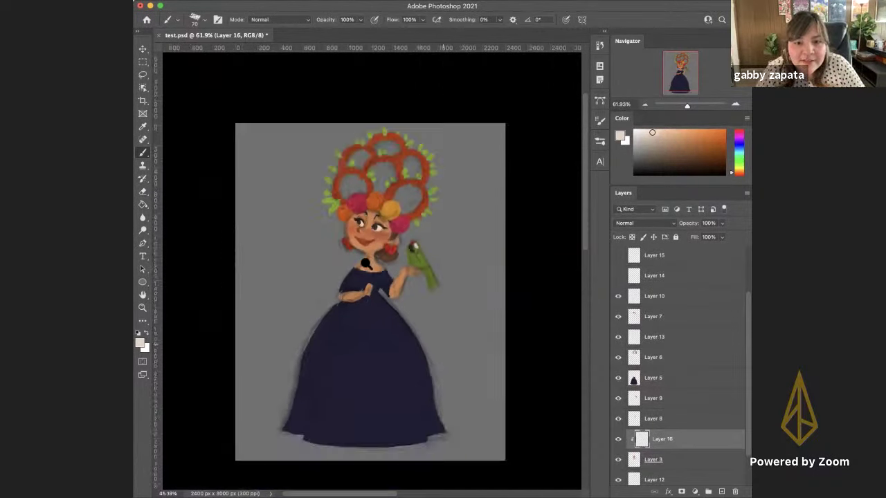
scroll(366, 263, up, 1)
scroll(366, 263, up, 2)
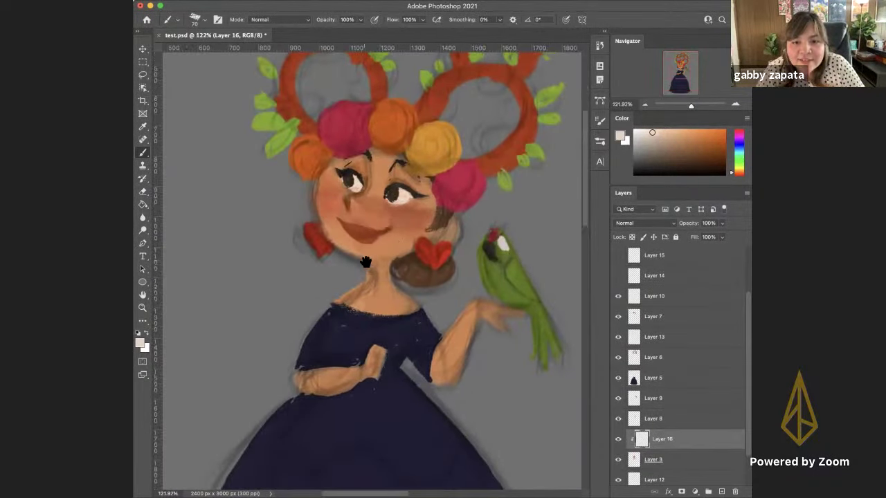
scroll(365, 263, down, 2)
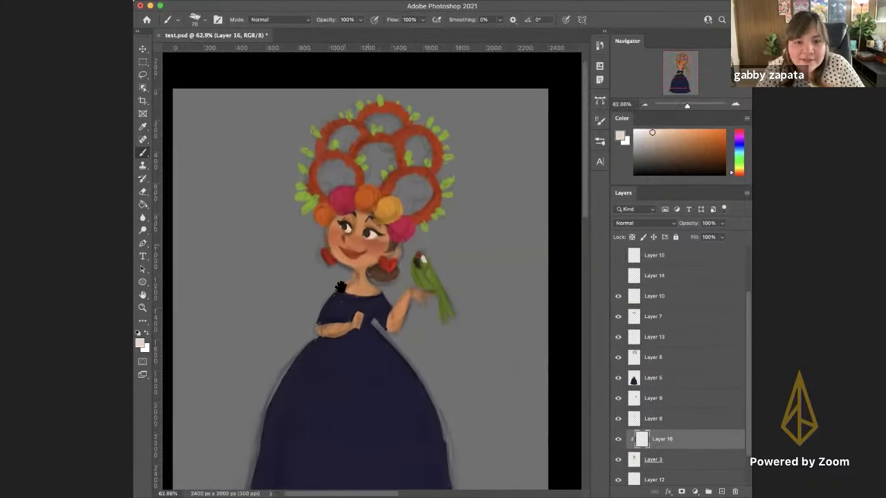
drag(340, 287, 352, 237)
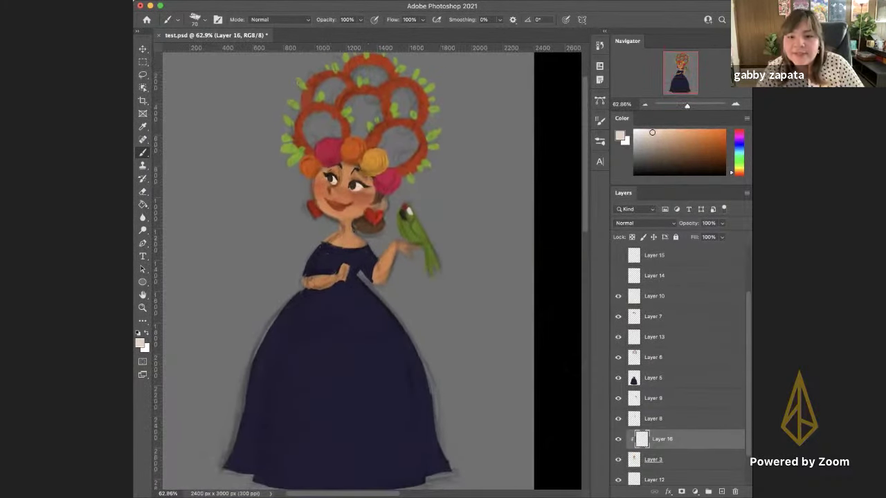
click(629, 459)
click(640, 443)
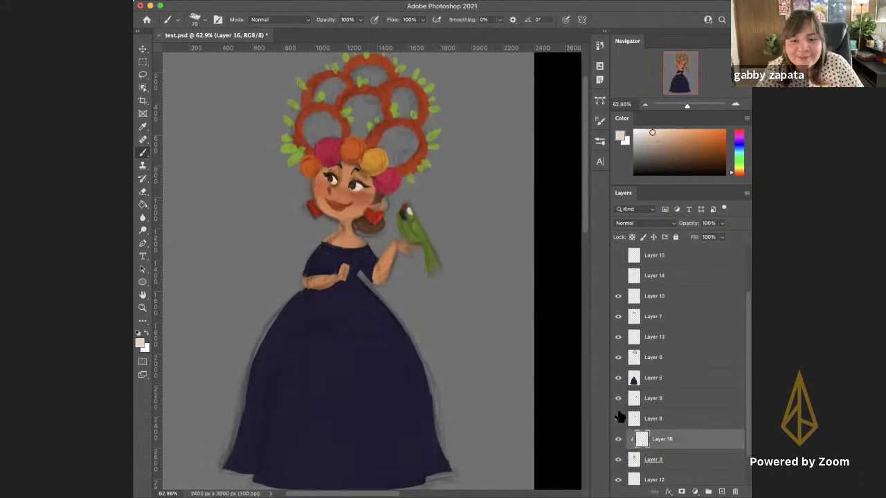
Select the dress on Layer 5, sample its navy, and change the foreground colour to olive green 4f642a for the Brush
key(v)
super+click(346, 350)
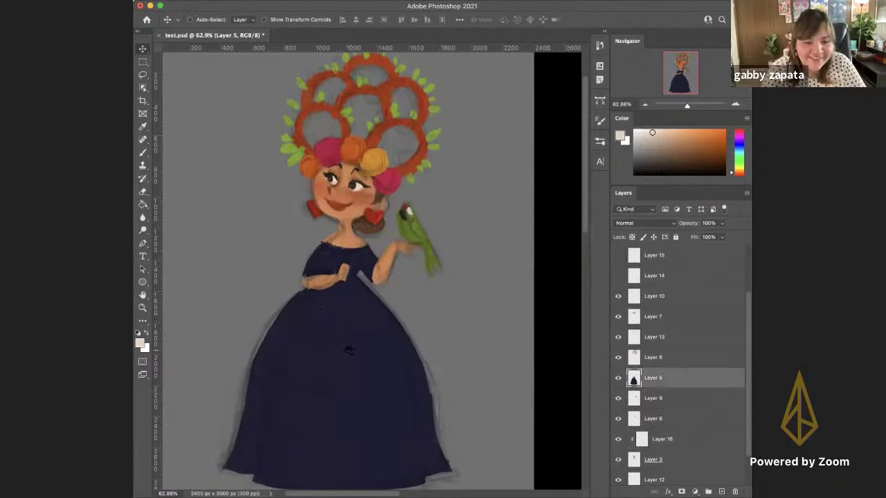
key(i)
click(349, 353)
click(621, 136)
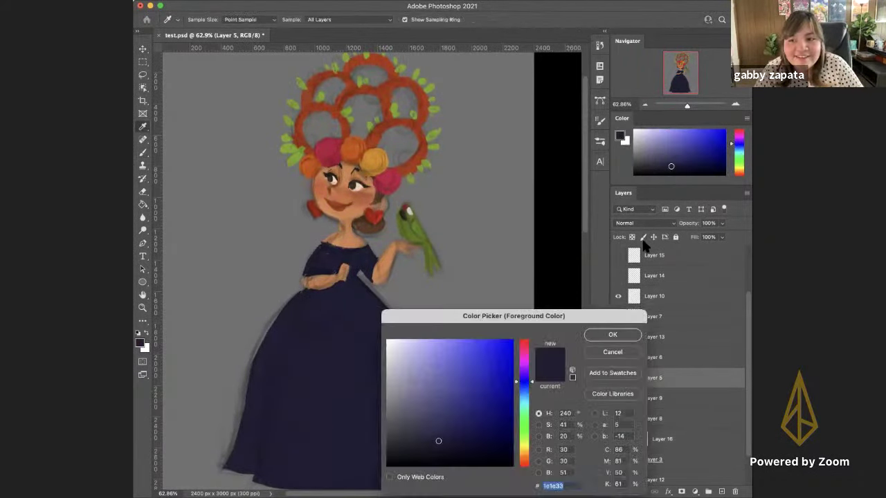
drag(486, 375, 459, 417)
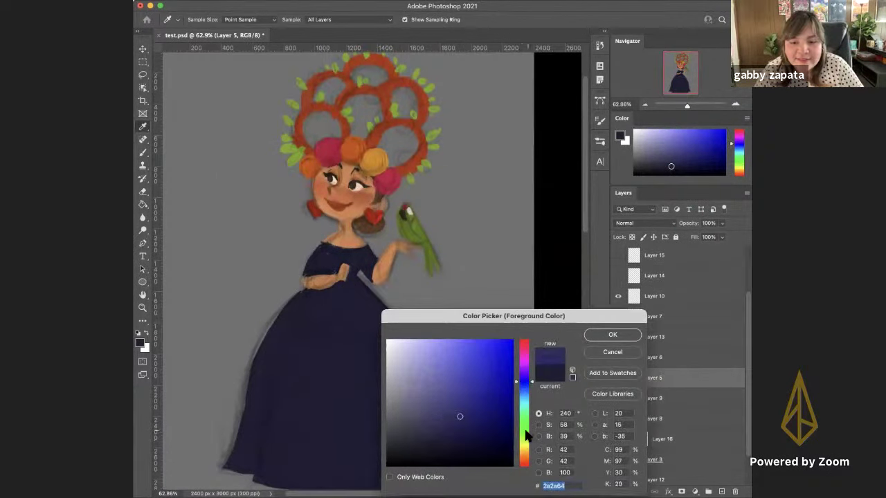
drag(525, 433, 525, 438)
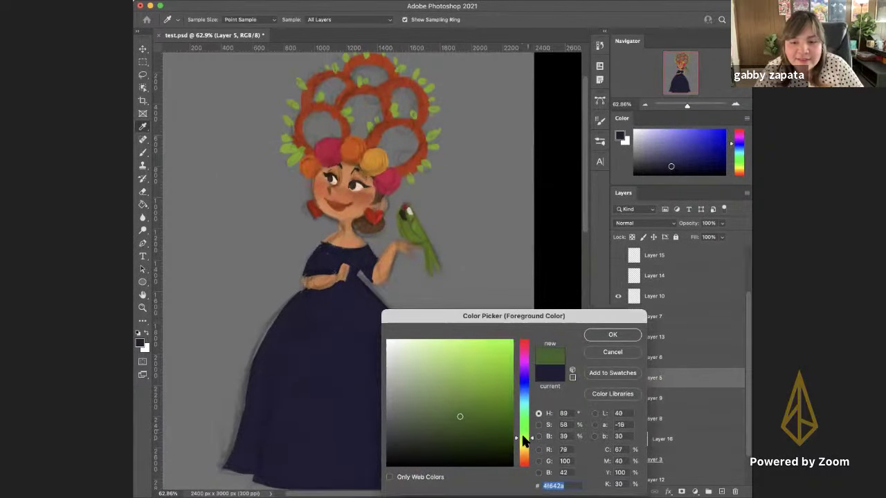
click(600, 336)
key(b)
scroll(317, 354, down, 3)
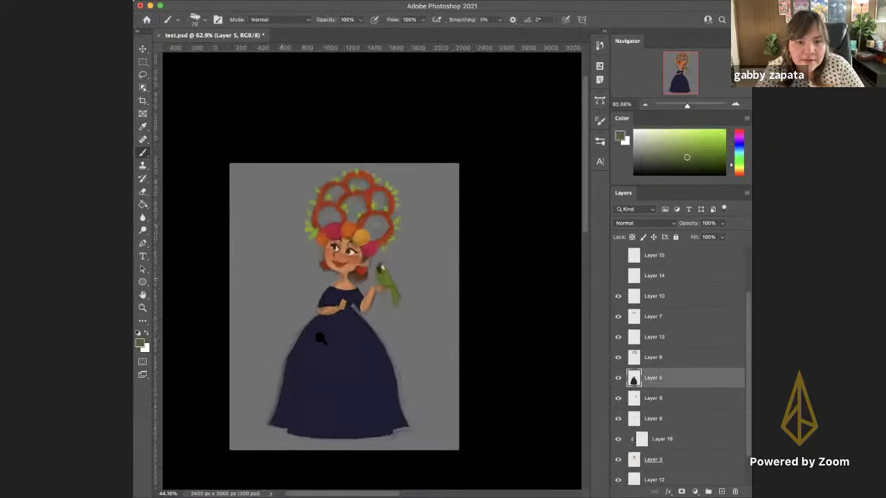
Select Layer 10, toggle Layer 7 to check which parts of the headdress it holds, and make Layer 7 active
click(647, 297)
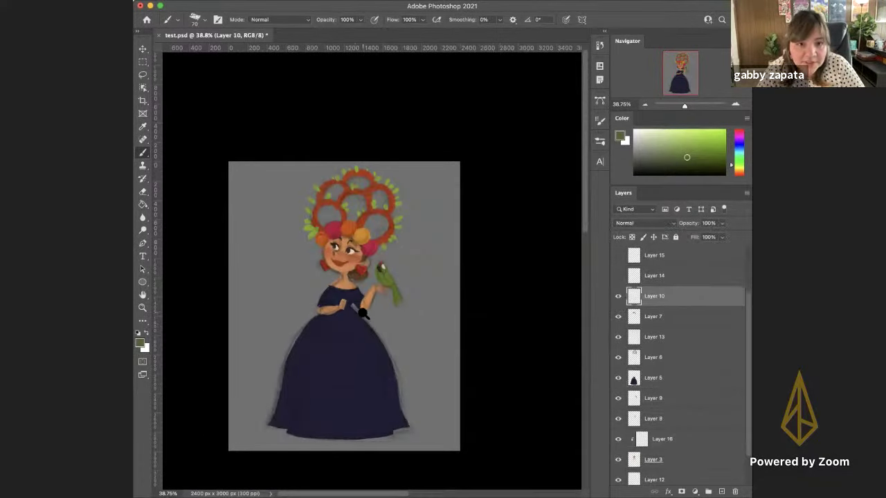
scroll(374, 319, up, 2)
scroll(406, 339, down, 2)
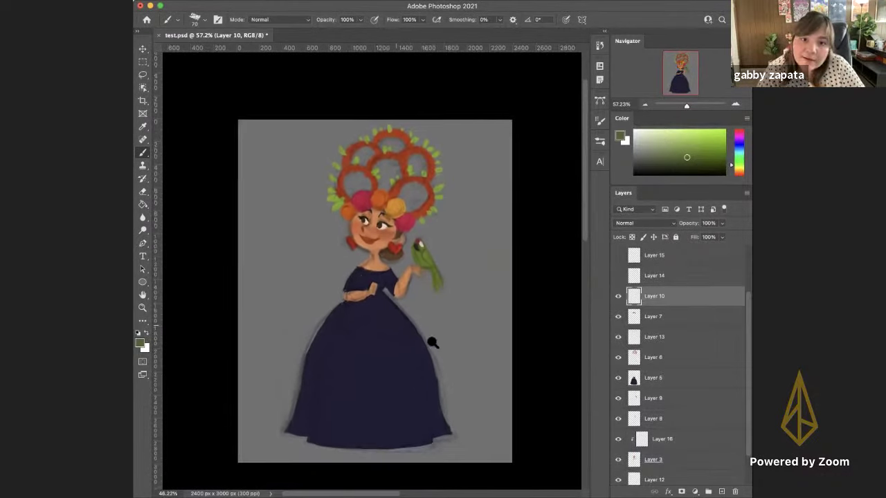
drag(432, 337, 413, 333)
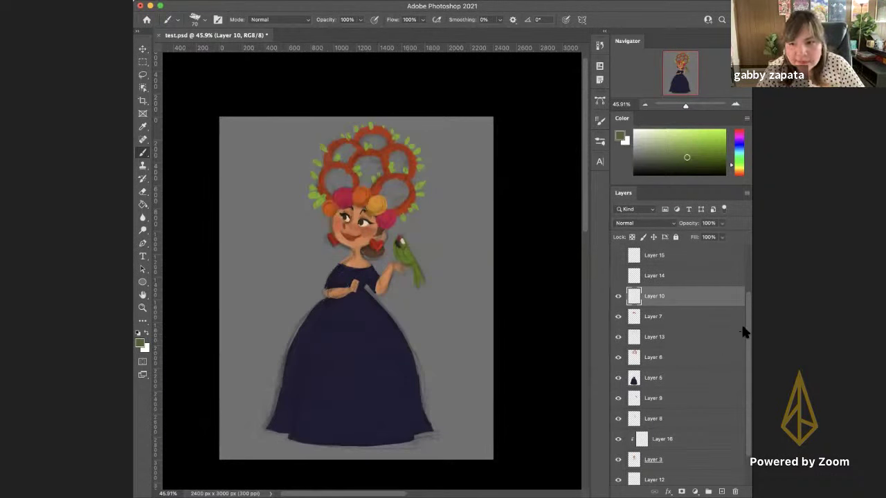
mouse_move(750, 320)
mouse_down()
mouse_move(748, 330)
mouse_move(749, 320)
mouse_up()
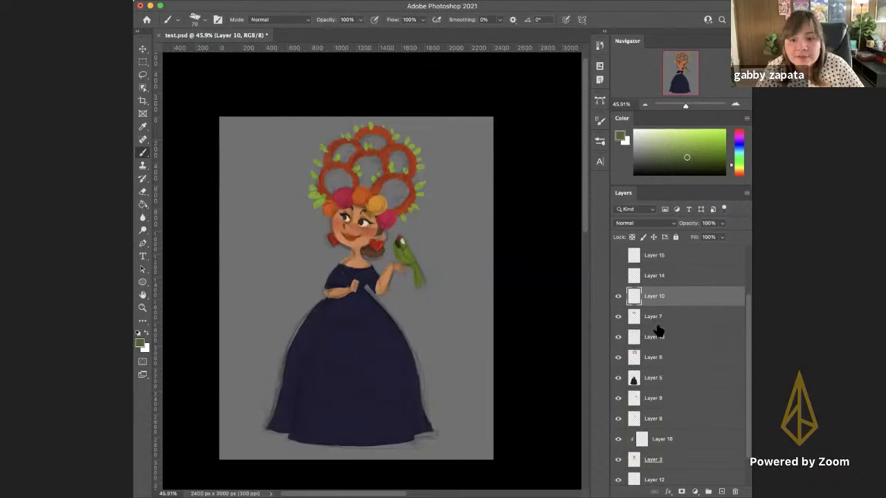
click(618, 317)
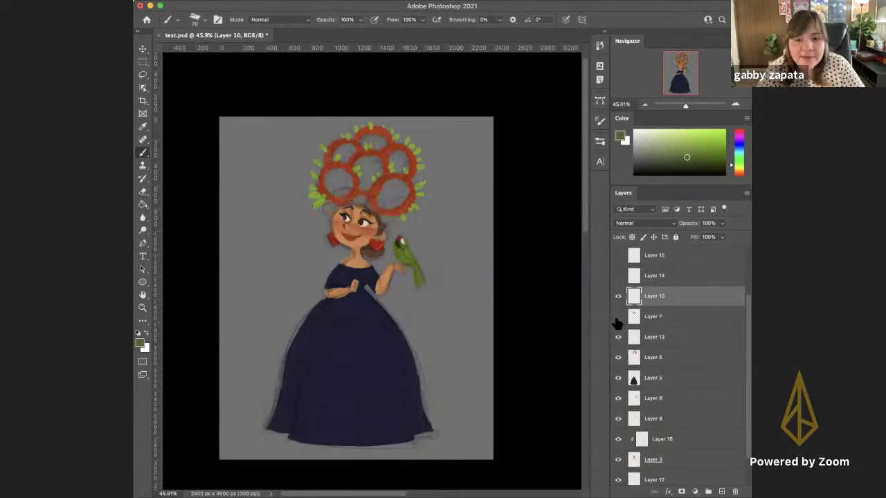
click(618, 321)
click(632, 324)
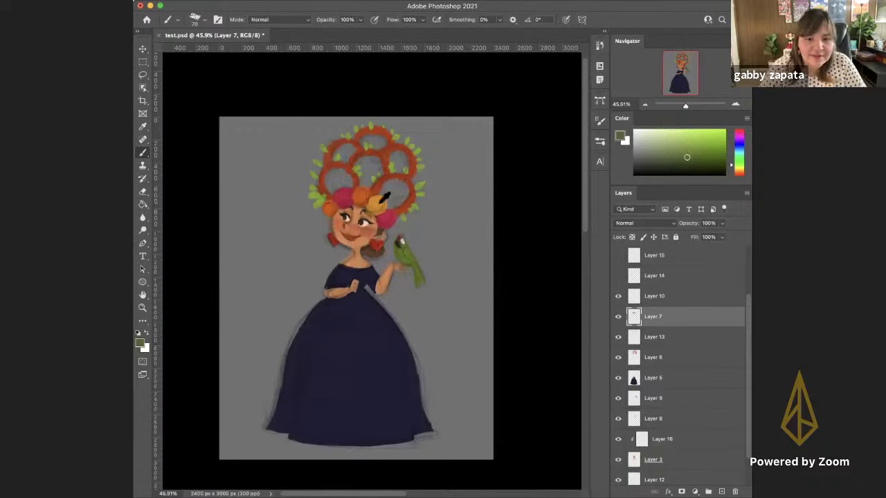
Sample the pink, orange and yellow of the headdress flowers and toggle Layer 7 to compare the figure with and without them
alt+click(346, 193)
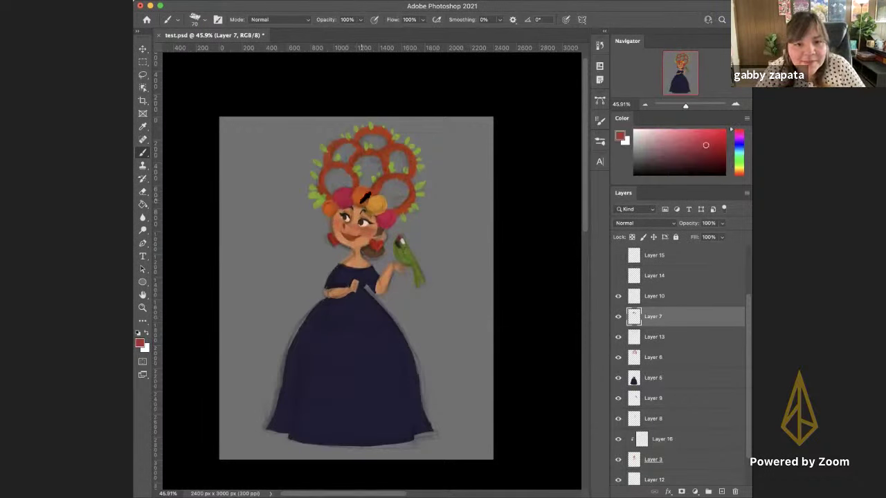
alt+click(362, 200)
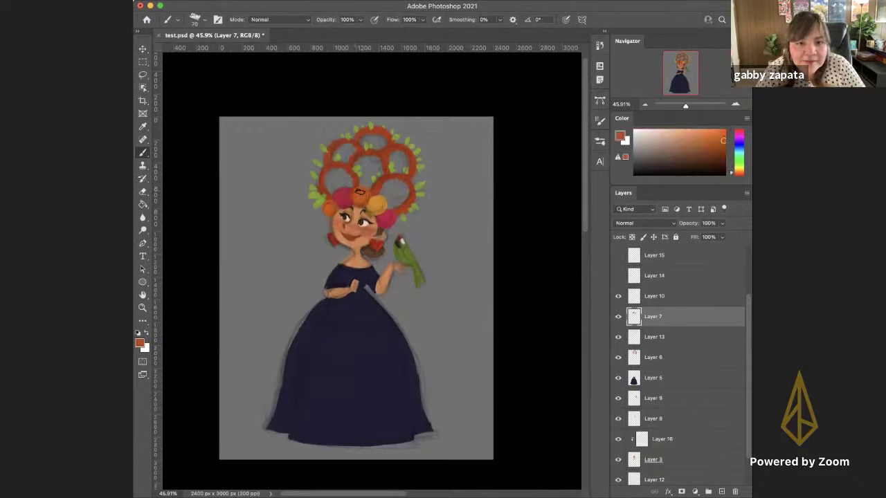
alt+click(380, 201)
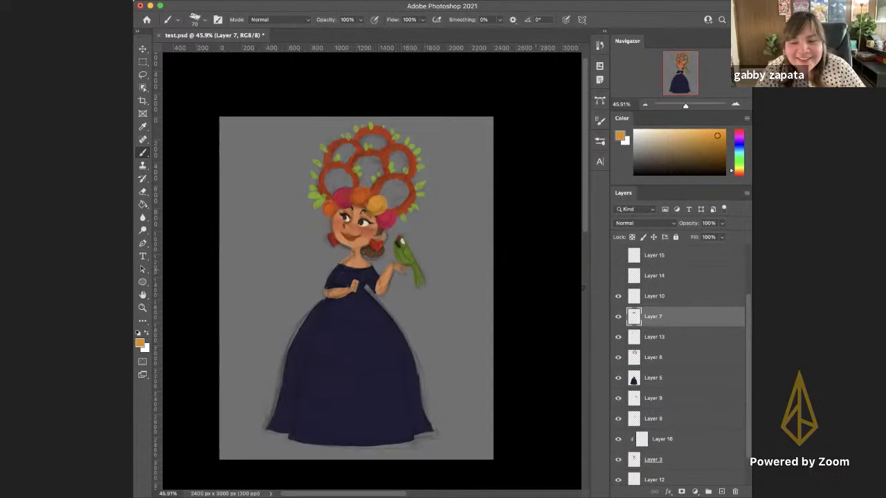
click(618, 317)
click(618, 317)
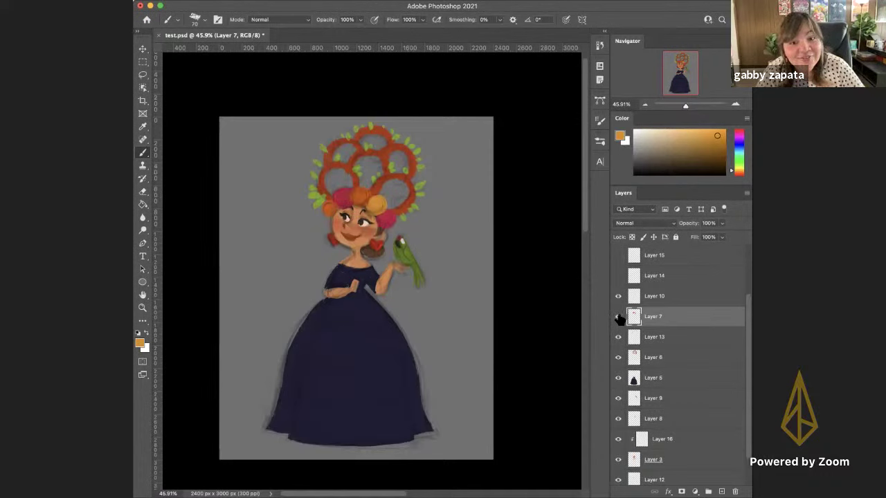
alt+click(375, 204)
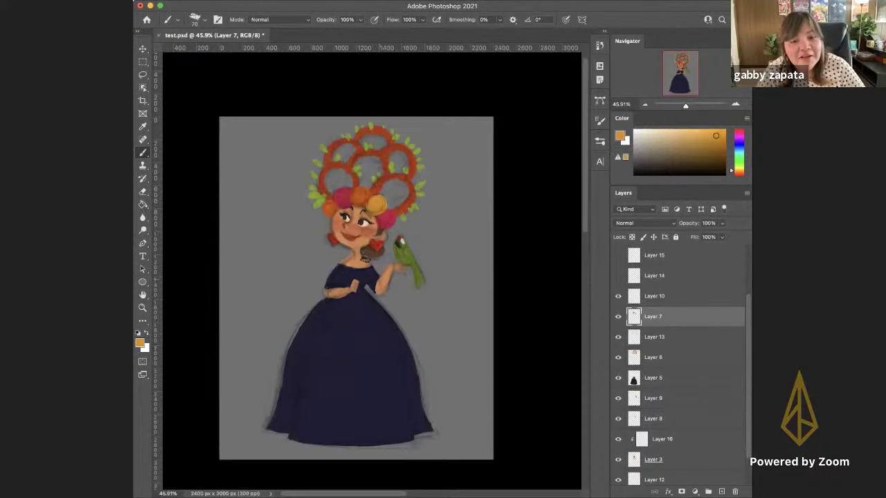
Save the document, select Layer 16 above the skin layer, and sample the skin tone from the face
drag(364, 257, 387, 270)
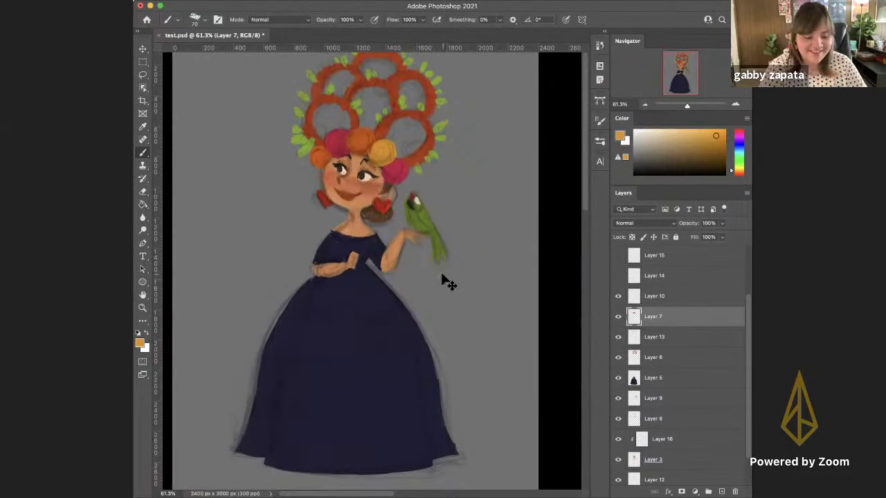
key(super+s)
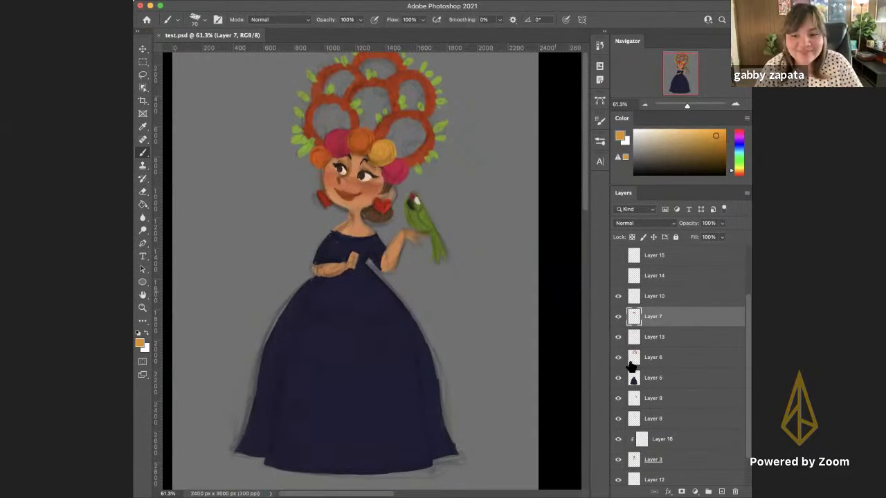
click(643, 444)
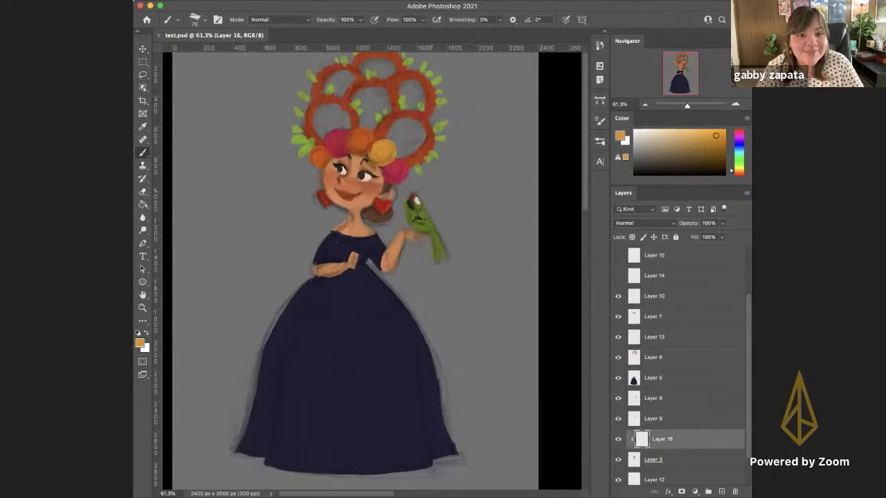
drag(410, 226, 403, 237)
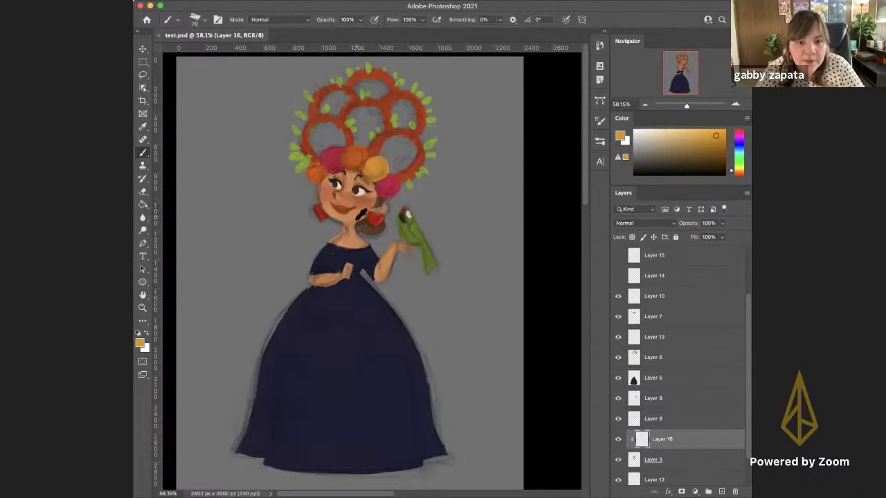
alt+click(364, 209)
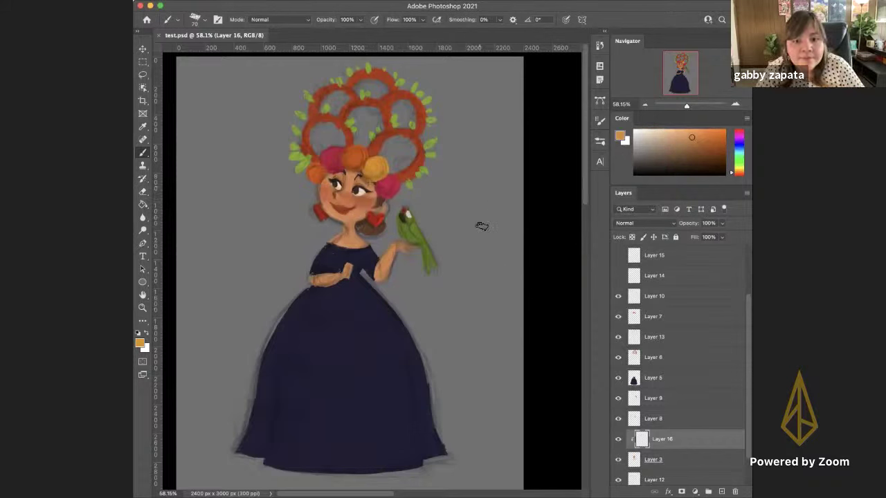
Switch to Layer 8 and make the dress layer, Layer 5, the active one
click(634, 419)
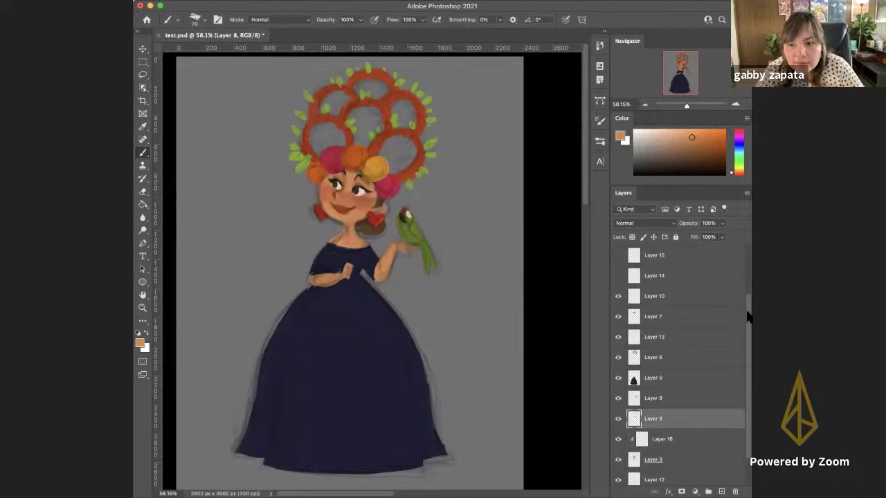
scroll(745, 325, down, 1)
scroll(745, 326, down, 1)
click(653, 340)
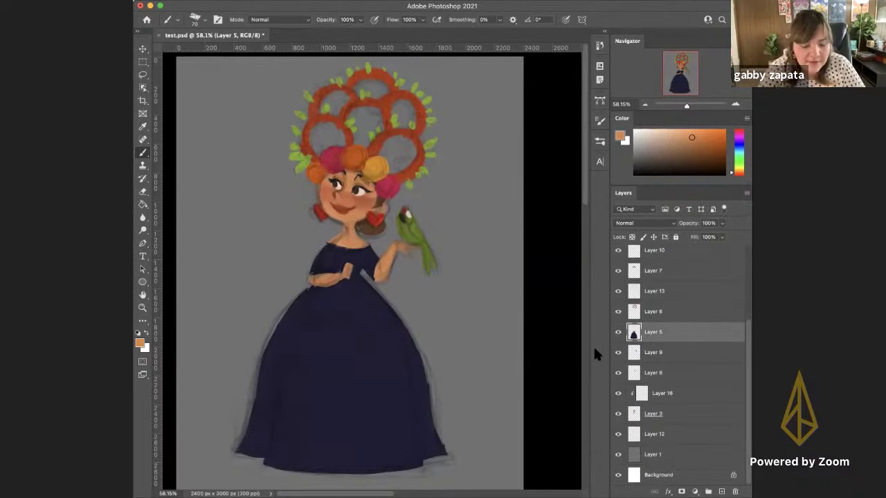
Save the document, sample the navy of the dress, and set the foreground colour to dark green #20503b
key(super+s)
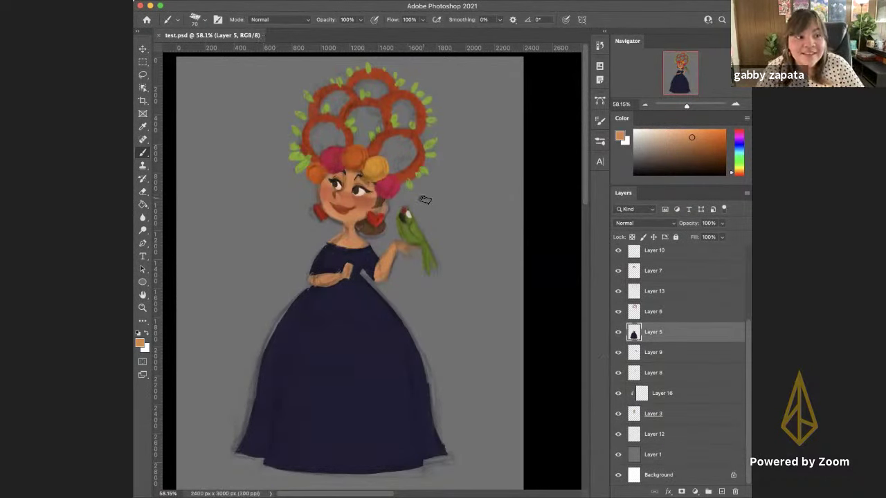
alt+click(381, 299)
click(620, 138)
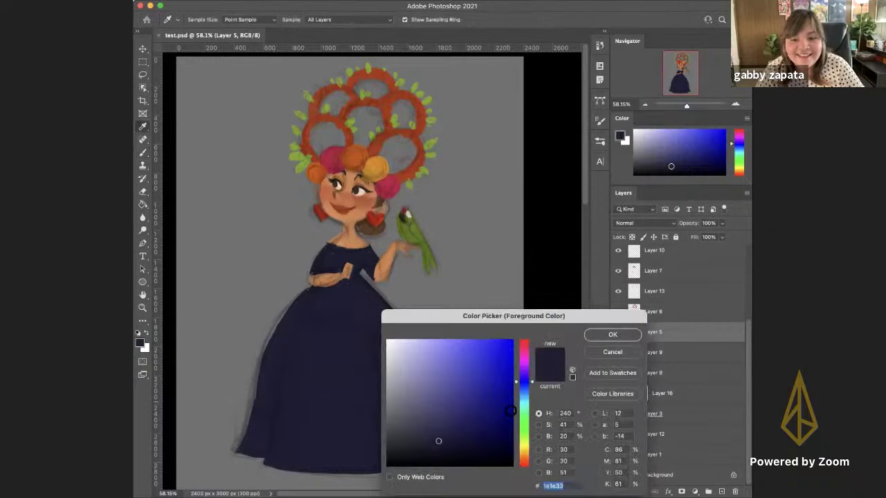
click(524, 412)
click(465, 429)
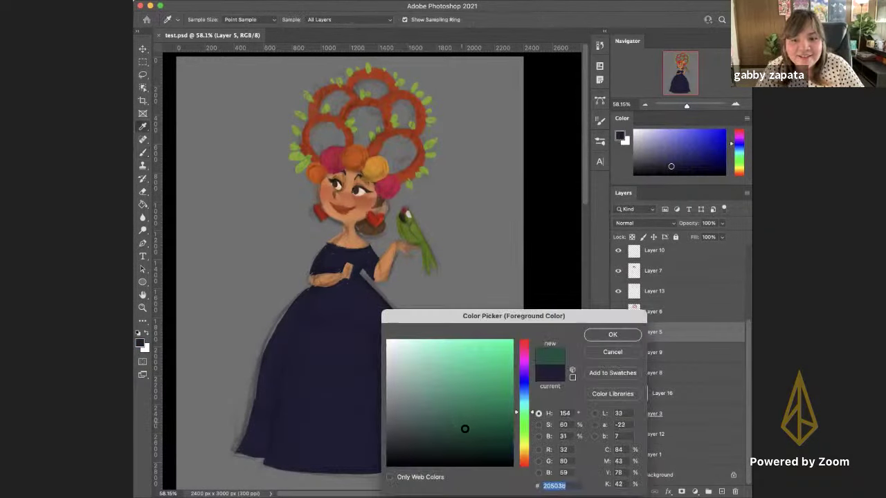
key(Return)
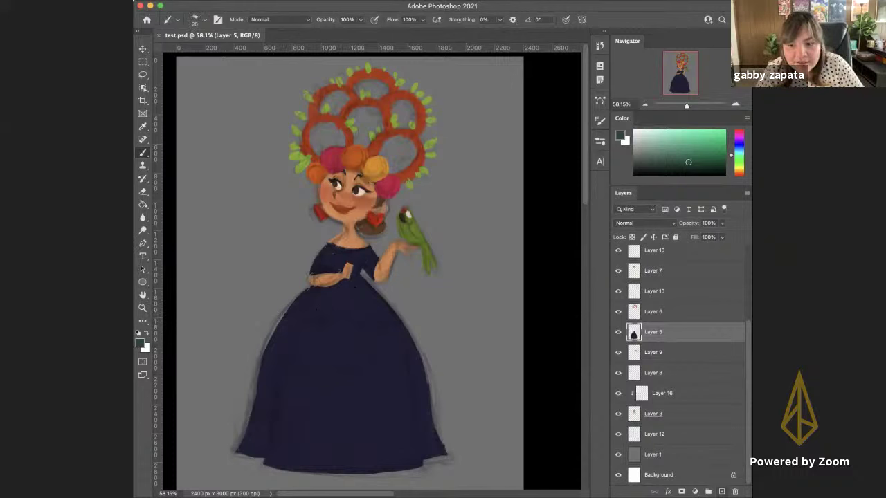
Create a new layer clipped to the dress layer and paint a dark green wavy band across the upper skirt, enlarging the brush to 70
key(super+shift+alt+n)
alt+click(647, 341)
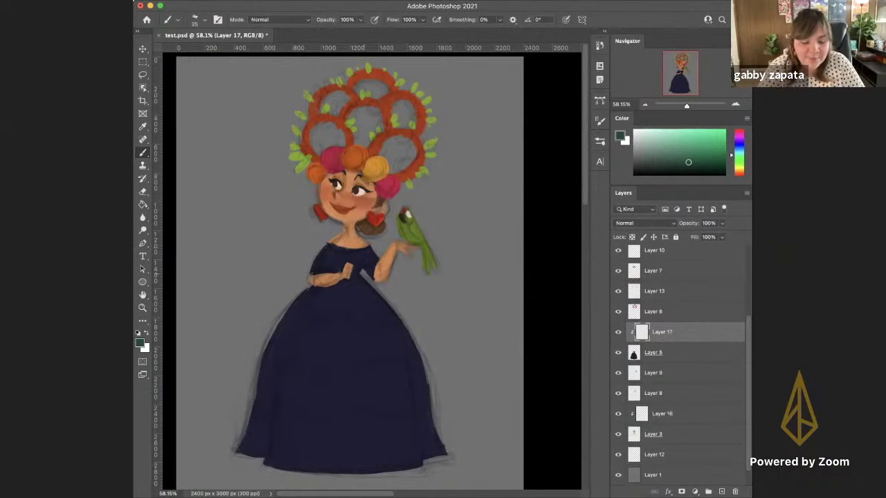
key(bracketright)
key(bracketright)
key(bracketright)
key(bracketright)
key(bracketright)
key(bracketright)
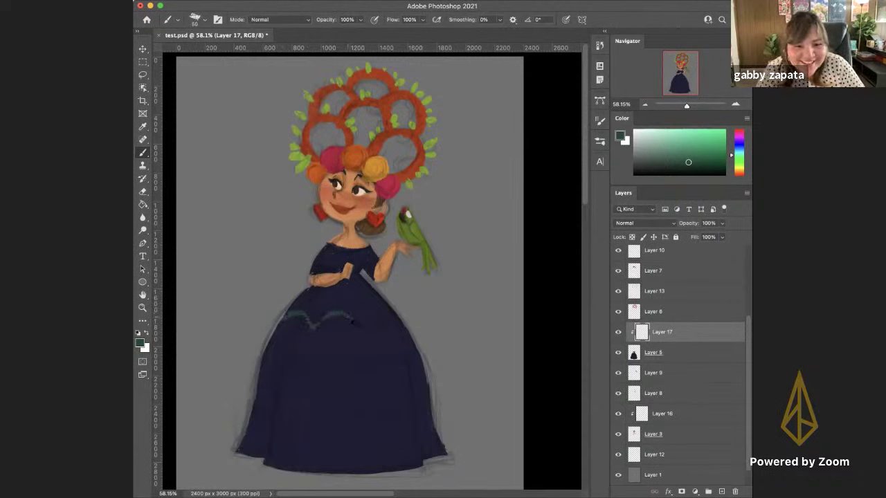
drag(352, 322, 381, 320)
key(])
key(])
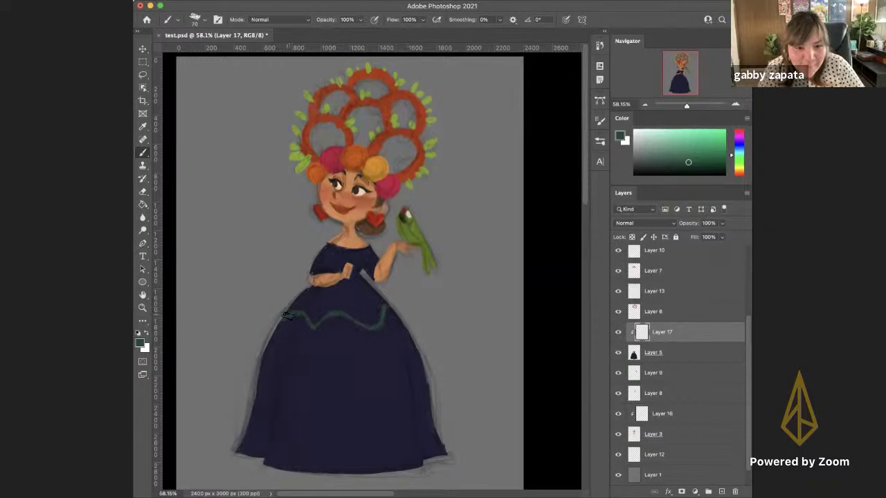
mouse_move(305, 311)
mouse_down()
mouse_move(314, 324)
mouse_move(290, 312)
mouse_move(333, 312)
mouse_move(372, 327)
mouse_move(386, 306)
mouse_up()
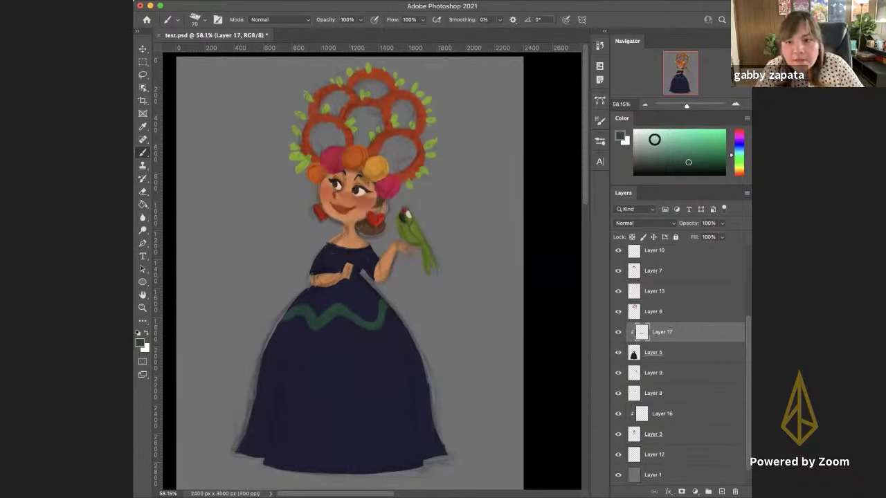
Lock Layer 17's transparent pixels and paint a light mint green highlight along the lower edge of the wavy band
click(688, 150)
click(632, 237)
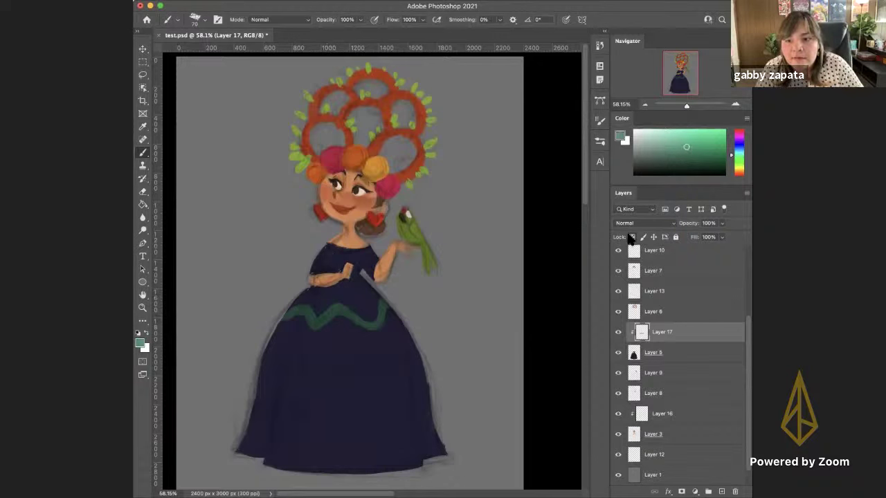
drag(660, 140, 677, 138)
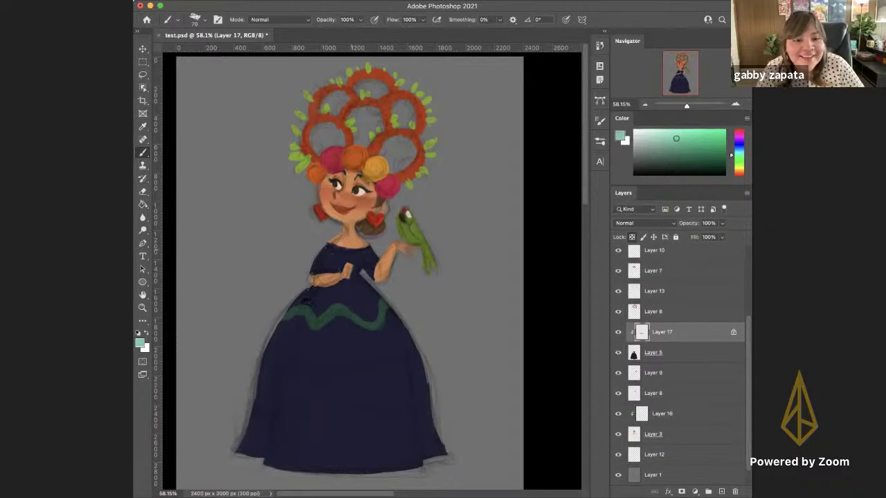
mouse_move(286, 322)
mouse_down()
mouse_move(306, 313)
mouse_move(317, 328)
mouse_move(340, 313)
mouse_move(379, 323)
mouse_move(392, 305)
mouse_up()
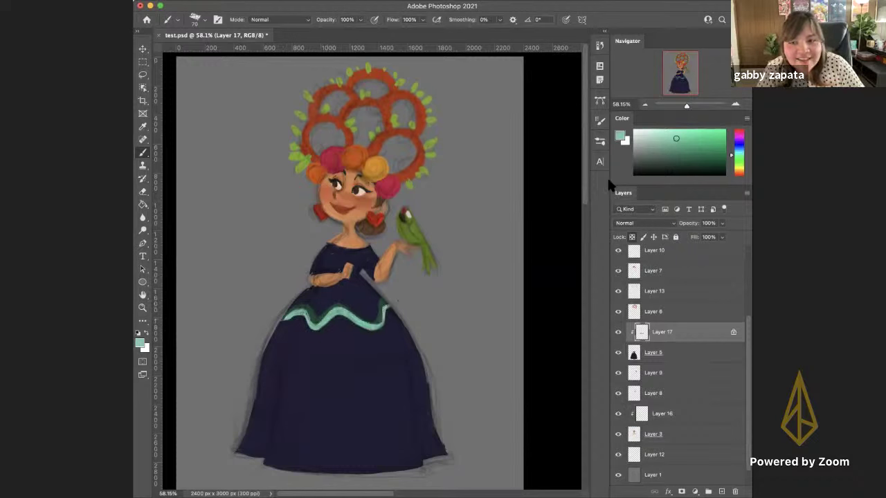
Sample the dark and middle greens from the wavy band and brush them over it to soften the highlight
alt+click(385, 308)
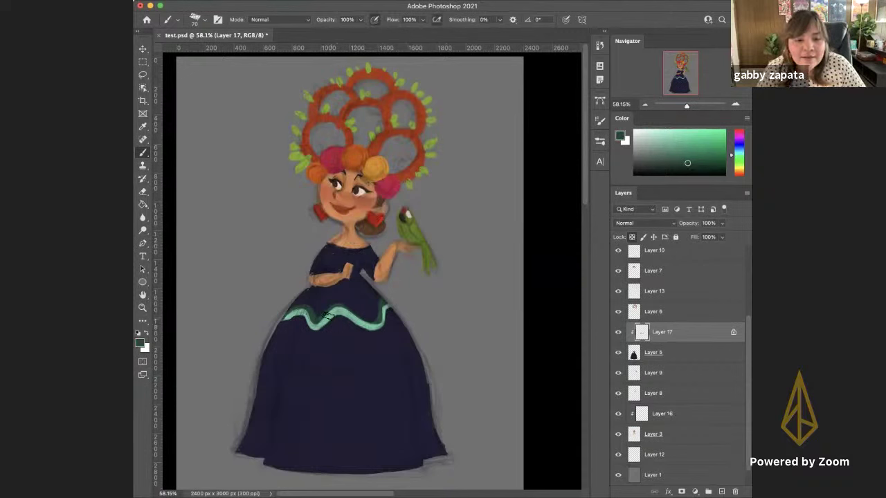
mouse_move(325, 319)
mouse_down()
mouse_move(367, 324)
mouse_move(385, 305)
mouse_move(381, 316)
mouse_move(322, 317)
mouse_up()
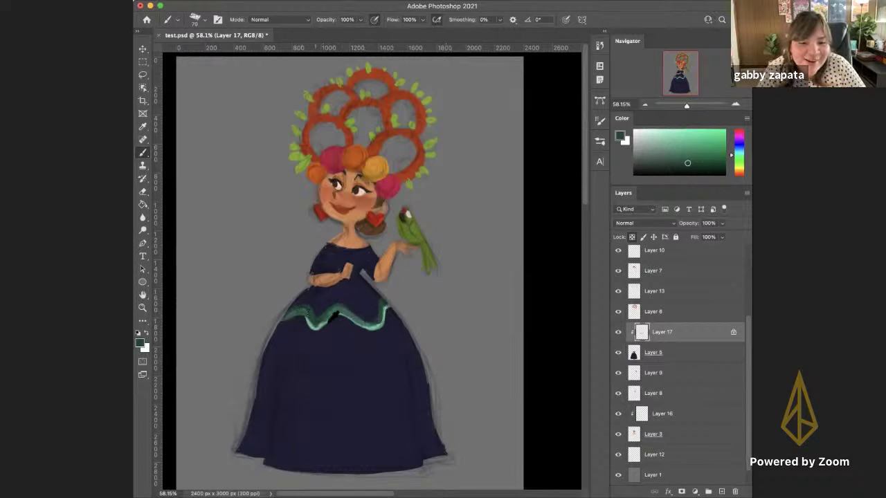
alt+click(315, 324)
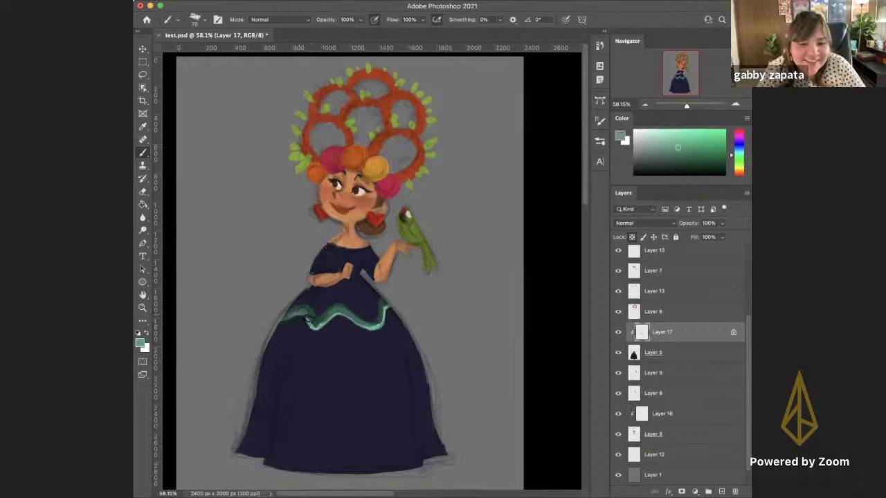
mouse_move(291, 317)
mouse_down()
mouse_move(333, 314)
mouse_move(345, 326)
mouse_move(316, 327)
mouse_move(344, 314)
mouse_move(369, 328)
mouse_move(353, 319)
mouse_move(383, 324)
mouse_move(373, 326)
mouse_move(391, 302)
mouse_up()
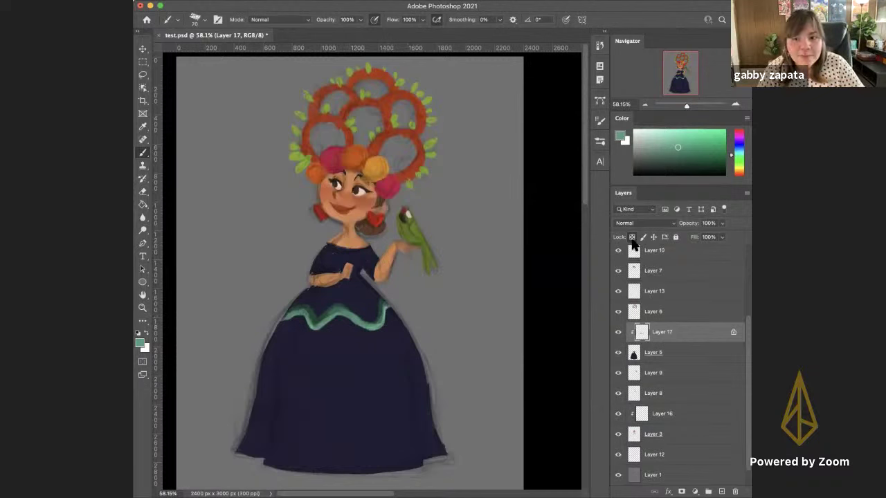
Unlock Layer 17's transparent pixels and touch up the middle peak of the green wave with a 20 px eraser
key(e)
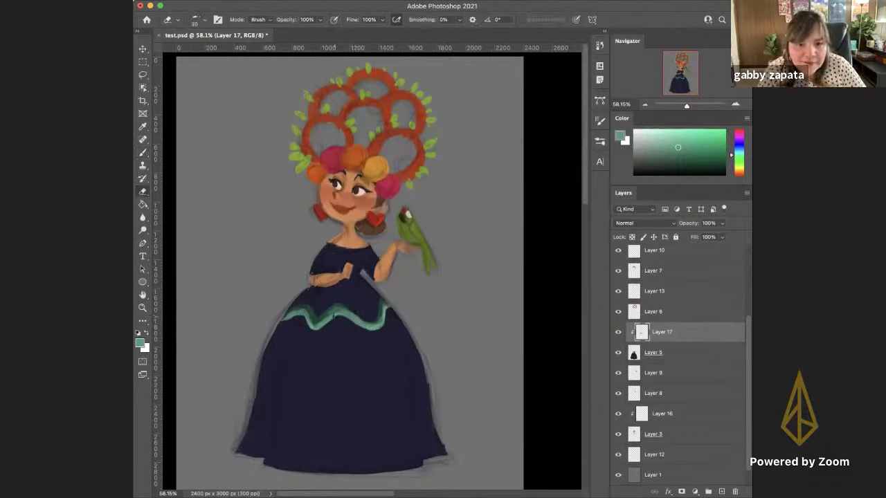
right_click(346, 215)
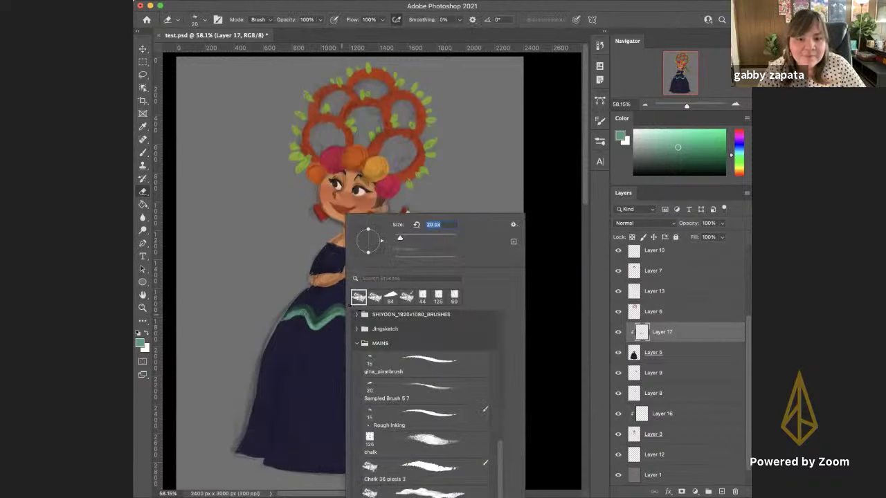
click(333, 313)
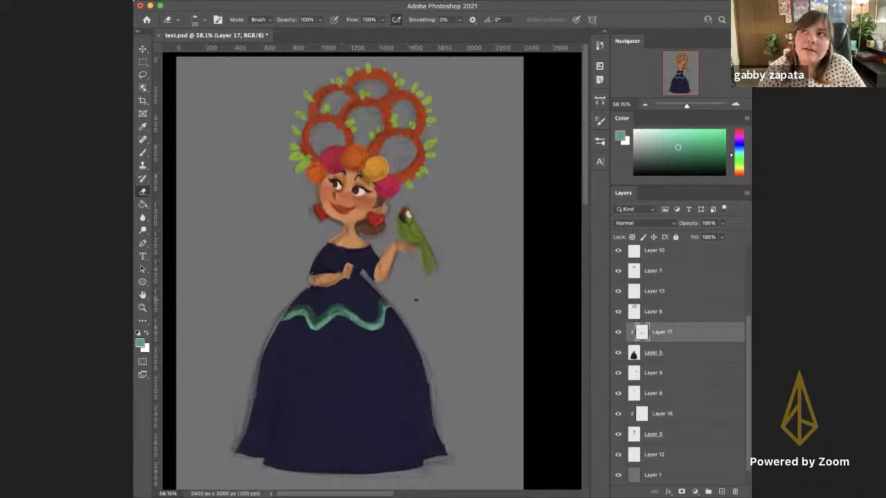
Repaint the upper edge and middle peak of the green wave with dark and middle greens sampled from it
key(b)
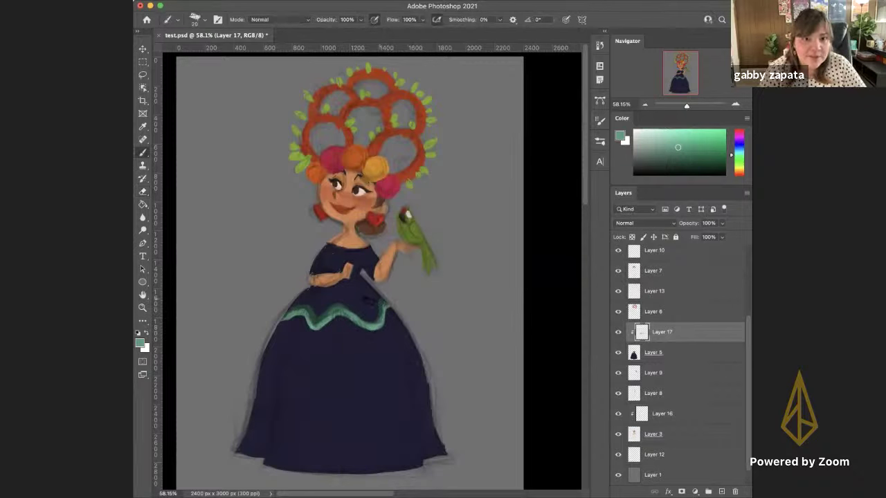
alt+click(325, 318)
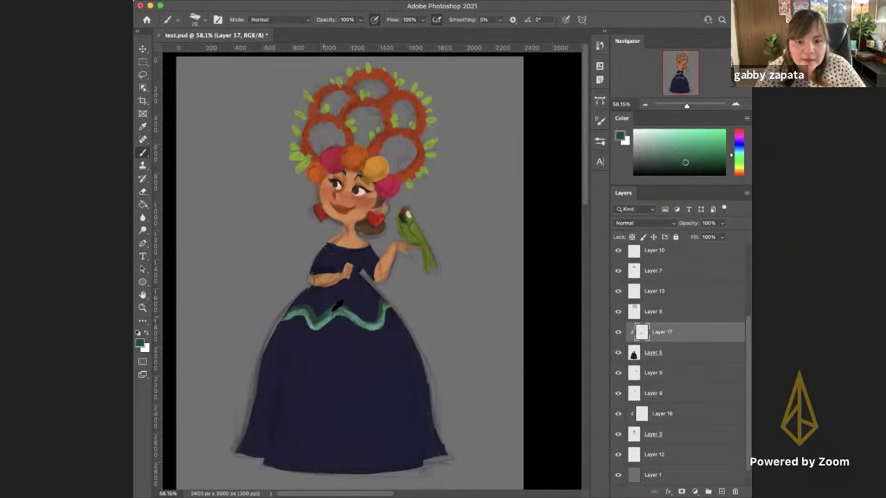
mouse_move(337, 306)
mouse_down()
mouse_move(326, 315)
mouse_move(349, 313)
mouse_up()
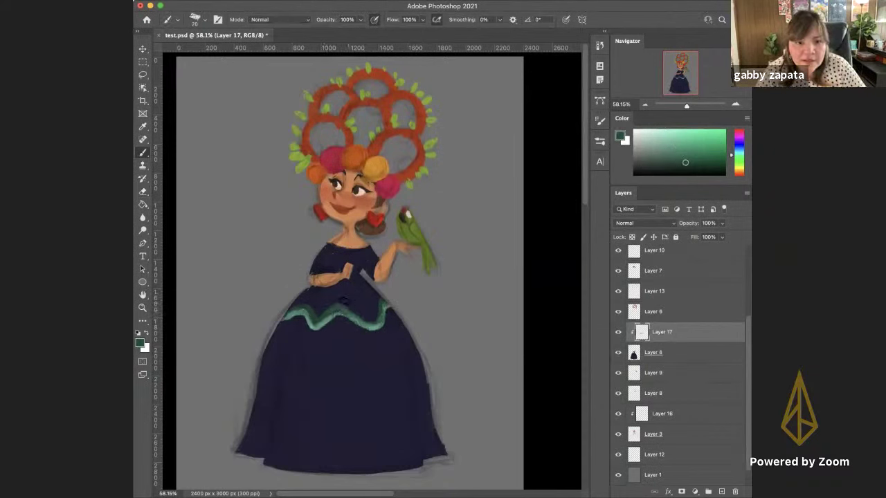
mouse_move(306, 308)
mouse_down()
mouse_move(329, 310)
mouse_move(315, 321)
mouse_move(332, 324)
mouse_move(316, 326)
mouse_move(363, 324)
mouse_up()
alt+click(328, 319)
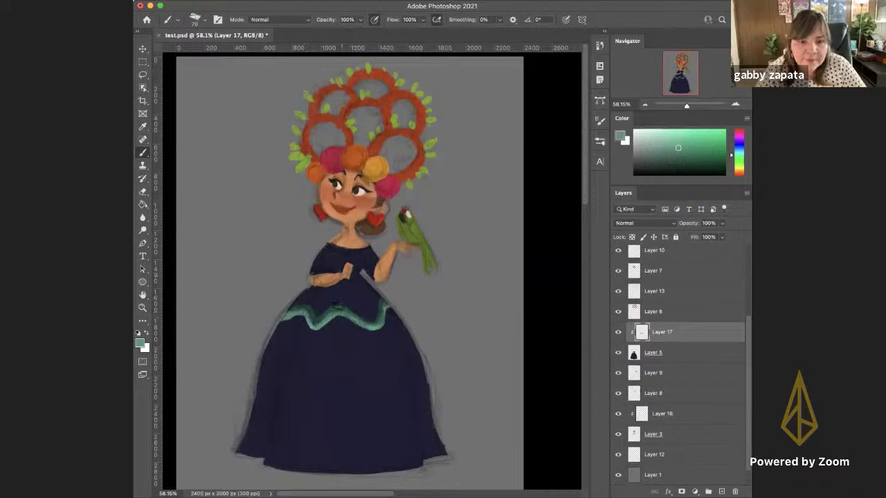
alt+click(335, 308)
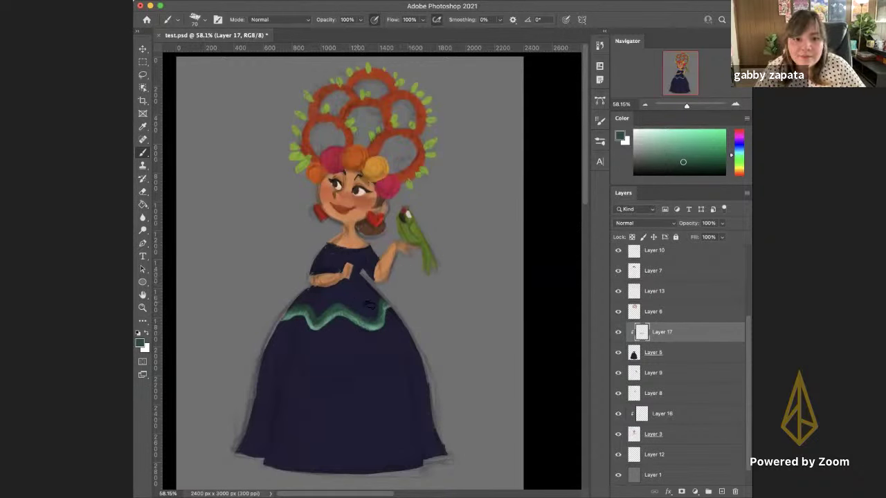
Blend the shading toward the wave's right end with dark, middle and light greens sampled from the band
alt+click(380, 302)
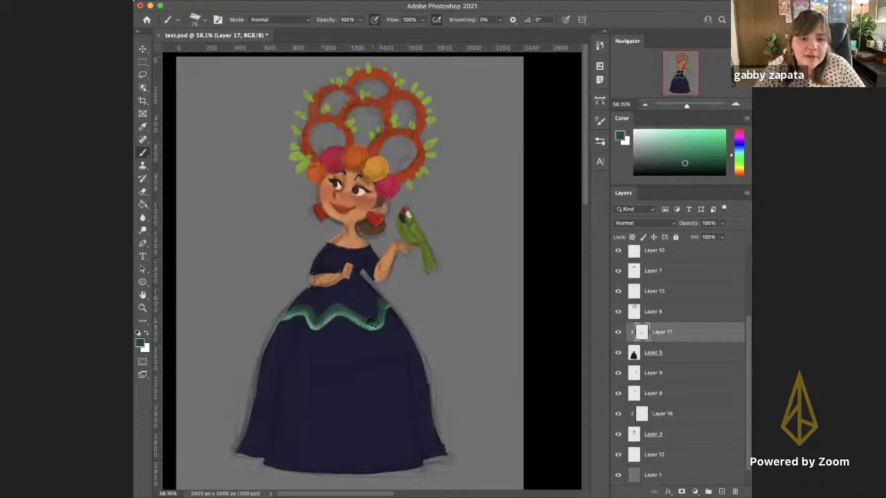
alt+click(377, 324)
drag(385, 310, 392, 307)
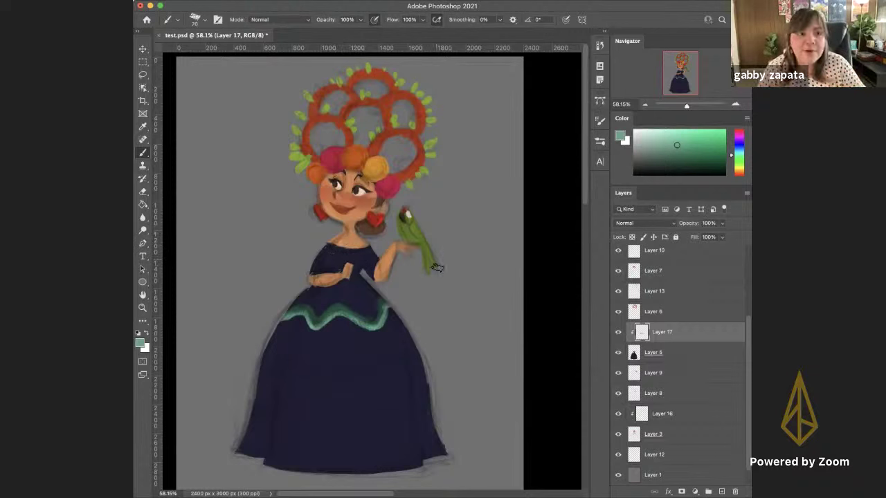
alt+click(316, 313)
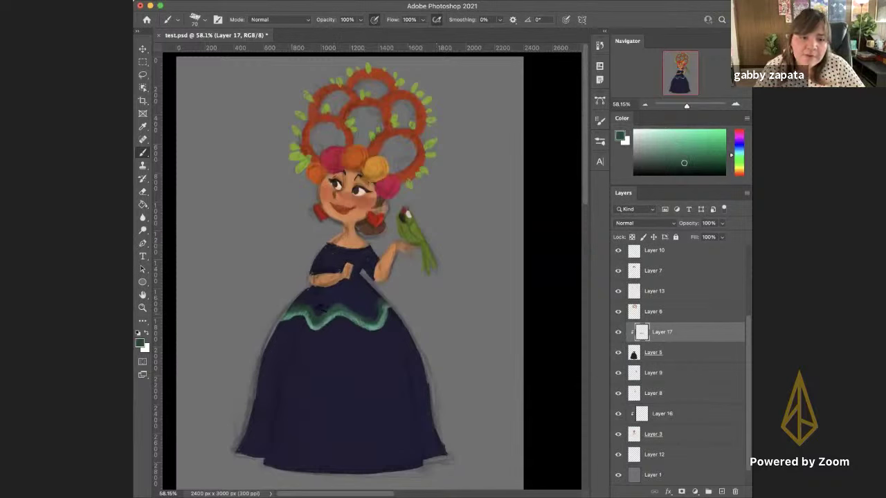
alt+click(386, 310)
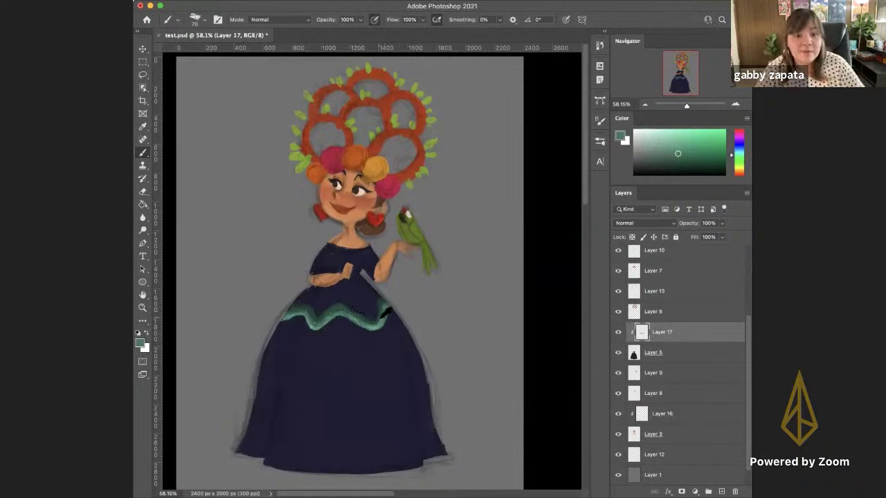
alt+click(380, 324)
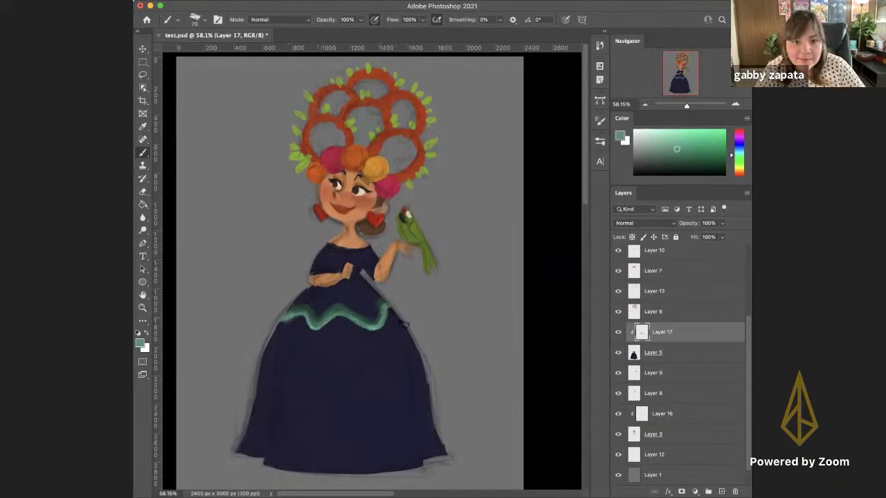
Keep Layer 17 active, choose a medium purple, and paint a second wavy band across the middle of the skirt
click(653, 356)
click(655, 336)
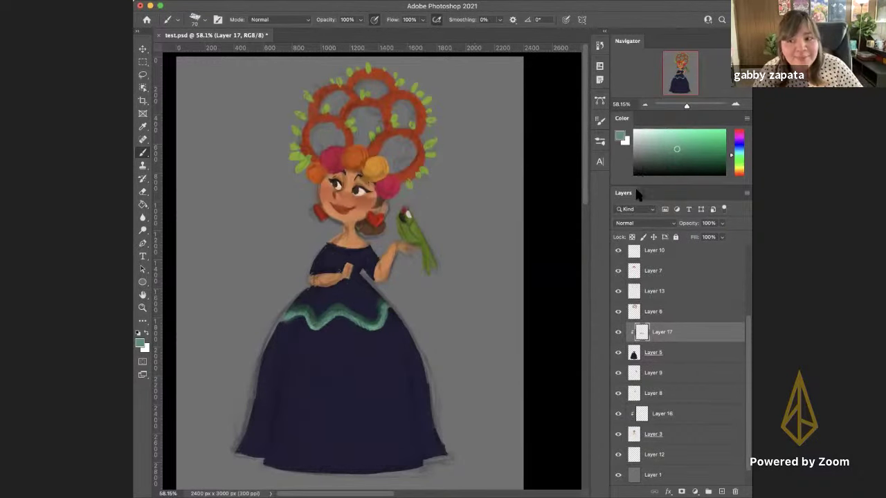
click(738, 139)
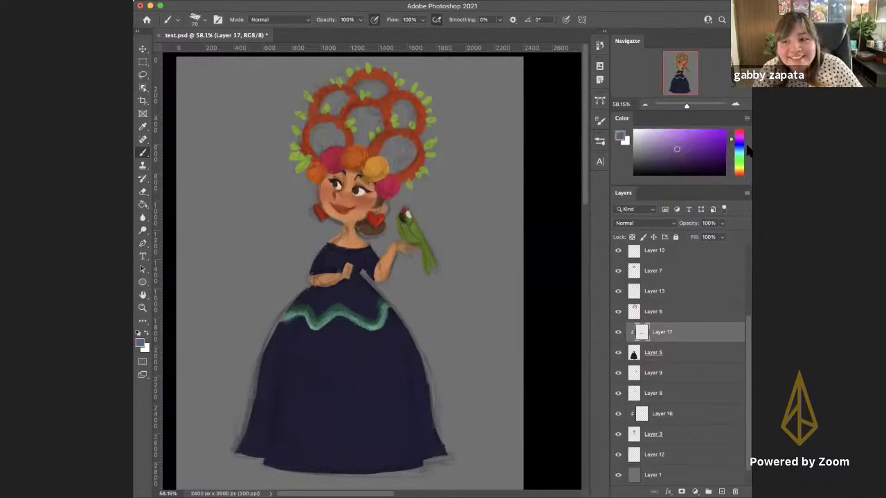
click(738, 136)
click(691, 152)
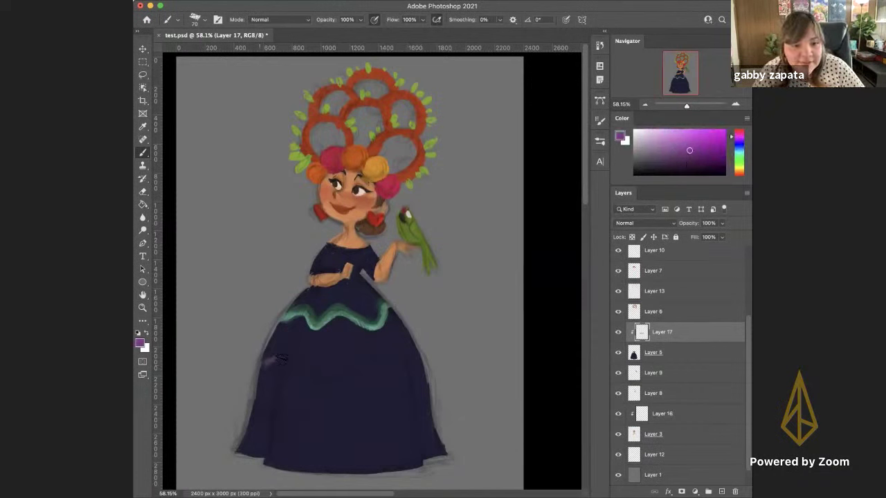
mouse_move(261, 365)
mouse_down()
mouse_move(297, 355)
mouse_move(322, 372)
mouse_move(387, 357)
mouse_move(413, 373)
mouse_up()
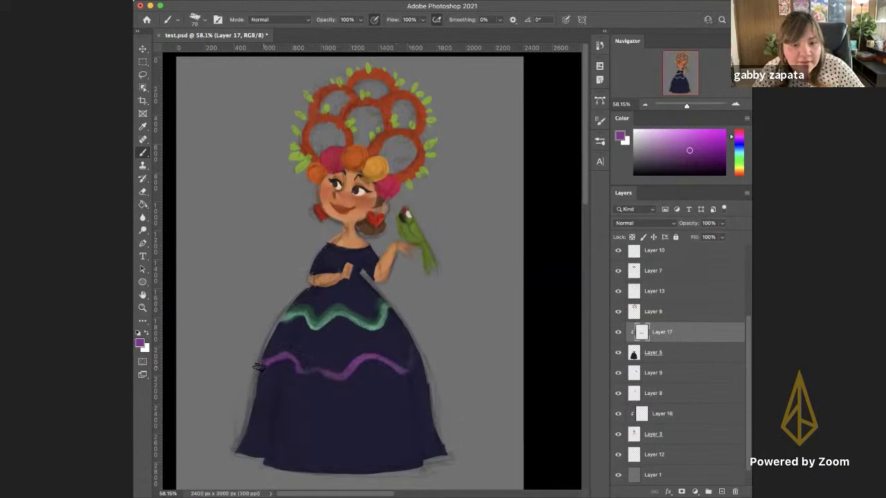
mouse_move(262, 367)
mouse_down()
mouse_move(283, 354)
mouse_move(306, 375)
mouse_move(343, 377)
mouse_move(371, 358)
mouse_move(401, 373)
mouse_move(416, 345)
mouse_move(396, 366)
mouse_up()
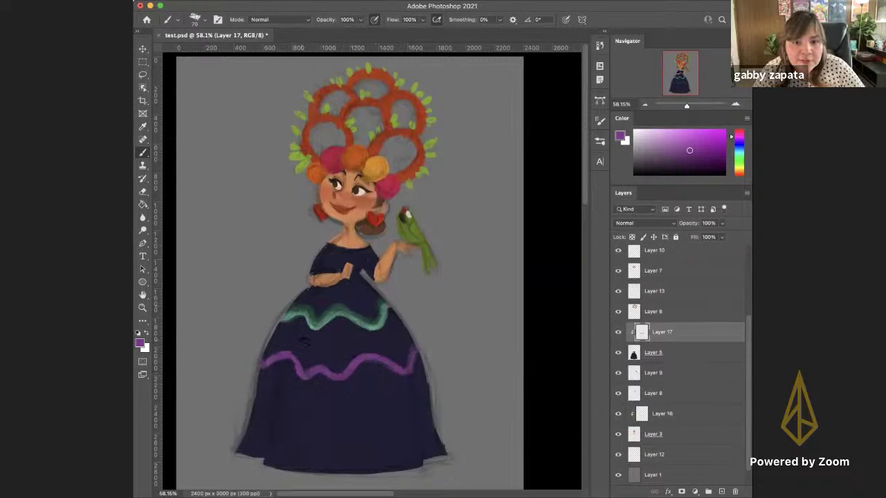
Add a new layer above Layer 17 and set the foreground colour to black
click(722, 491)
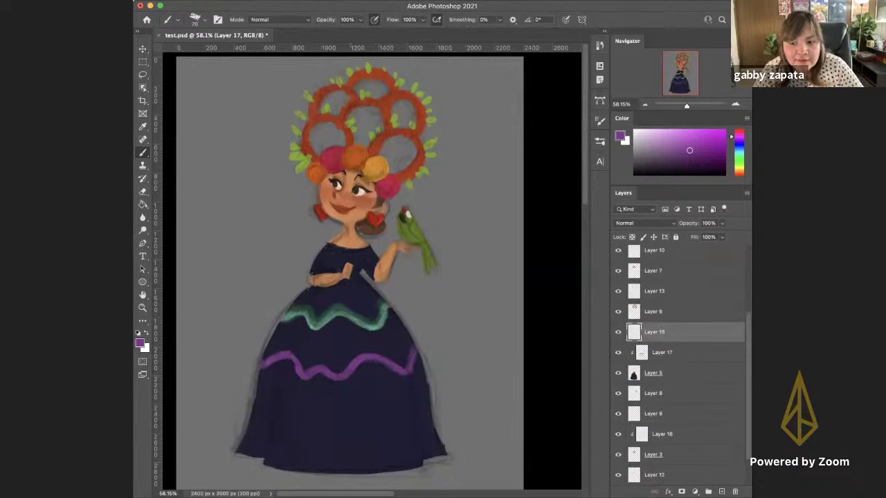
drag(673, 148, 634, 193)
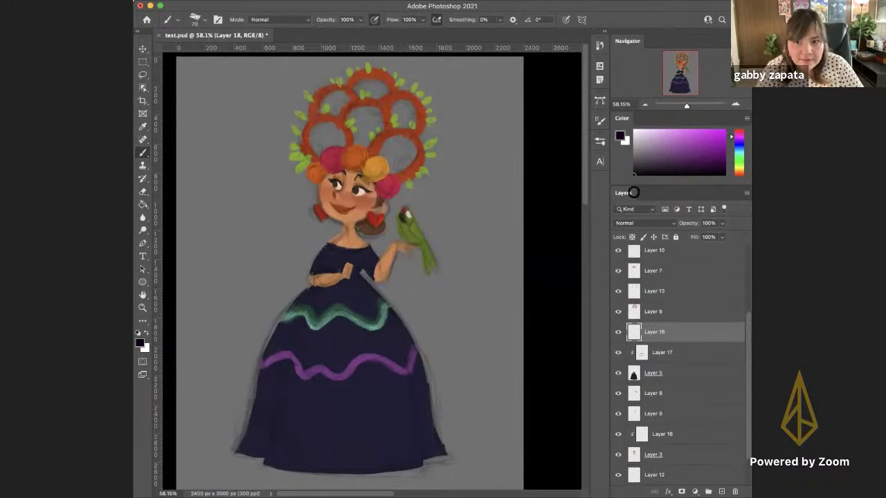
Choose the 15 px gina_pixarbrush and sketch a small skirt's waist curve and sloping side in the empty area beside the character
right_click(263, 220)
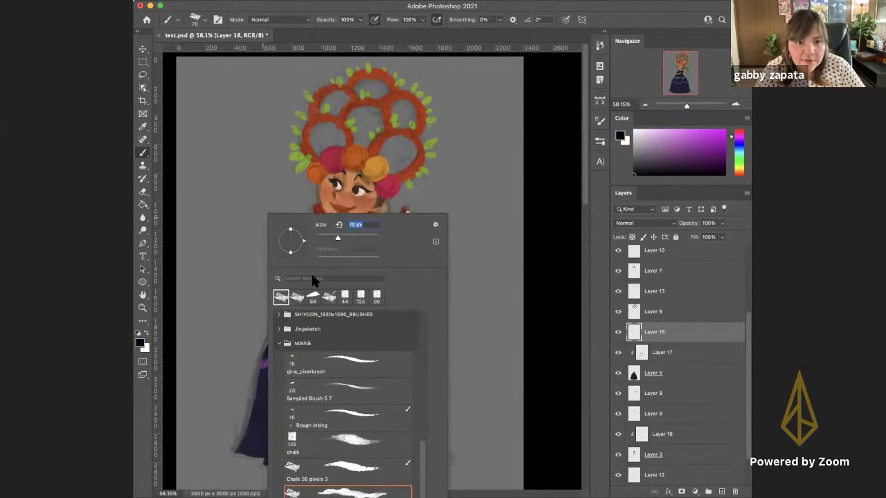
click(342, 367)
key(Return)
mouse_move(262, 185)
mouse_down()
mouse_move(207, 184)
mouse_move(286, 244)
mouse_up()
Switch to the 40 px brush that follows VISDEV3324_animationday in the MAINS brush set
right_click(283, 229)
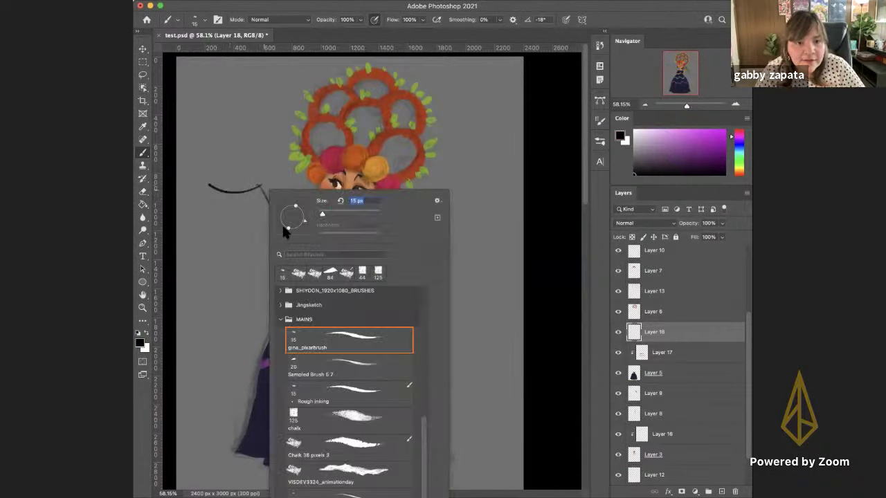
click(367, 496)
key(Return)
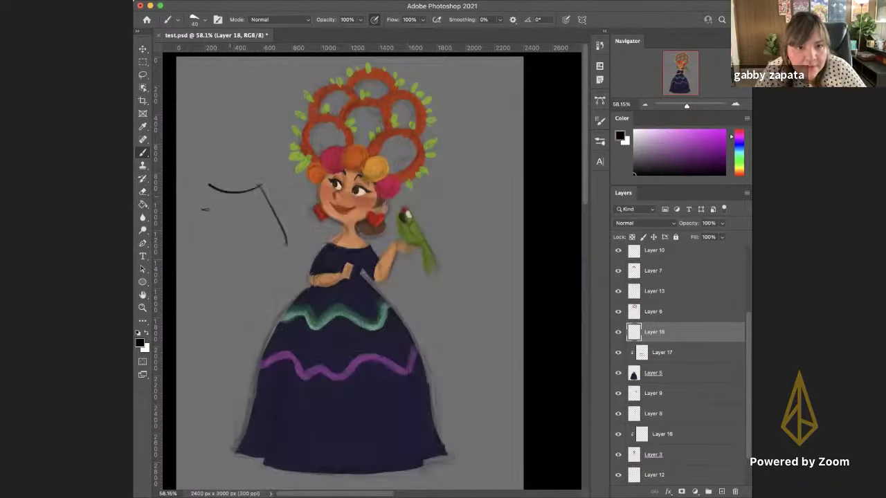
Sketch the small demo skirt's other side, hem and curved cross-contour lines, and delete Layer 18 holding the sketch
mouse_move(207, 191)
mouse_down()
mouse_move(189, 274)
mouse_move(184, 263)
mouse_up()
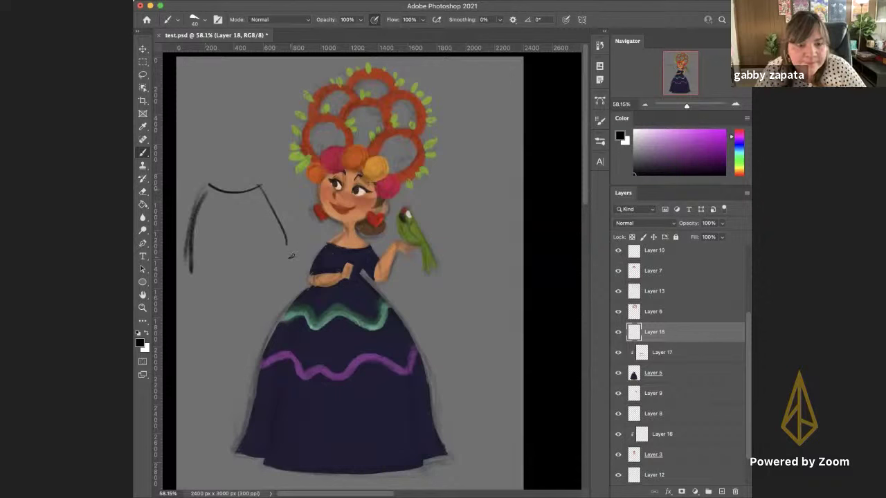
drag(280, 268, 197, 270)
drag(267, 212, 201, 220)
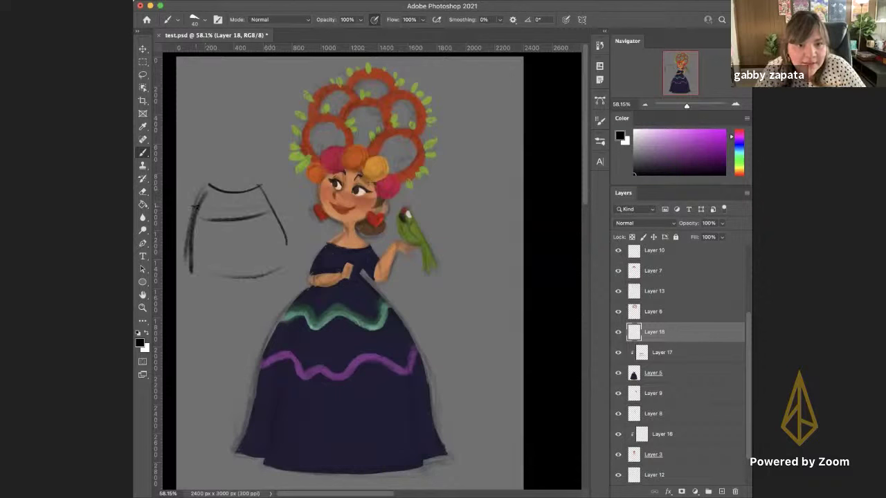
drag(270, 231, 216, 241)
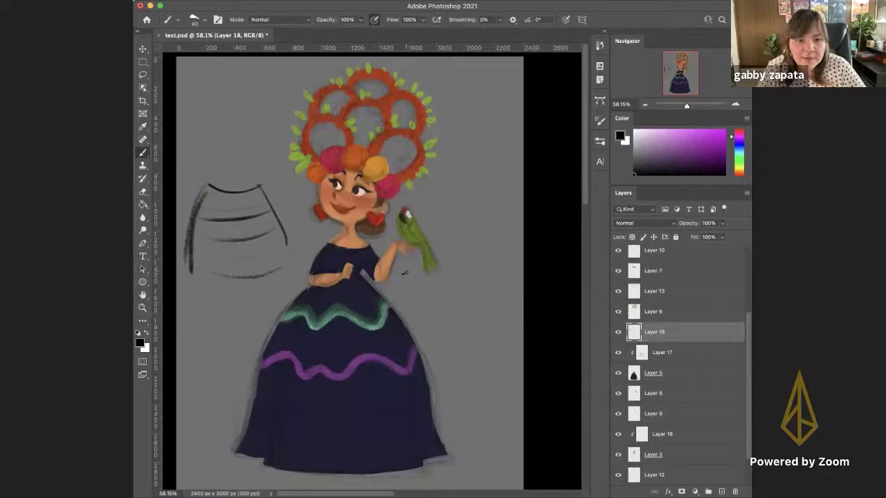
key(BackSpace)
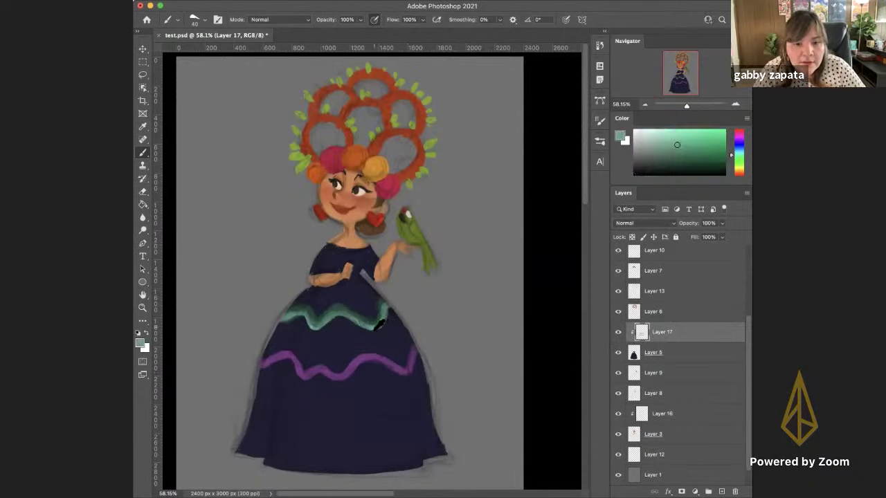
Sample the purple of the skirt's middle wavy band as the foreground colour with Layer 17 active, and save the document
alt+click(381, 325)
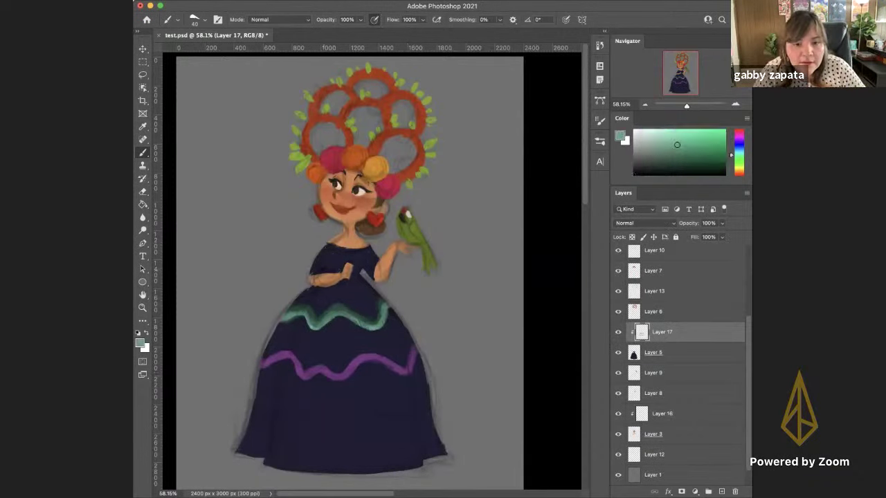
click(619, 332)
click(618, 333)
alt+click(356, 359)
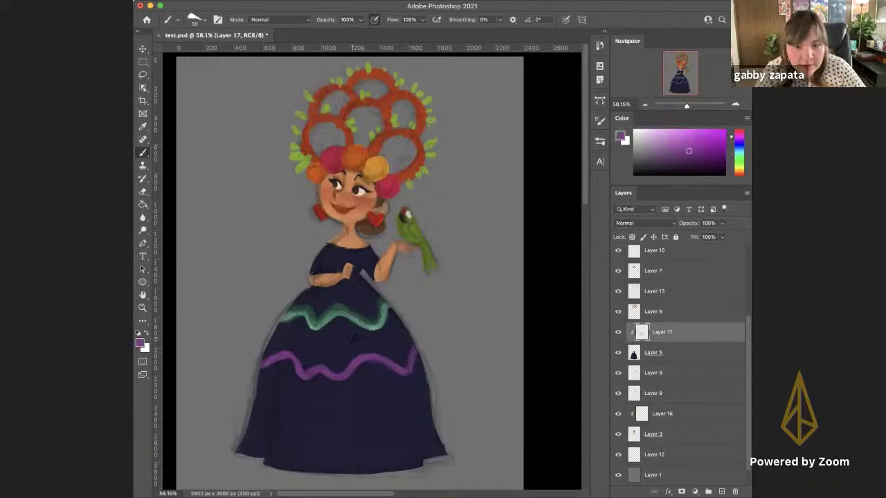
click(619, 138)
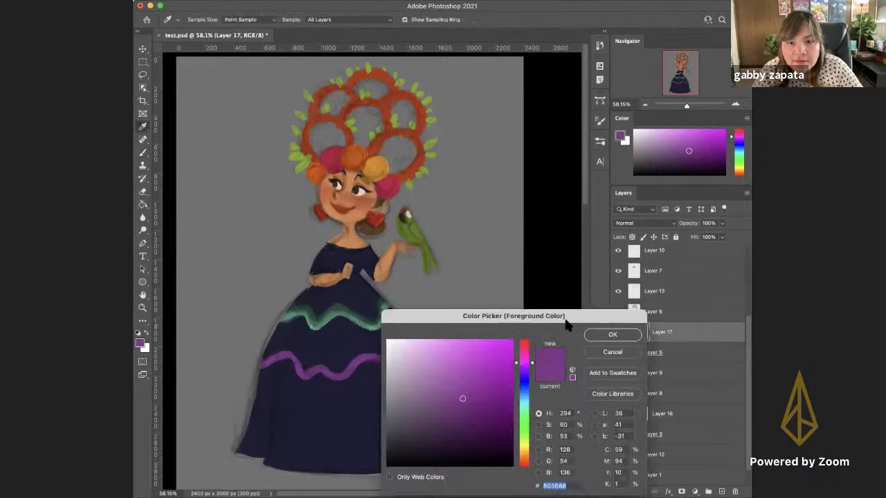
click(607, 338)
key(super+s)
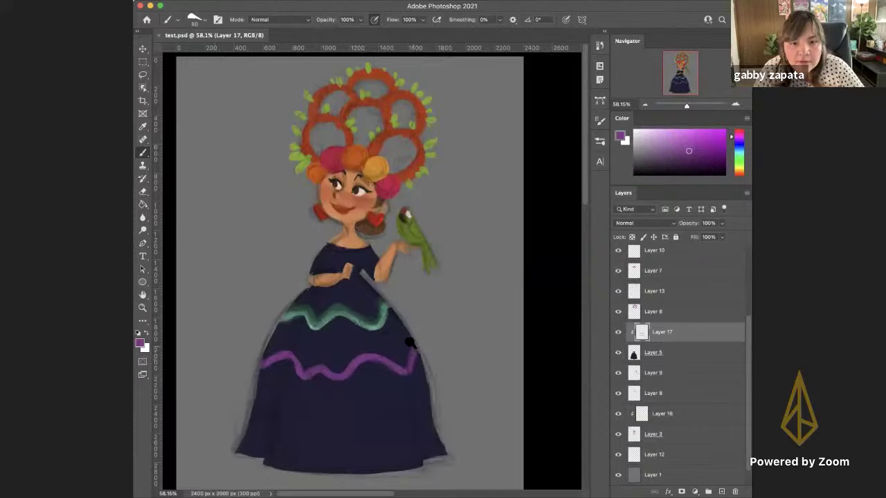
Select all layers from Layer 10 down to Layer 12 and put them in a group
scroll(414, 346, down, 3)
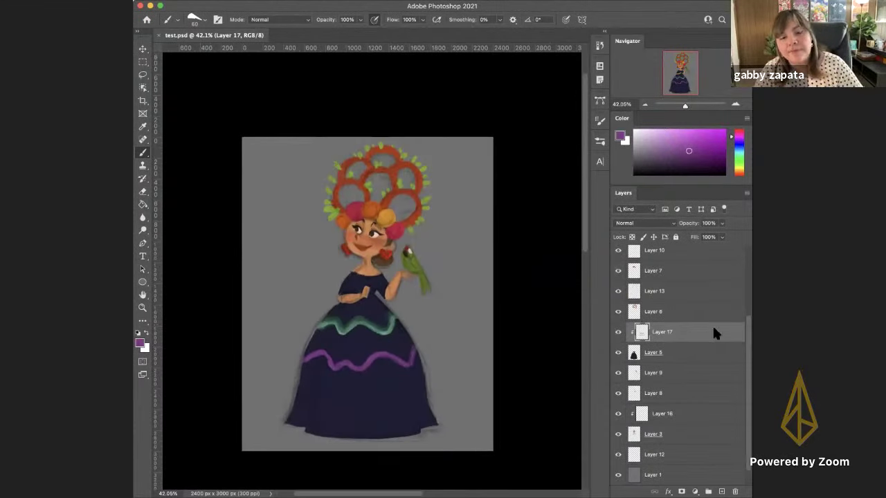
scroll(747, 336, up, 2)
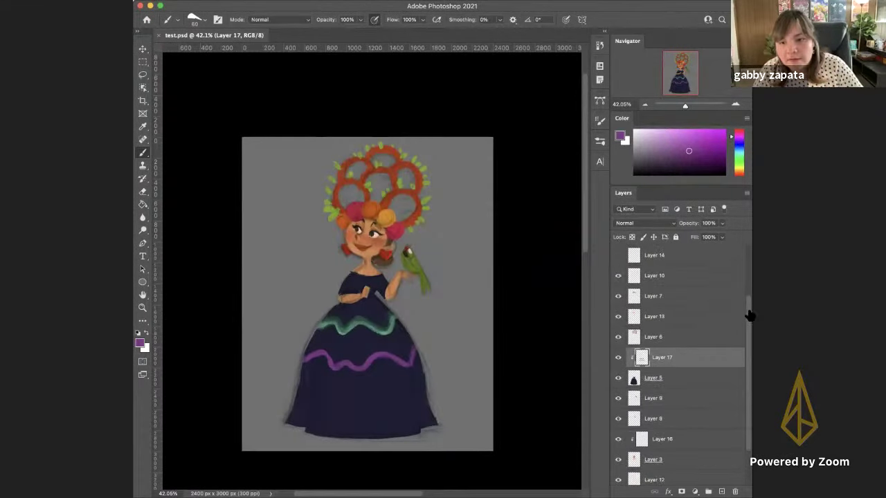
click(634, 277)
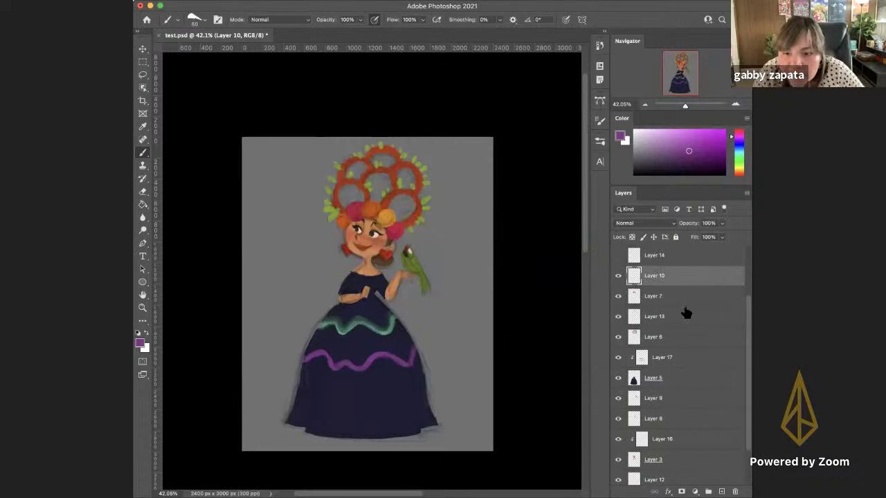
drag(749, 322, 748, 360)
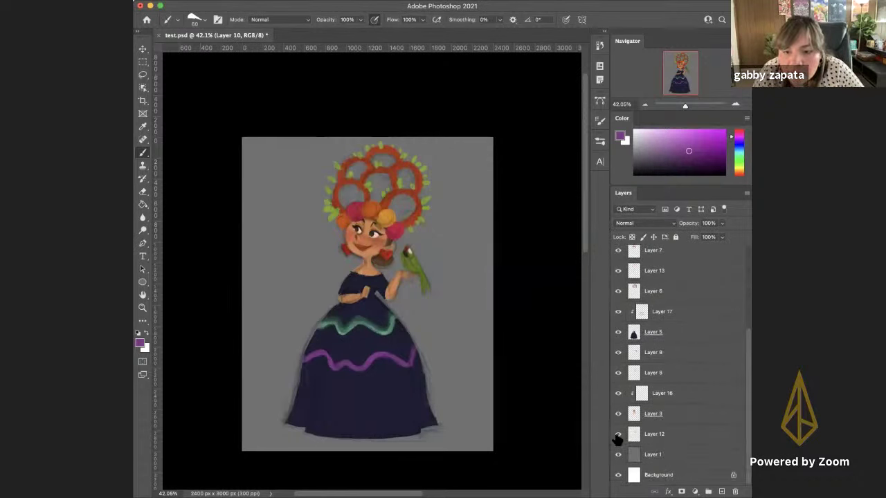
shift+click(669, 443)
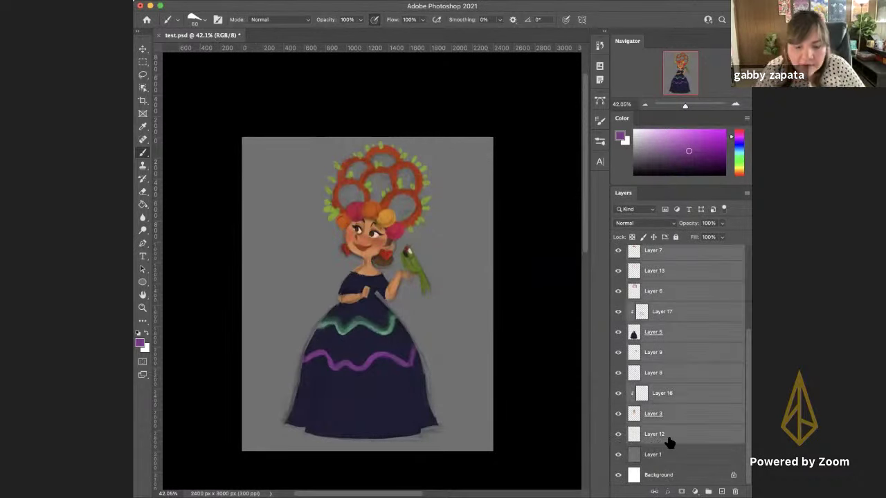
key(super+g)
key(super+t)
right_click(326, 309)
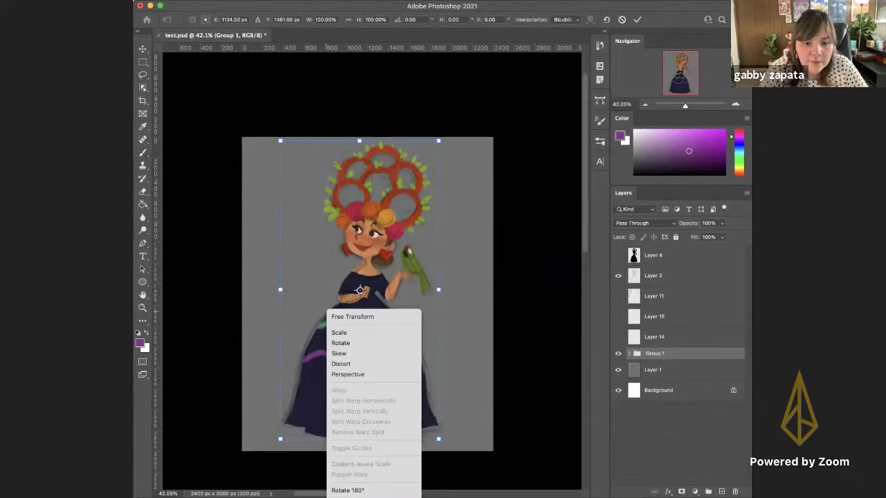
click(374, 496)
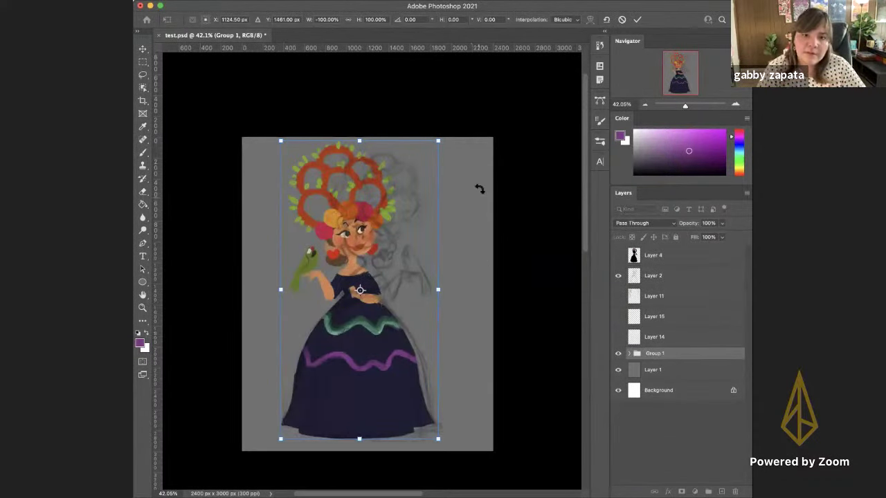
click(621, 20)
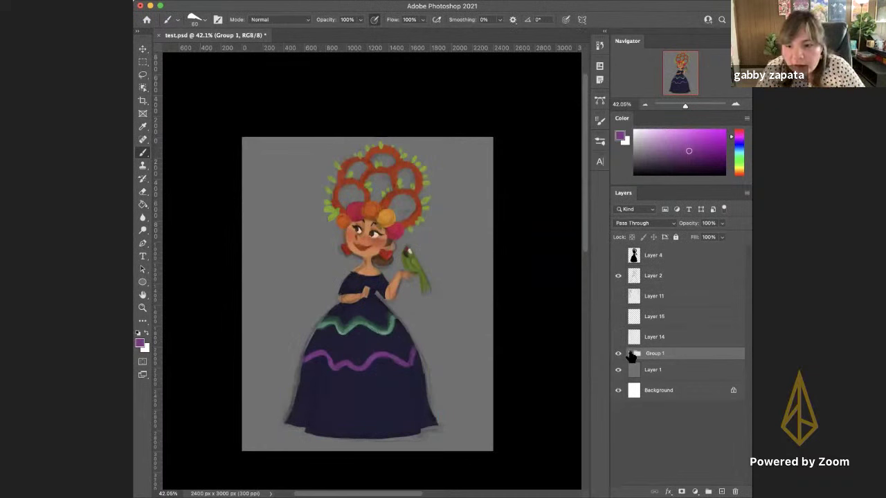
Move the sketch Layer 2 to the top inside Group 1, collapse the group and select it
click(630, 353)
drag(634, 273, 634, 358)
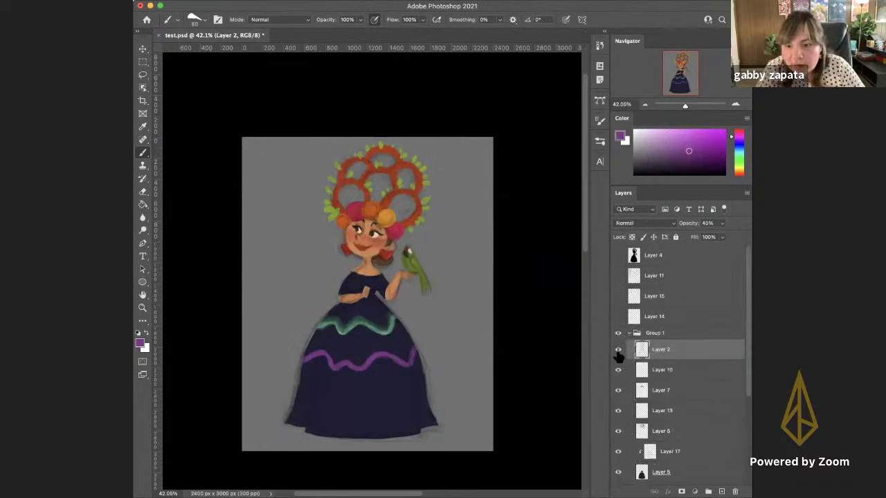
click(629, 333)
click(657, 333)
Flip the whole of Group 1 horizontally with Free Transform and return to the Brush tool
key(super+t)
right_click(378, 287)
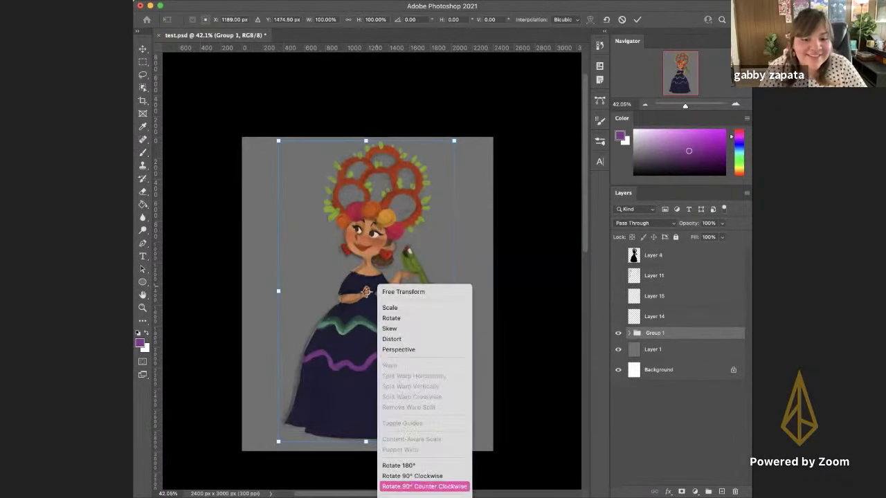
click(415, 497)
key(Return)
key(b)
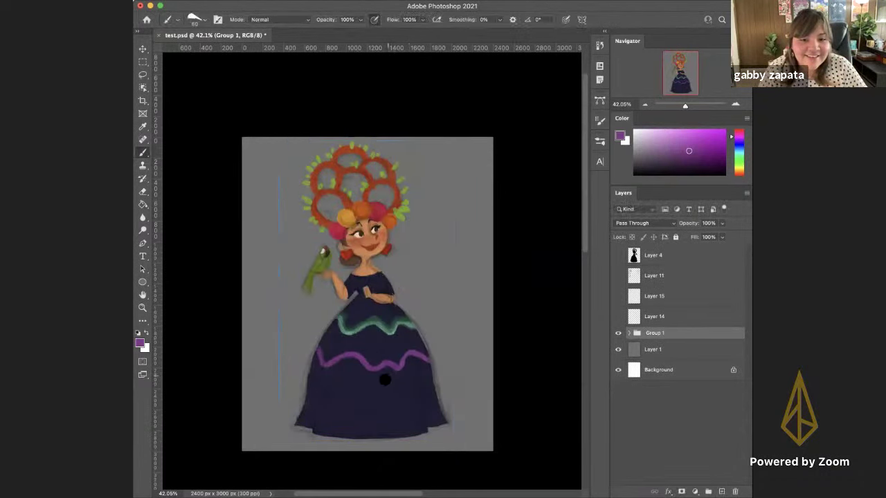
Examine the mirrored character at different zoom levels, hiding and reshowing Group 1
alt+scroll(378, 341, up, 3)
alt+scroll(386, 346, down, 2)
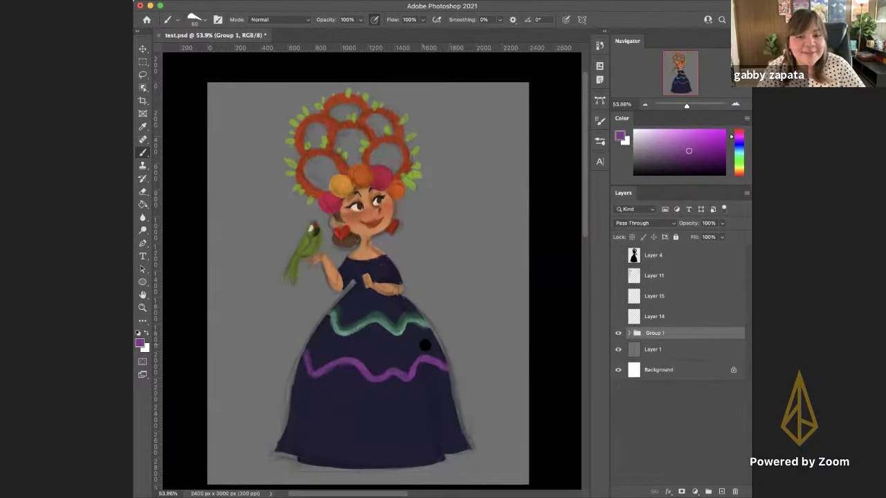
alt+scroll(398, 359, down, 2)
alt+scroll(400, 359, up, 2)
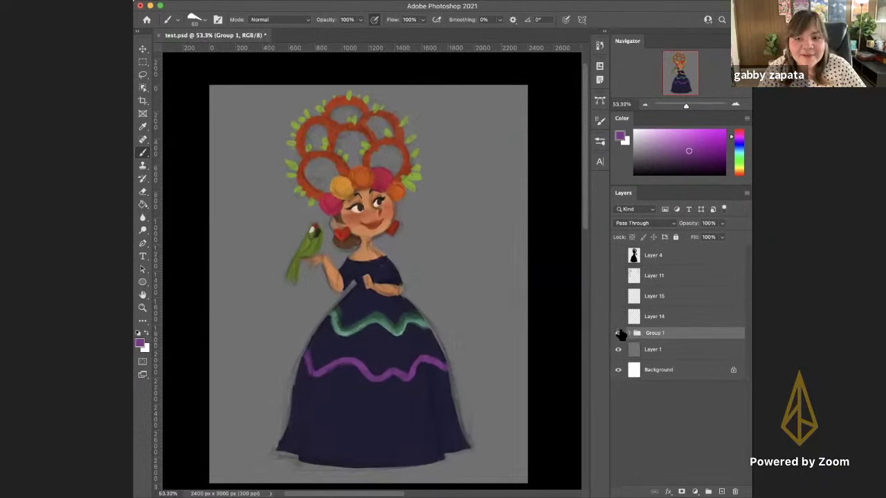
click(618, 333)
click(619, 333)
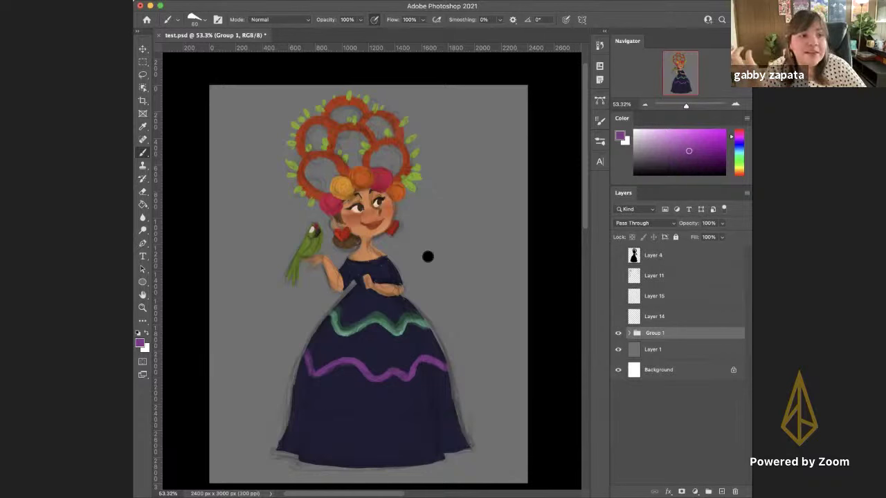
Flip Group 1 horizontally again so the parrot returns to its original side
key(ctrl+t)
right_click(402, 306)
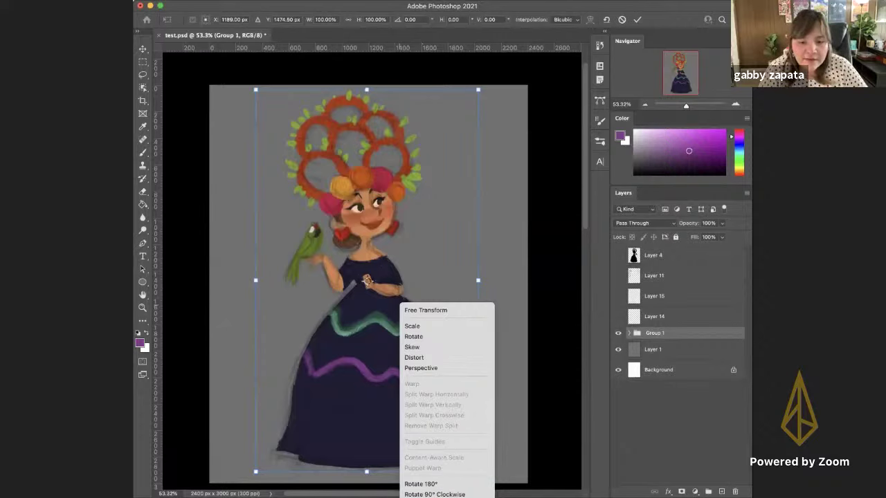
click(429, 497)
key(Return)
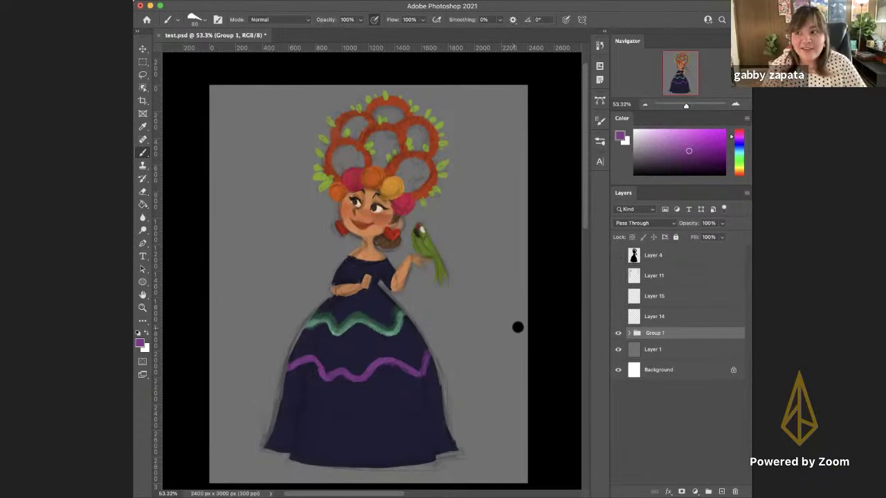
click(630, 334)
click(630, 333)
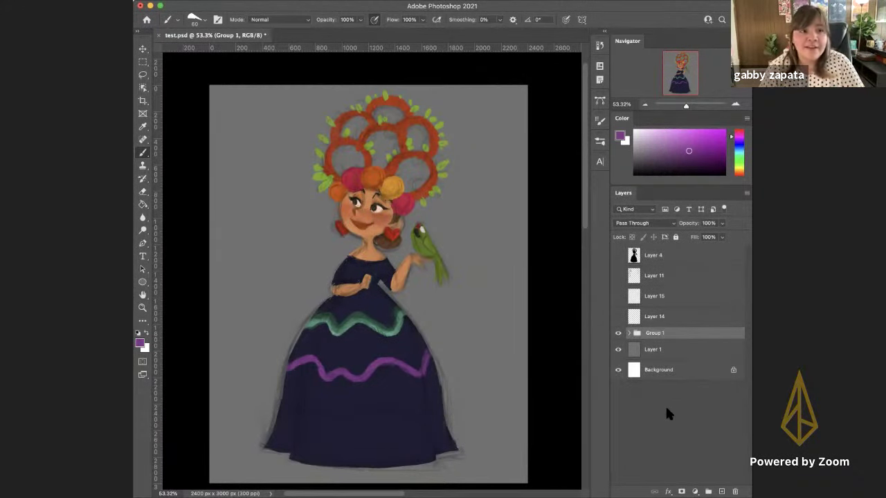
click(618, 333)
click(618, 333)
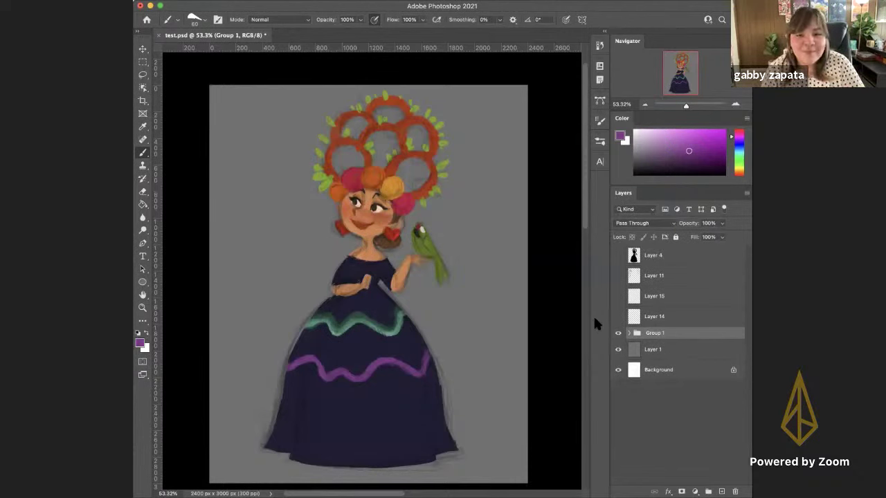
click(618, 334)
click(618, 333)
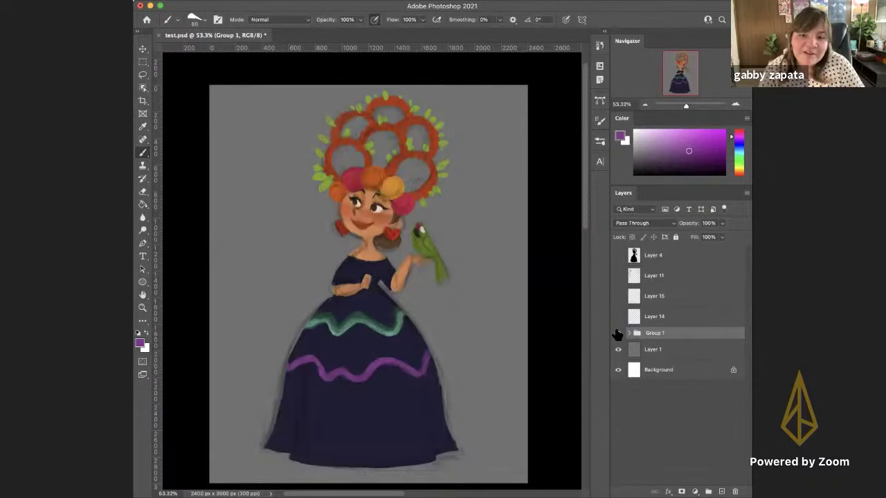
click(618, 334)
click(618, 335)
Expand Group 1, make Layer 17 active and set the foreground colour to the red b62c15
click(630, 333)
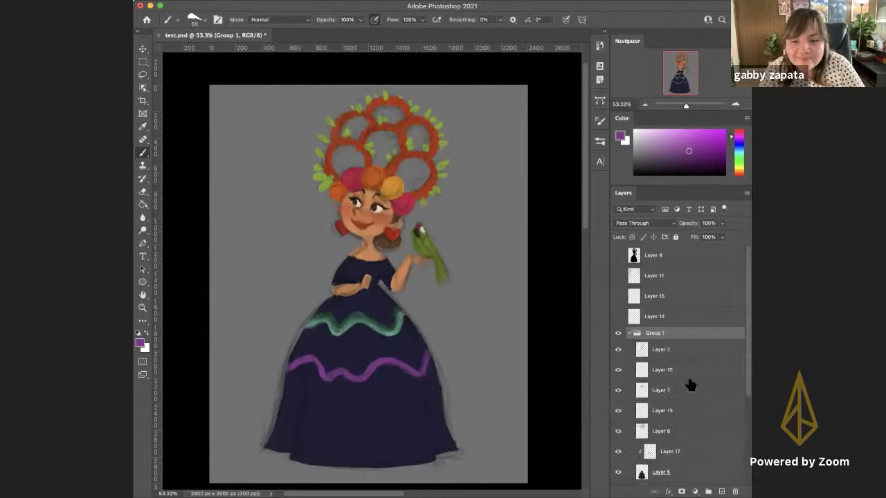
click(637, 458)
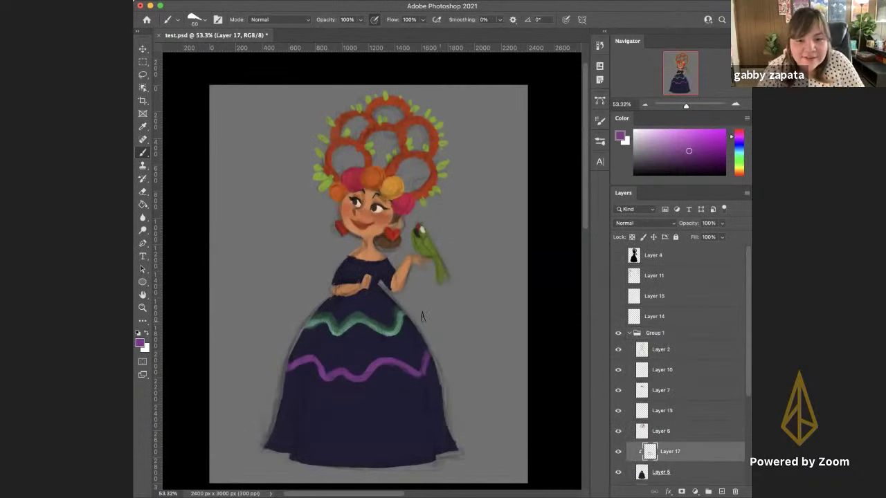
click(620, 137)
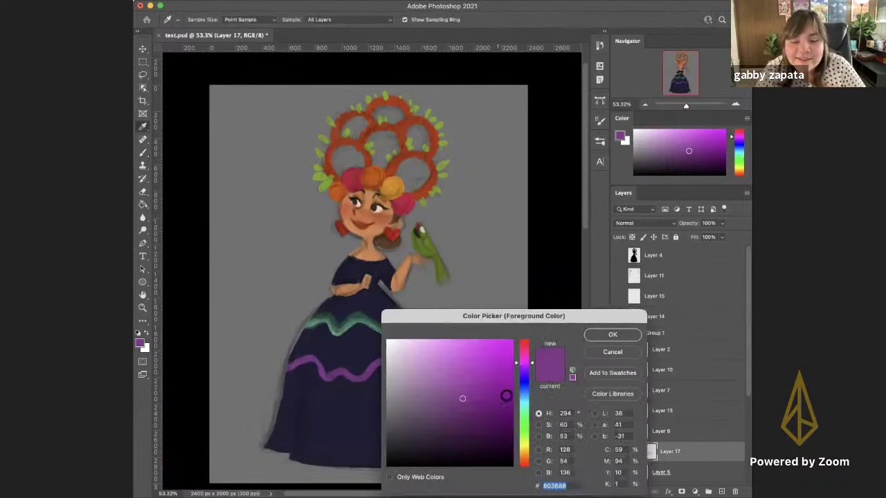
click(523, 462)
drag(492, 381, 500, 374)
click(612, 335)
Replace the foreground colour with a bright magenta pink
click(620, 138)
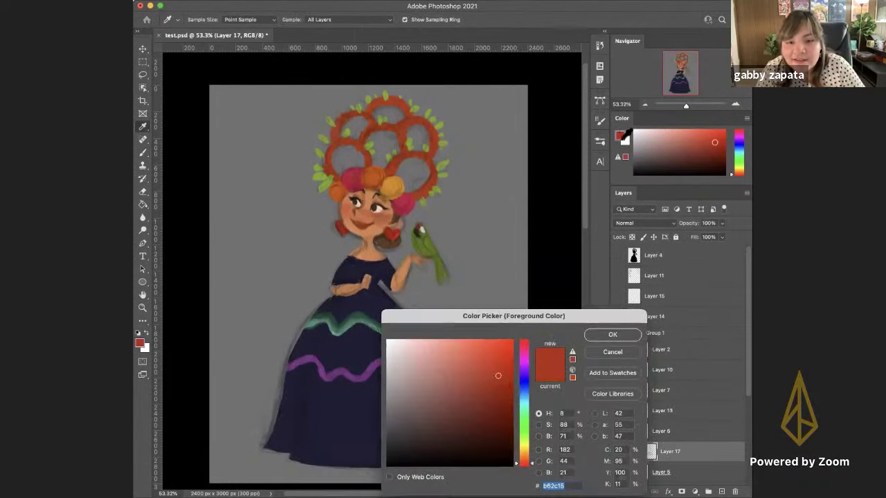
click(524, 365)
mouse_move(524, 365)
mouse_down()
mouse_move(524, 353)
mouse_move(491, 360)
mouse_up()
click(485, 352)
key(Return)
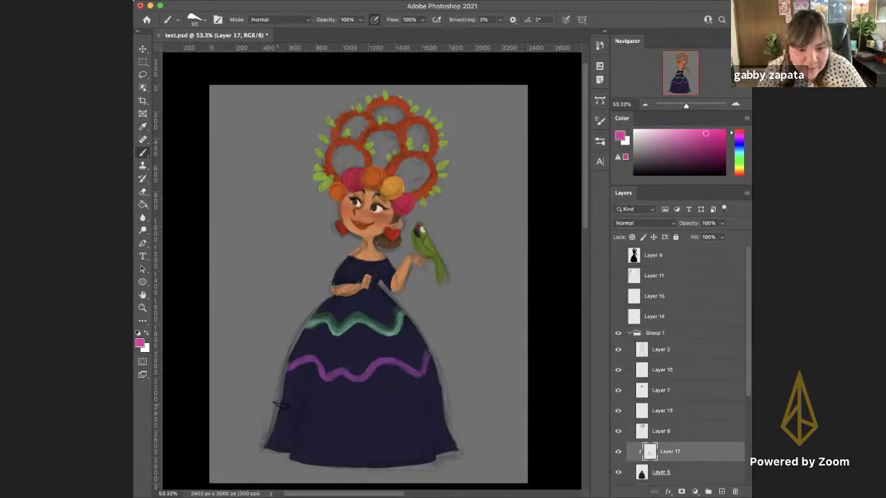
Paint a magenta wavy band across the lower skirt on Layer 17 with a textured MAINS brush at 90 px
right_click(341, 330)
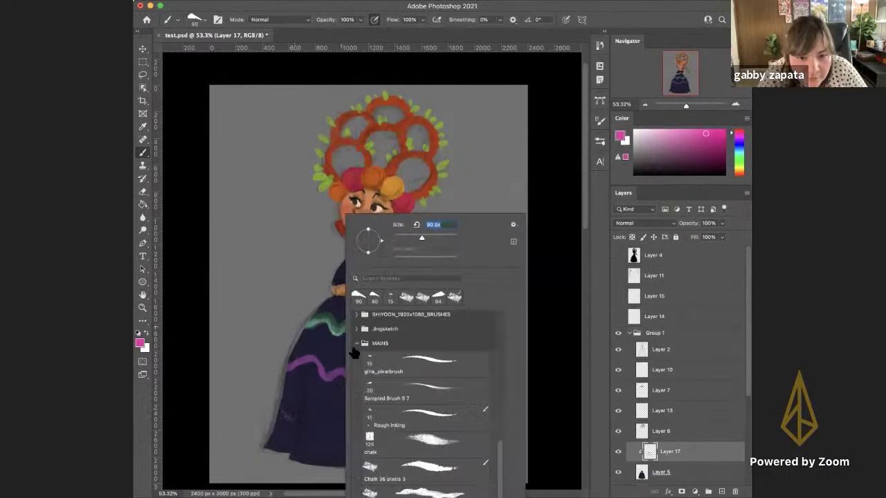
click(422, 471)
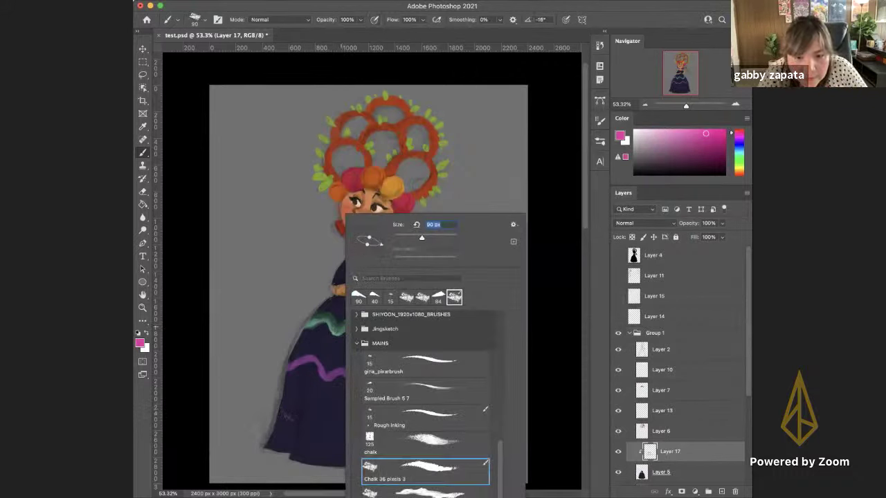
click(422, 493)
mouse_move(282, 416)
mouse_down()
mouse_move(308, 409)
mouse_move(350, 420)
mouse_move(415, 419)
mouse_move(443, 411)
mouse_up()
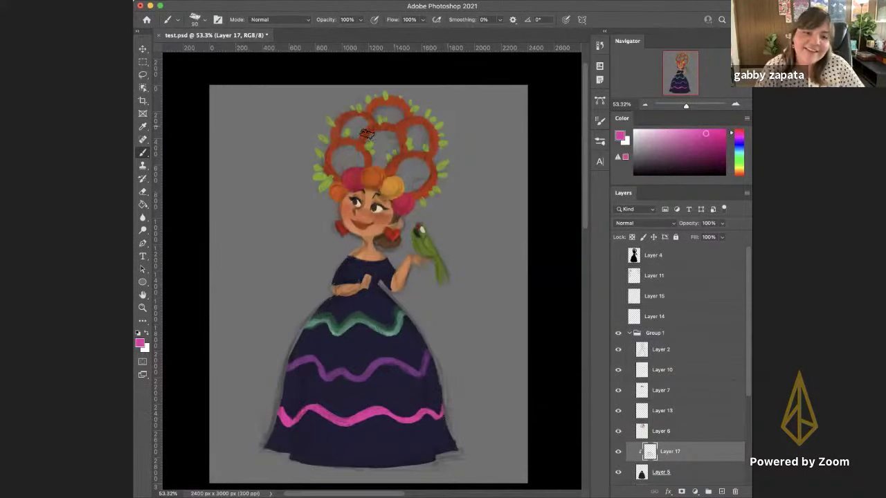
Hide the sketch lines on Layer 2 and review the painted figure as a whole
drag(388, 317, 391, 299)
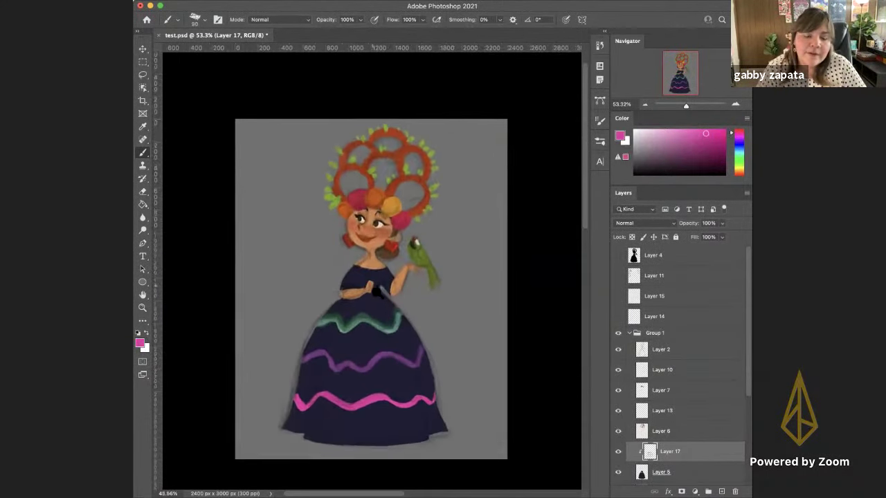
click(619, 350)
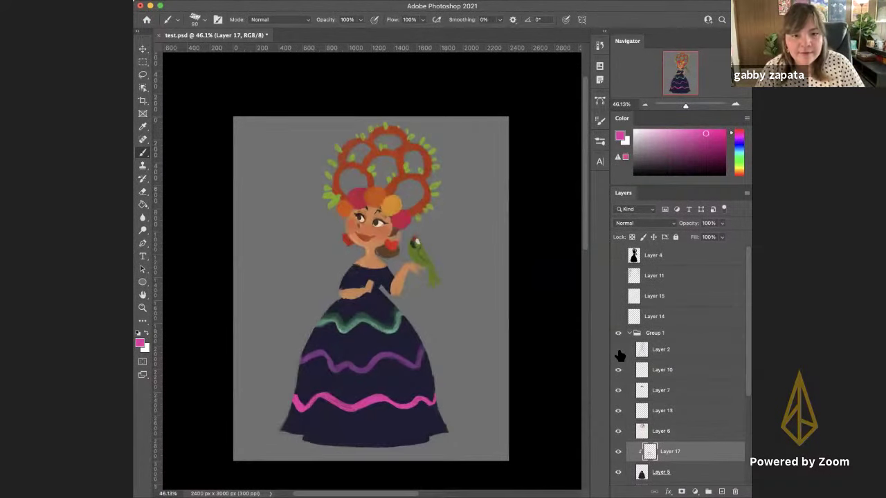
drag(434, 344, 457, 354)
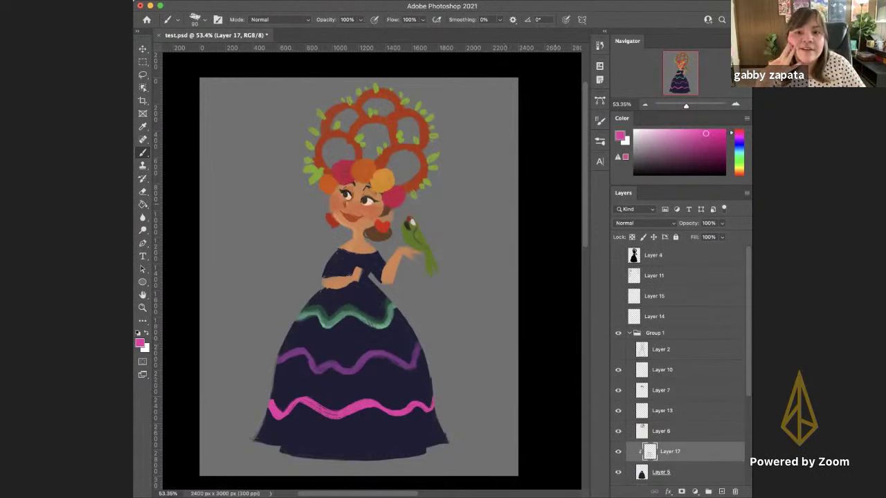
drag(585, 168, 582, 276)
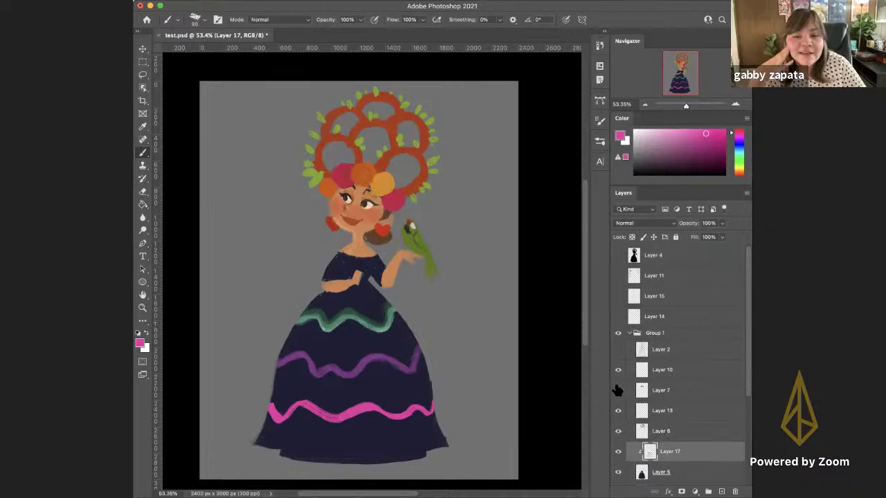
Thicken and clean up the magenta skirt band on Layer 17 by brushing and erasing, sampling its own pinks
click(642, 472)
click(645, 456)
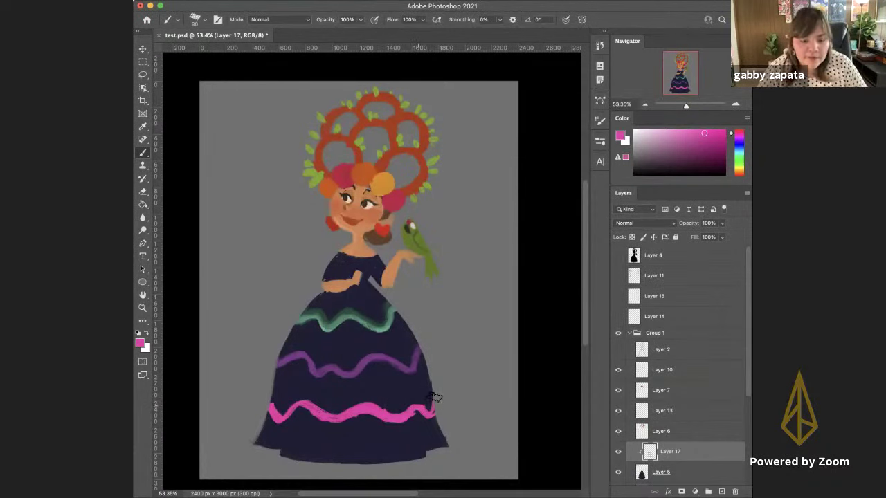
key(e)
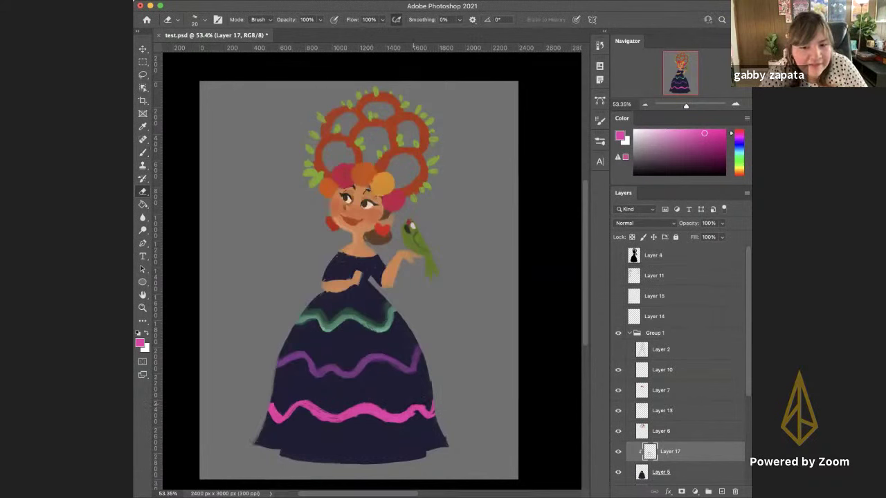
key(b)
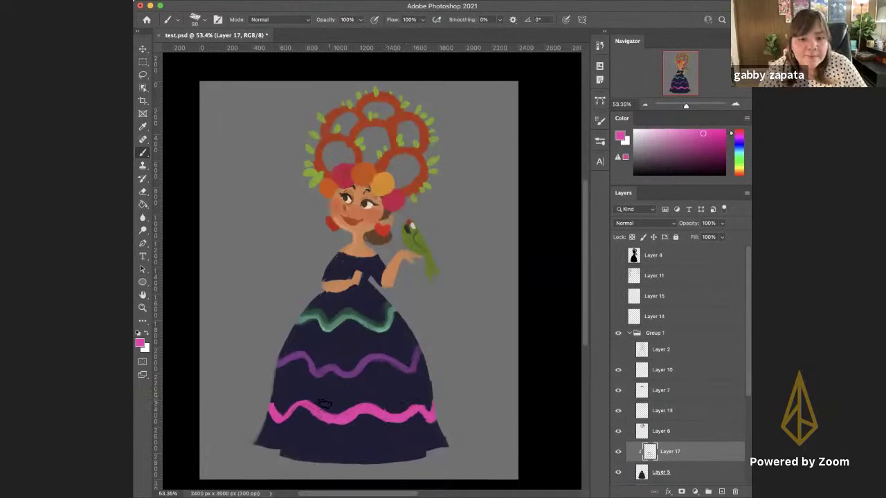
alt+click(323, 414)
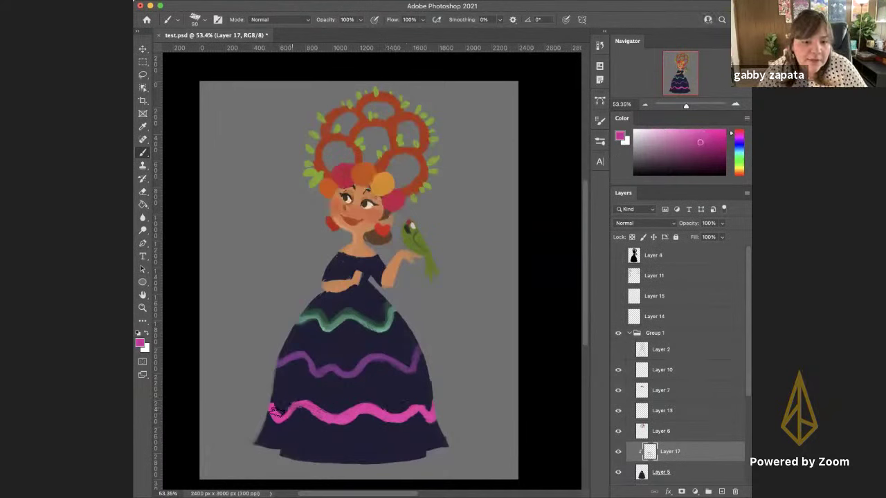
alt+click(323, 414)
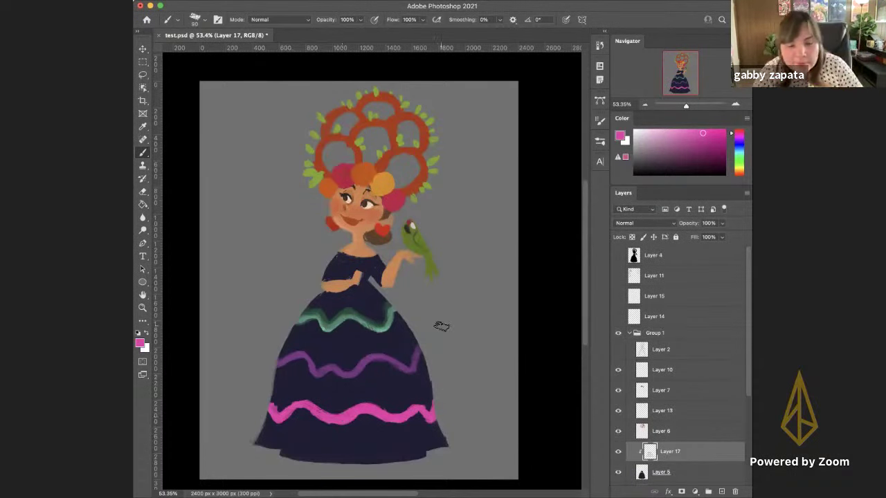
Thicken the purple skirt band and paint green trim on the sleeves, sampling both colours from the skirt bands
alt+click(377, 355)
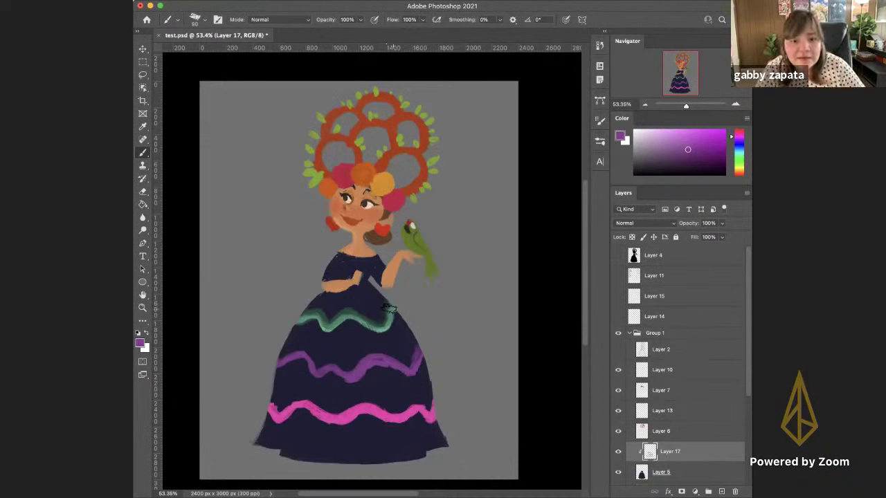
alt+click(388, 324)
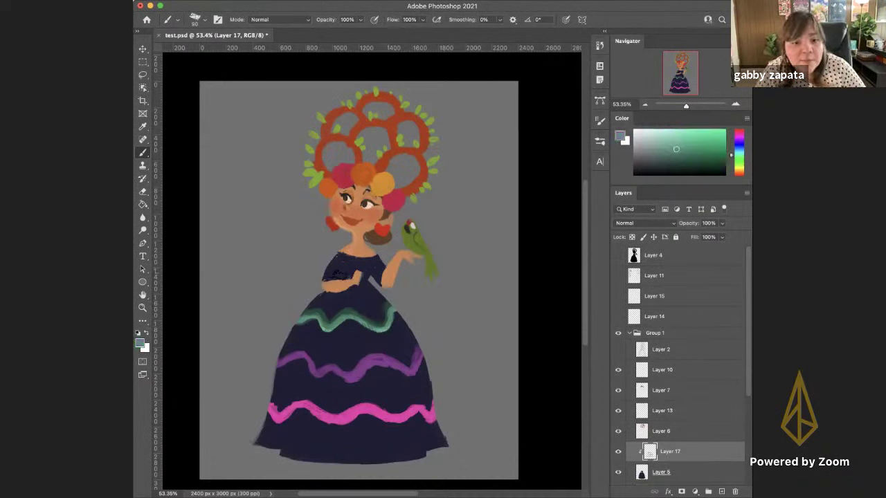
mouse_move(360, 275)
mouse_down()
mouse_move(322, 281)
mouse_move(353, 279)
mouse_up()
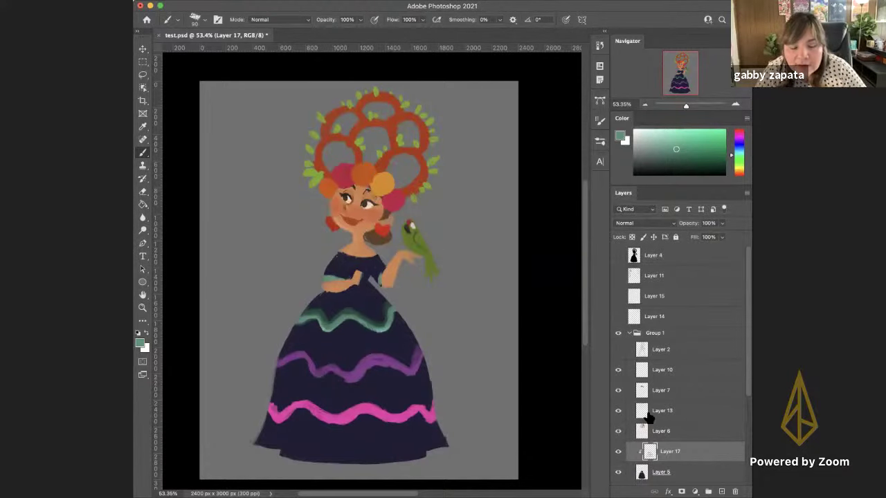
Paint a red sash at the waist on Layer 17, using the red sampled from the heart earring
alt+click(385, 228)
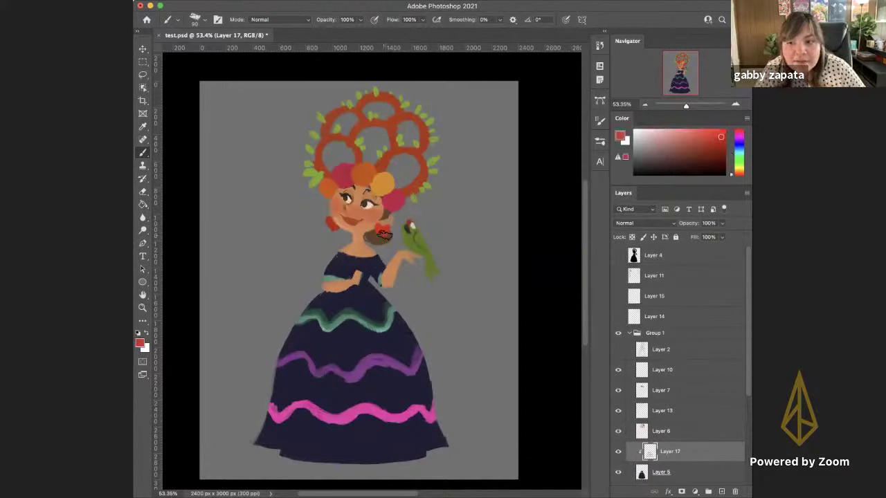
drag(367, 284, 352, 287)
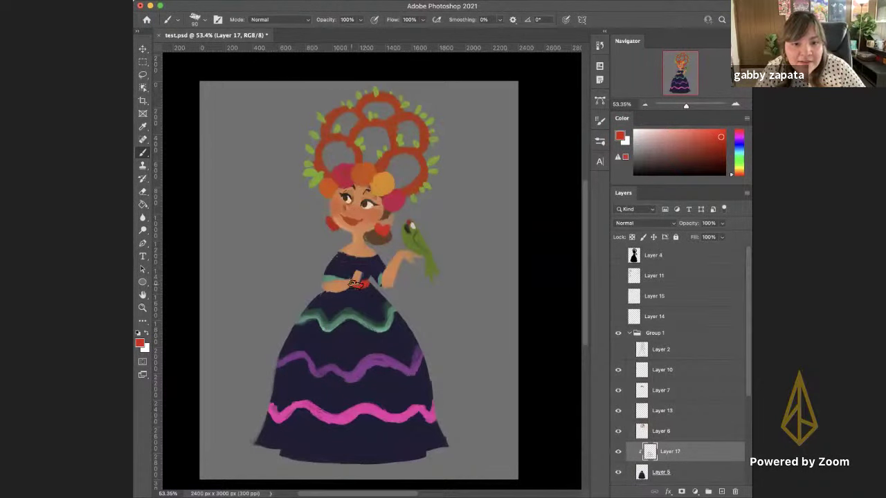
scroll(424, 318, down, 1)
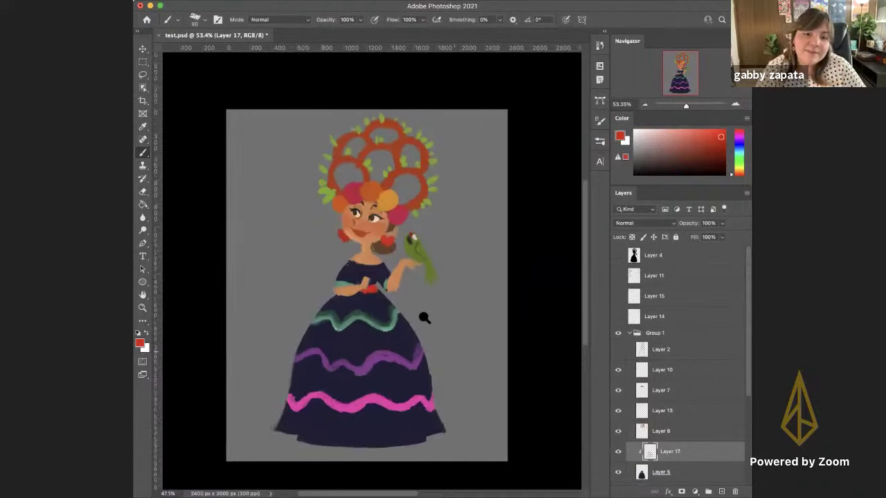
scroll(424, 318, up, 1)
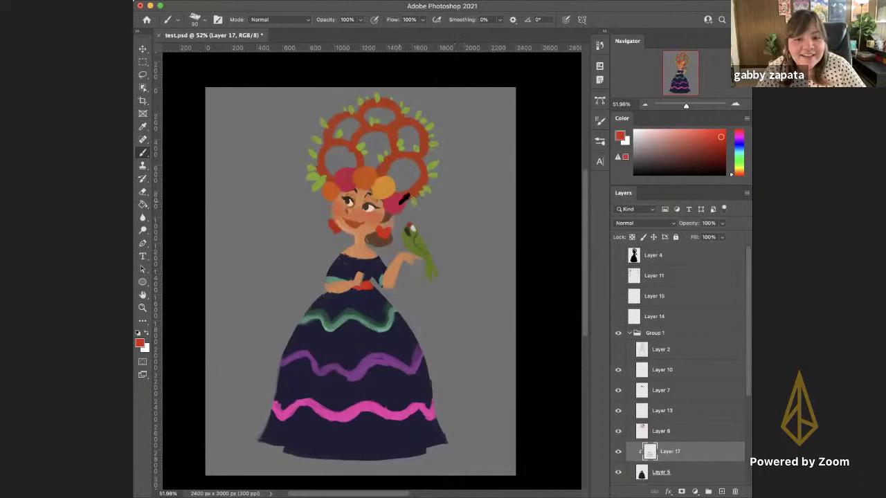
Sample the pinks of the headdress flower and lower skirt band, and inspect the band's pink in the foreground colour picker
alt+click(400, 201)
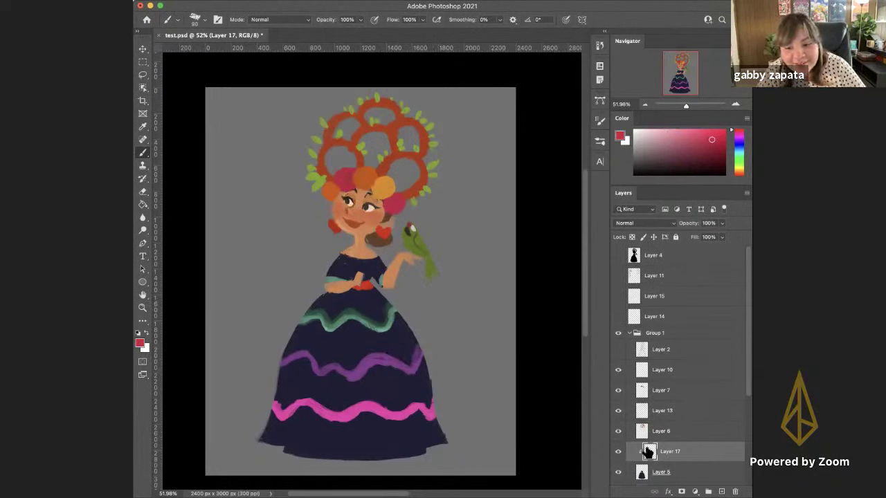
alt+click(386, 415)
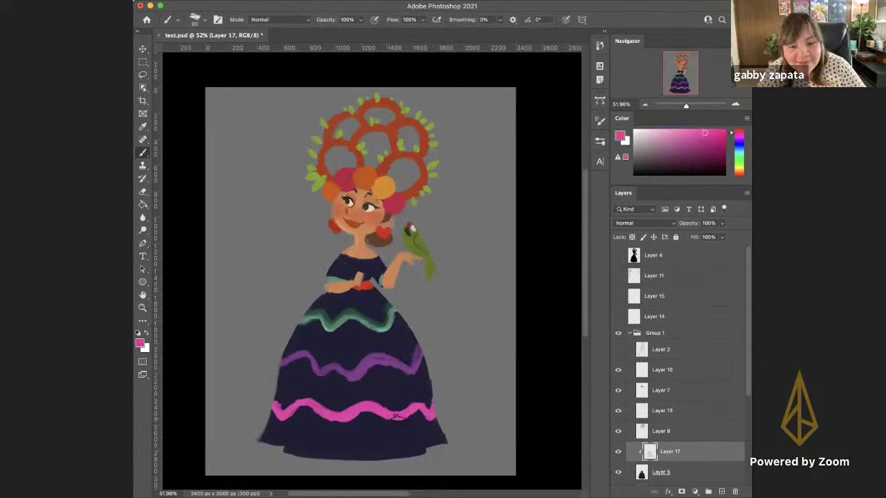
click(620, 137)
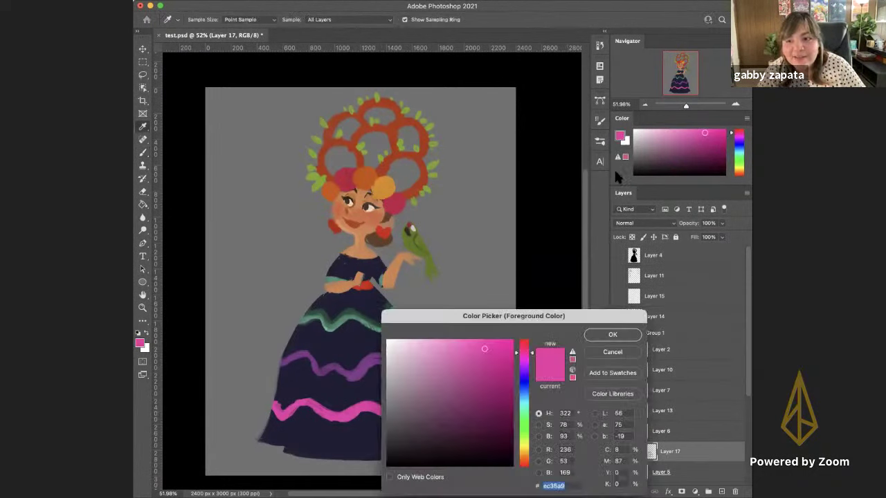
click(613, 335)
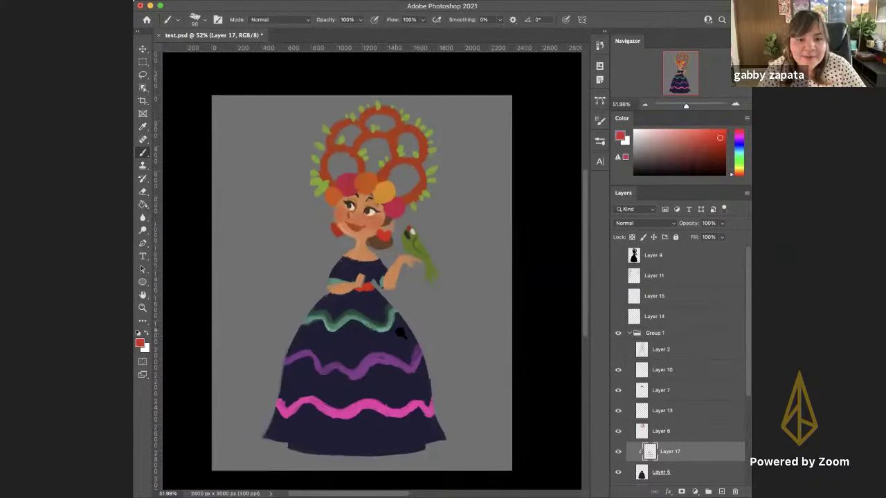
drag(400, 332, 396, 318)
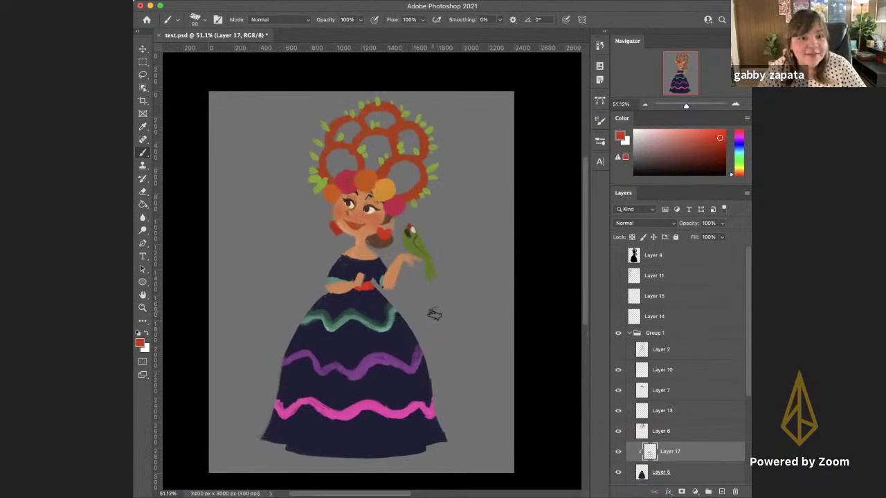
Make Layer 10 active and touch up the red heart earring near the parrot with the brush and eraser
key(v)
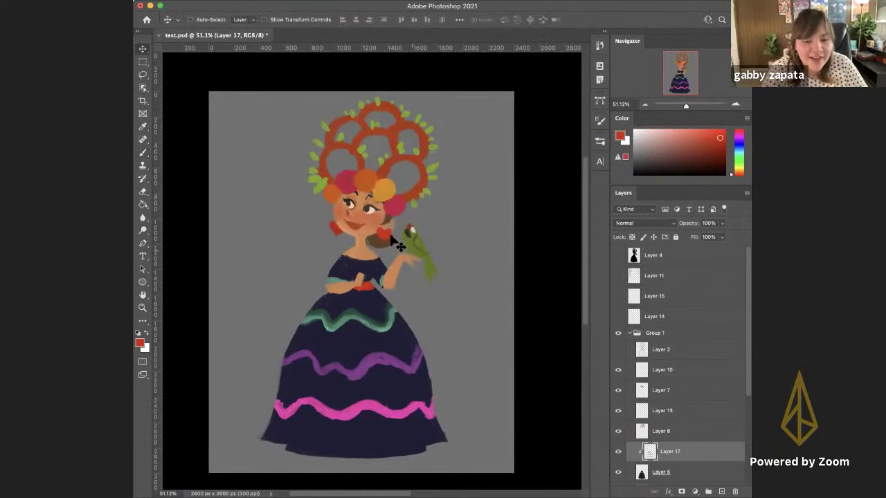
super+click(371, 259)
key(b)
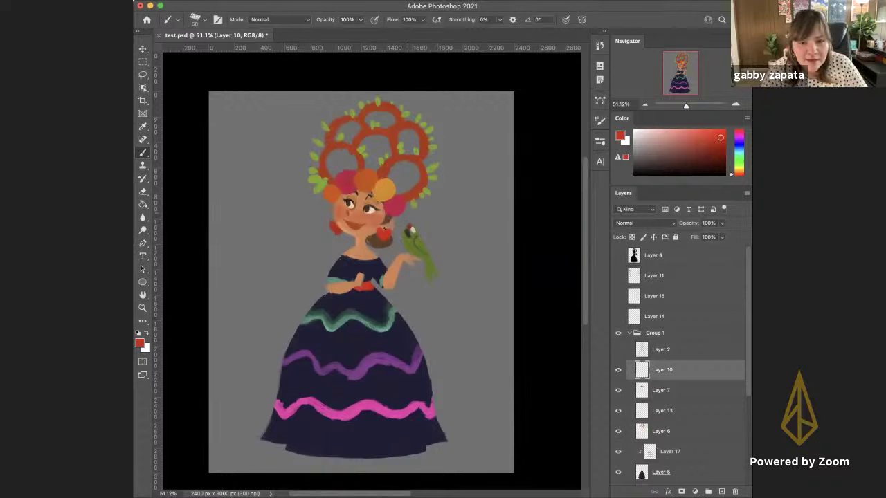
key(e)
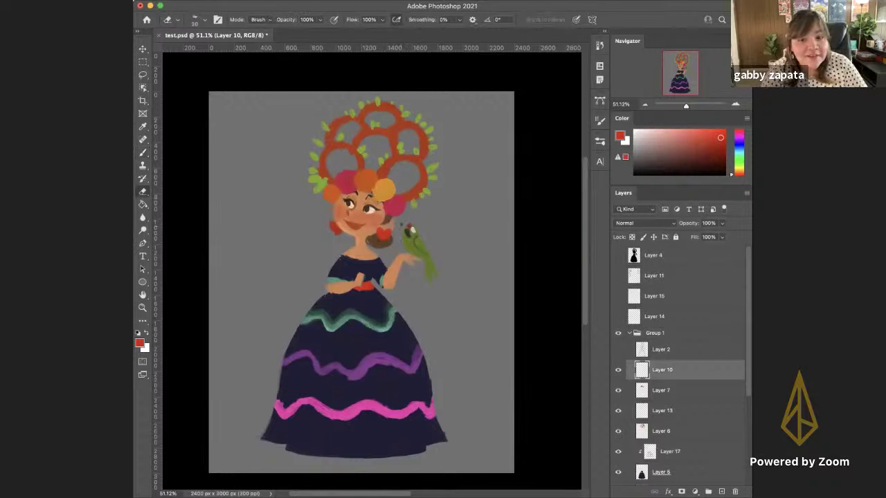
key(b)
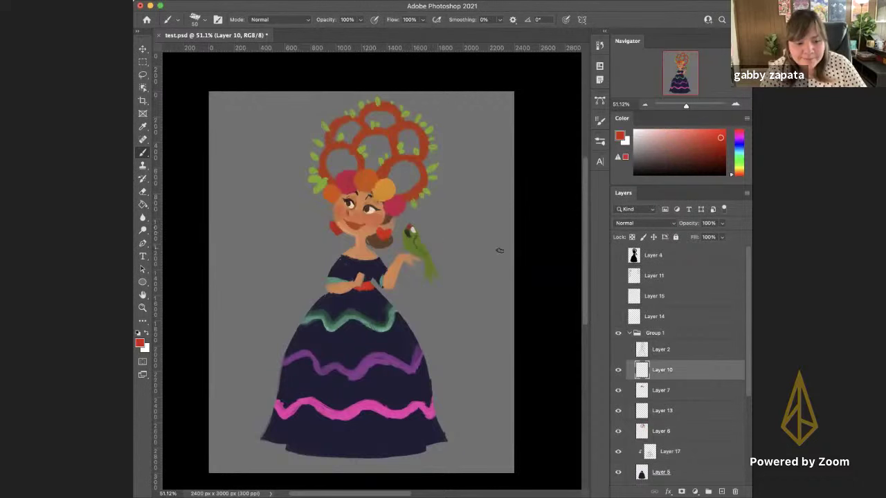
Make Layer 12 active and touch up the smaller red earring on the side of the face away from the parrot
drag(748, 366, 745, 447)
click(651, 439)
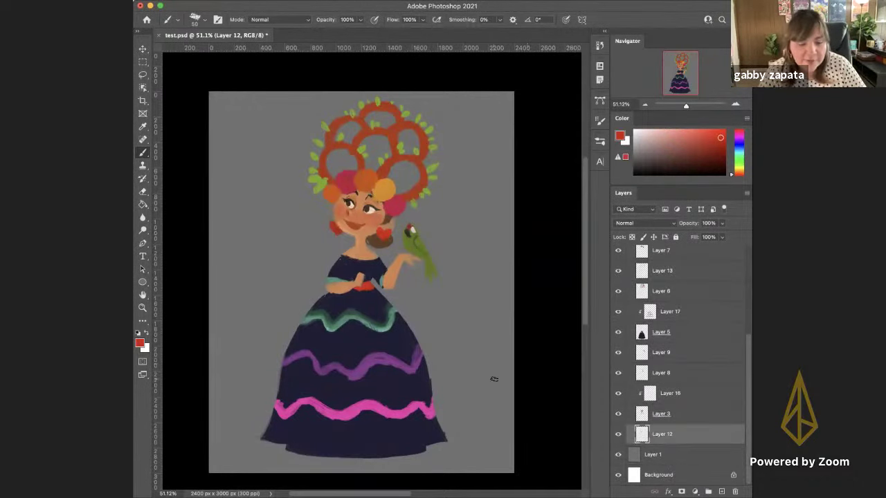
super+click(383, 235)
key(super+z)
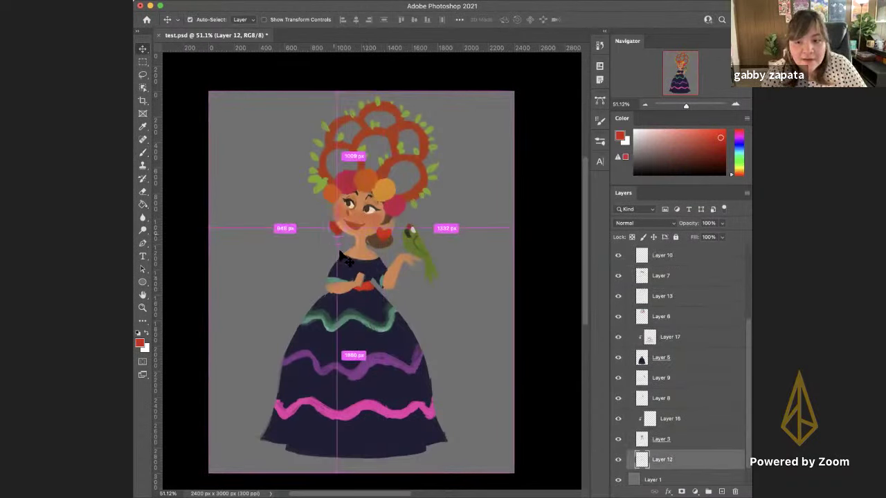
key(b)
drag(372, 245, 392, 231)
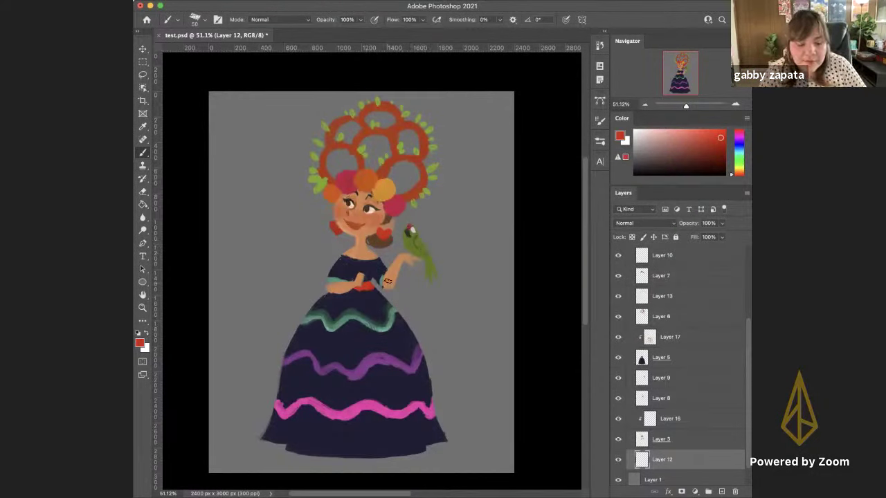
key(v)
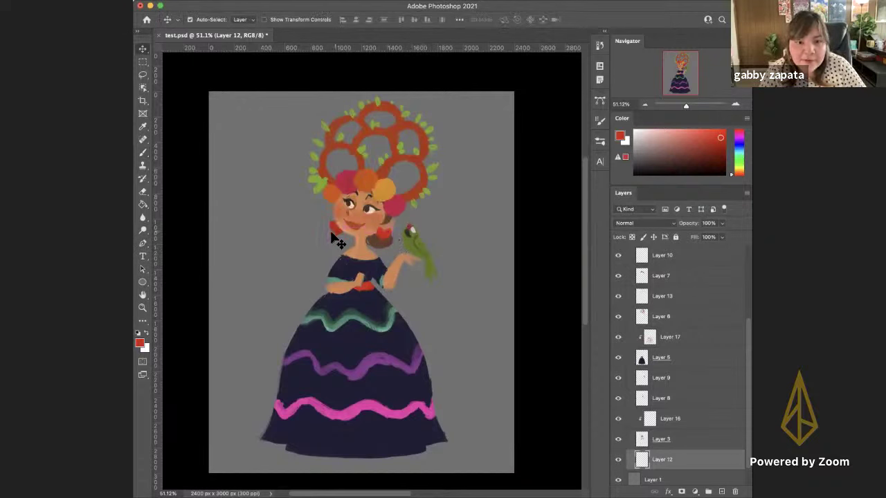
key(b)
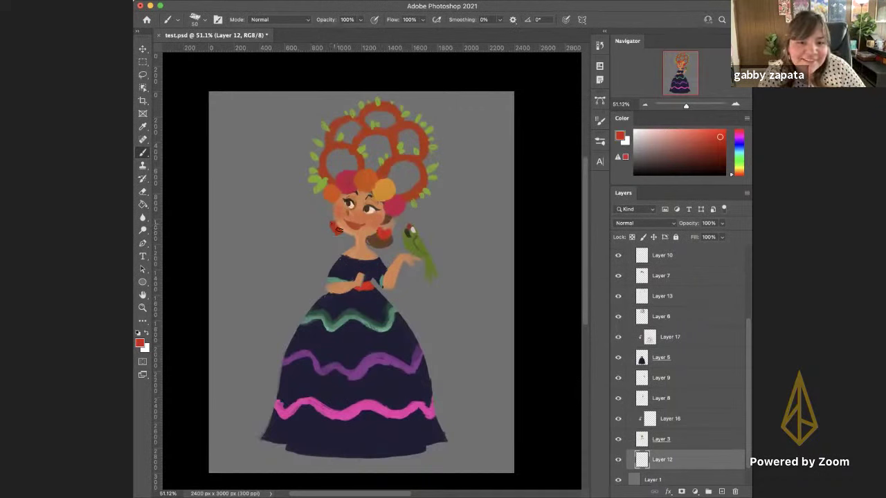
Hide and reshow Layer 12 to check its earring, and look through the layers of Group 1
click(619, 460)
click(618, 459)
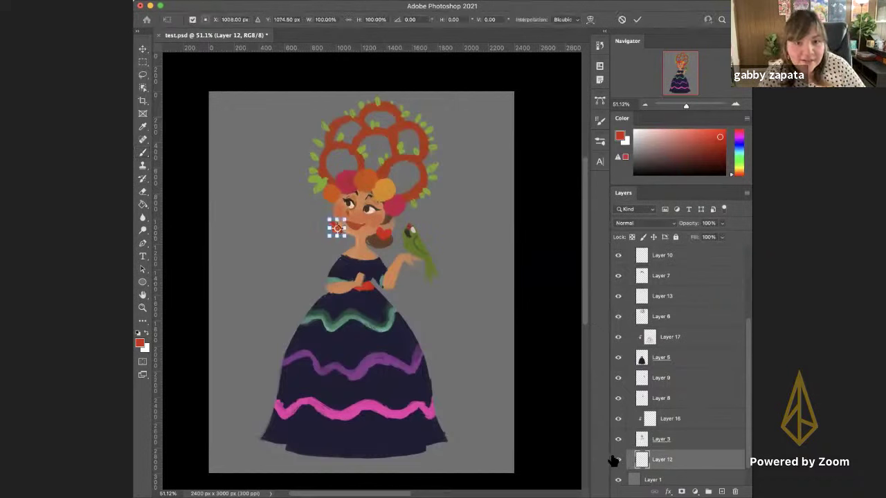
mouse_move(747, 355)
mouse_down()
mouse_move(746, 302)
mouse_move(748, 353)
mouse_up()
scroll(749, 364, down, 2)
scroll(746, 325, up, 5)
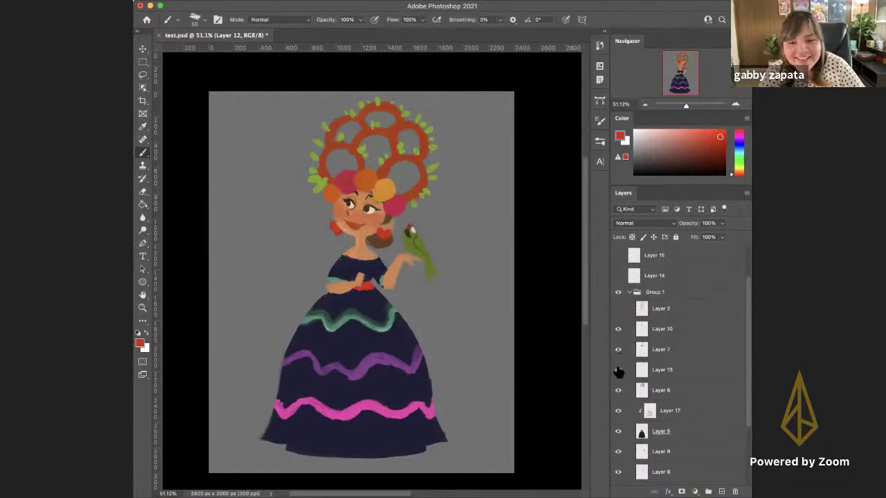
Hide and reshow Layer 6, Layer 17 and Layer 3 in Group 1 to check what each one contains
click(618, 392)
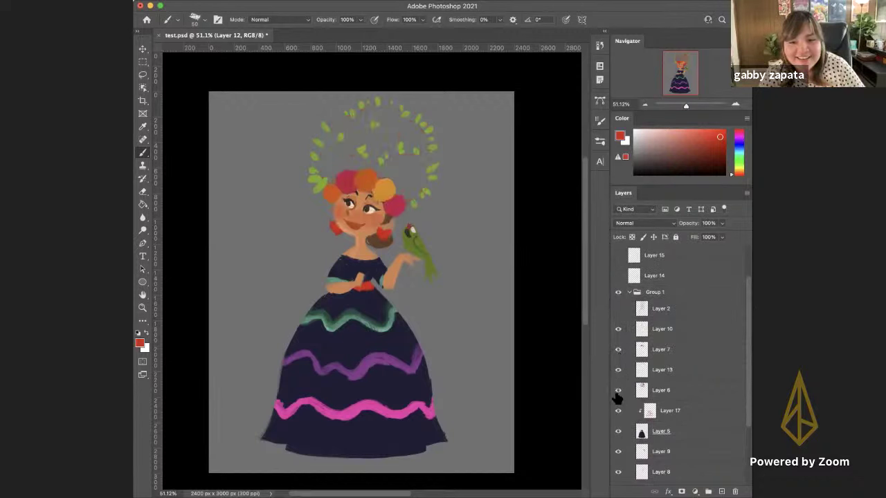
click(618, 391)
click(618, 411)
click(618, 412)
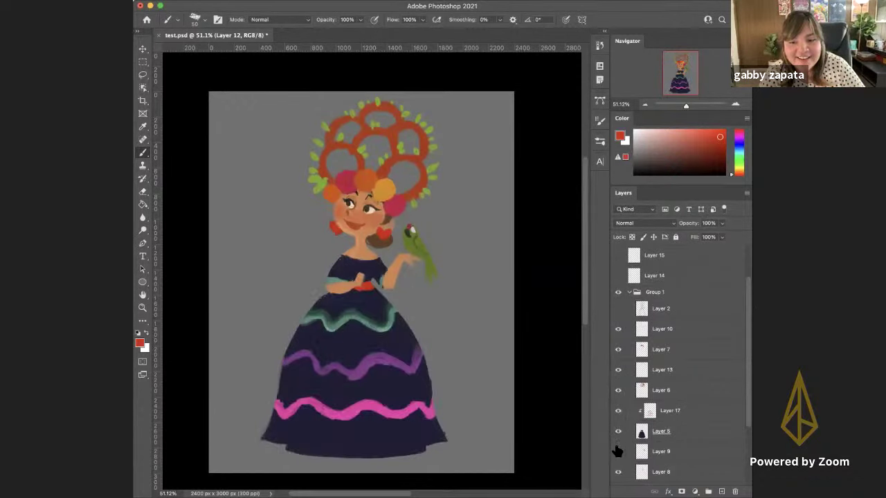
drag(747, 383, 748, 413)
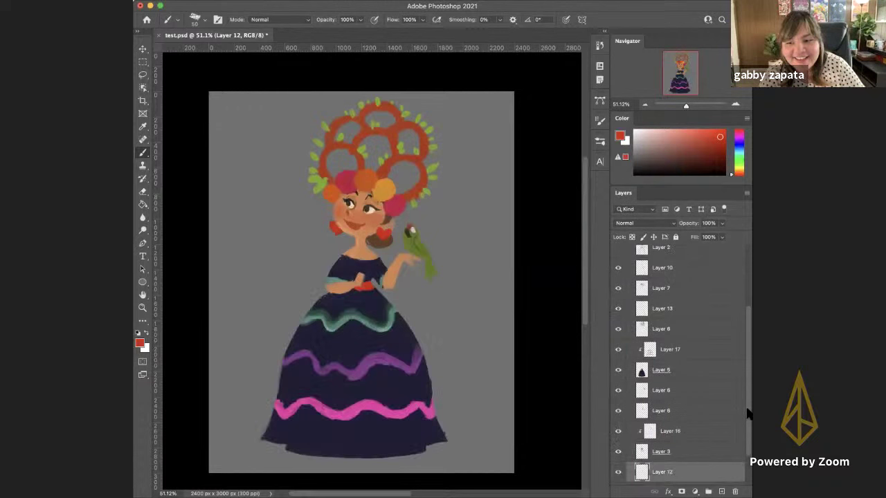
click(619, 451)
click(619, 451)
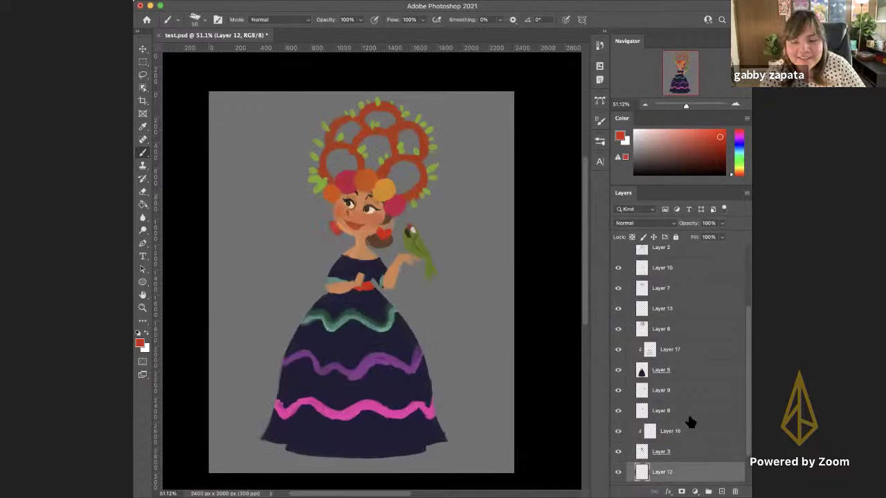
Briefly show and hide Layers 14, 11, 15 and 4 above Group 1 to check their contents
drag(748, 389, 743, 300)
click(617, 316)
click(617, 316)
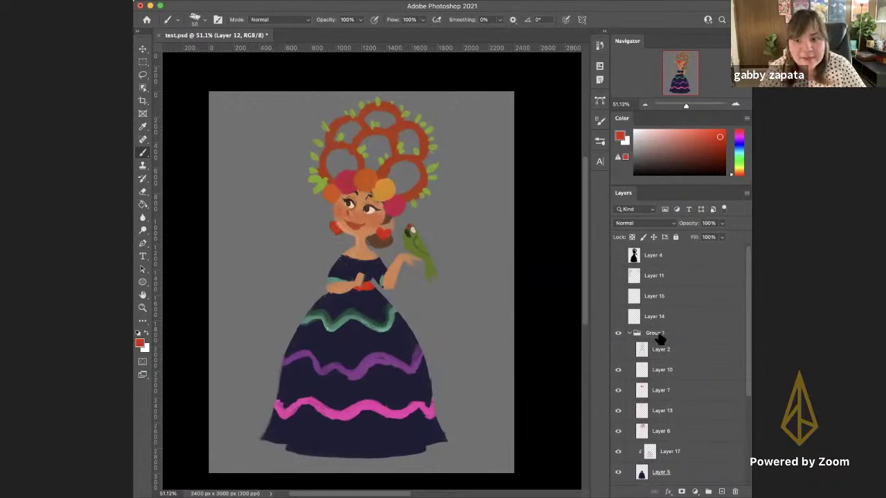
click(618, 317)
click(618, 316)
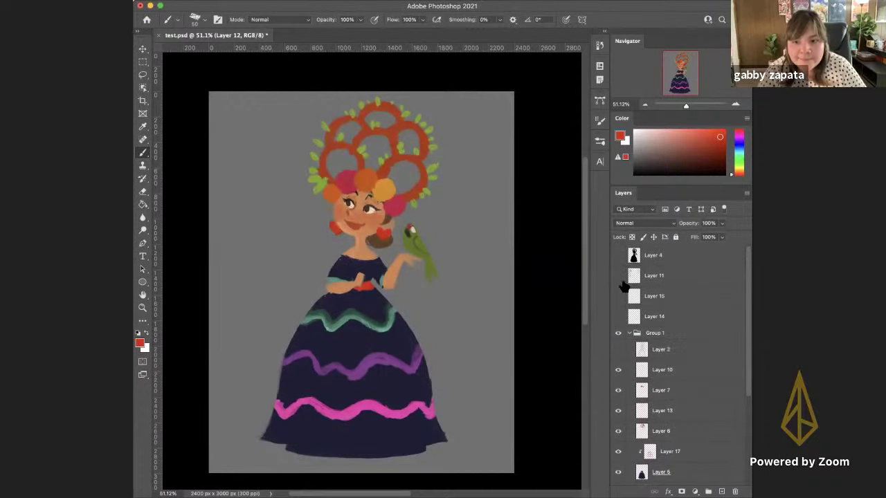
click(618, 277)
click(618, 276)
click(618, 276)
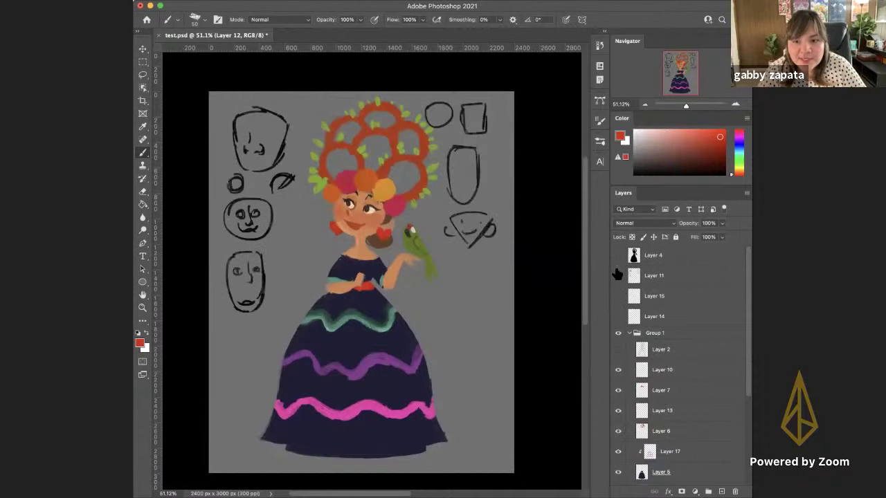
click(618, 276)
click(618, 296)
click(619, 296)
click(618, 255)
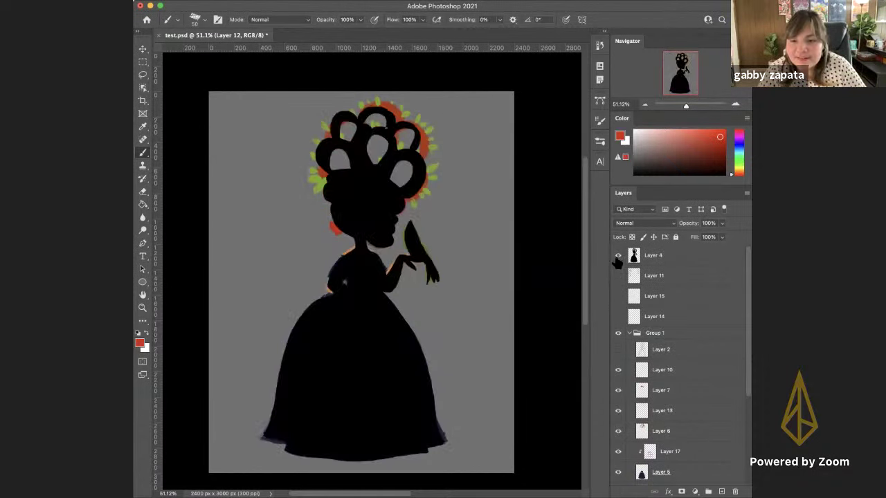
click(619, 255)
Move Layer 14 up the stack between Layer 4 and Layer 11, and check its content by toggling its visibility
drag(734, 317, 608, 284)
click(618, 276)
click(618, 276)
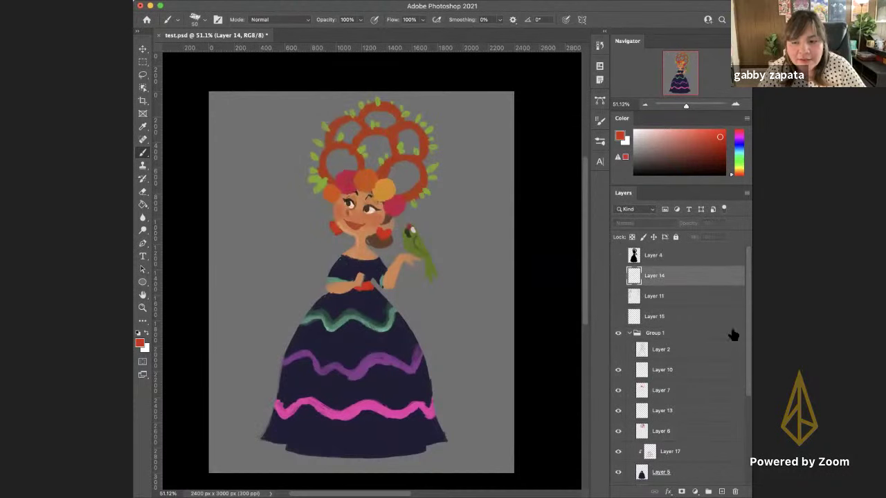
mouse_move(746, 317)
mouse_down()
mouse_move(751, 368)
mouse_move(748, 315)
mouse_up()
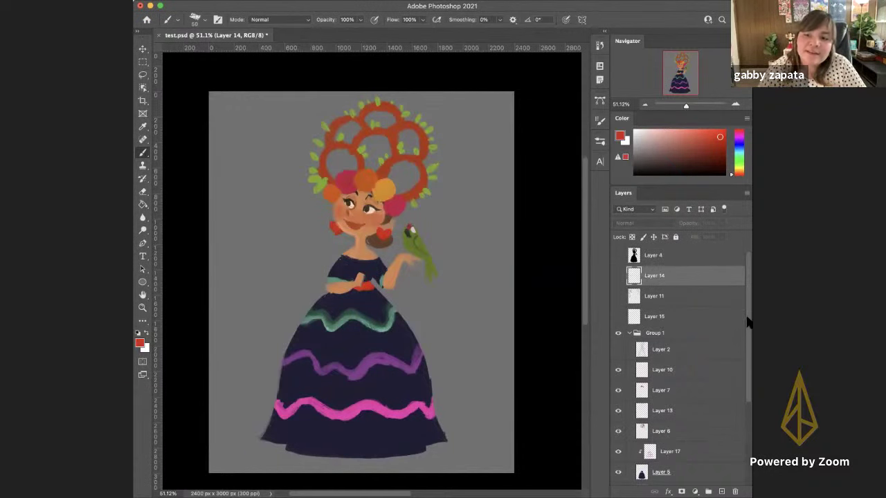
Make the navy dress's Layer 5 active by picking the skirt on the canvas, return to the brush and save the document
drag(748, 321, 749, 339)
key(v)
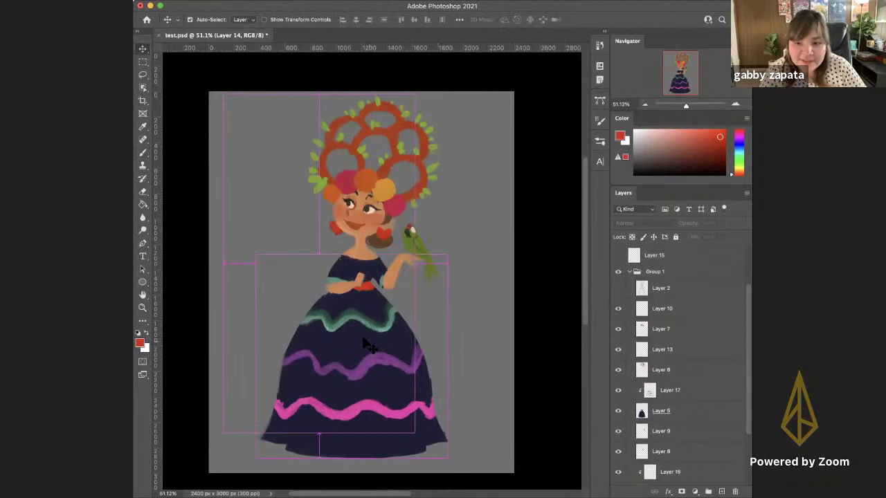
super+click(368, 346)
key(b)
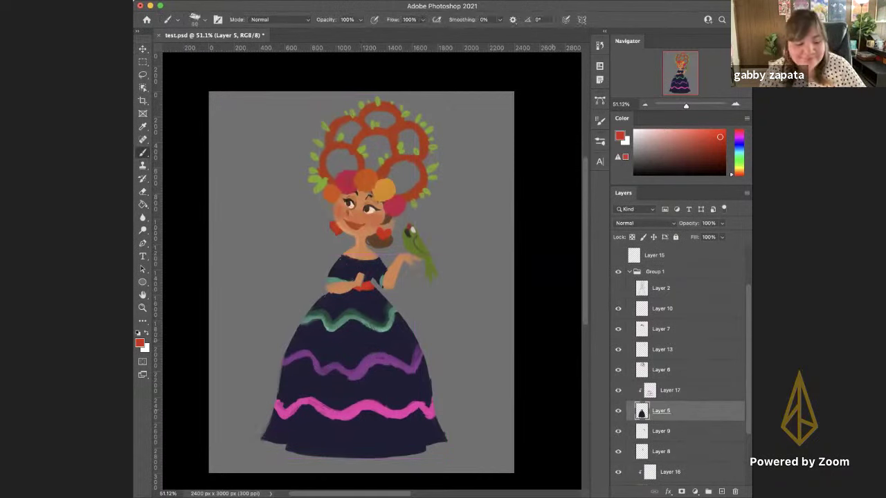
key(super+s)
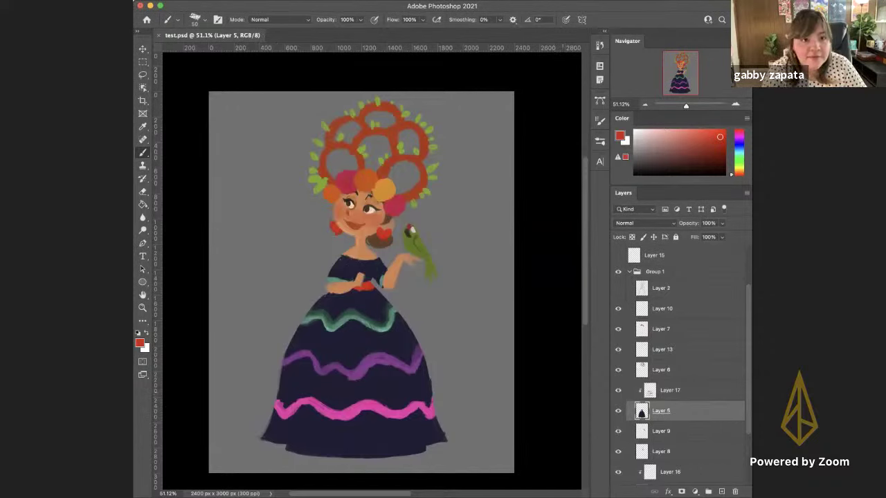
Hide and reshow Layer 3 to check it, and select it and the clipped Layer 16 above it
drag(585, 323, 583, 346)
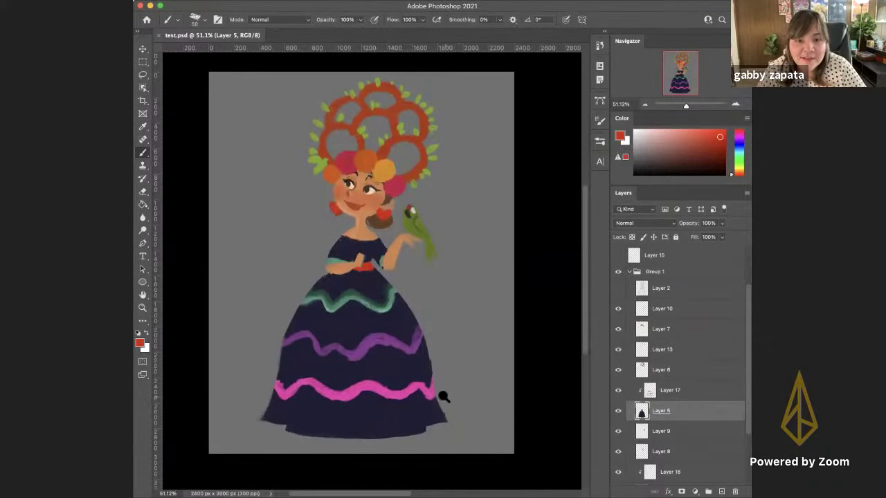
scroll(455, 400, up, 3)
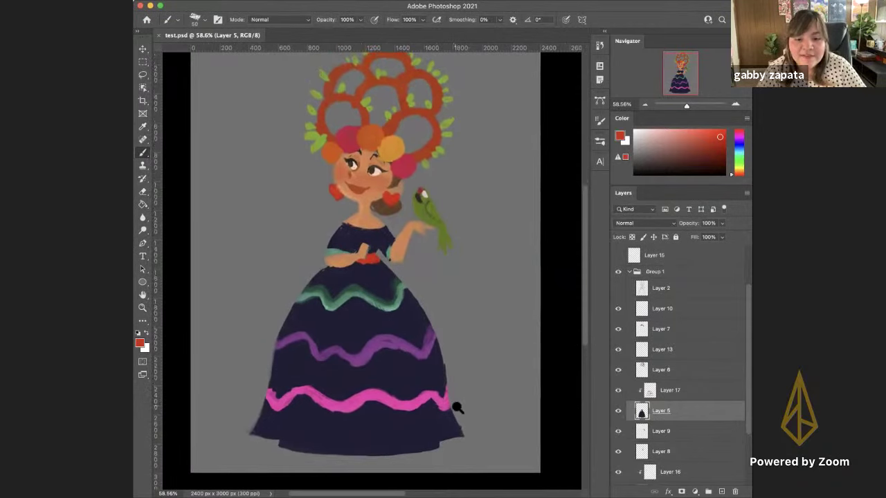
scroll(455, 400, down, 2)
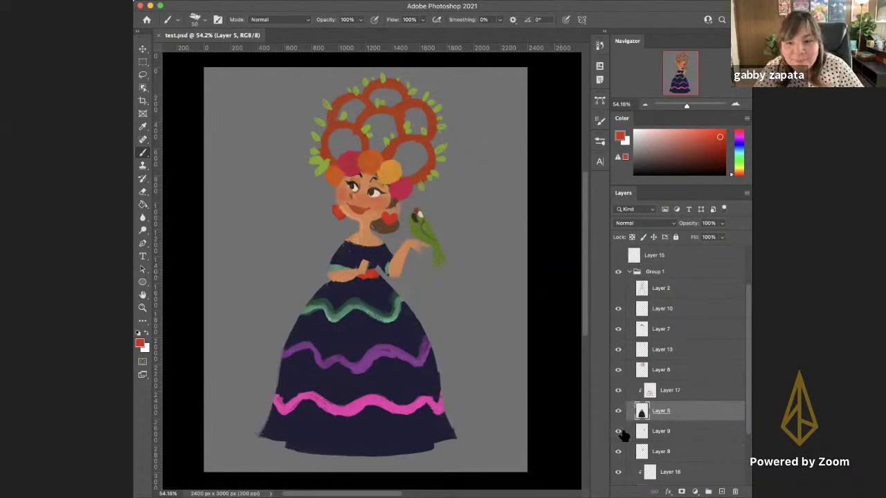
drag(748, 346, 748, 391)
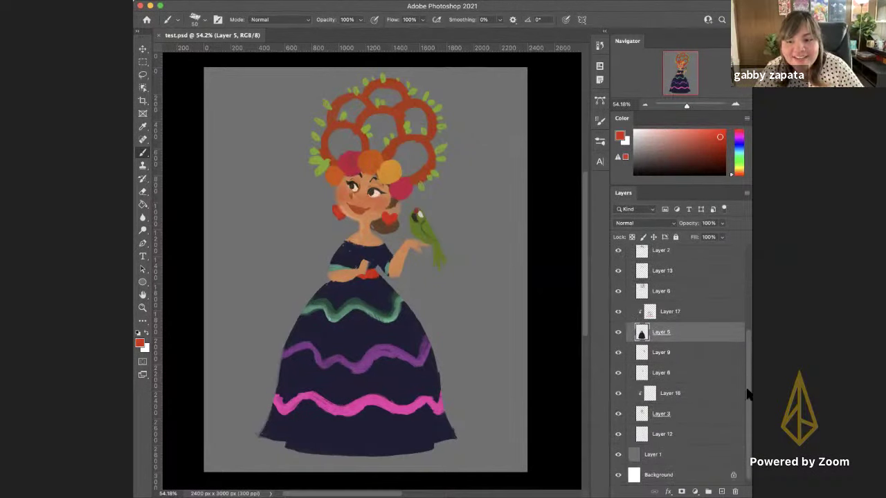
click(618, 414)
click(618, 414)
click(639, 414)
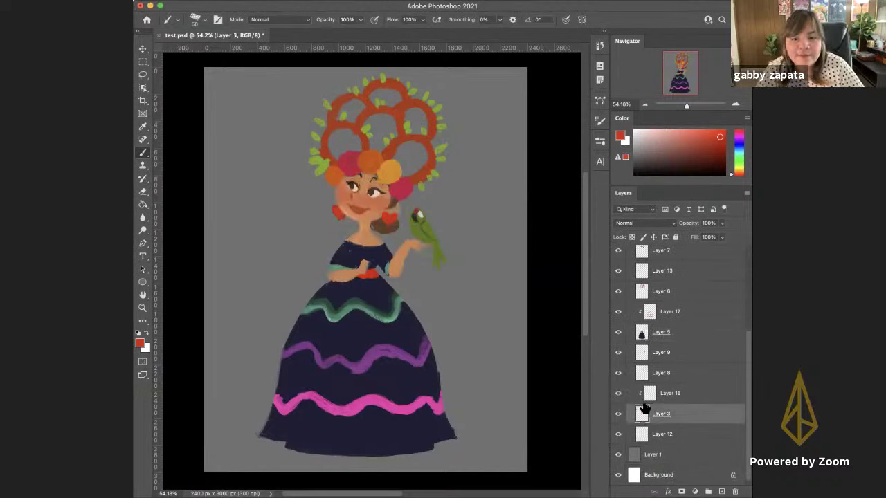
click(651, 396)
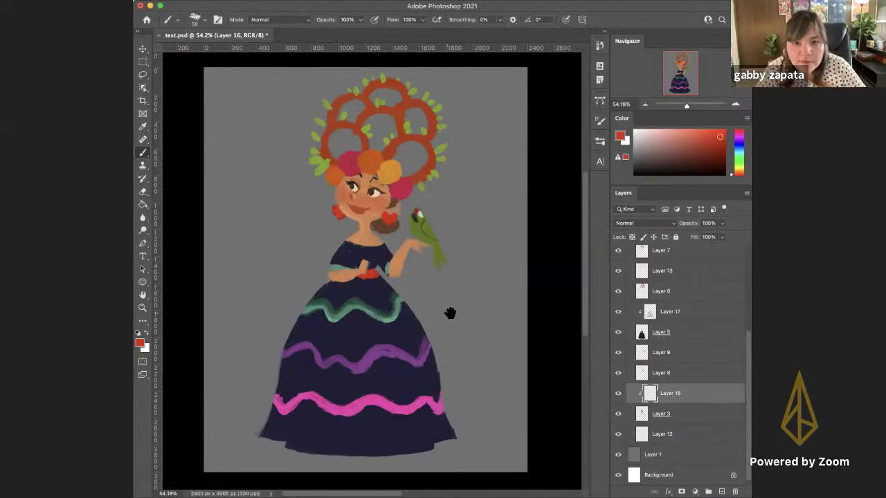
Make Layer 13 active, paint small red spots where the headdress loops meet, and save the document
drag(747, 349, 743, 273)
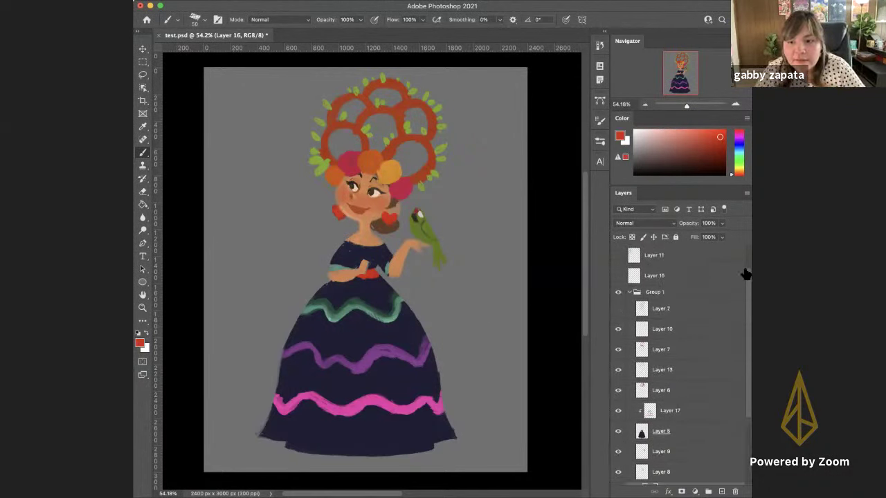
key(v)
drag(430, 177, 436, 180)
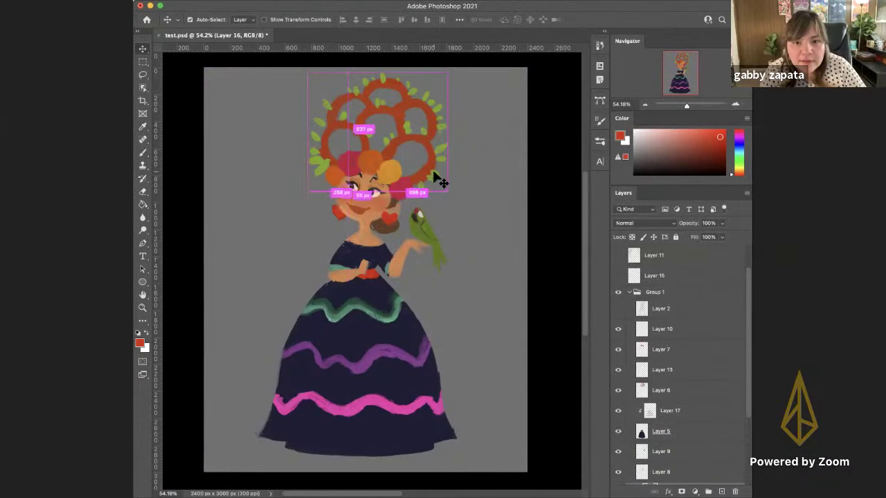
super+click(433, 175)
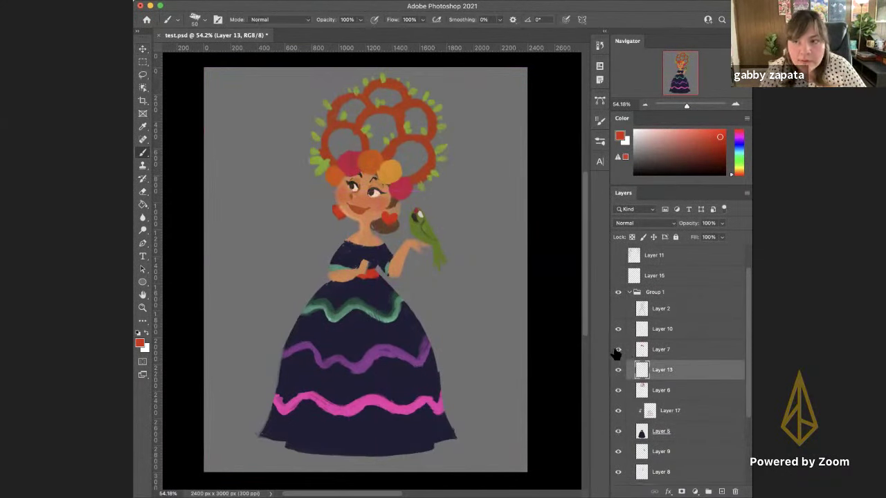
key(b)
scroll(389, 199, up, 1)
drag(389, 199, 383, 231)
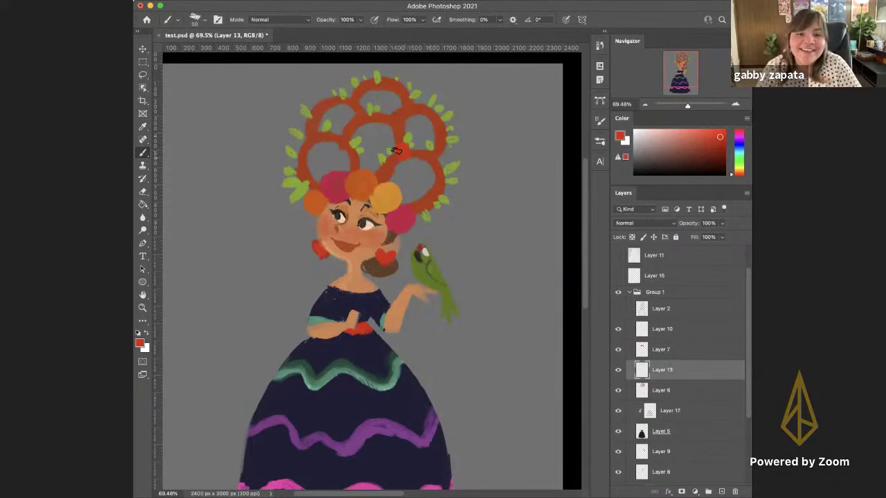
scroll(413, 261, down, 3)
drag(411, 265, 397, 245)
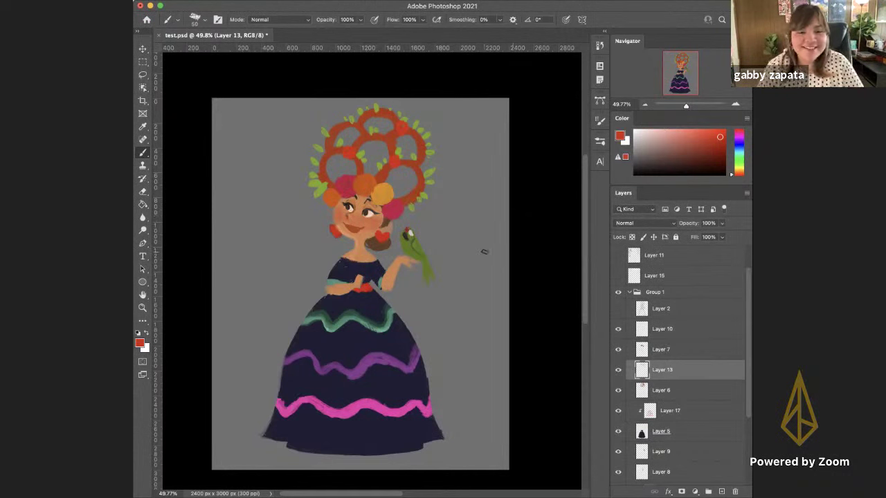
key(super+s)
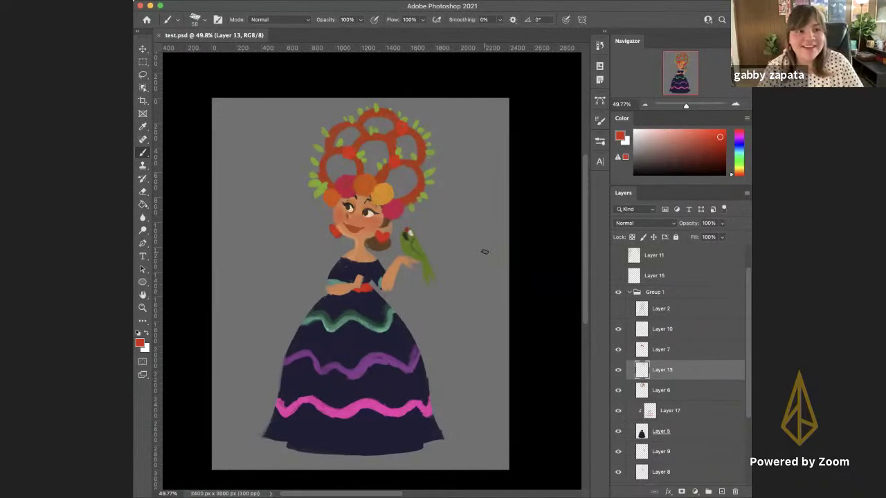